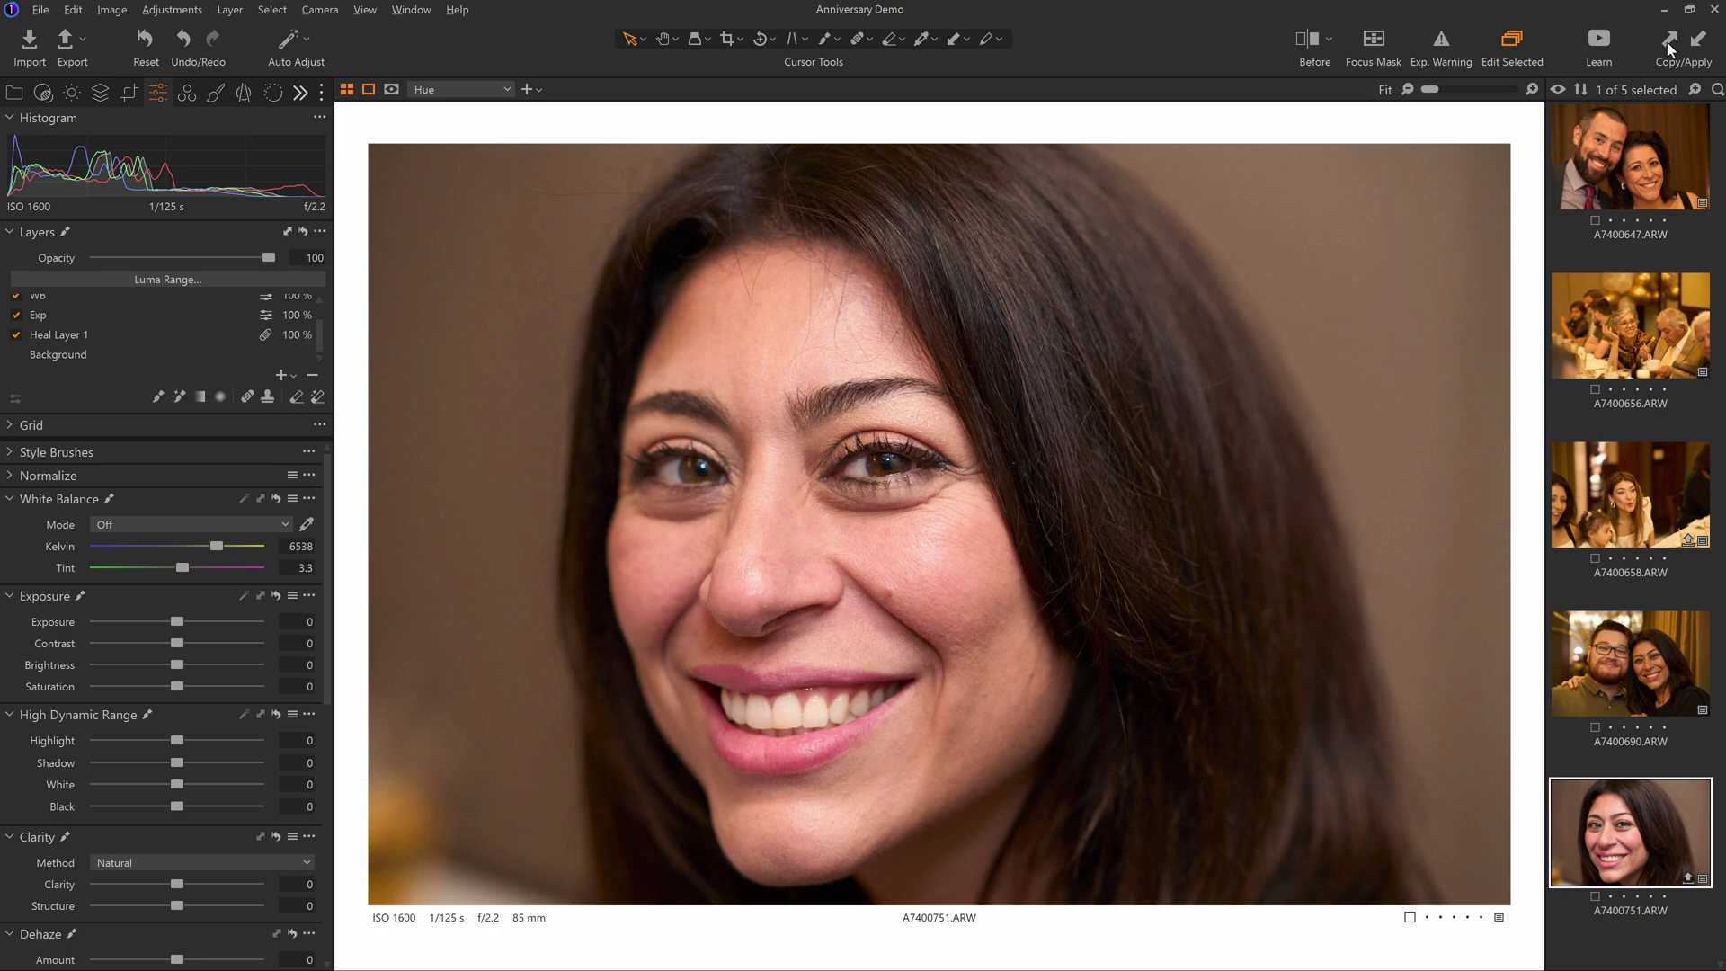
# Step: Select the four photos from A7400647.ARW through A7400690.ARW in the image browser
pyautogui.click(1640, 160)
pyautogui.keyDown('shift'); pyautogui.click(1628, 660); pyautogui.keyUp('shift')
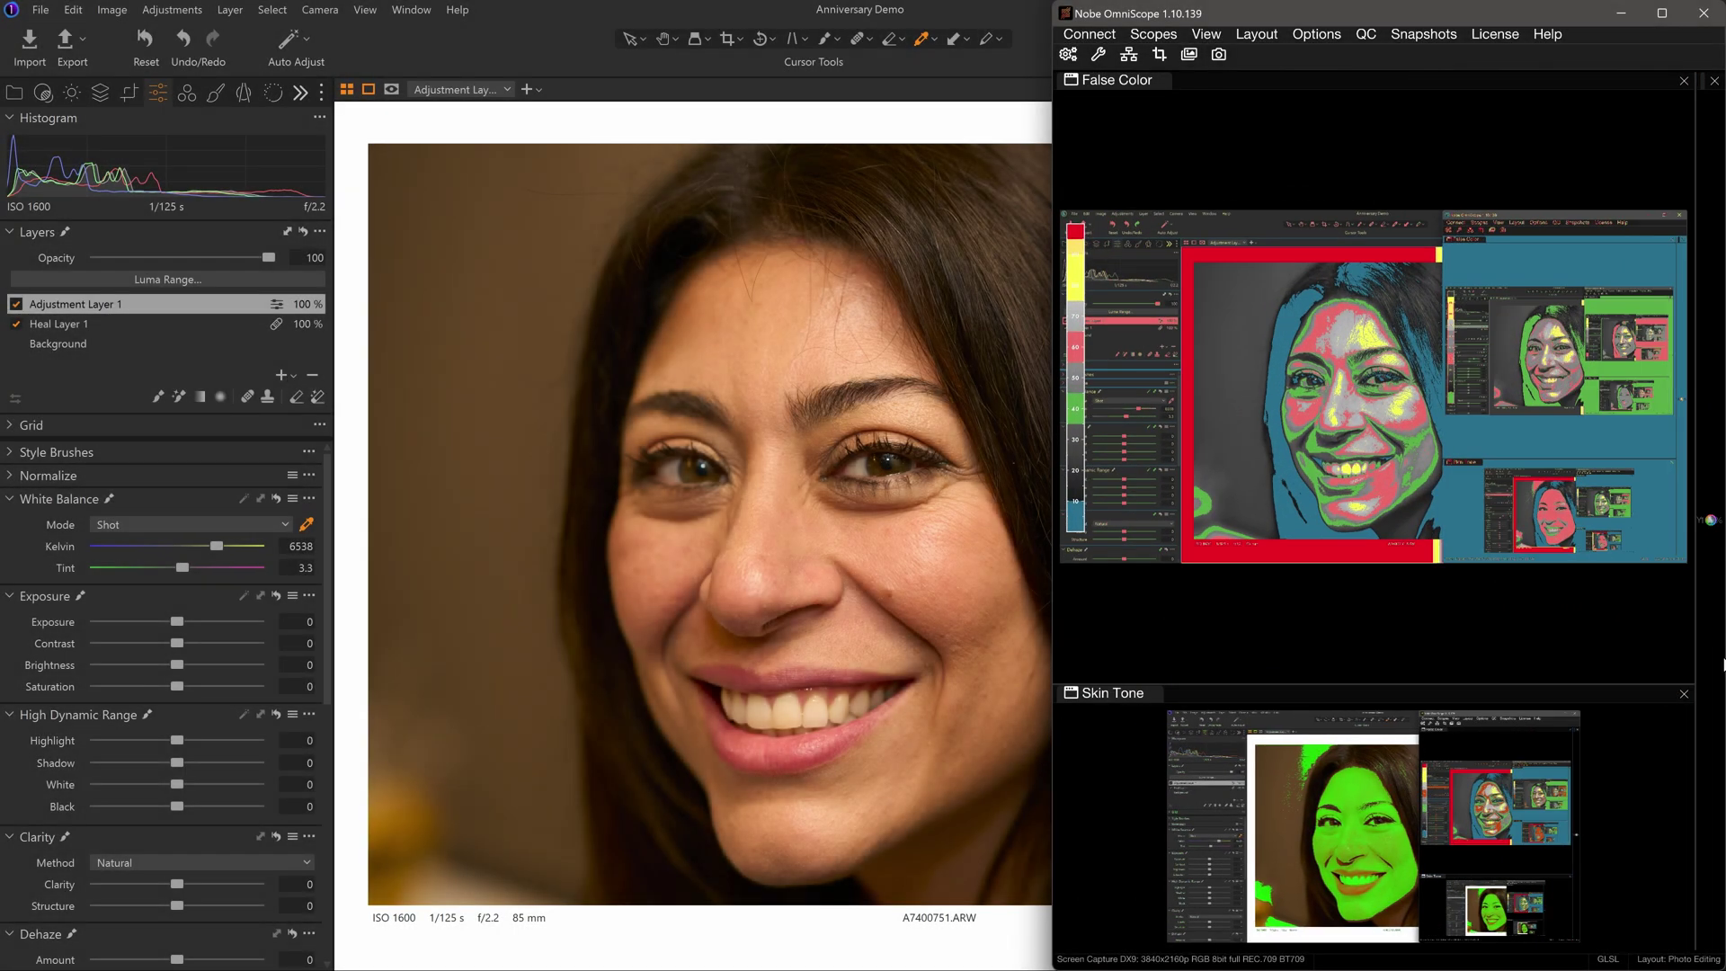
# Step: Adjust the Exposure value of Adjustment Layer 1 on the close-up portrait A7400751.ARW
pyautogui.click(180, 618)
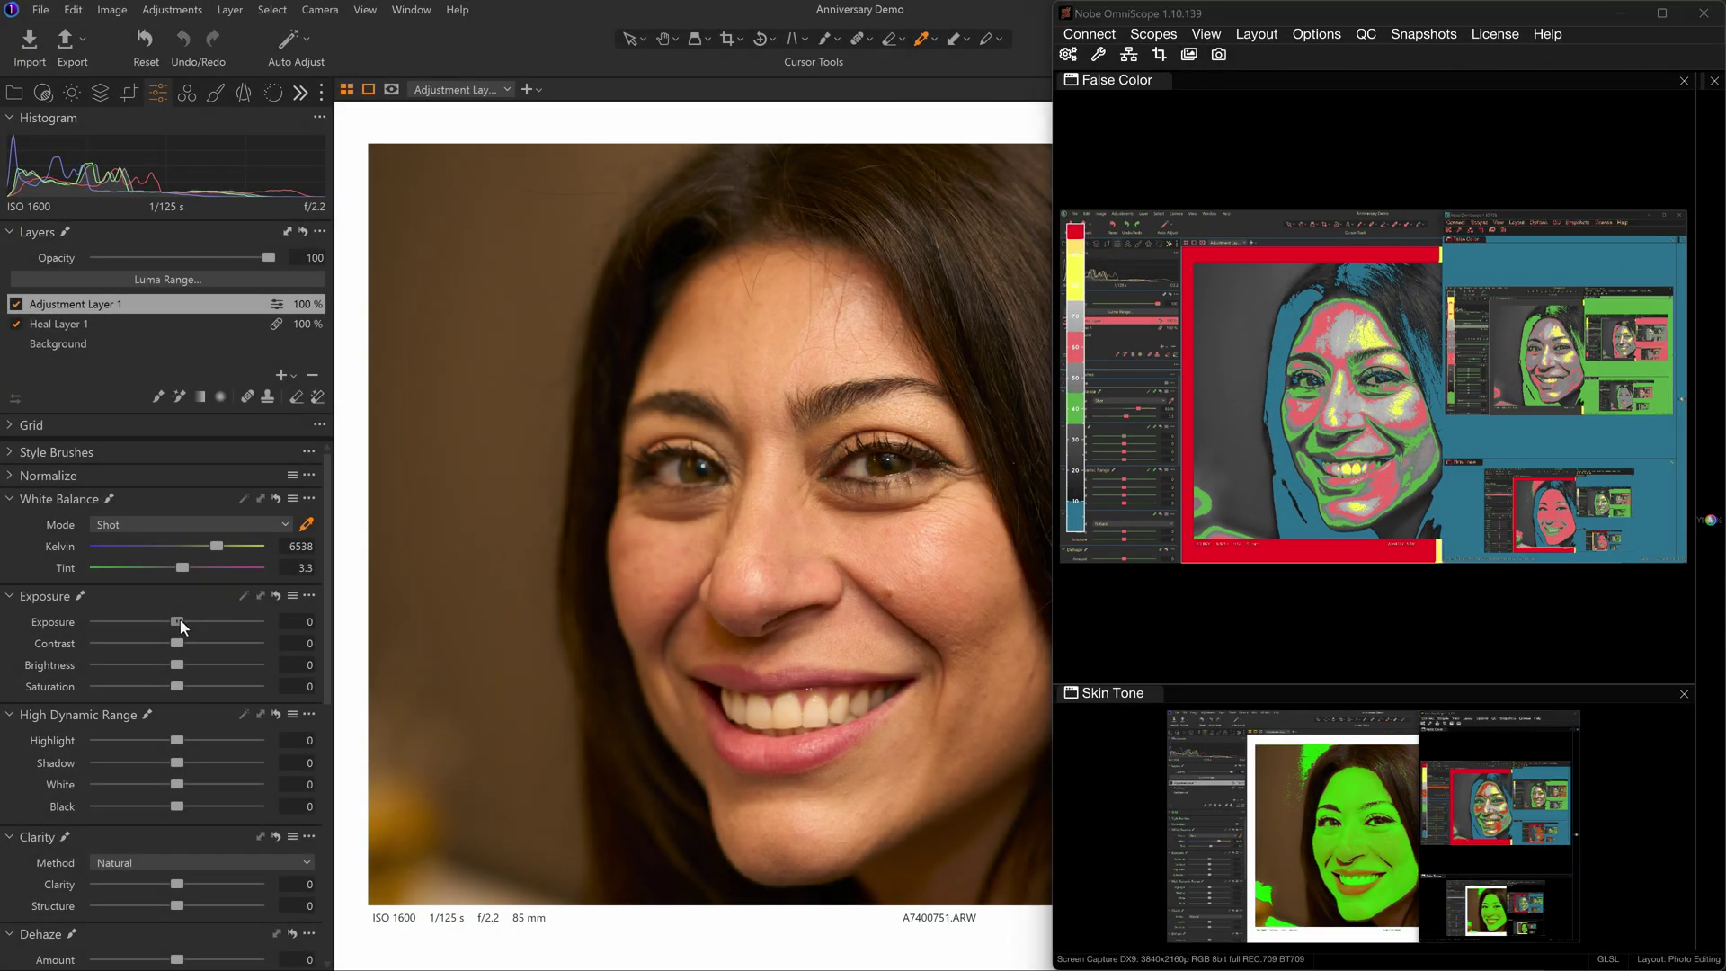
pyautogui.moveTo(180, 619)
pyautogui.mouseDown()
pyautogui.moveTo(212, 622)
pyautogui.moveTo(158, 631)
pyautogui.moveTo(180, 630)
pyautogui.mouseUp()
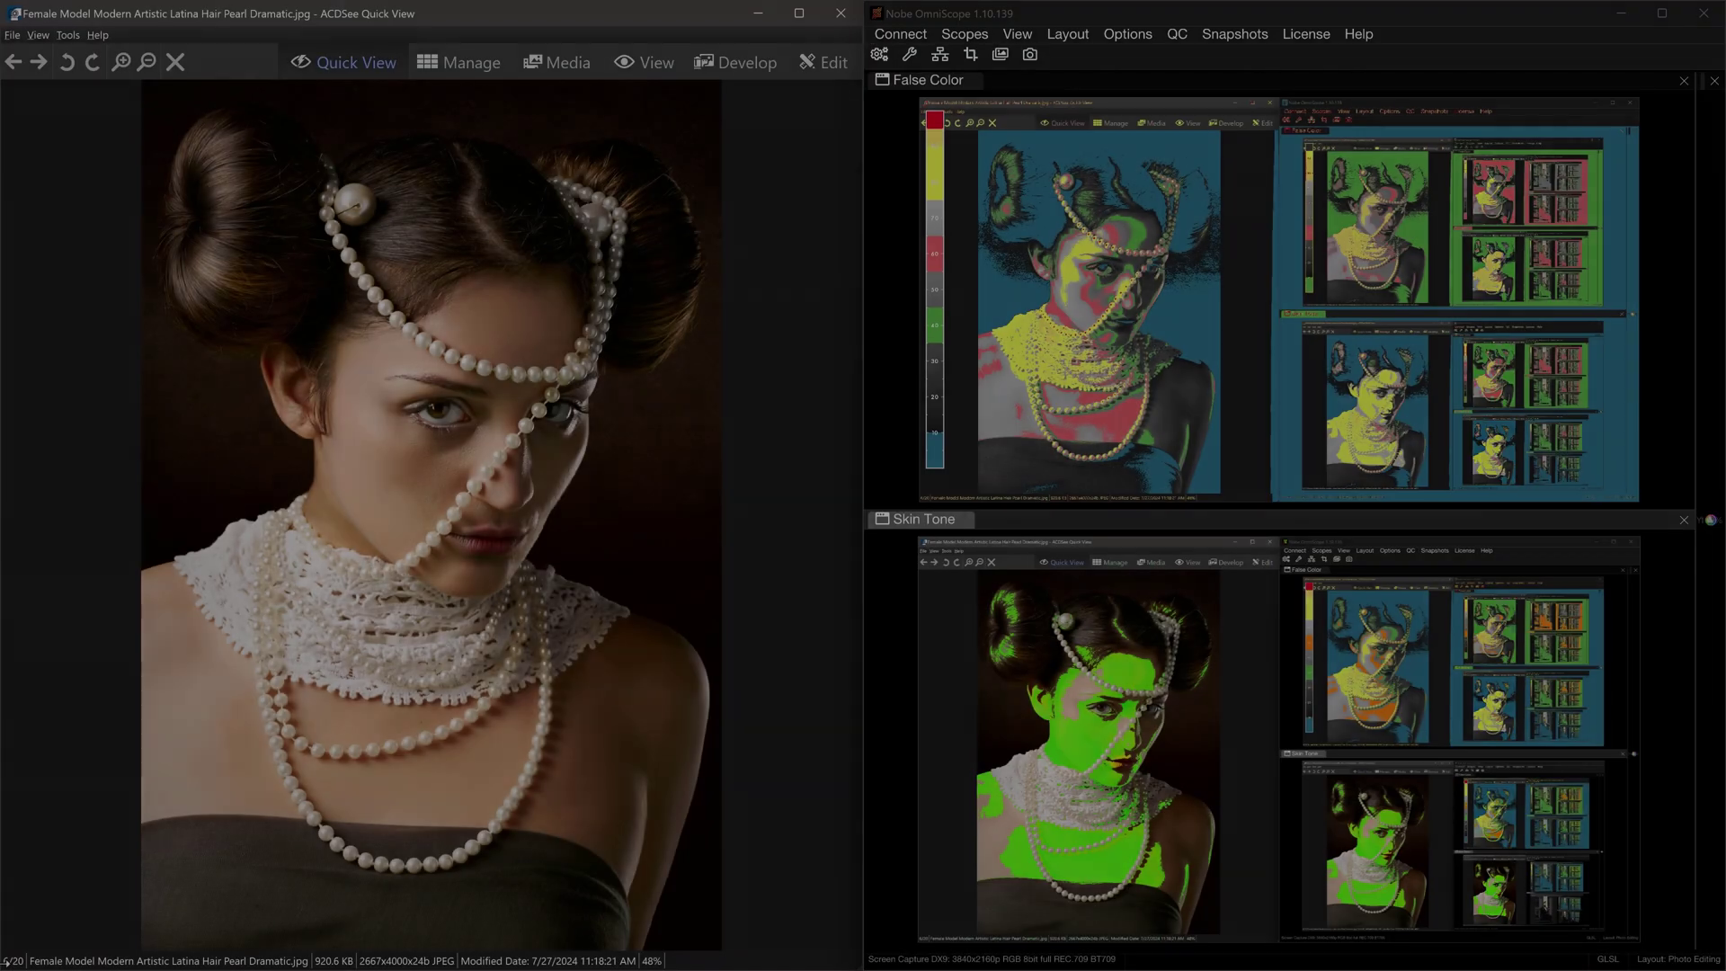
# Step: Page through the sample portraits in ACDSee Quick View and compare their skin in the False Color and Skin Tone scopes
pyautogui.press('pagedown')
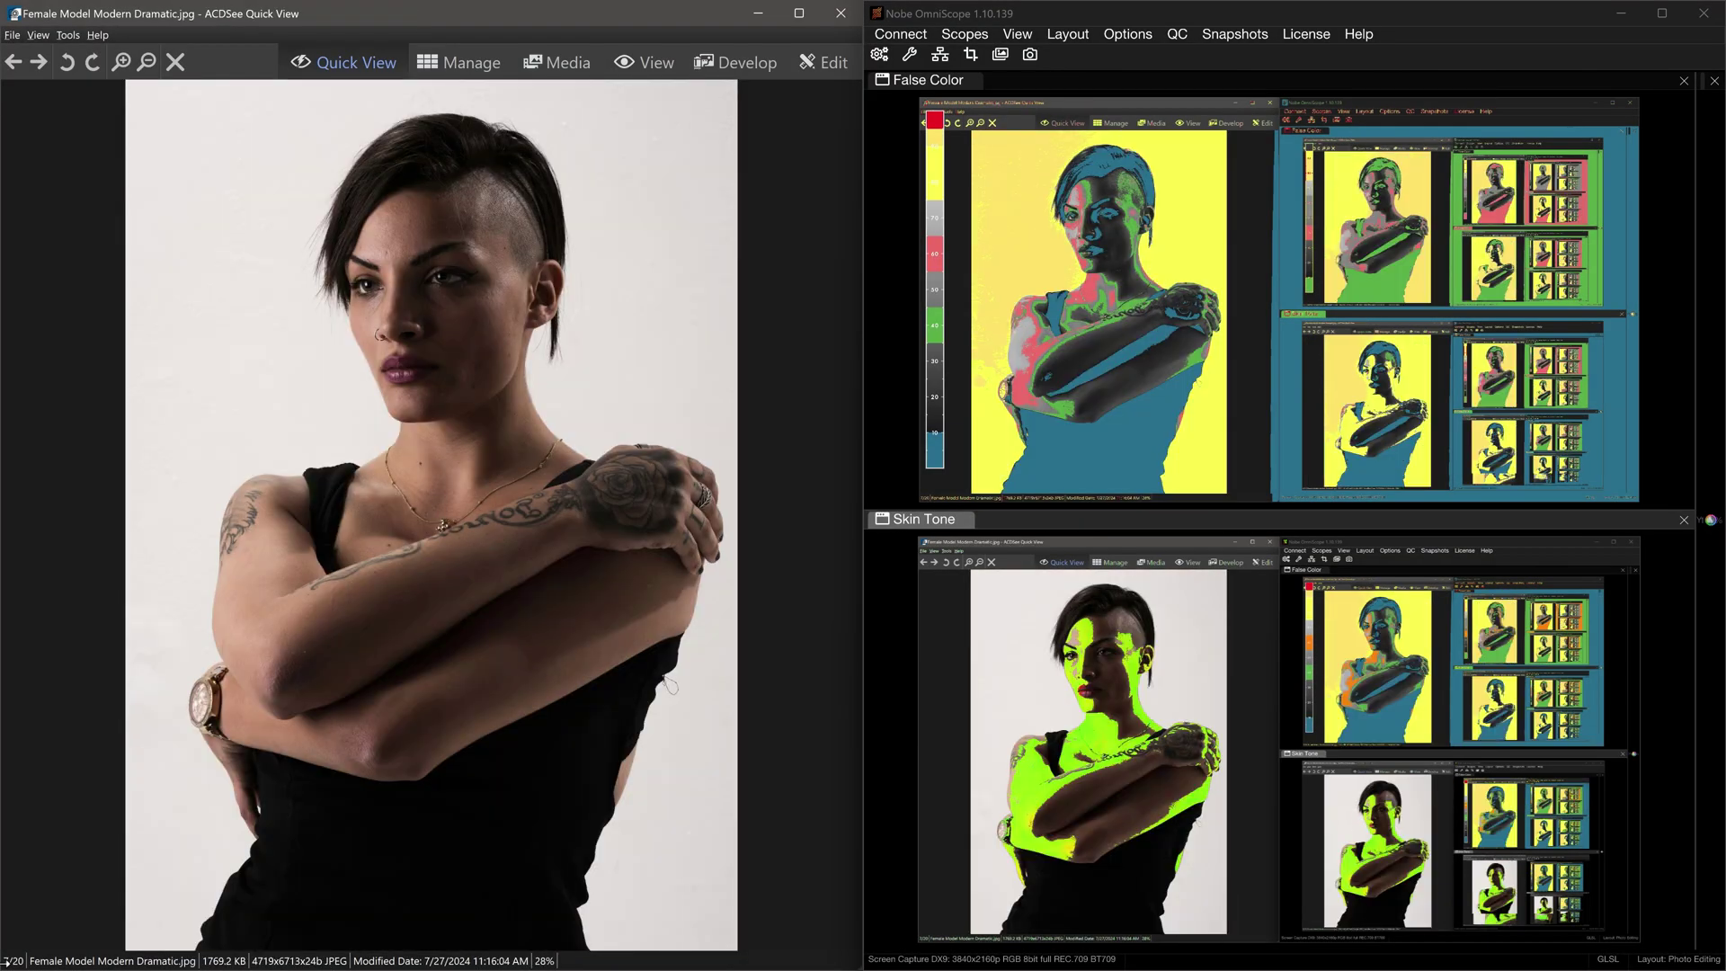
pyautogui.press('pagedown')
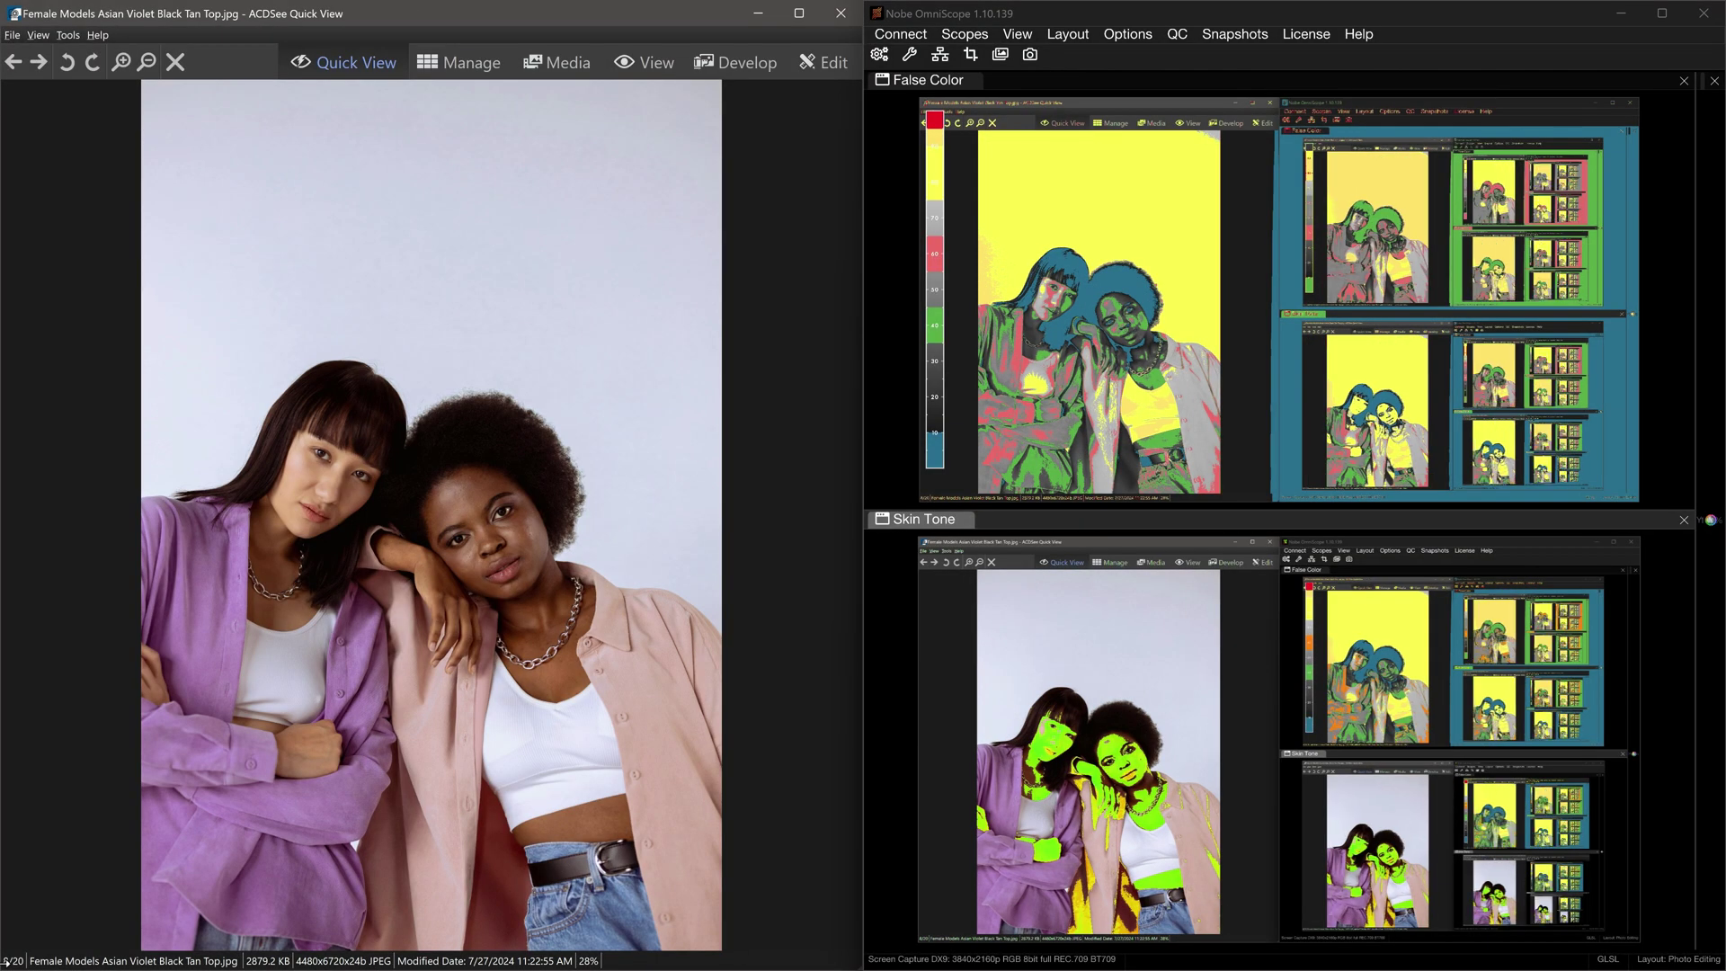
pyautogui.press('pagedown')
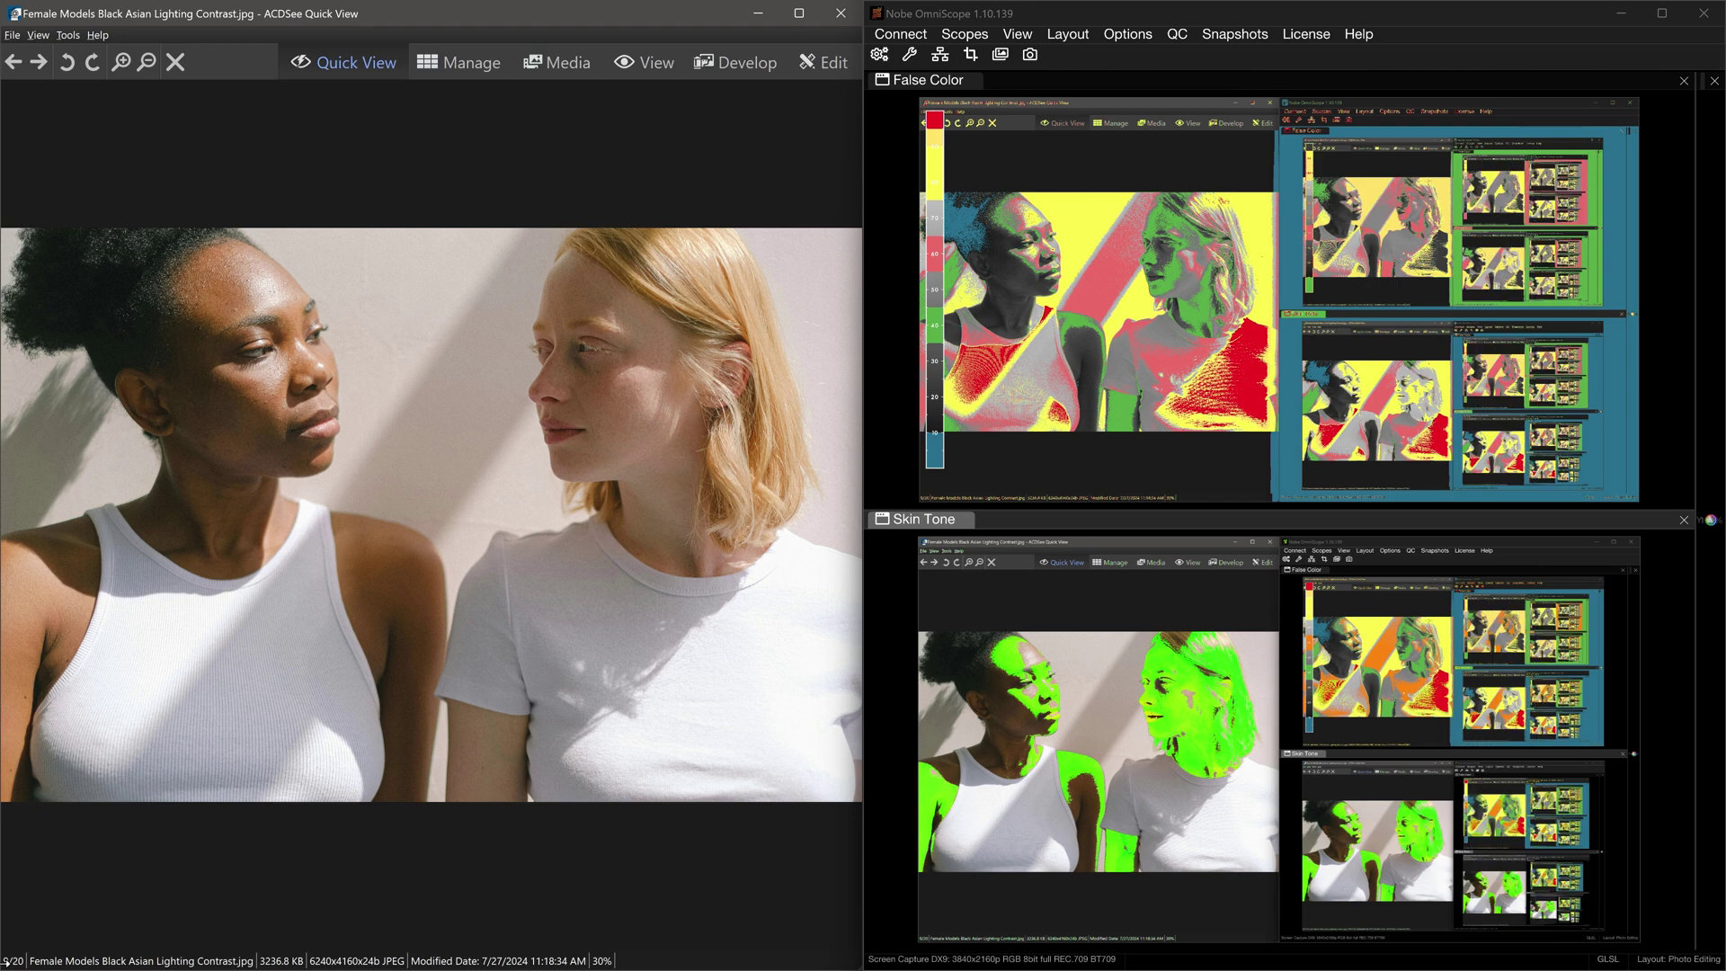
pyautogui.press('pagedown')
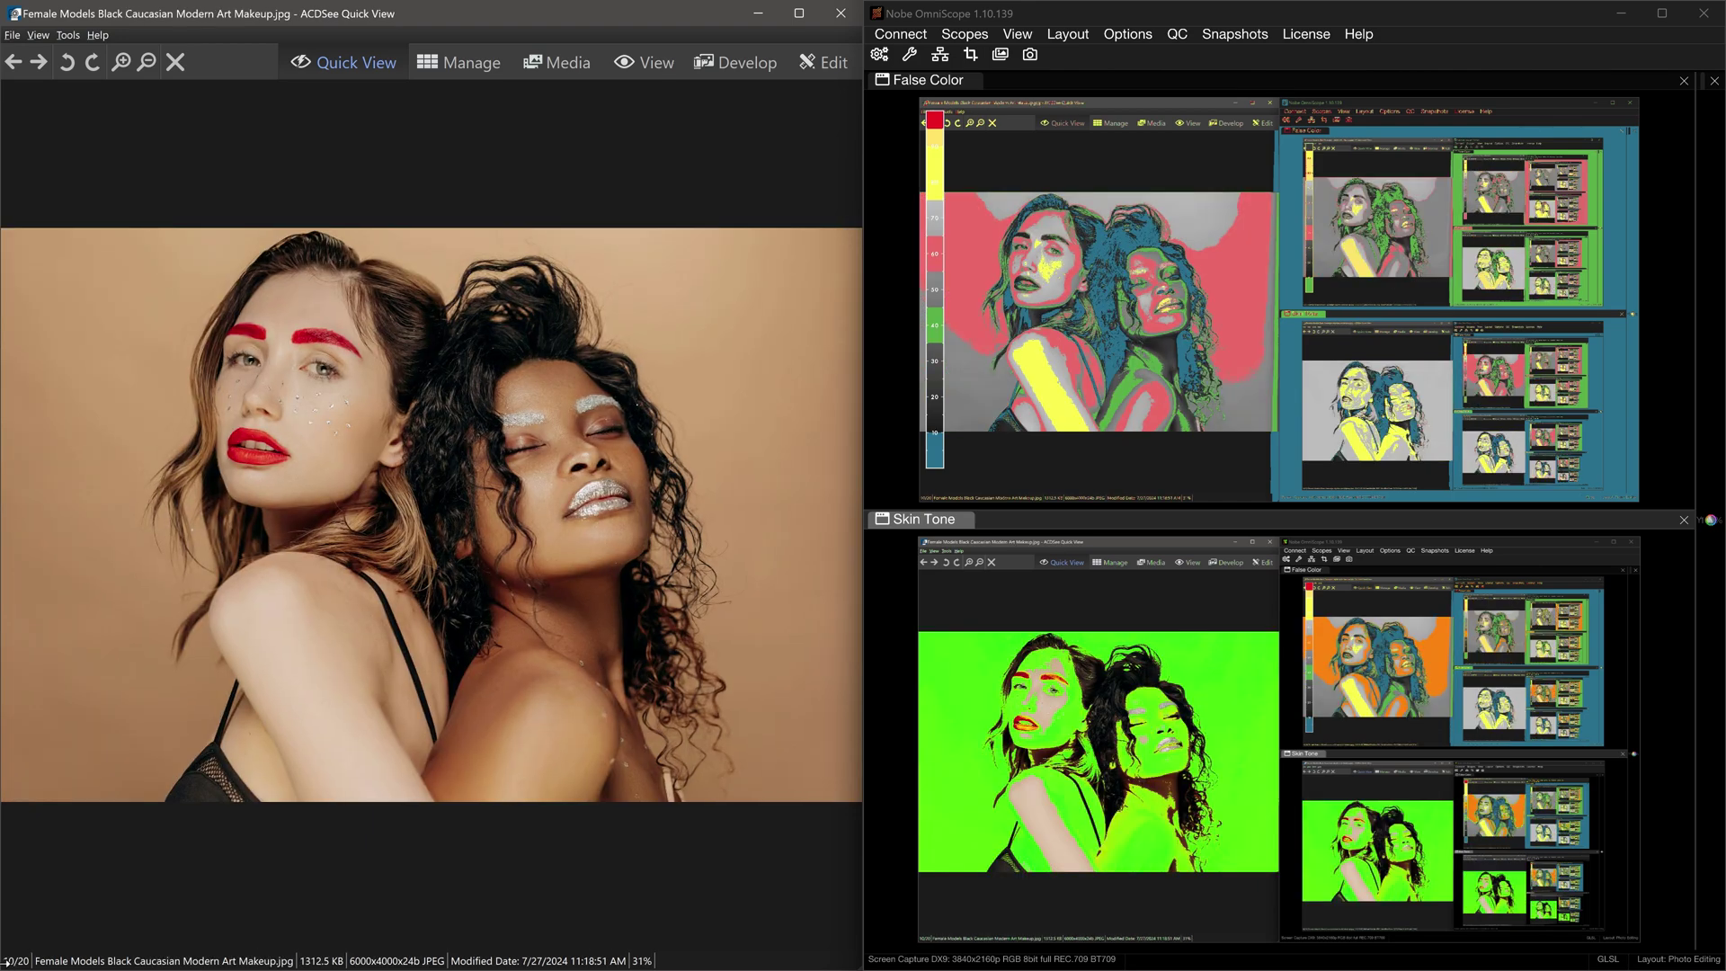
pyautogui.press('pagedown')
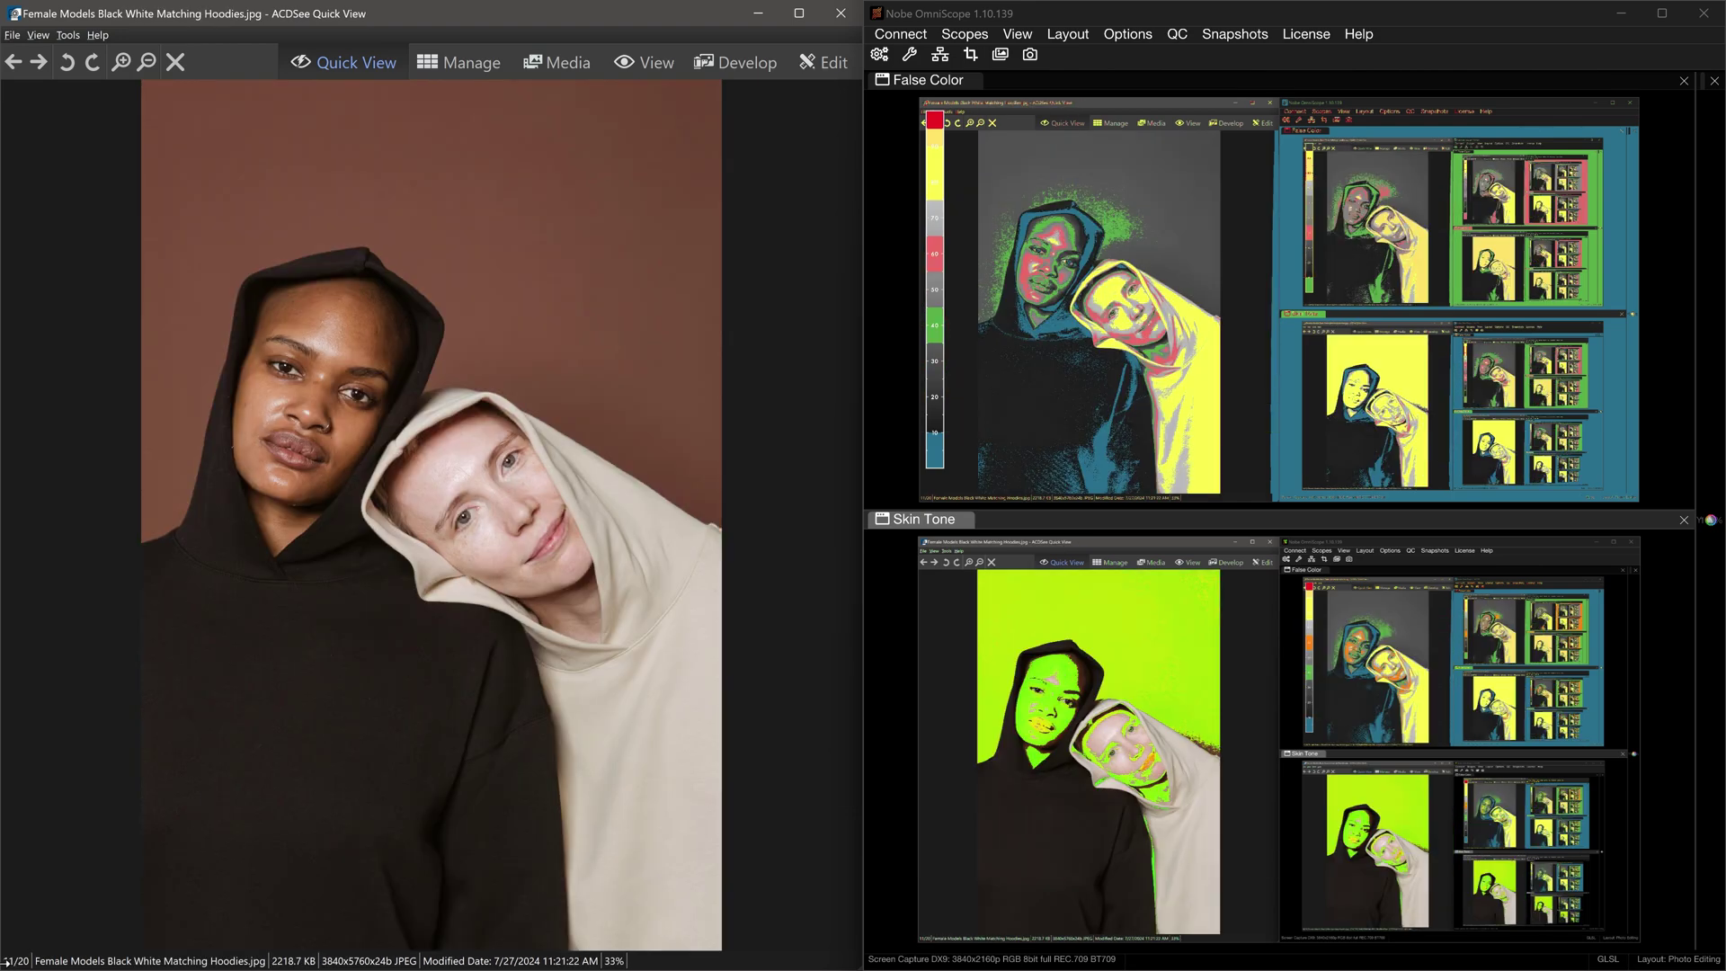
pyautogui.press('pagedown')
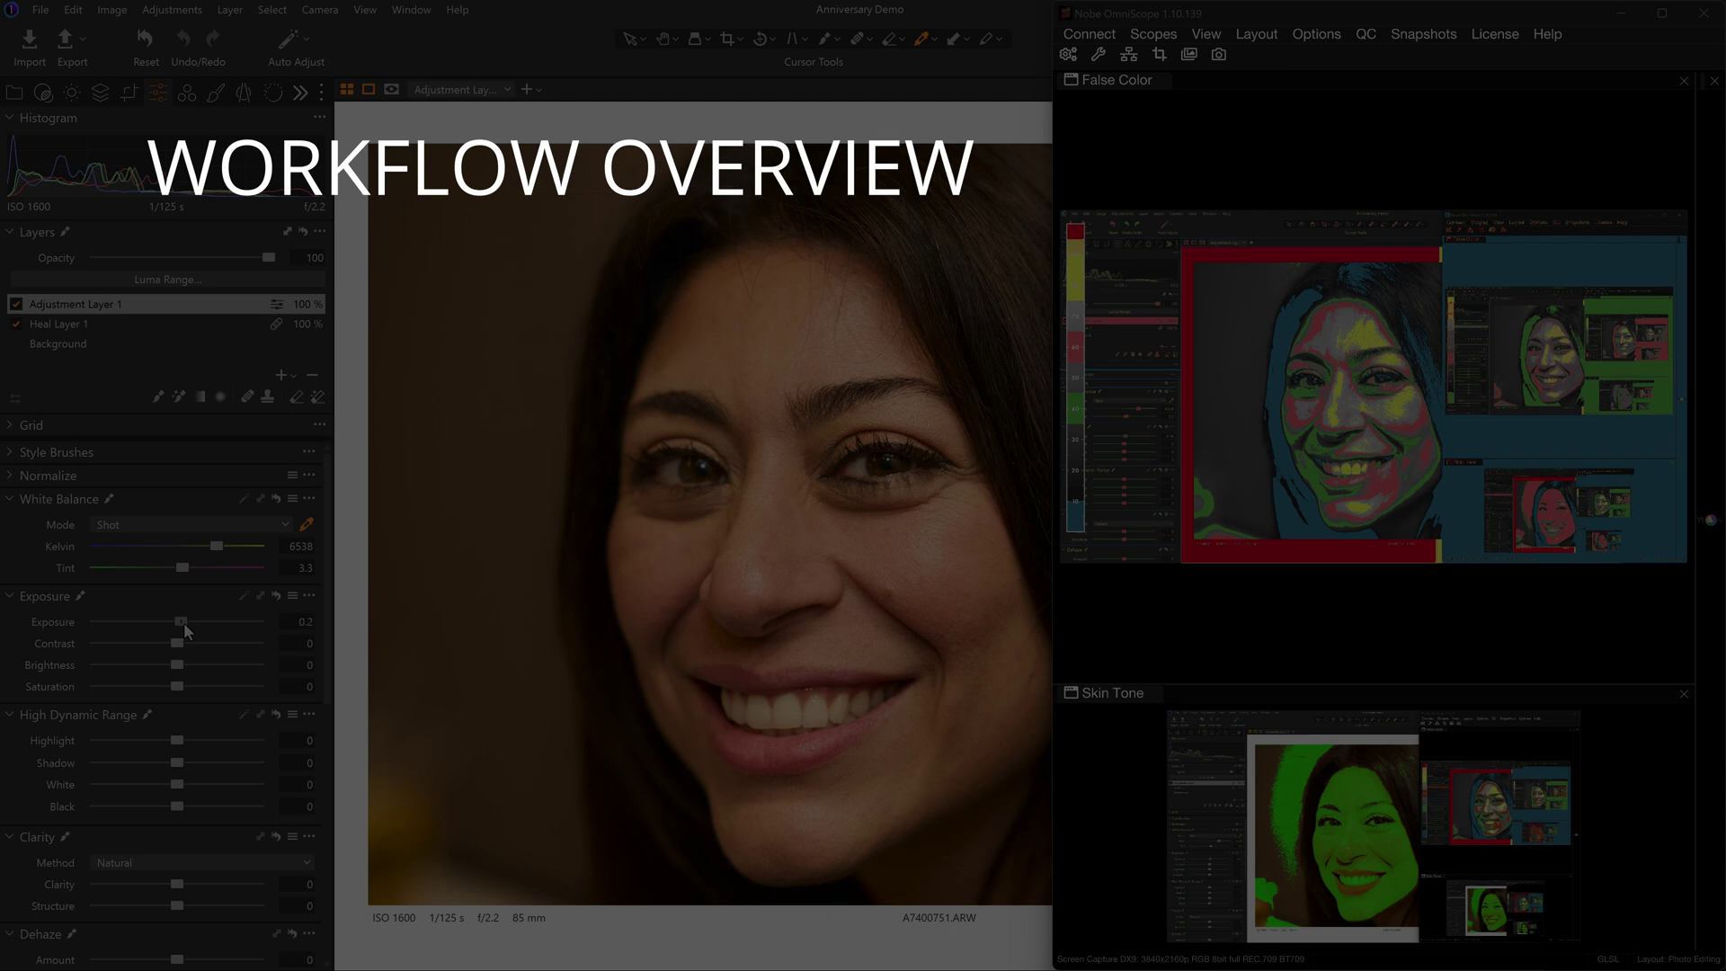
# Step: Fine-tune the portrait's Exposure on Adjustment Layer 1 and the basic Color Editor Hue on the Hue layer
pyautogui.moveTo(183, 622); pyautogui.dragTo(186, 623)
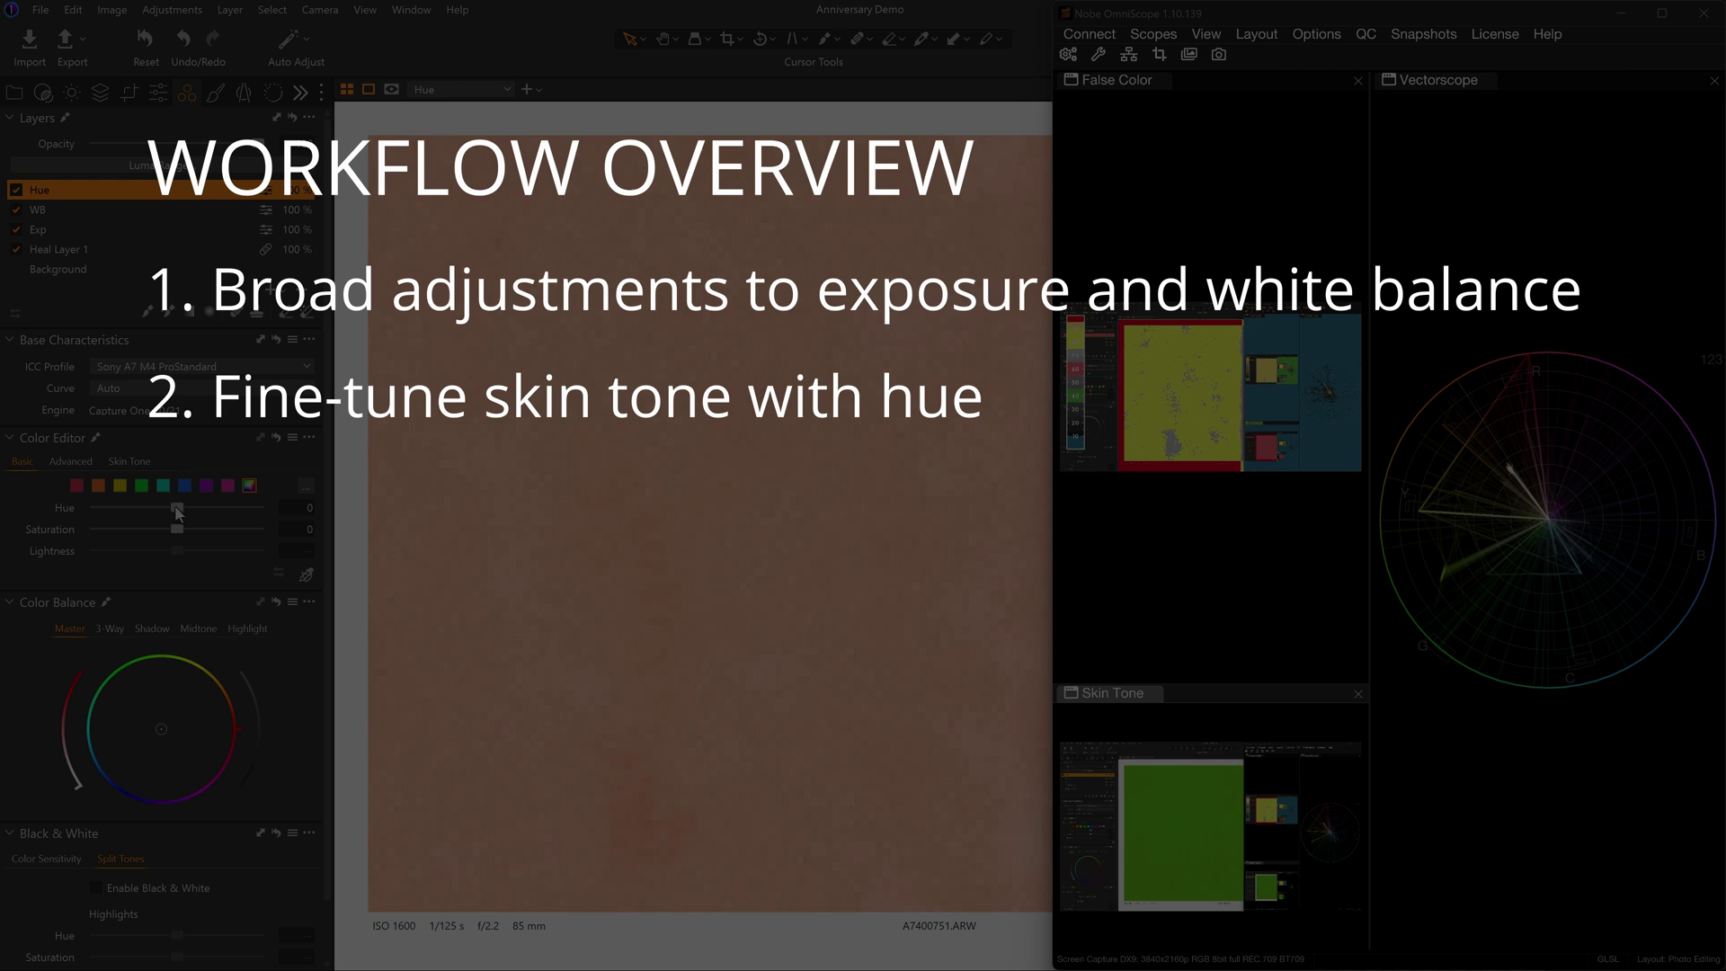
pyautogui.moveTo(175, 505)
pyautogui.mouseDown()
pyautogui.moveTo(136, 506)
pyautogui.moveTo(173, 512)
pyautogui.mouseUp()
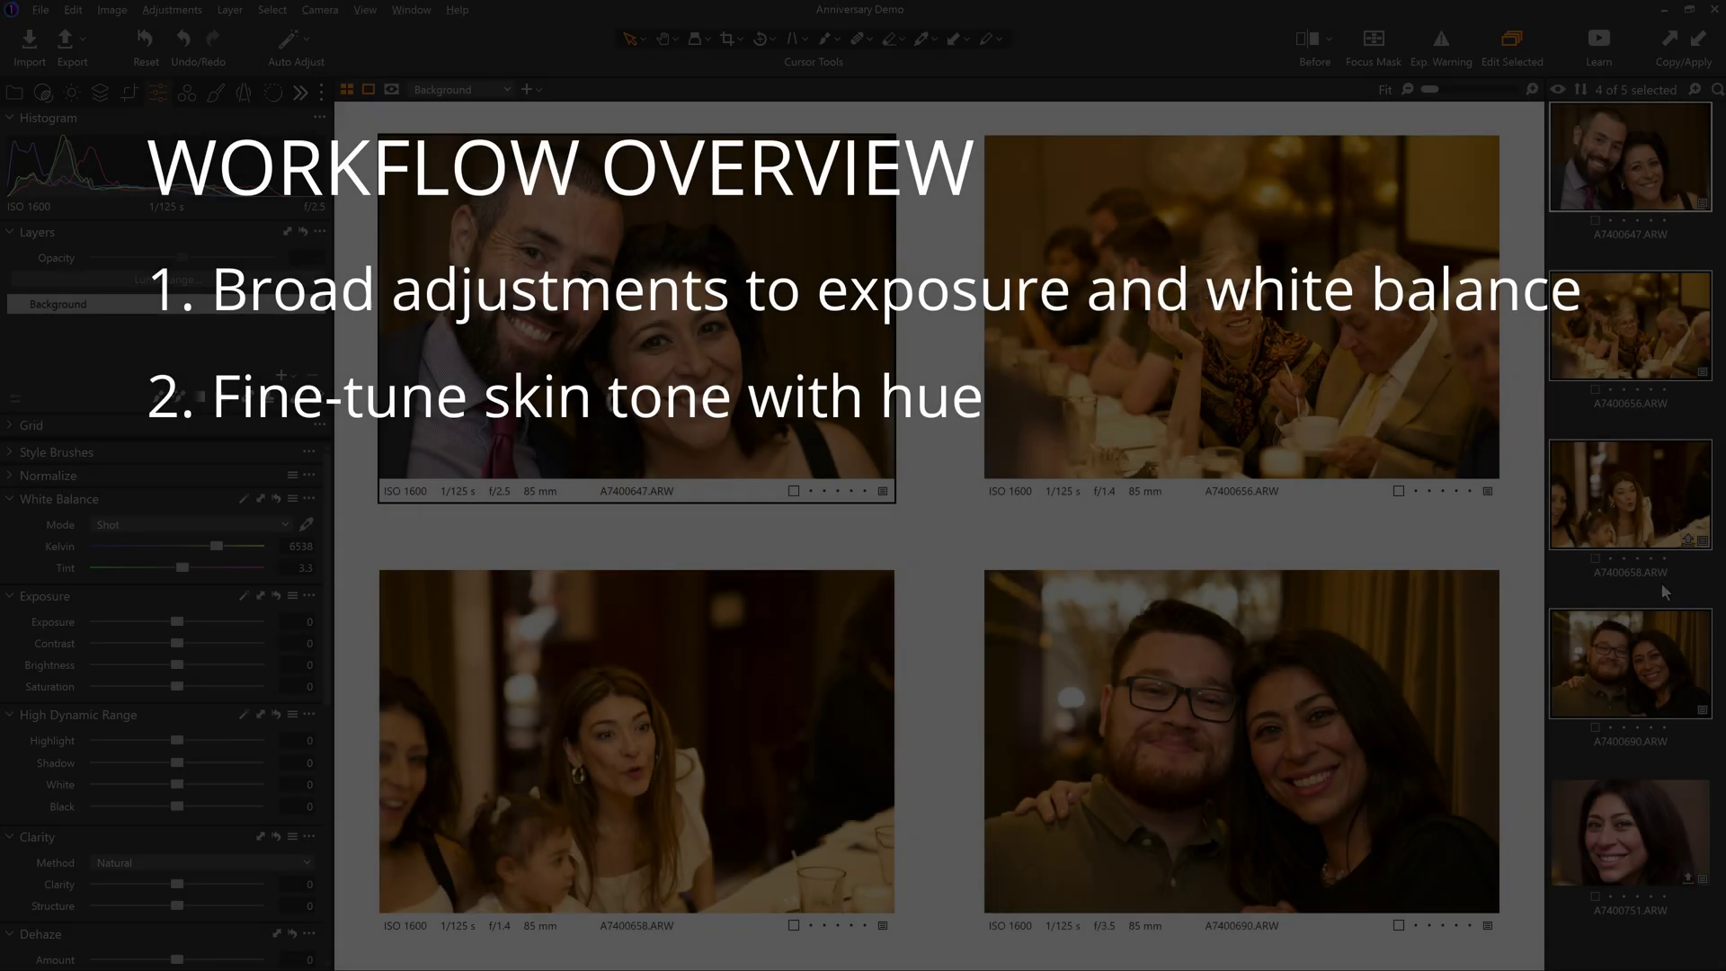
# Step: Apply the copied adjustments to the four selected anniversary photos
pyautogui.click(1697, 41)
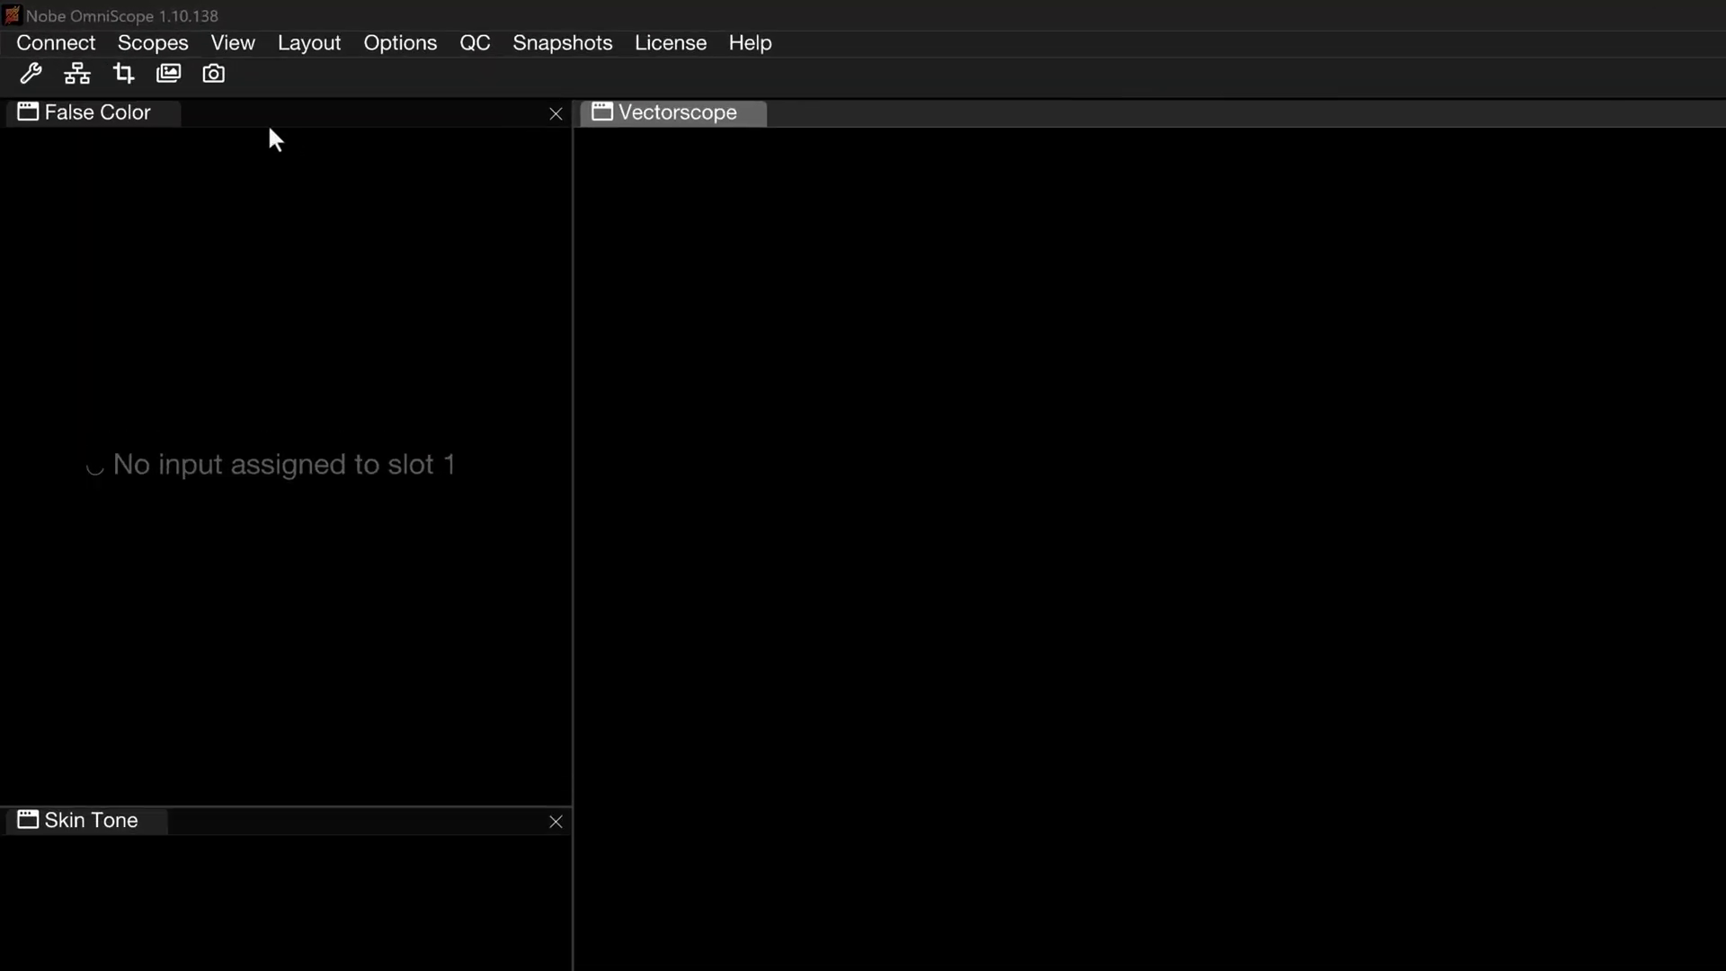
# Step: Connect the image file Bride Glance.jpg from the Desktop as the scope source in Nobe OmniScope
pyautogui.click(54, 43)
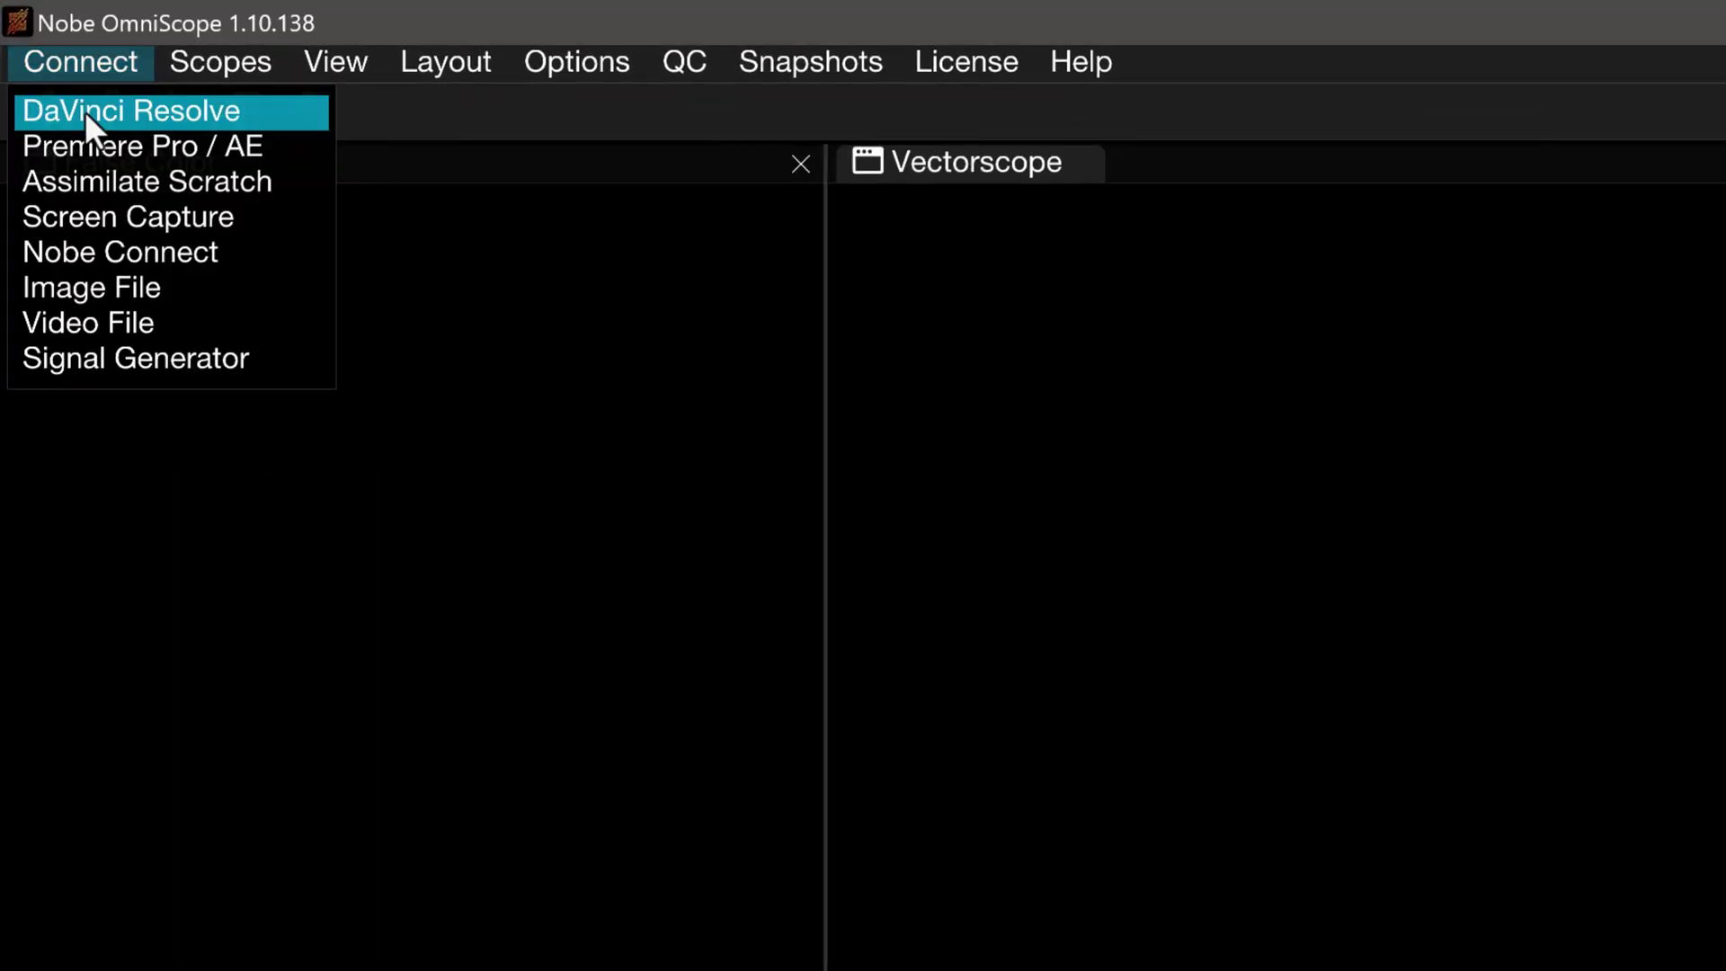
pyautogui.click(63, 288)
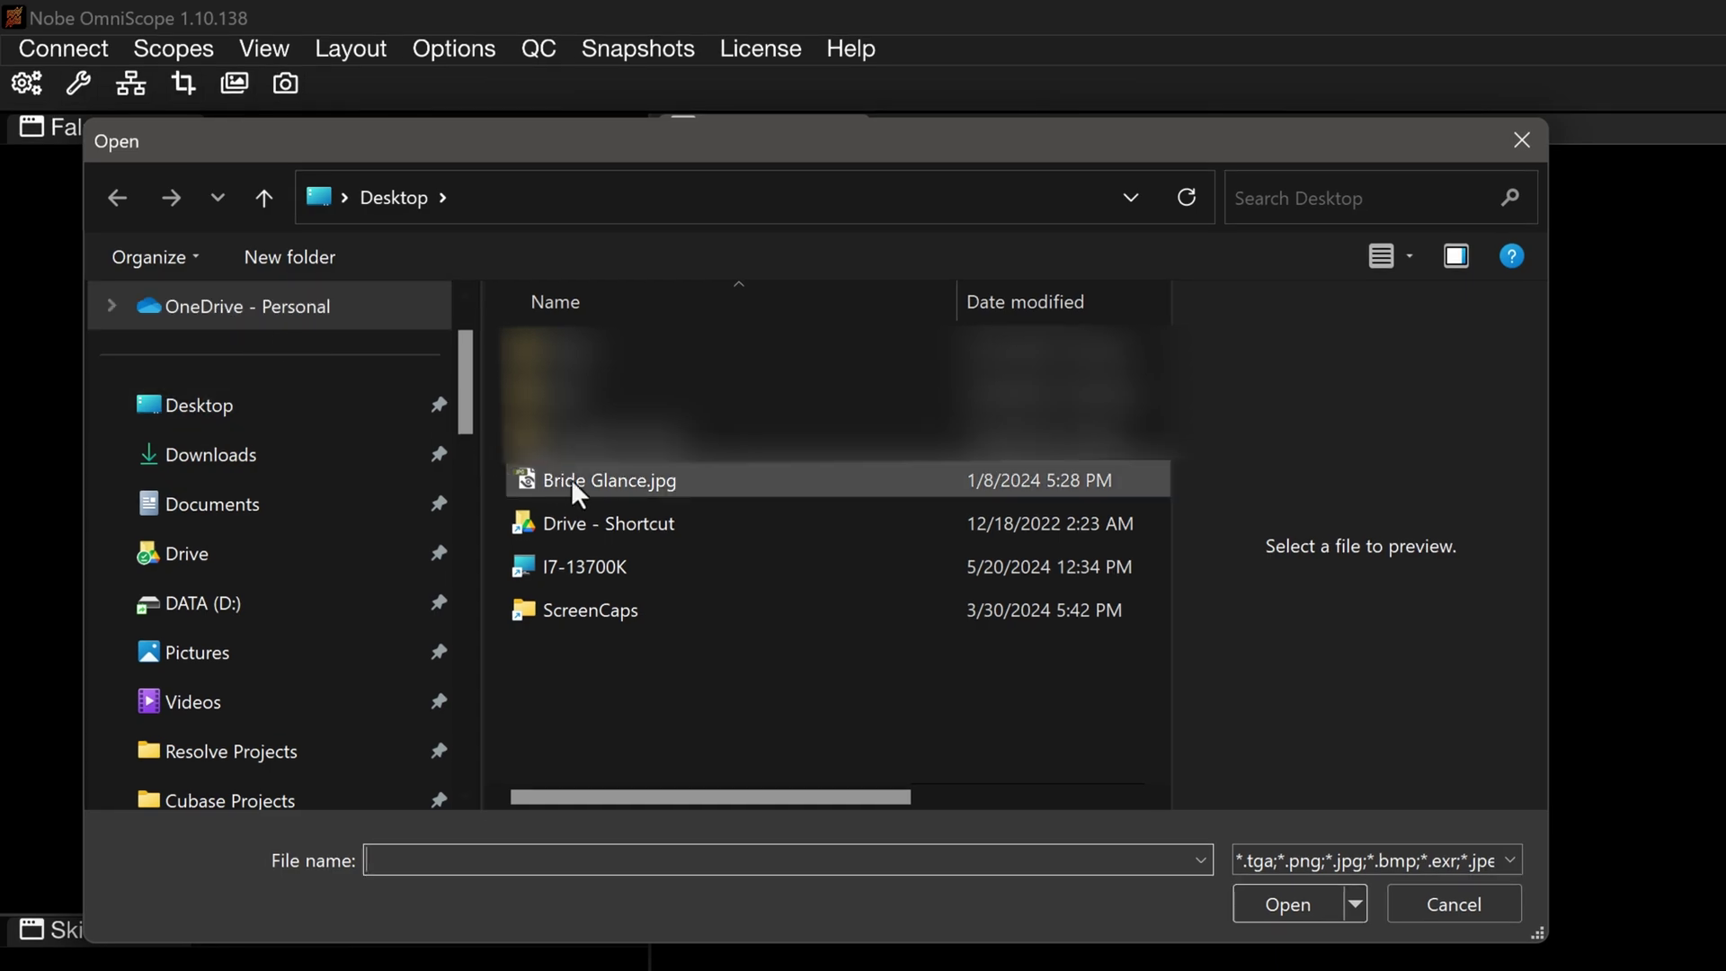
pyautogui.click(569, 478)
pyautogui.click(1309, 902)
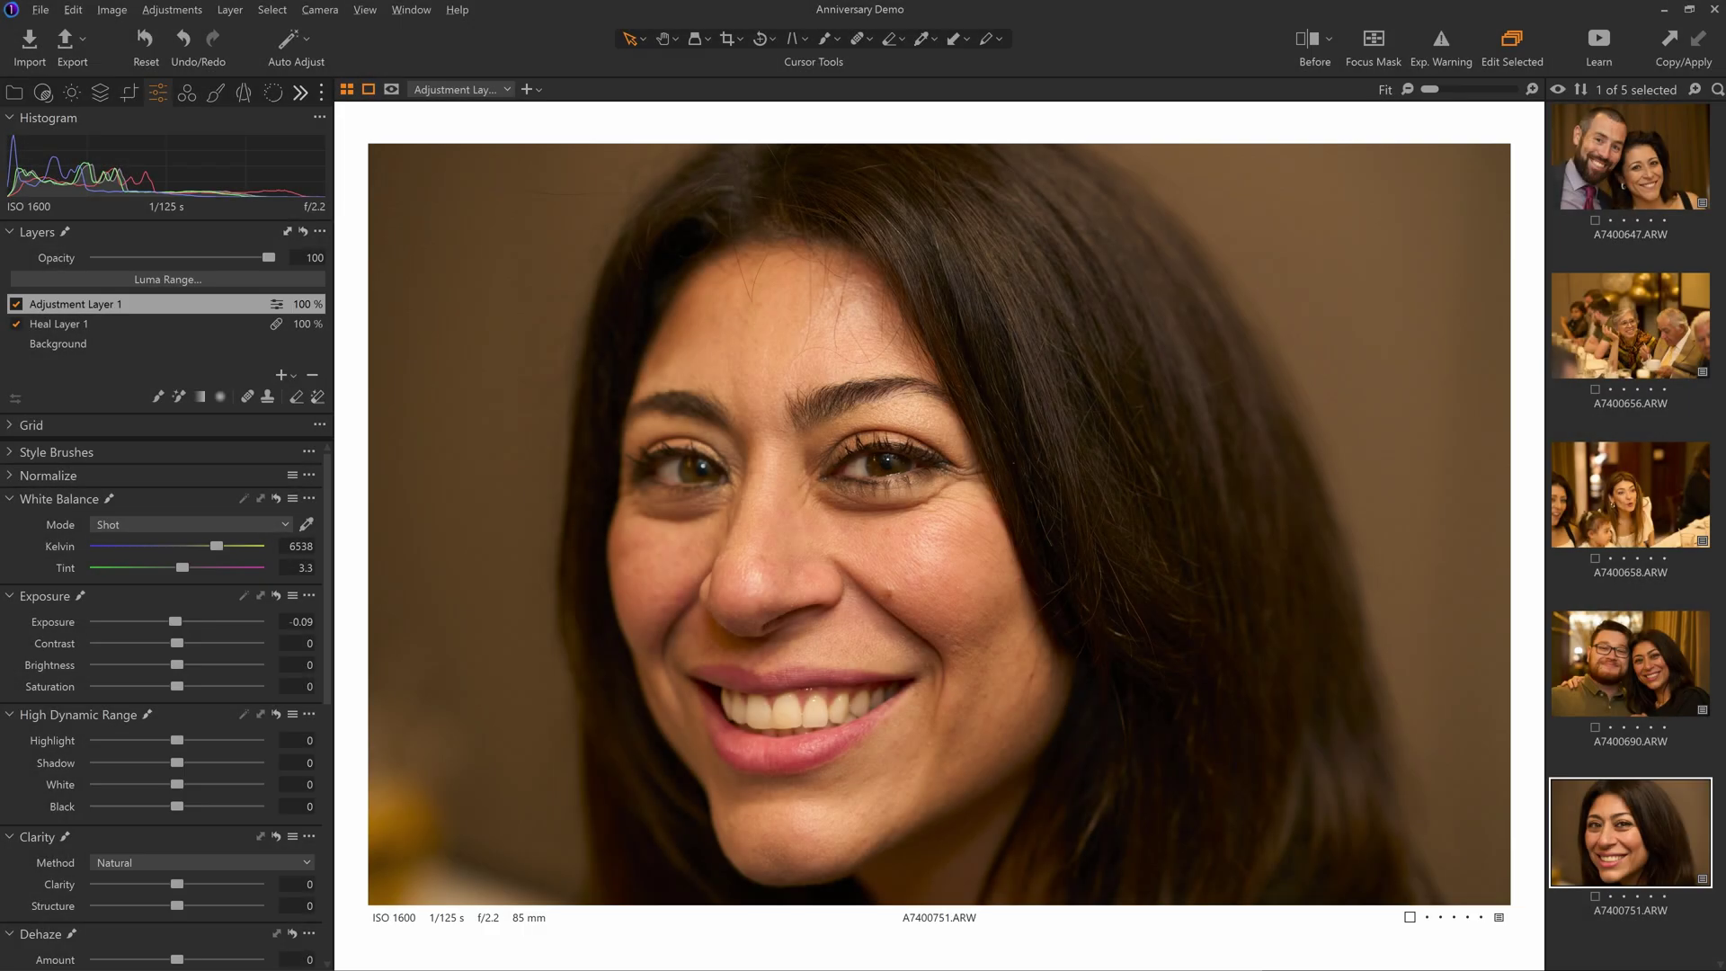
# Step: Switch from Capture One to Nobe OmniScope and connect Screen Capture as the scope source
pyautogui.hotkey('alt', 'Tab')
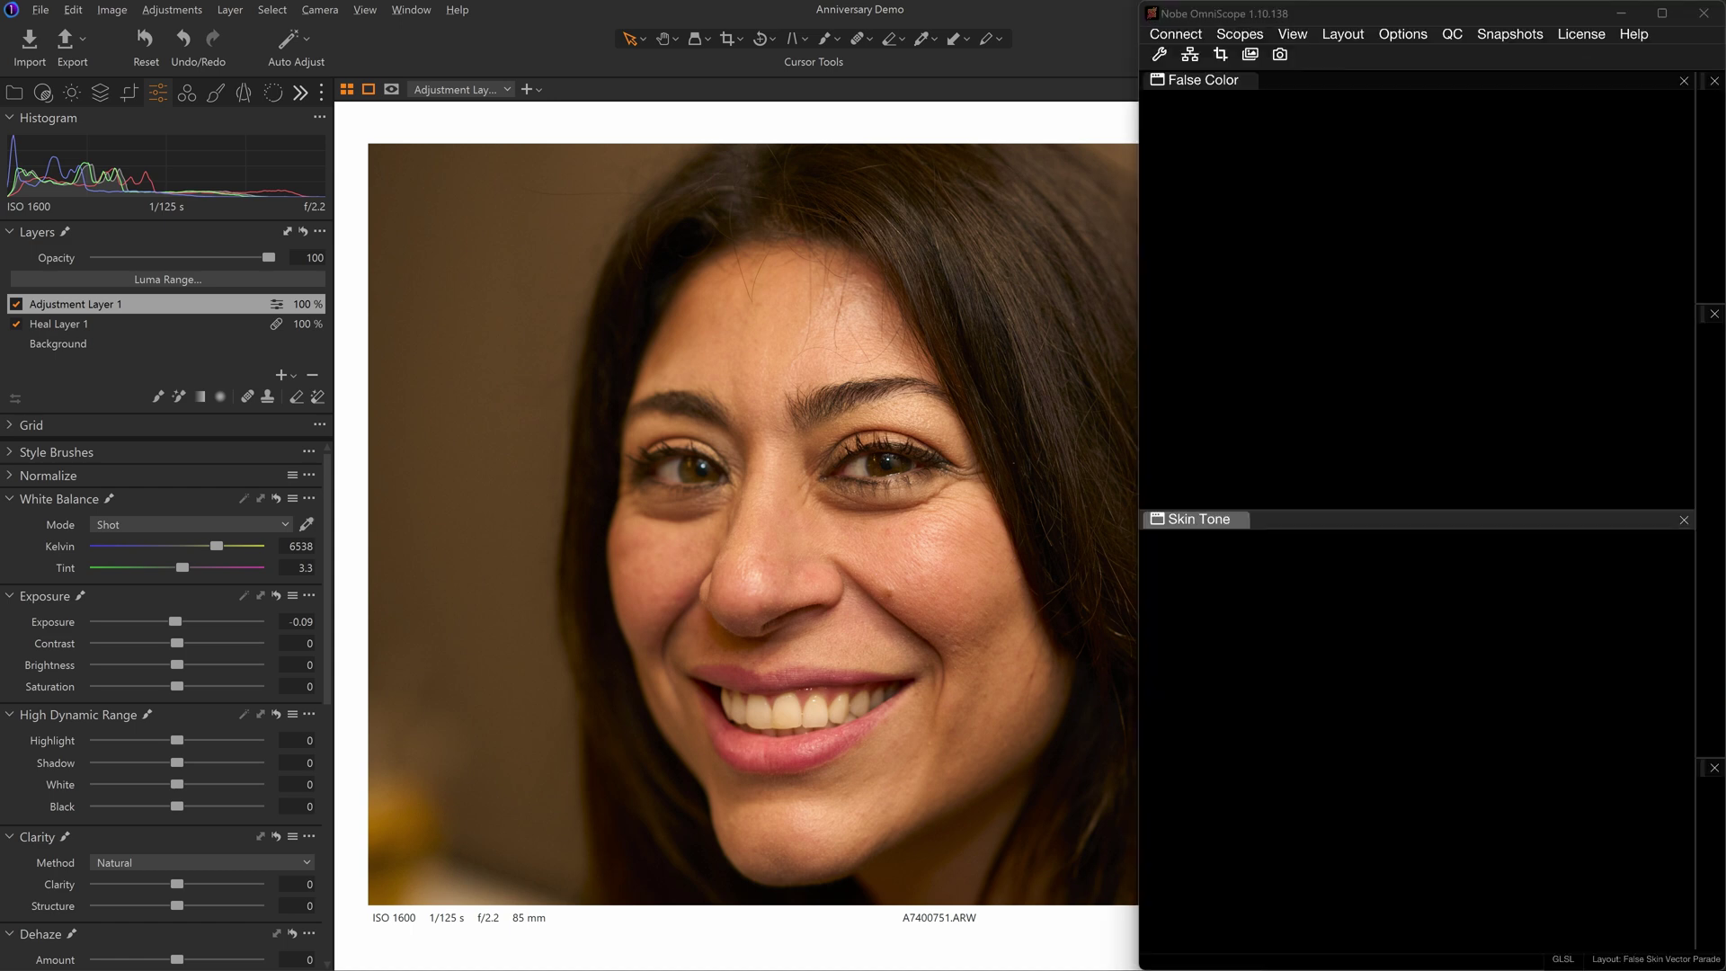
pyautogui.click(1198, 39)
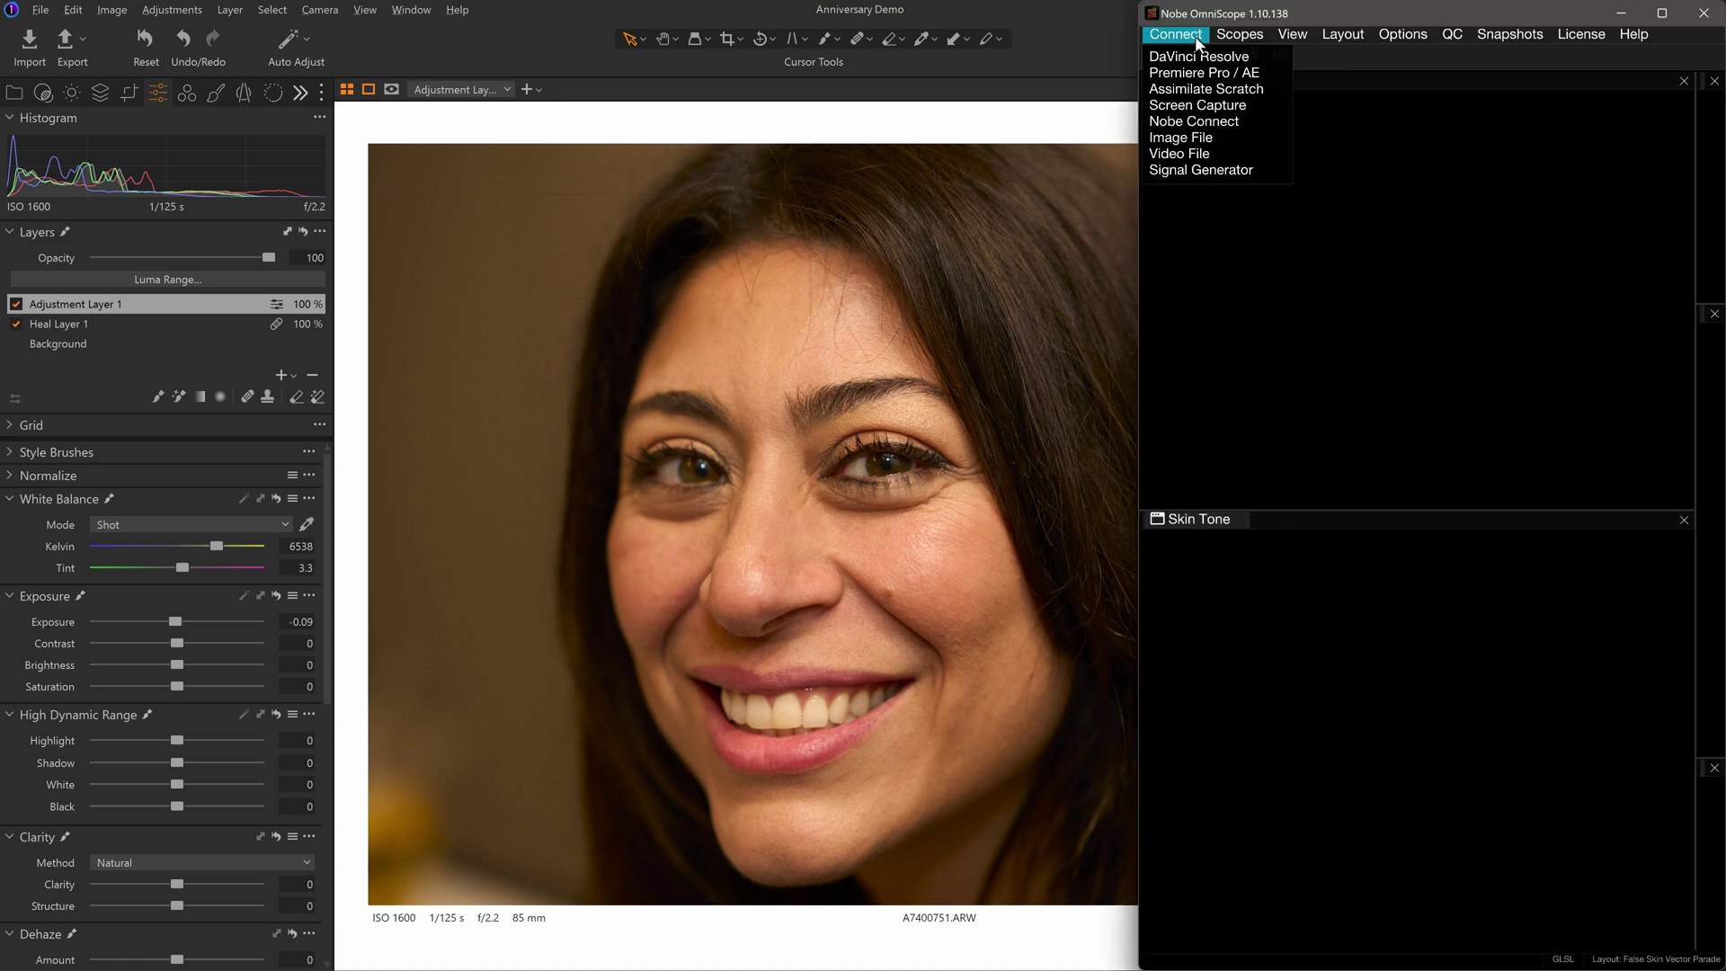
pyautogui.click(1188, 105)
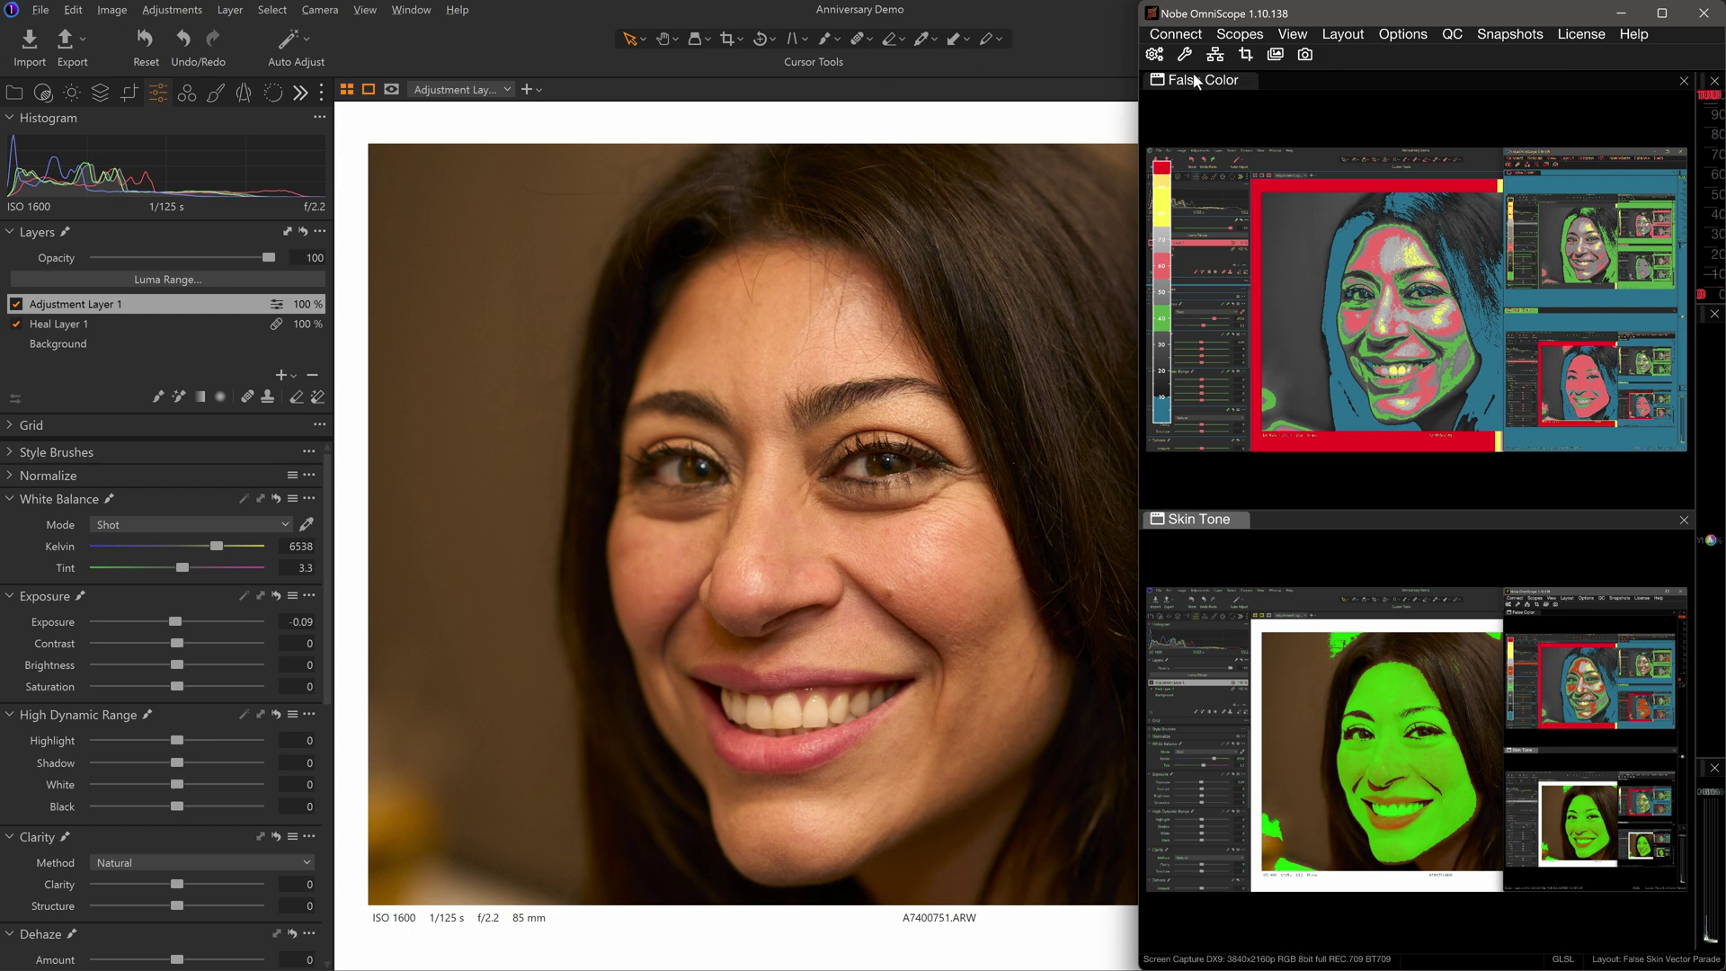
# Step: Save the current scope arrangement as a new layout named "Previous Layout"
pyautogui.click(1346, 39)
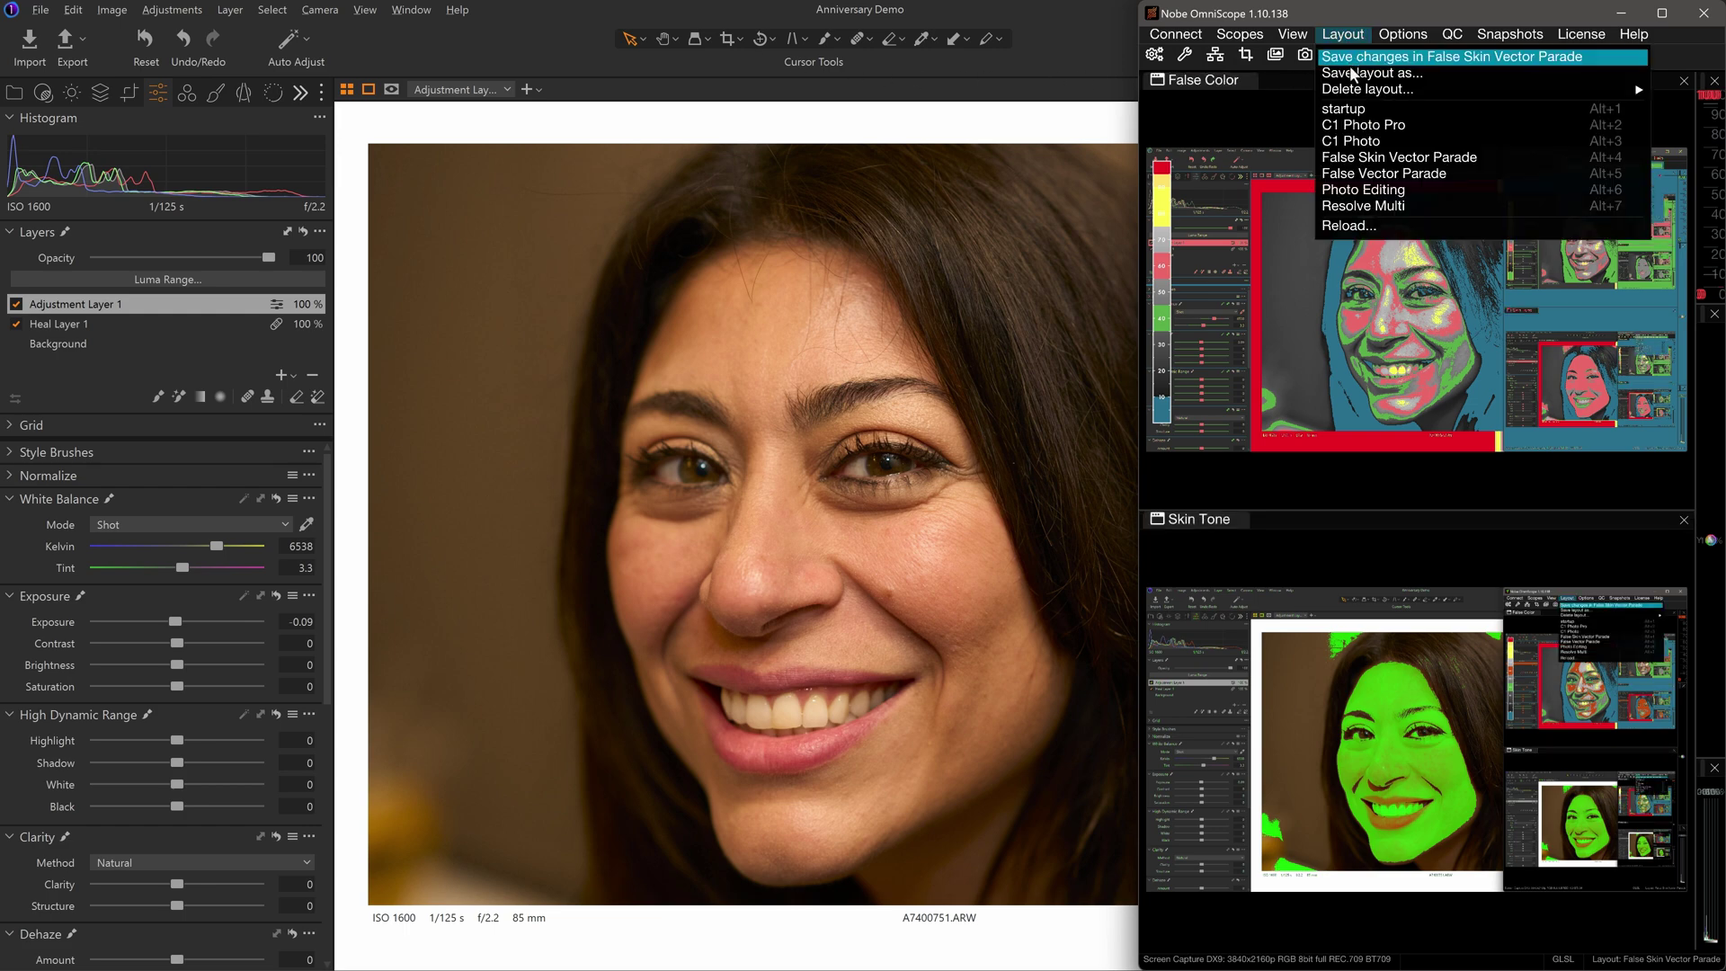
pyautogui.click(1351, 72)
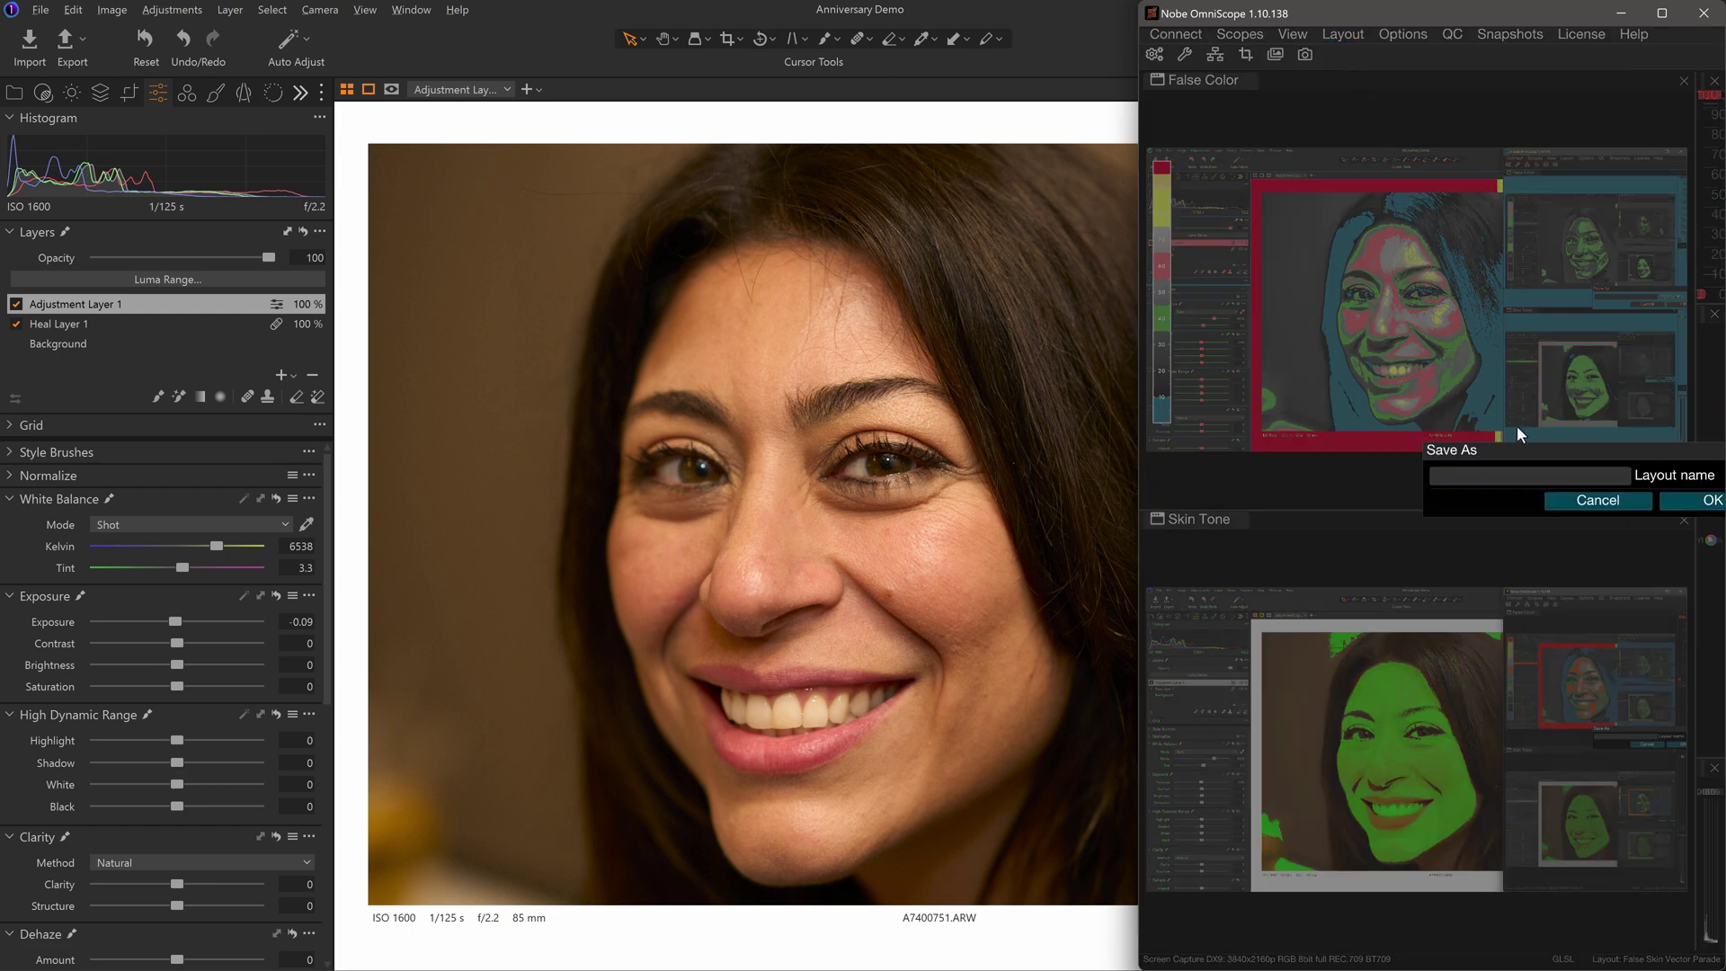
pyautogui.write('Previous Layout')
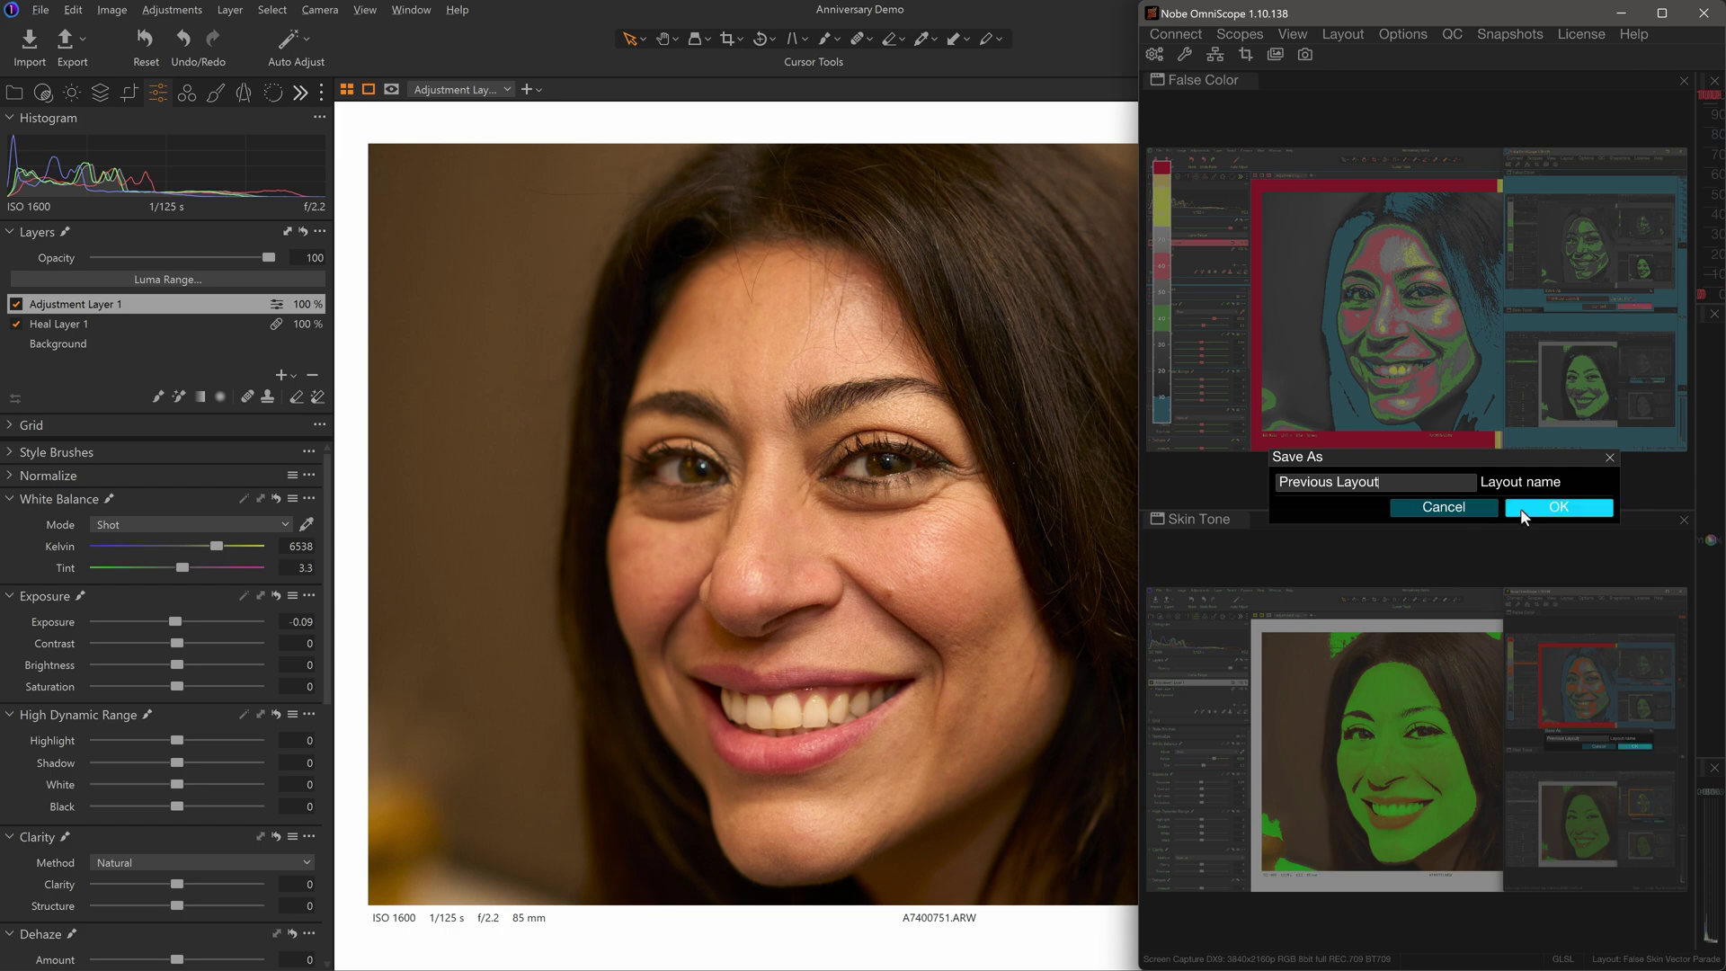
pyautogui.click(1519, 509)
# Step: Close all open scopes, including False Color, Skin Tone and Histogram, to leave an empty workspace
pyautogui.click(1685, 81)
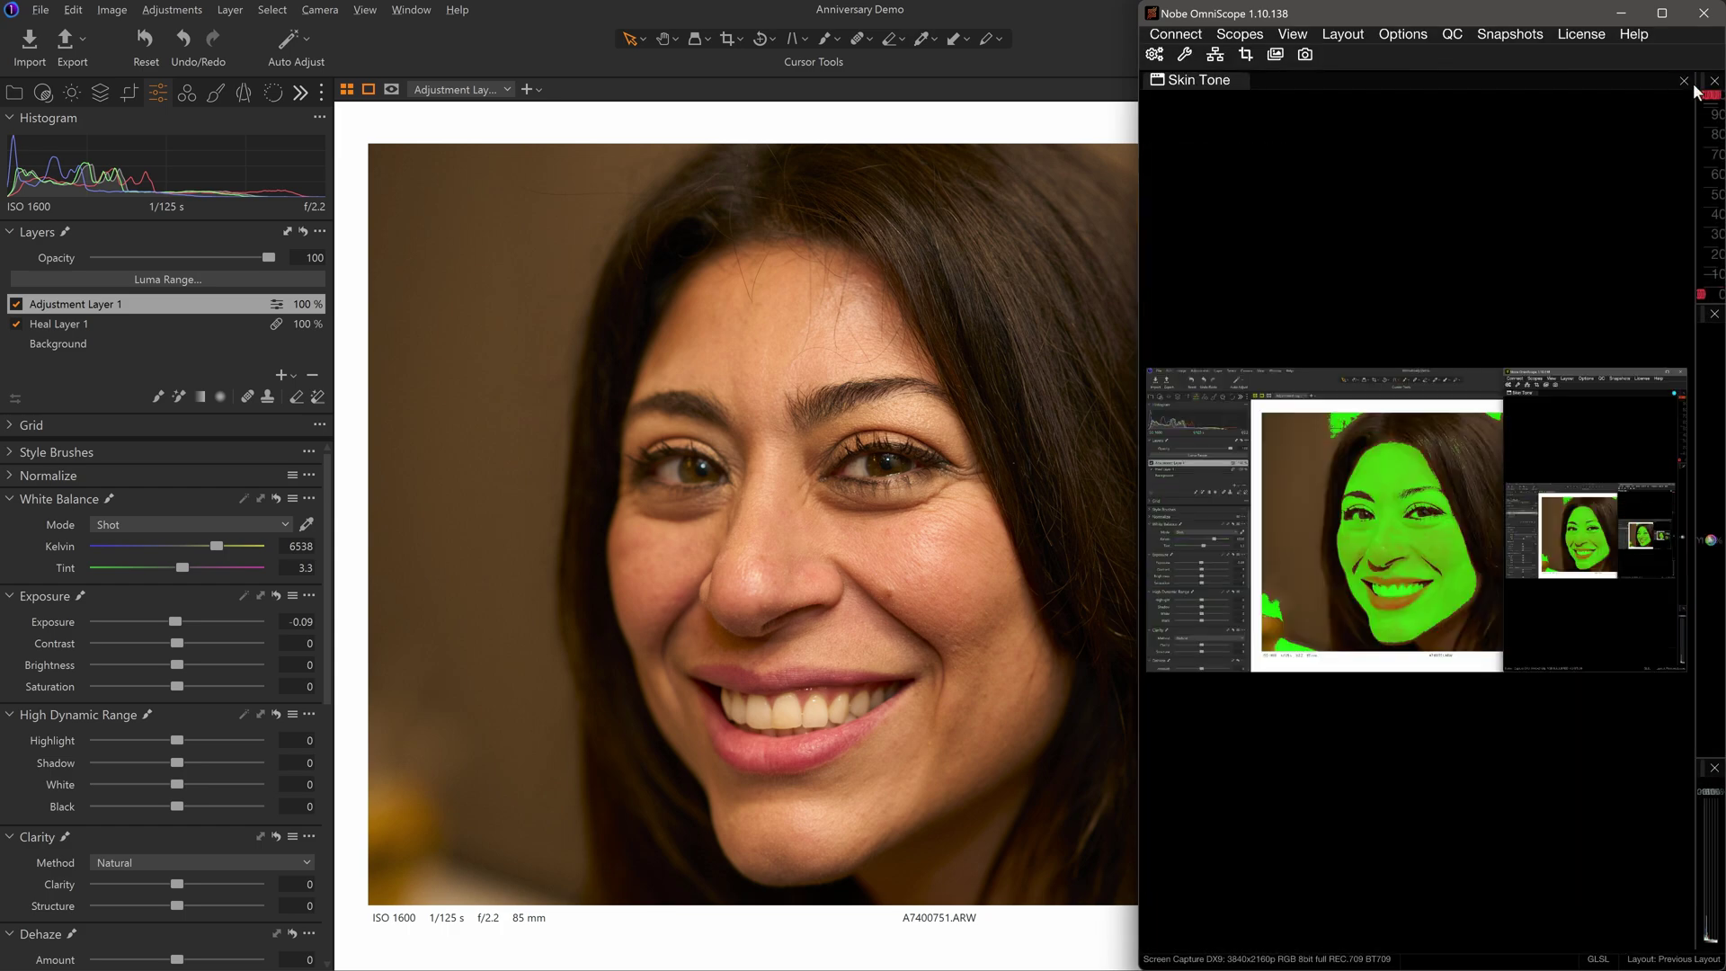
pyautogui.click(1714, 81)
pyautogui.click(1714, 81)
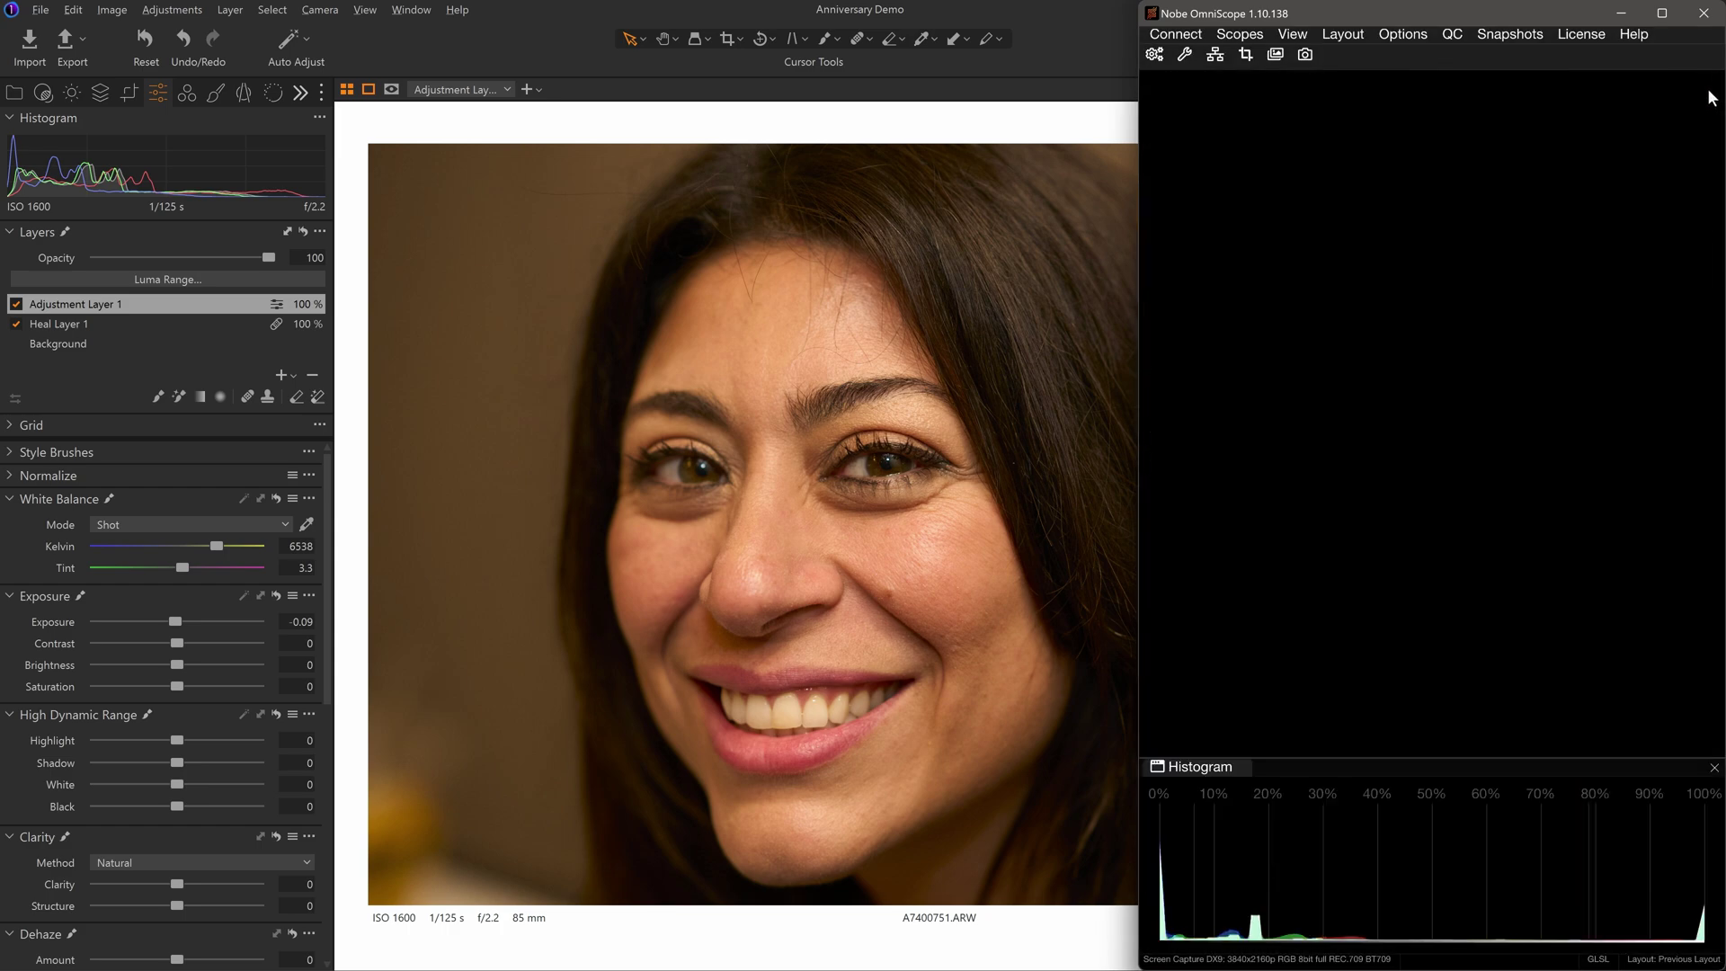
pyautogui.click(1714, 766)
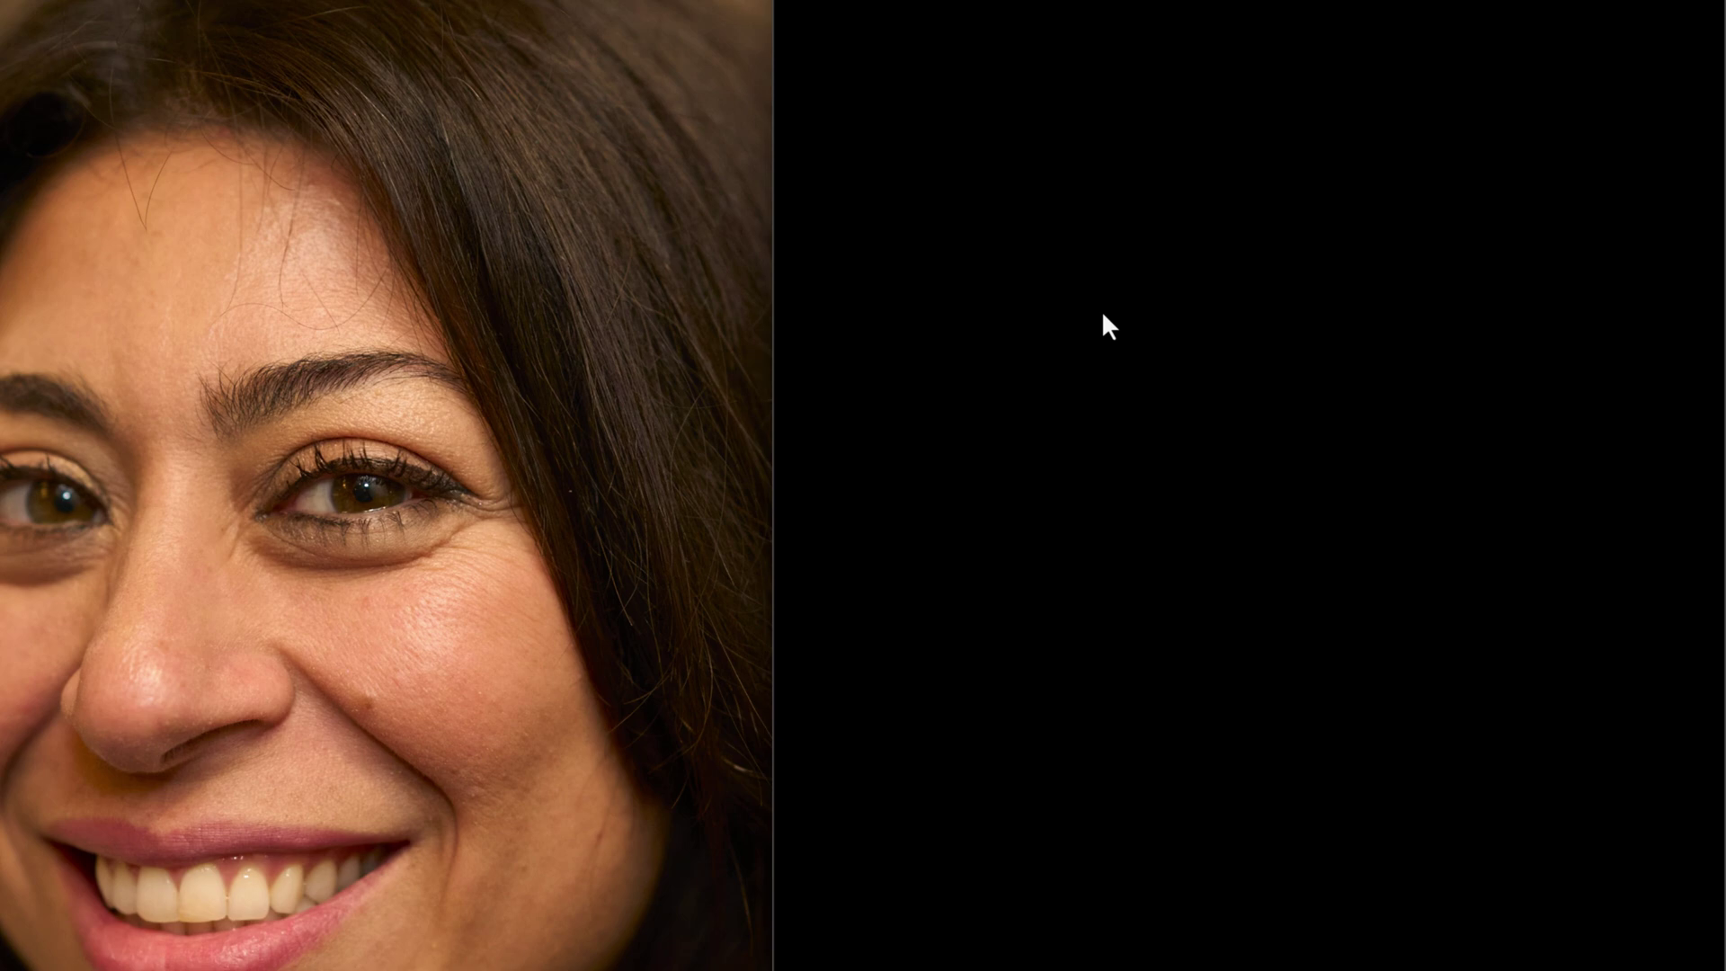
# Step: Add a False Color scope, dock it along the left side of the workspace and widen it to about half
pyautogui.rightClick(1294, 315)
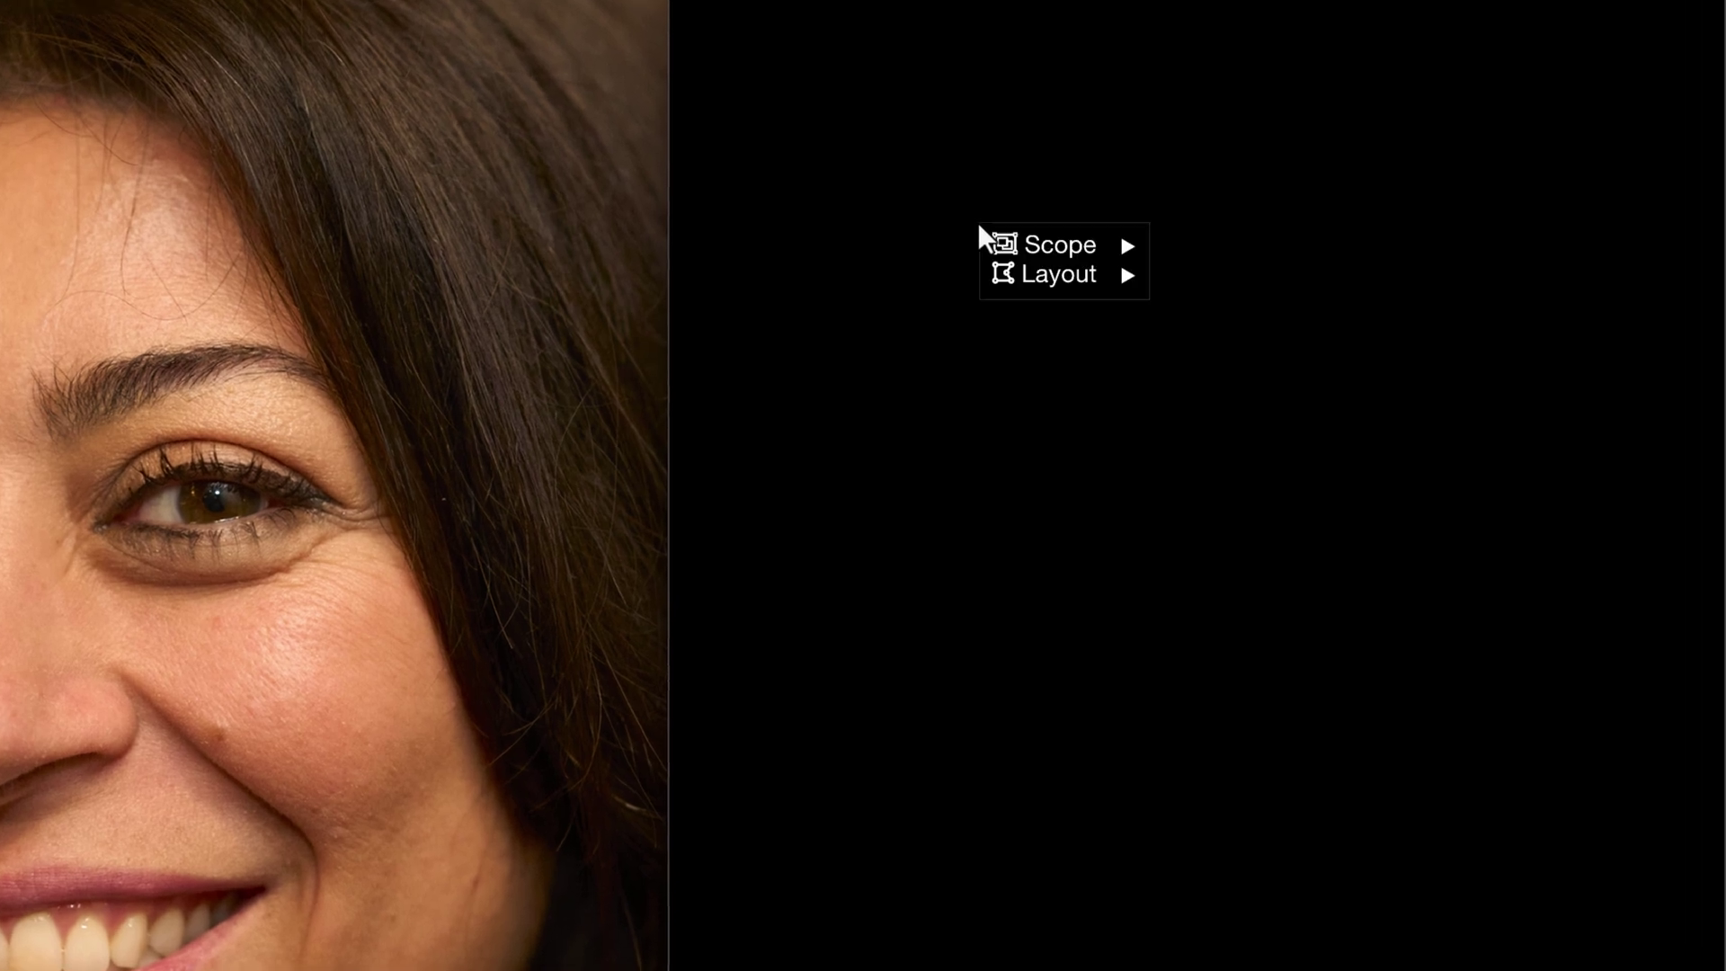
pyautogui.moveTo(1052, 252)
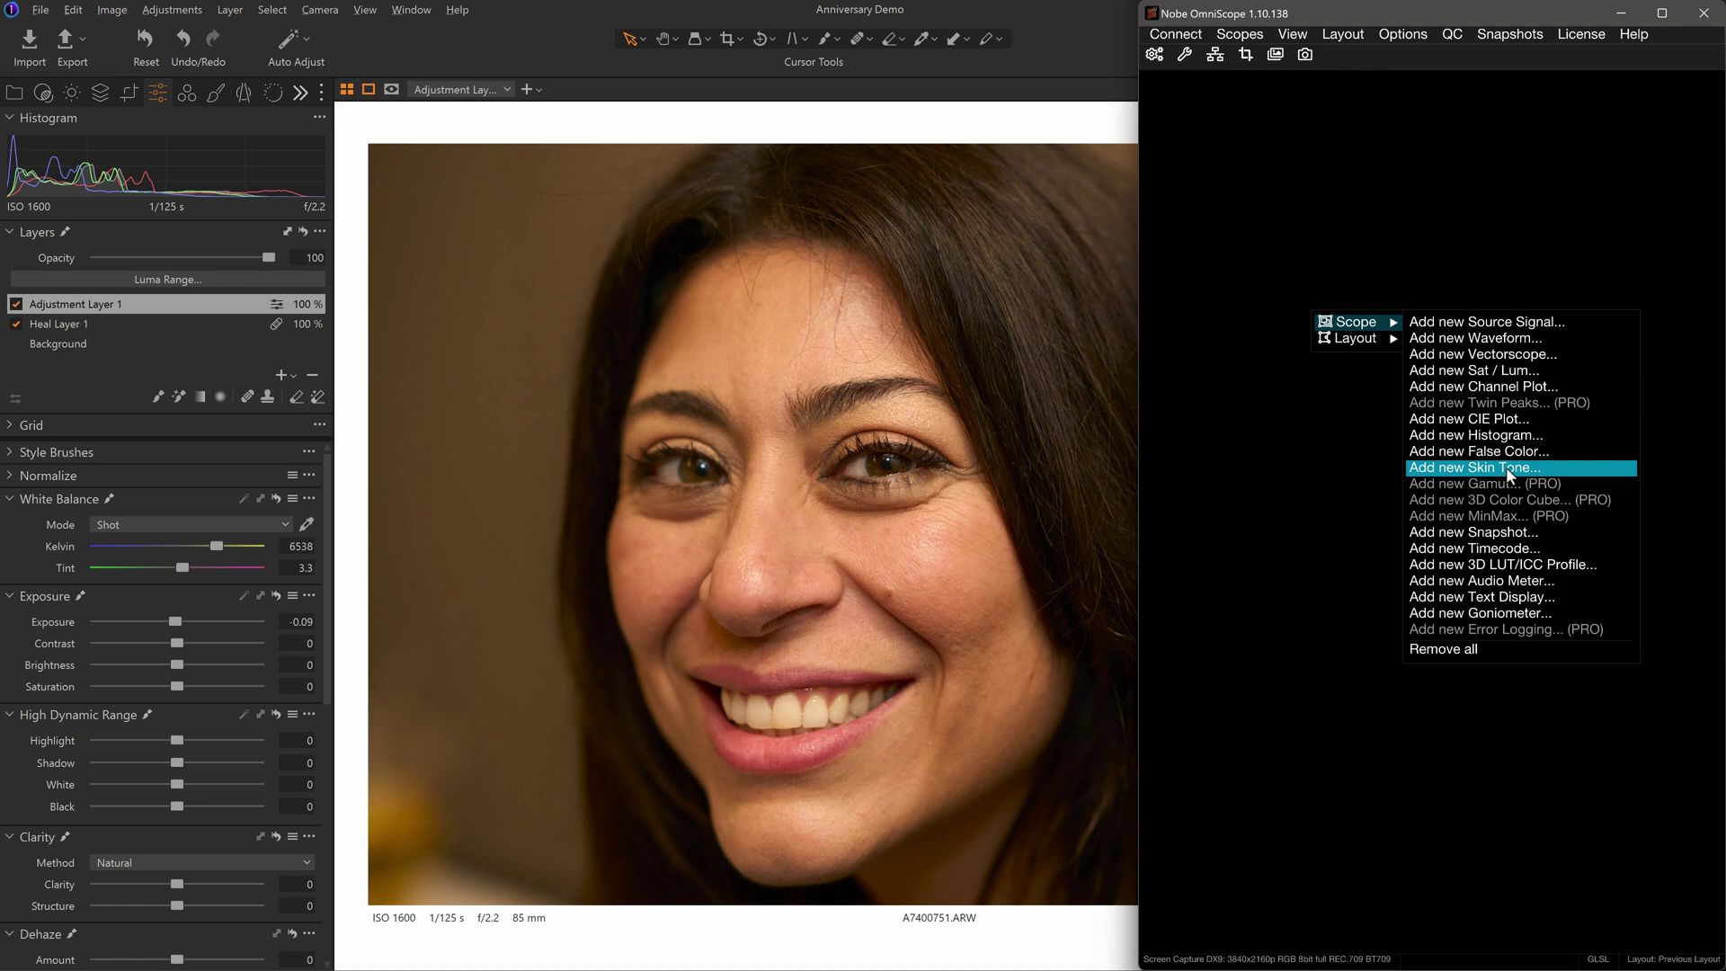
pyautogui.click(1507, 455)
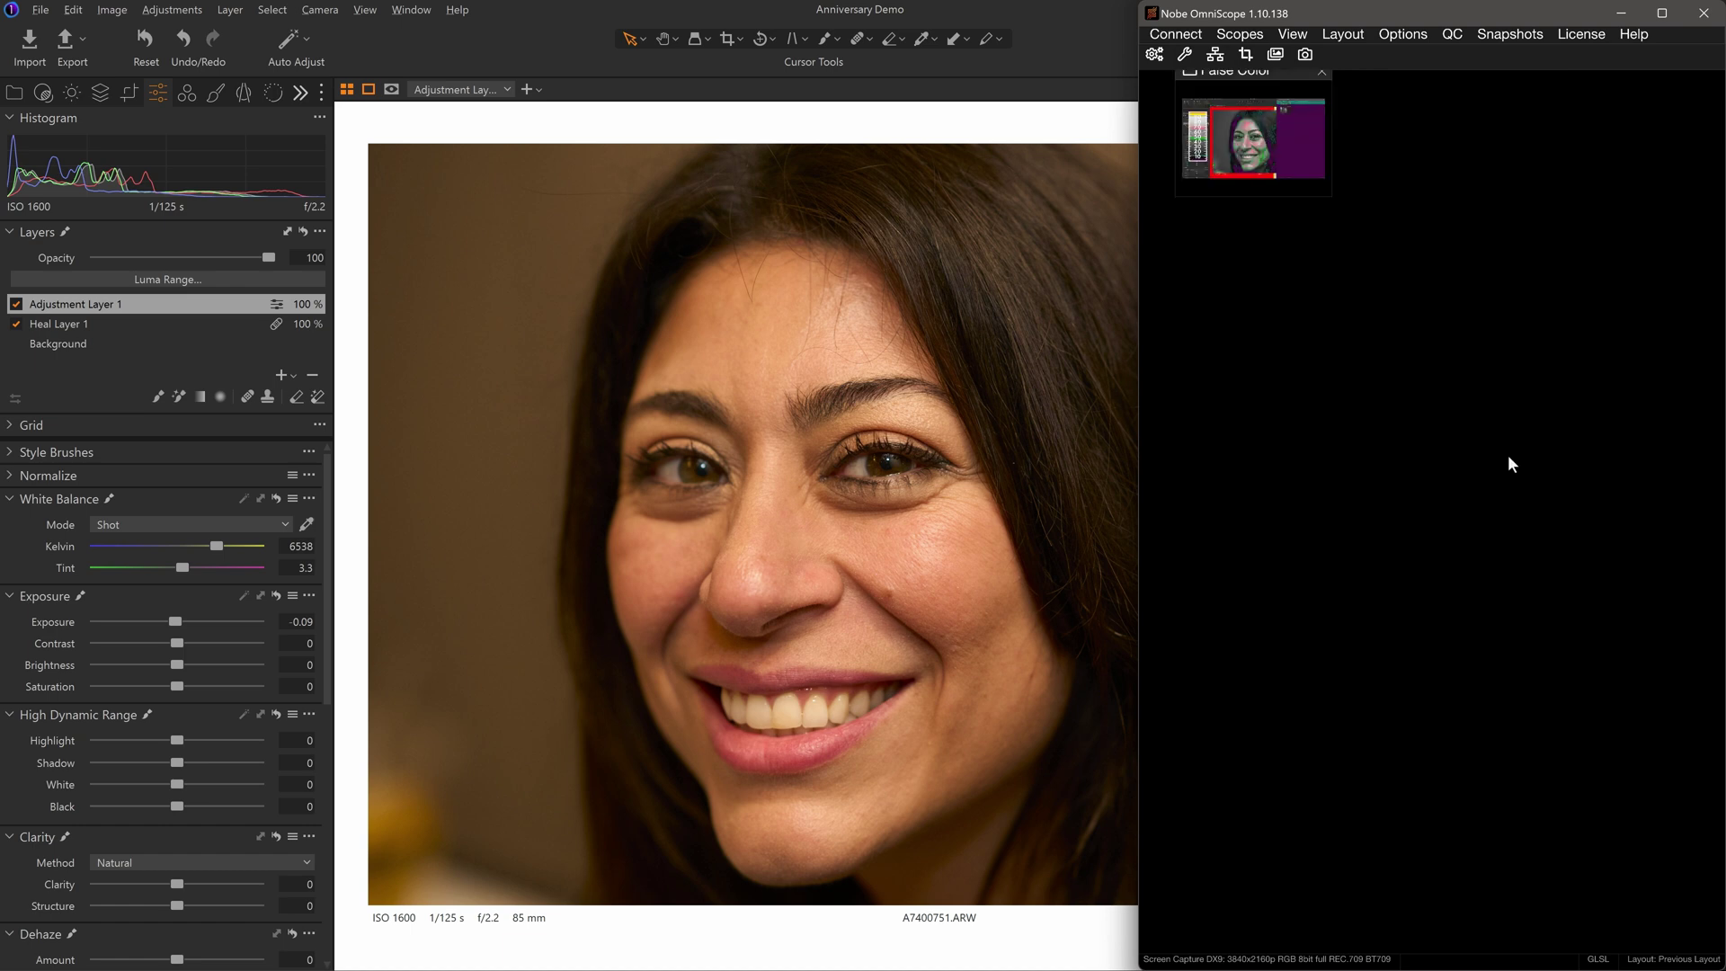
pyautogui.moveTo(1271, 70); pyautogui.dragTo(1167, 498)
pyautogui.moveTo(1161, 505); pyautogui.dragTo(1161, 507)
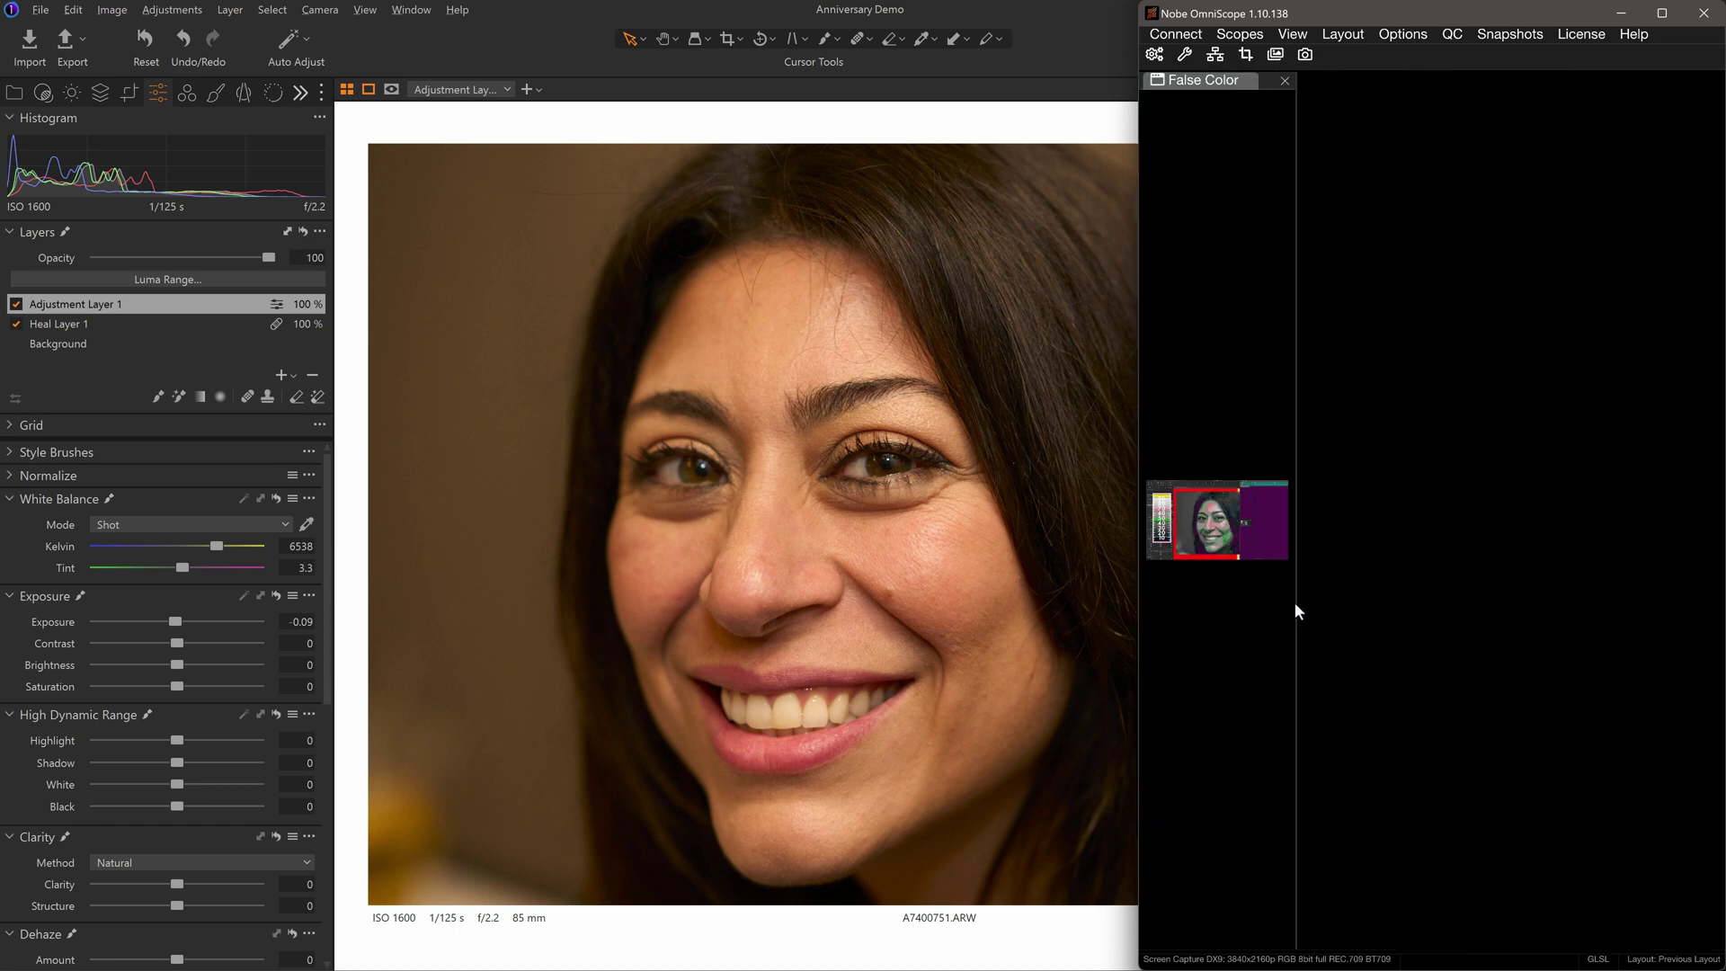
pyautogui.moveTo(1294, 603); pyautogui.dragTo(1408, 627)
# Step: Add a Skin Tone scope, dock it below False Color and enlarge it so both have about equal height
pyautogui.rightClick(1544, 441)
pyautogui.moveTo(1547, 447)
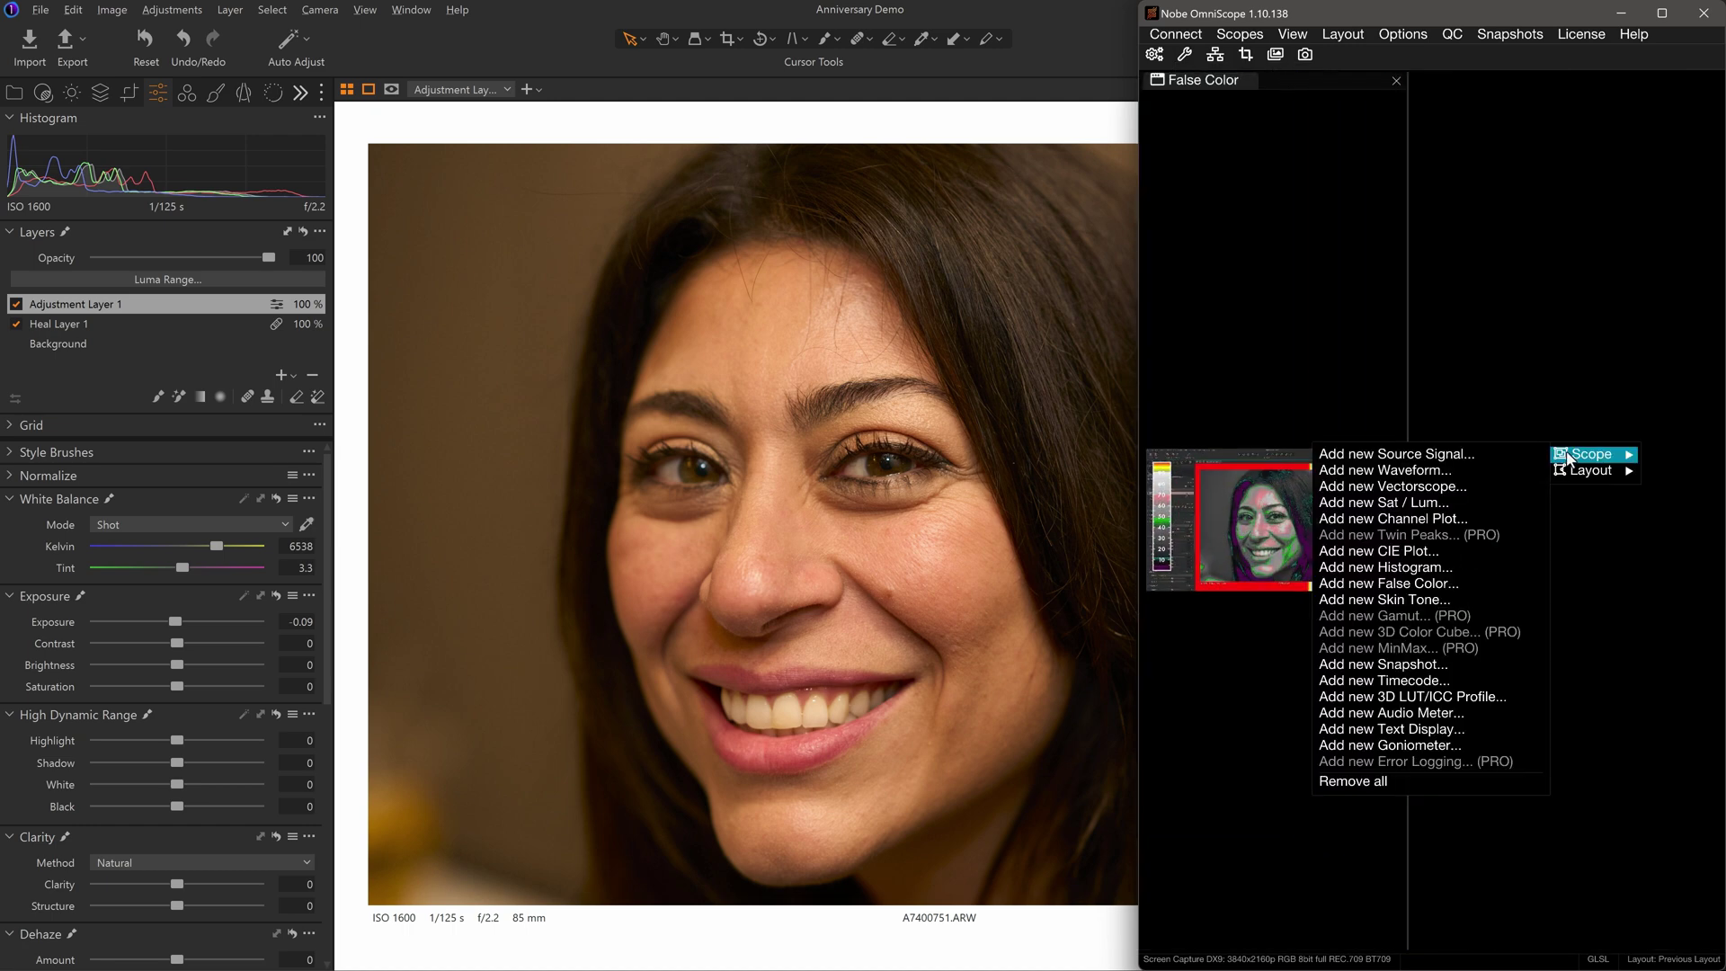
pyautogui.click(1414, 597)
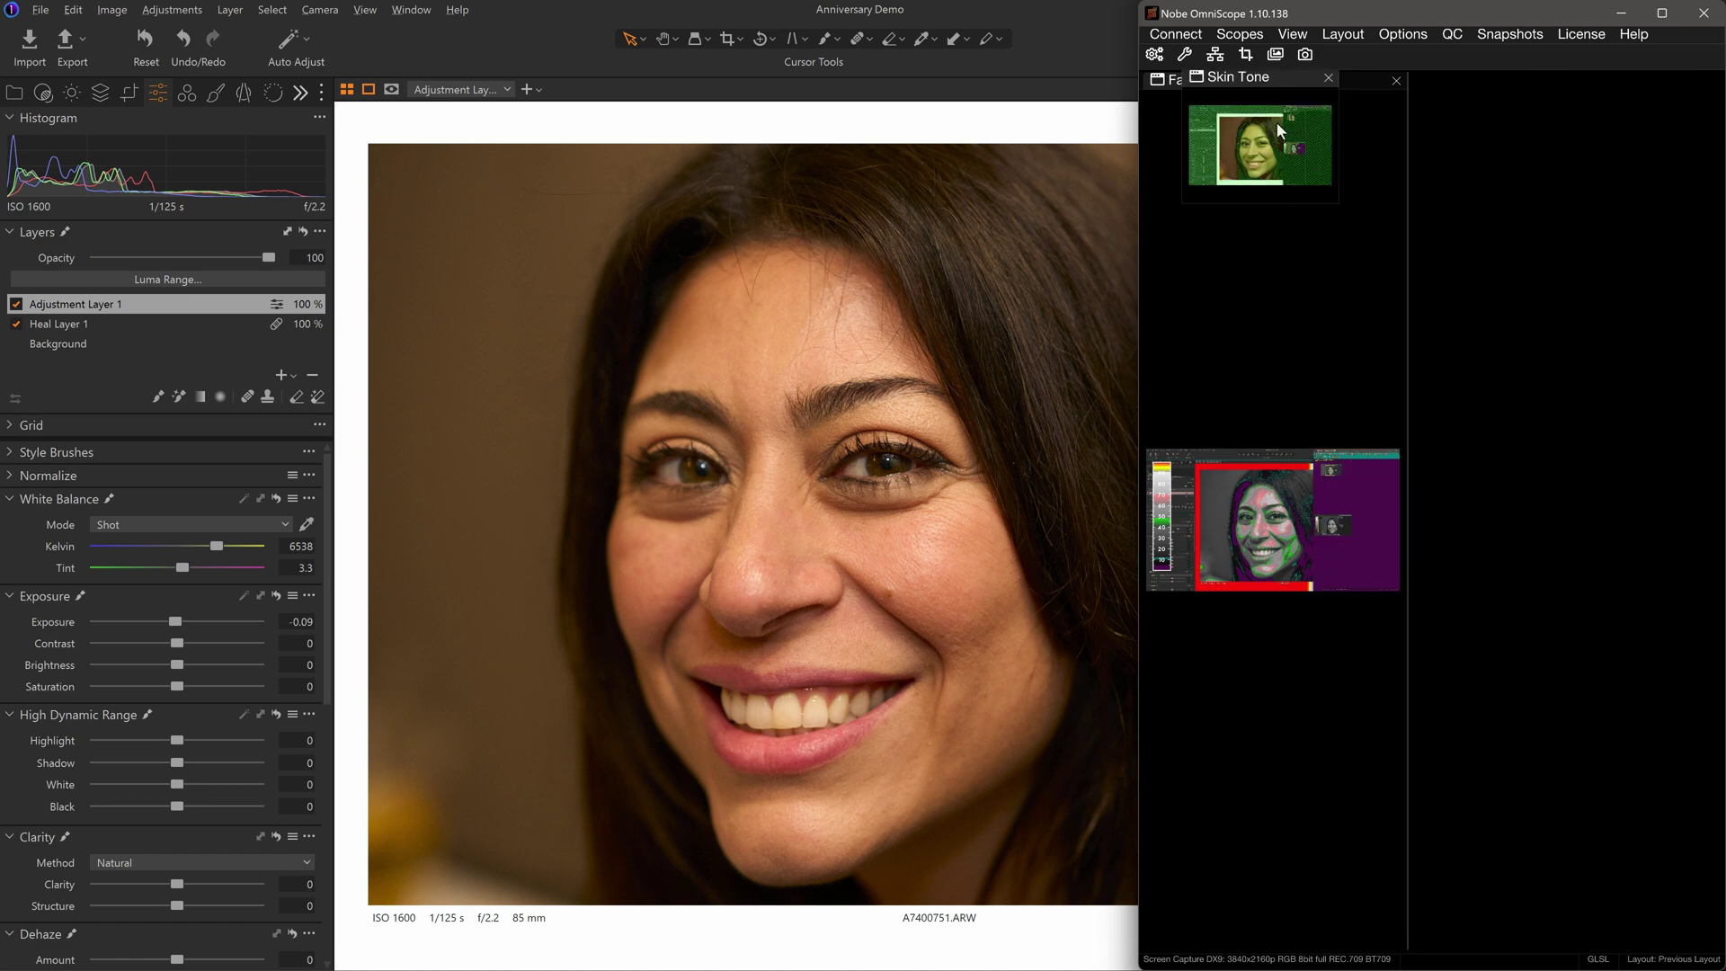
pyautogui.moveTo(1275, 122); pyautogui.dragTo(1270, 559)
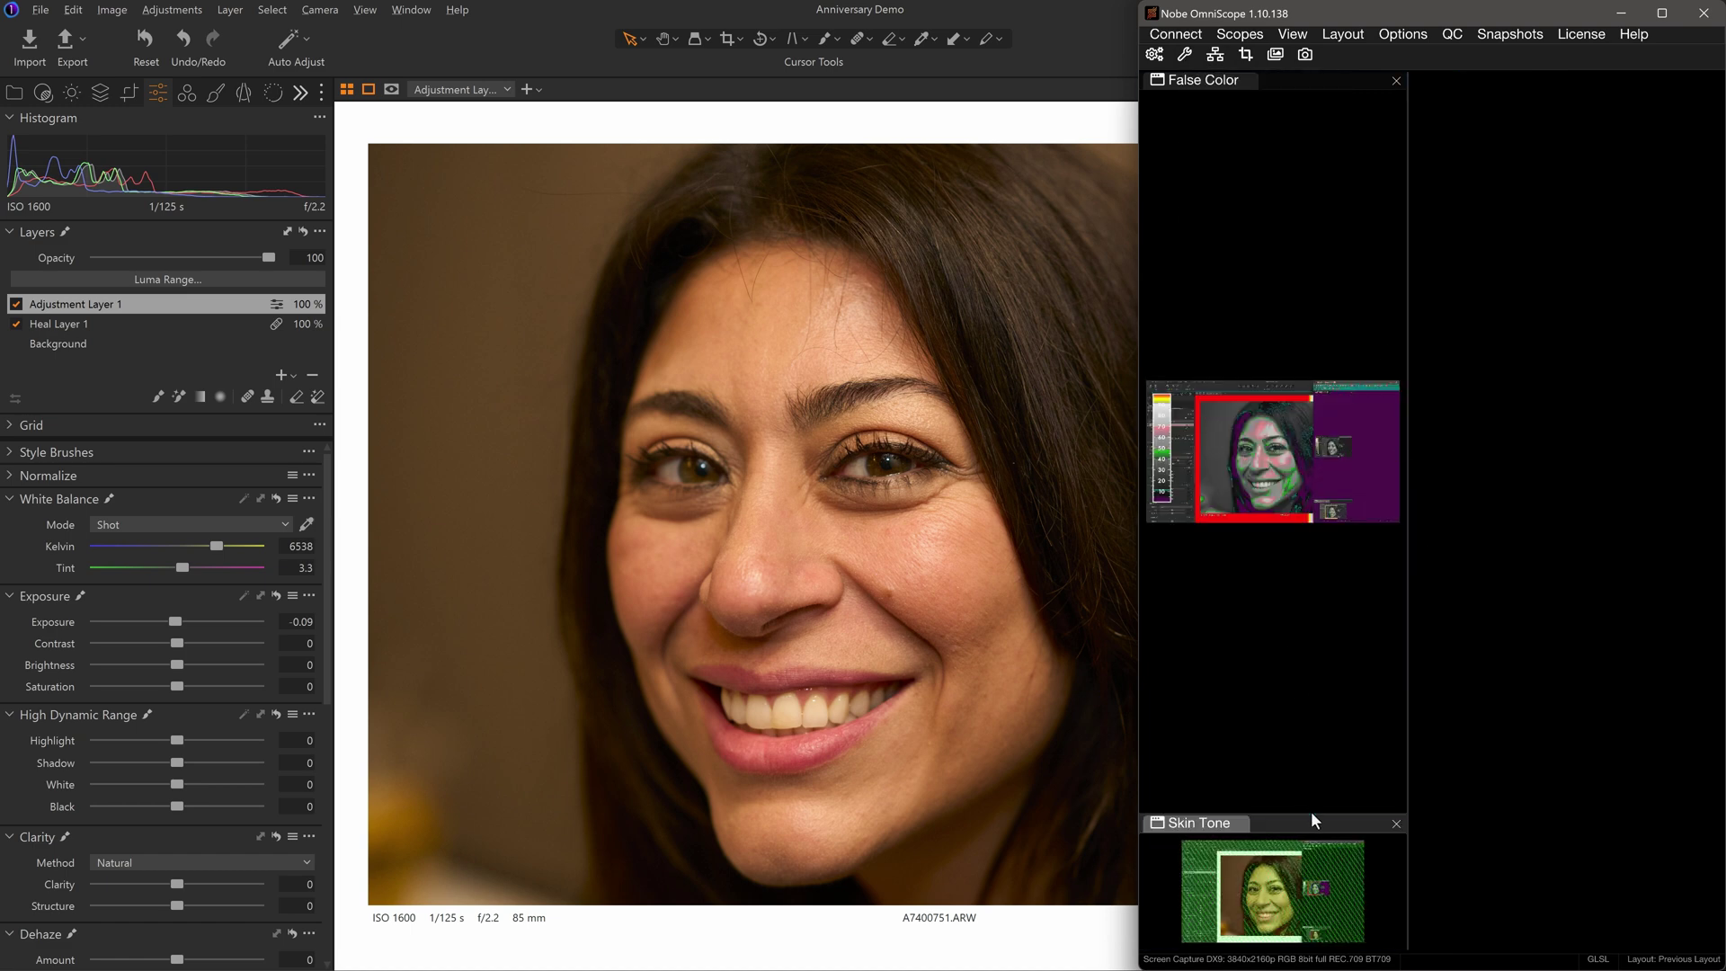
pyautogui.moveTo(1310, 819); pyautogui.dragTo(1425, 541)
# Step: Add a Vectorscope, dock it in the empty area beside the other scopes and widen the False Color and Skin Tone column
pyautogui.rightClick(1531, 564)
pyautogui.moveTo(1537, 568)
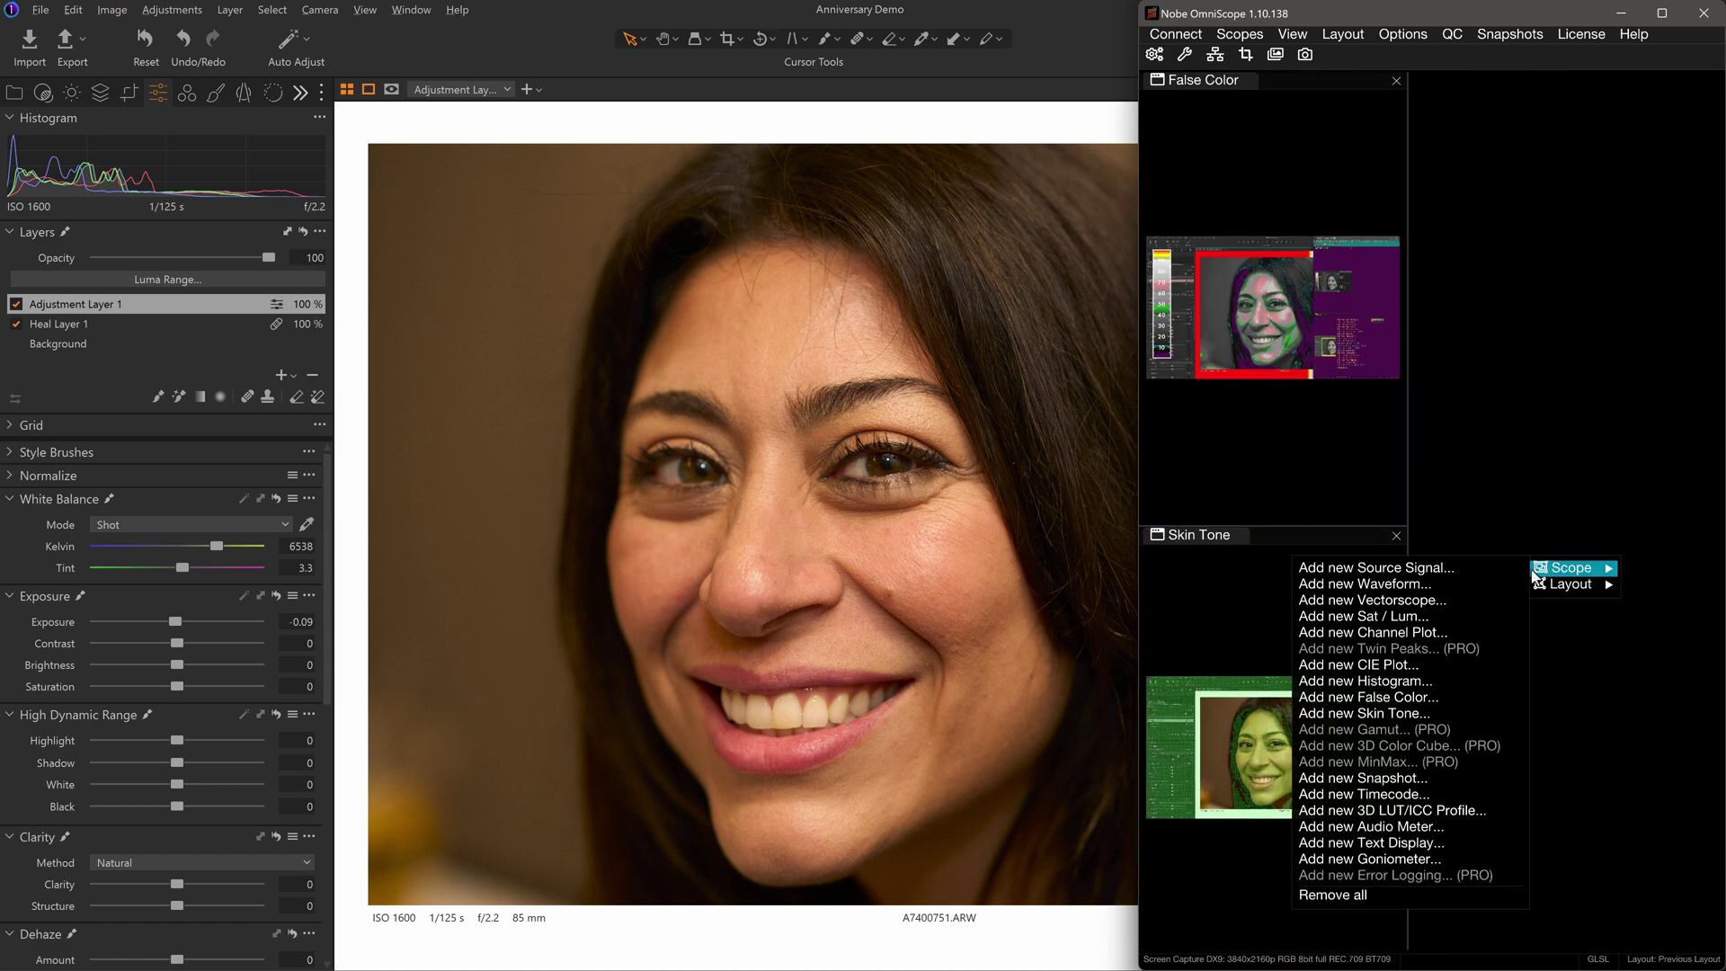
pyautogui.click(1438, 601)
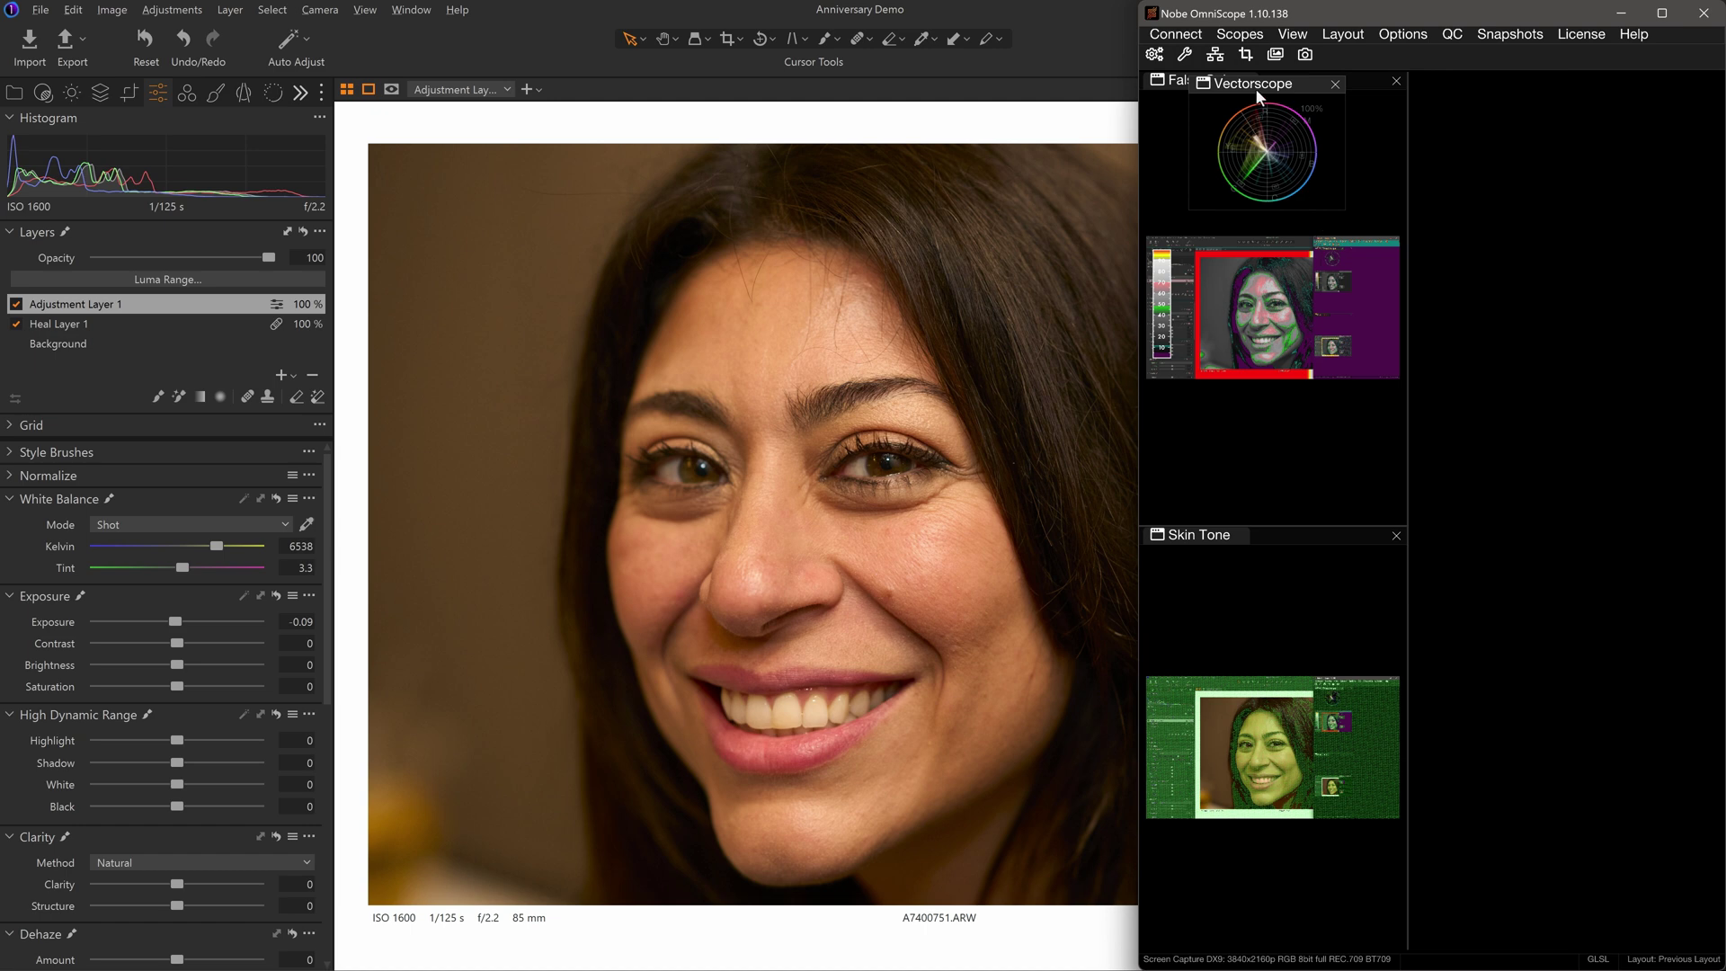
pyautogui.moveTo(1255, 88); pyautogui.dragTo(1561, 514)
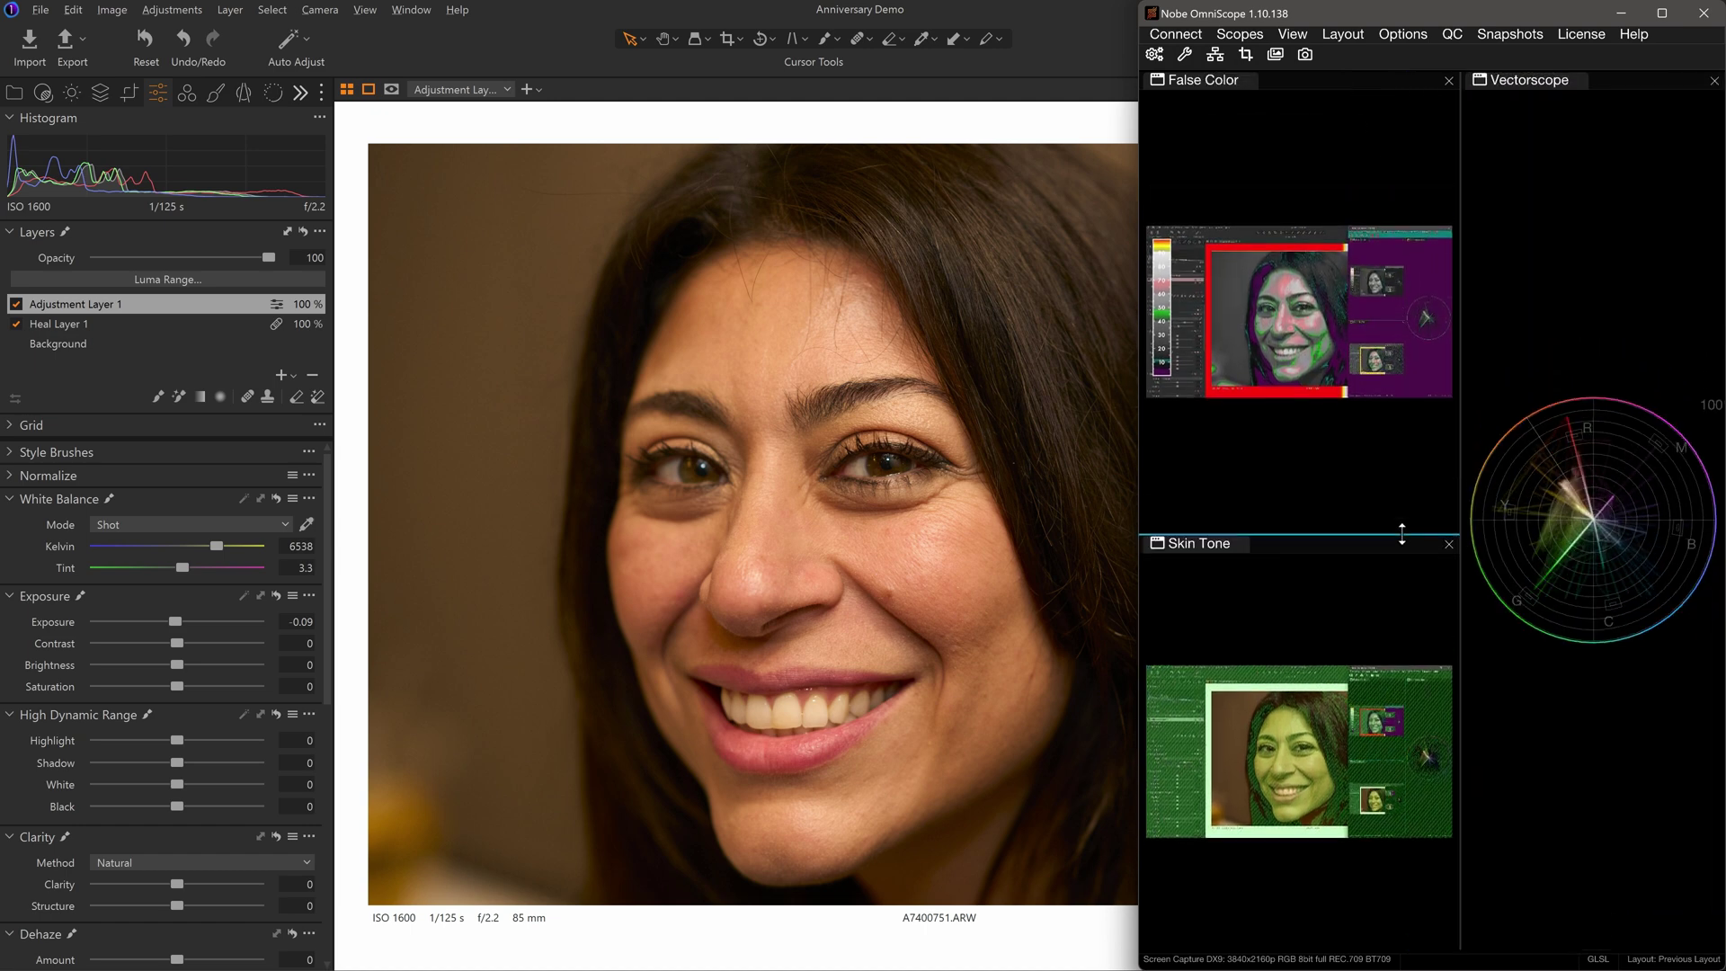
pyautogui.moveTo(1462, 575); pyautogui.dragTo(1477, 604)
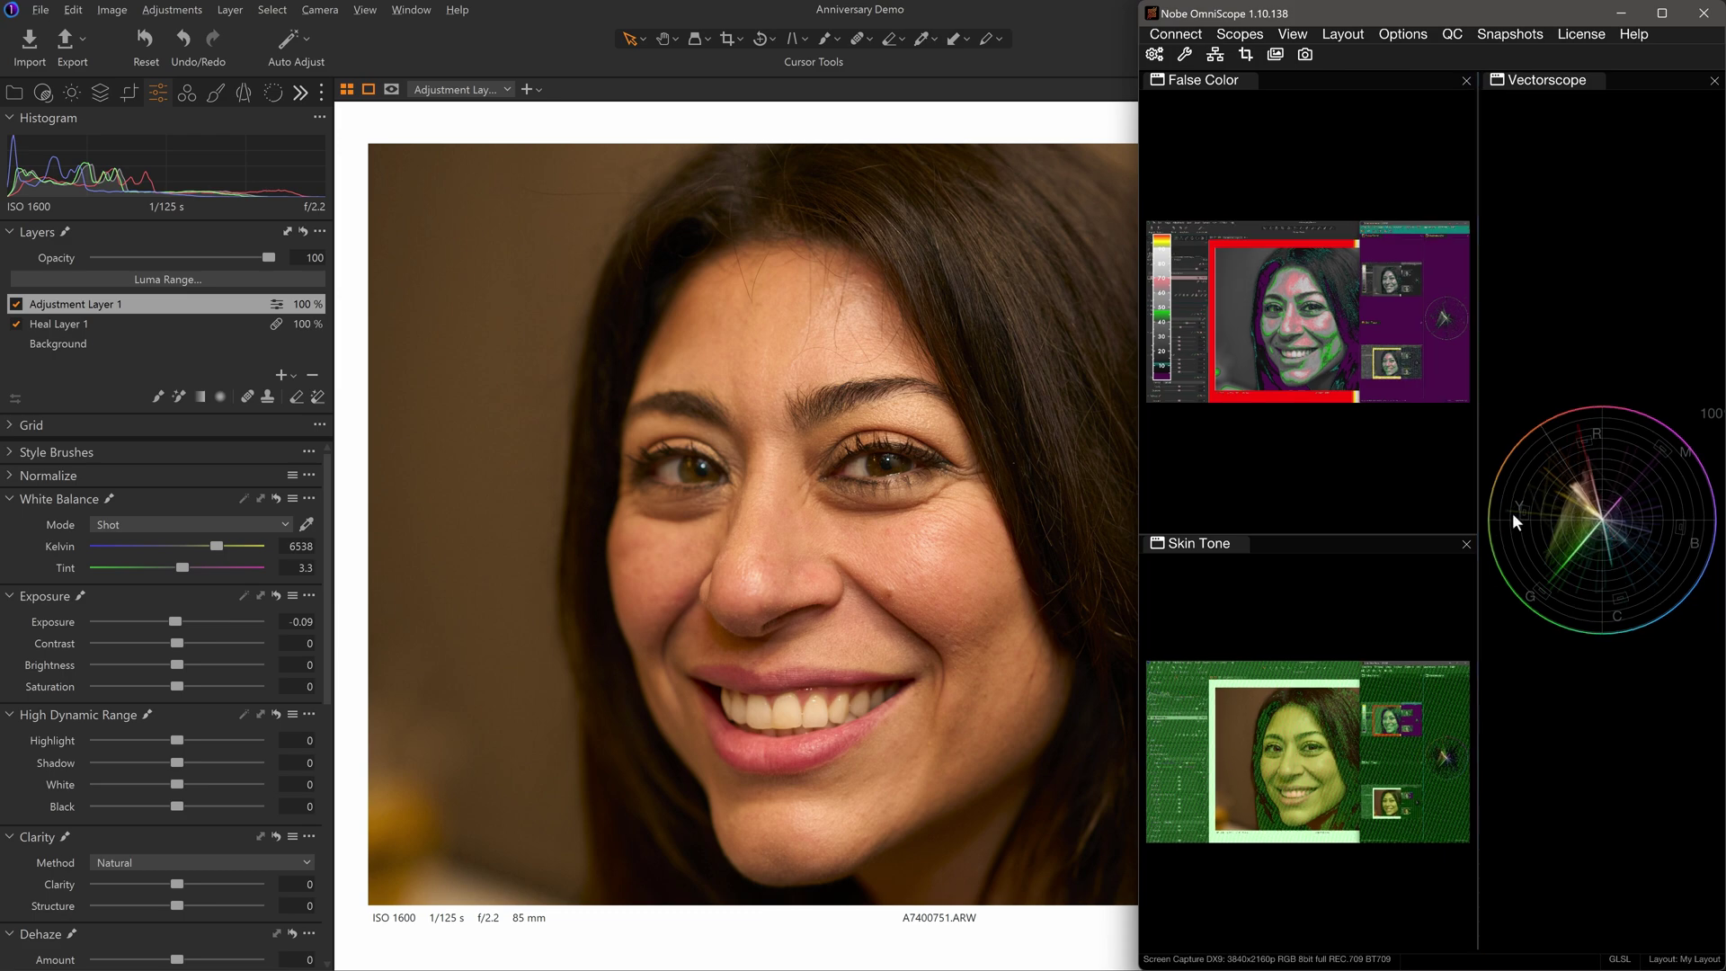
# Step: Restore the maximized OmniScope window and adjust its width so it floats beside the portrait in Capture One
pyautogui.click(1617, 11)
pyautogui.hotkey('alt', 'Tab')
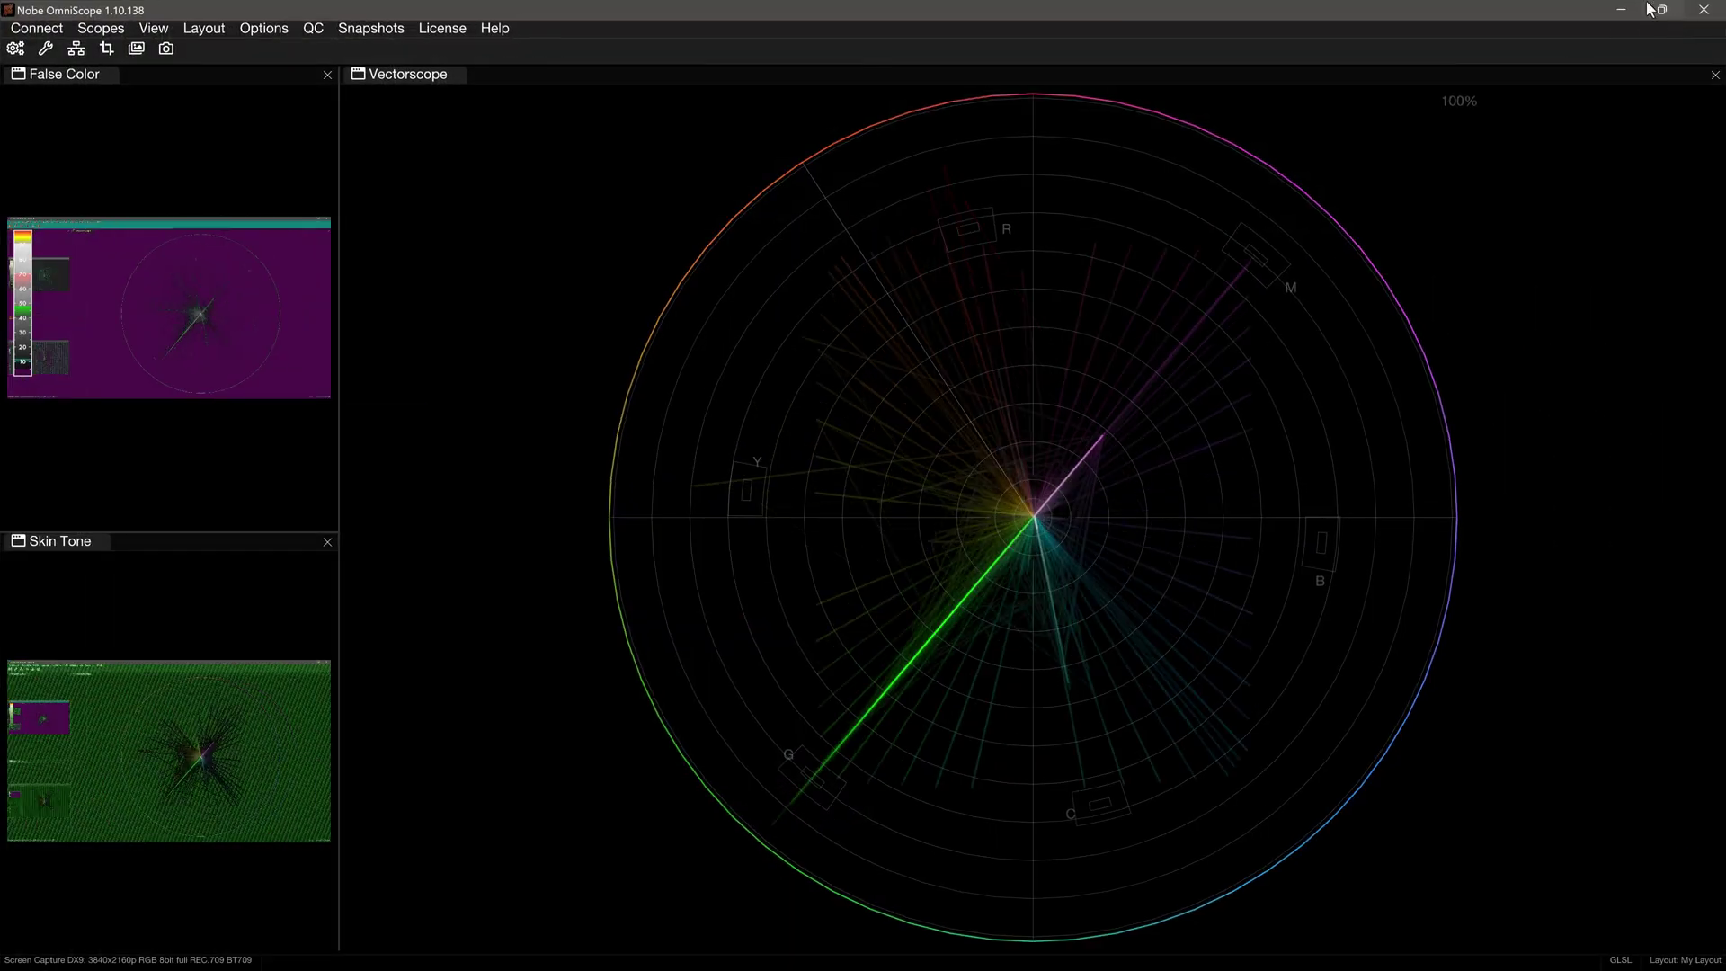
pyautogui.doubleClick(1295, 9)
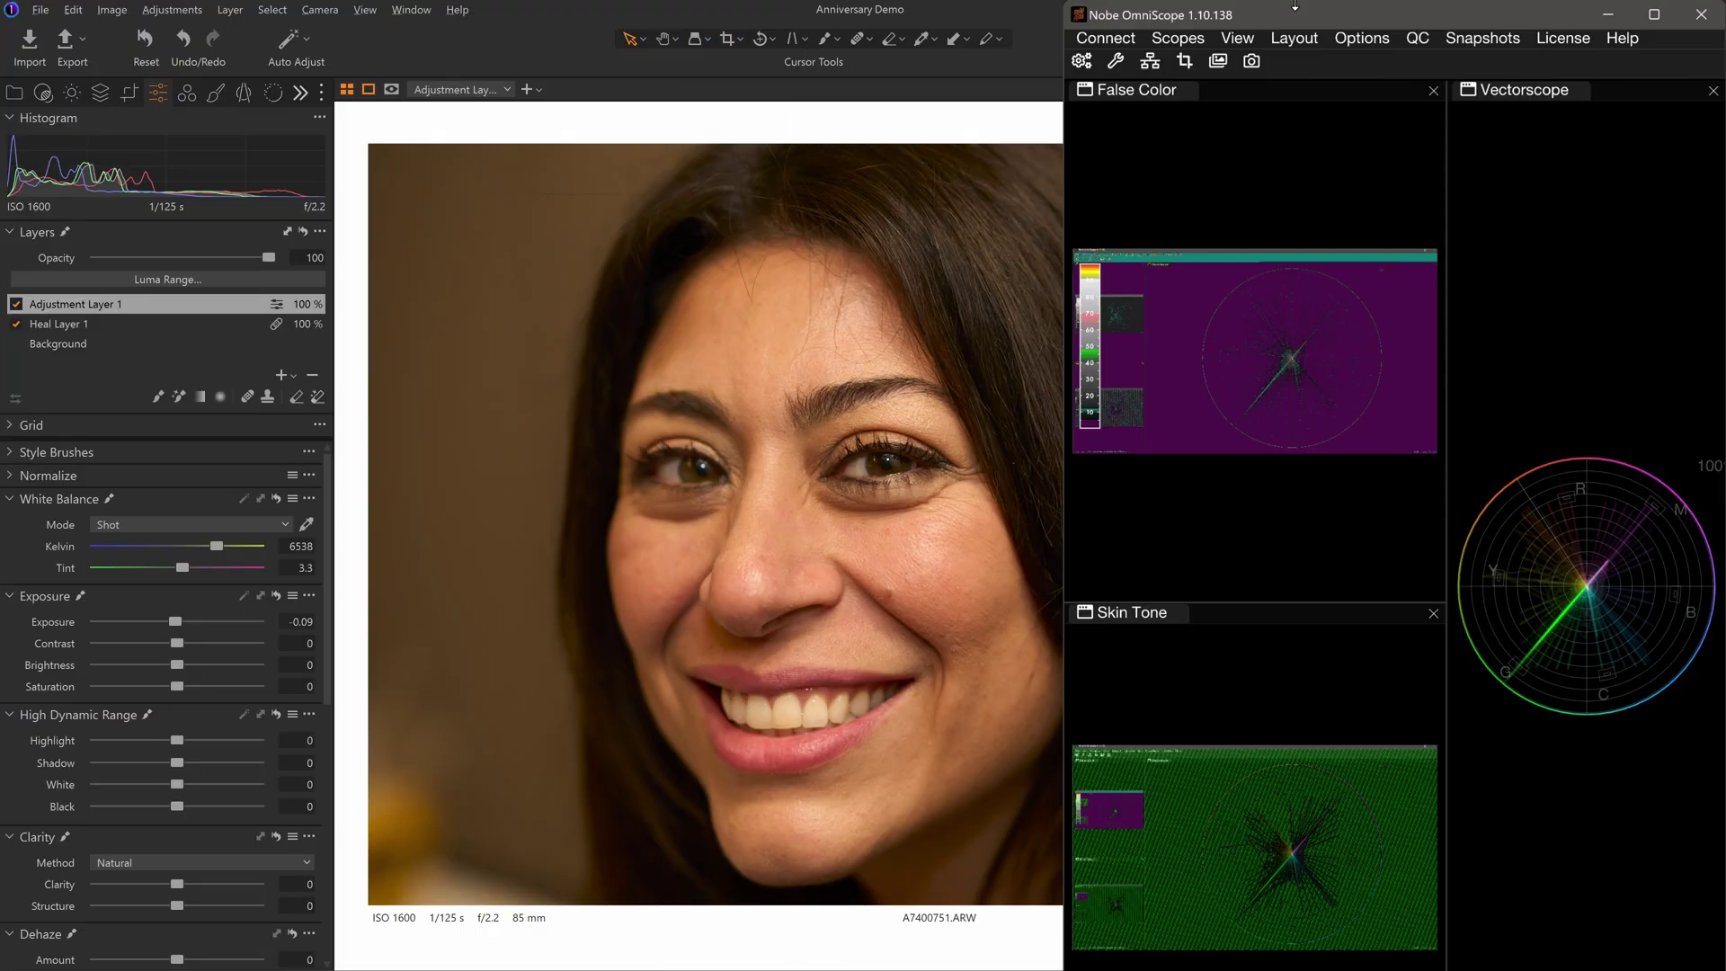
pyautogui.moveTo(1137, 514); pyautogui.dragTo(1268, 522)
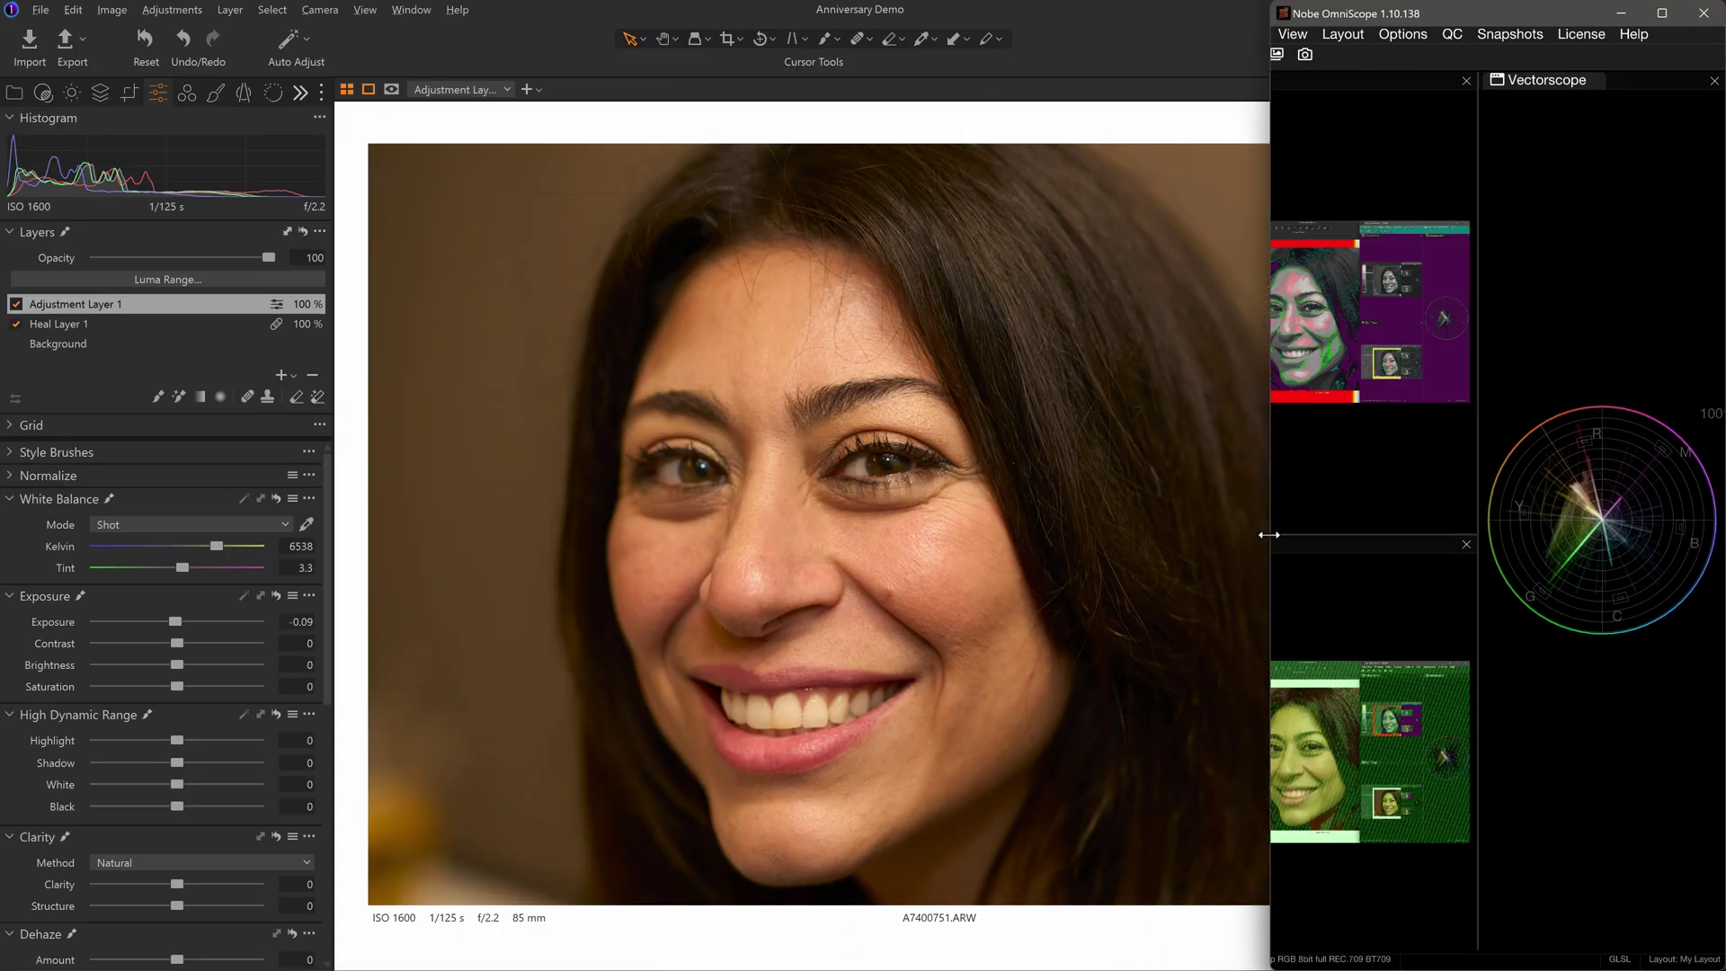
pyautogui.scroll(3, 919, 593)
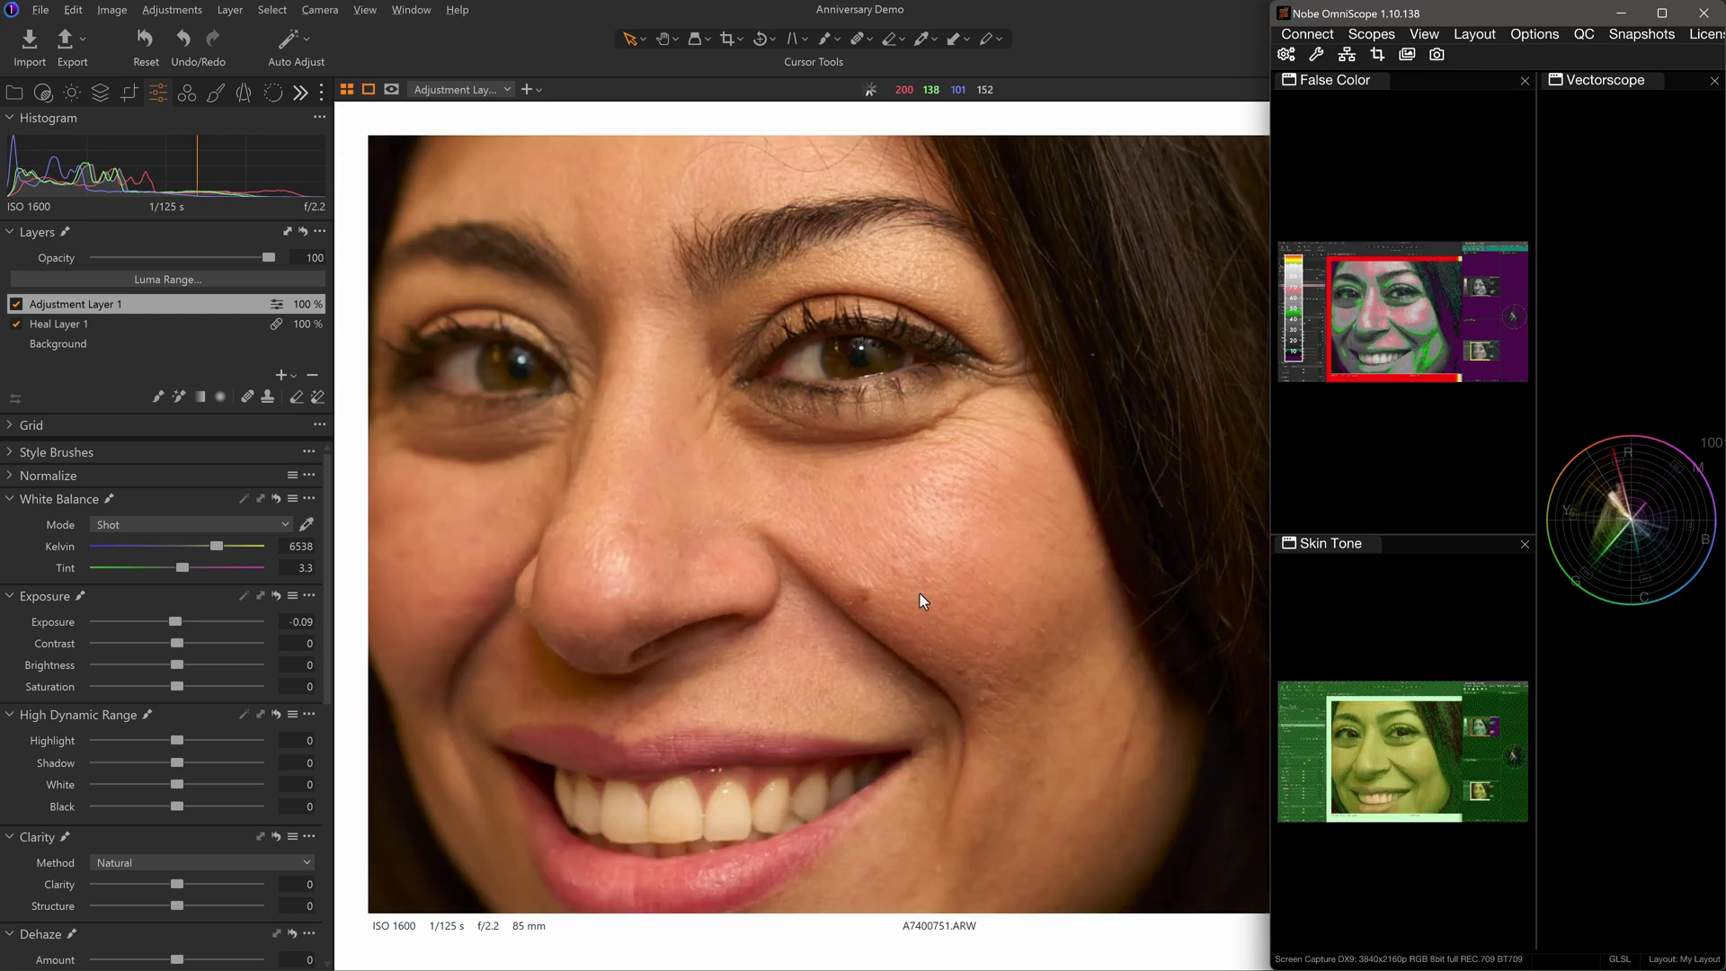
pyautogui.click(919, 594)
pyautogui.click(1275, 171)
pyautogui.moveTo(1275, 170); pyautogui.dragTo(994, 239)
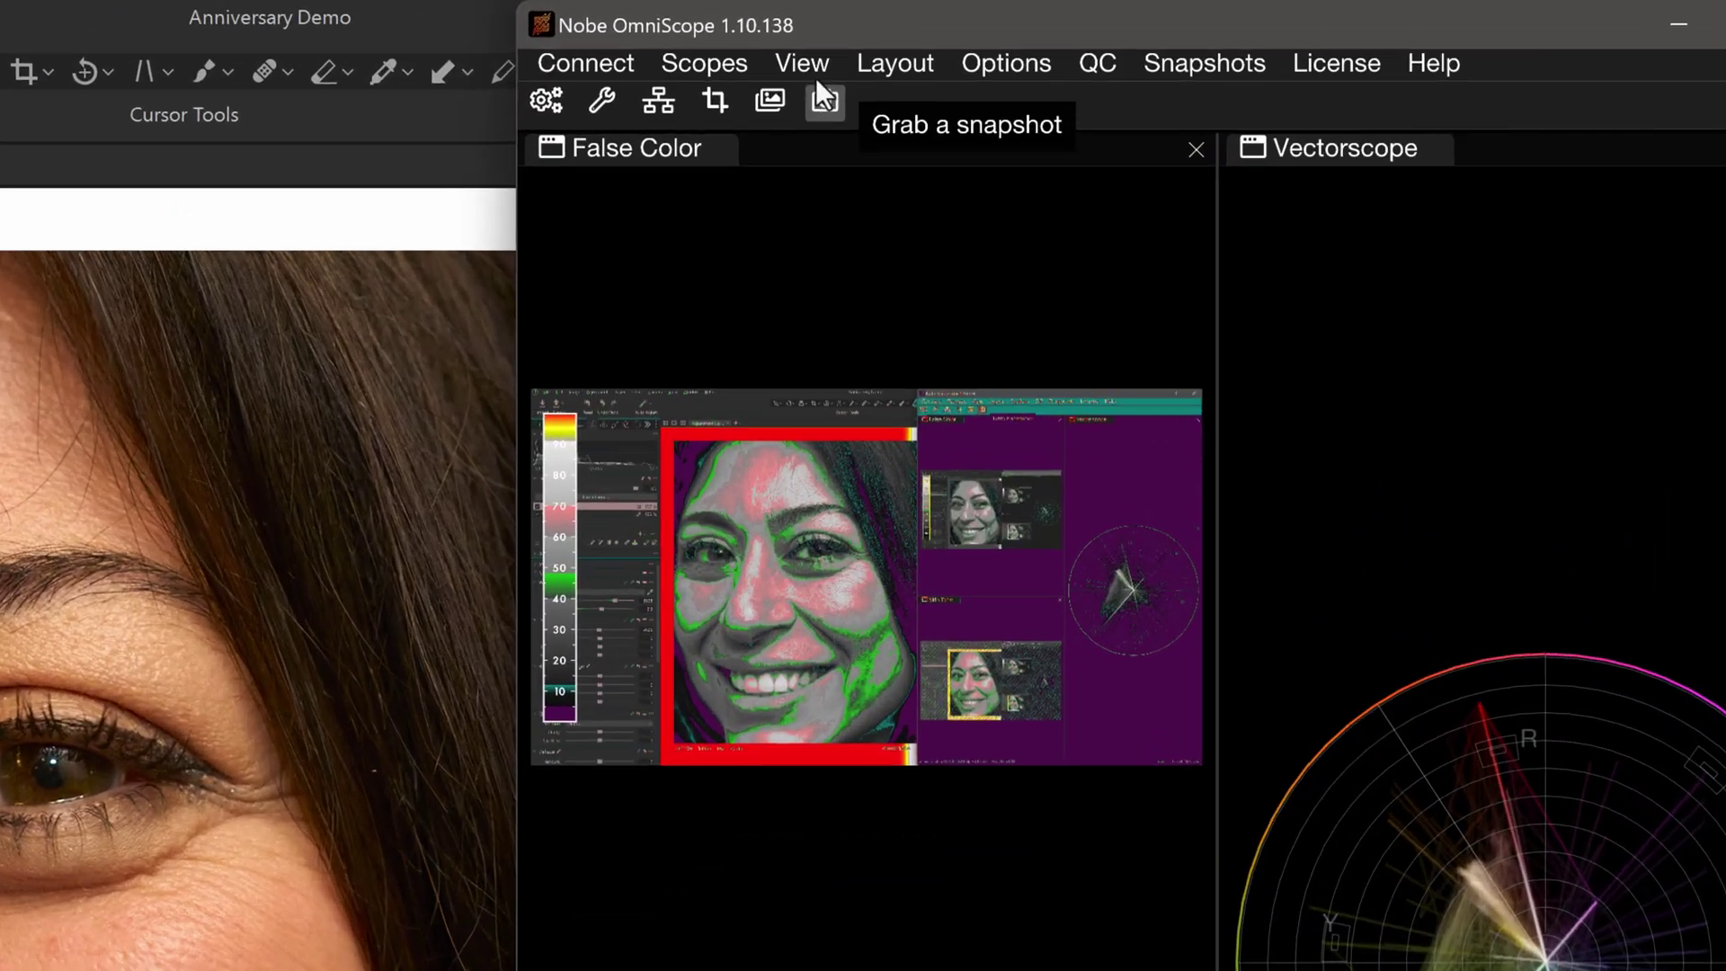
# Step: Check whether the Stay on top option is enabled for the OmniScope window
pyautogui.click(1137, 36)
pyautogui.click(1143, 78)
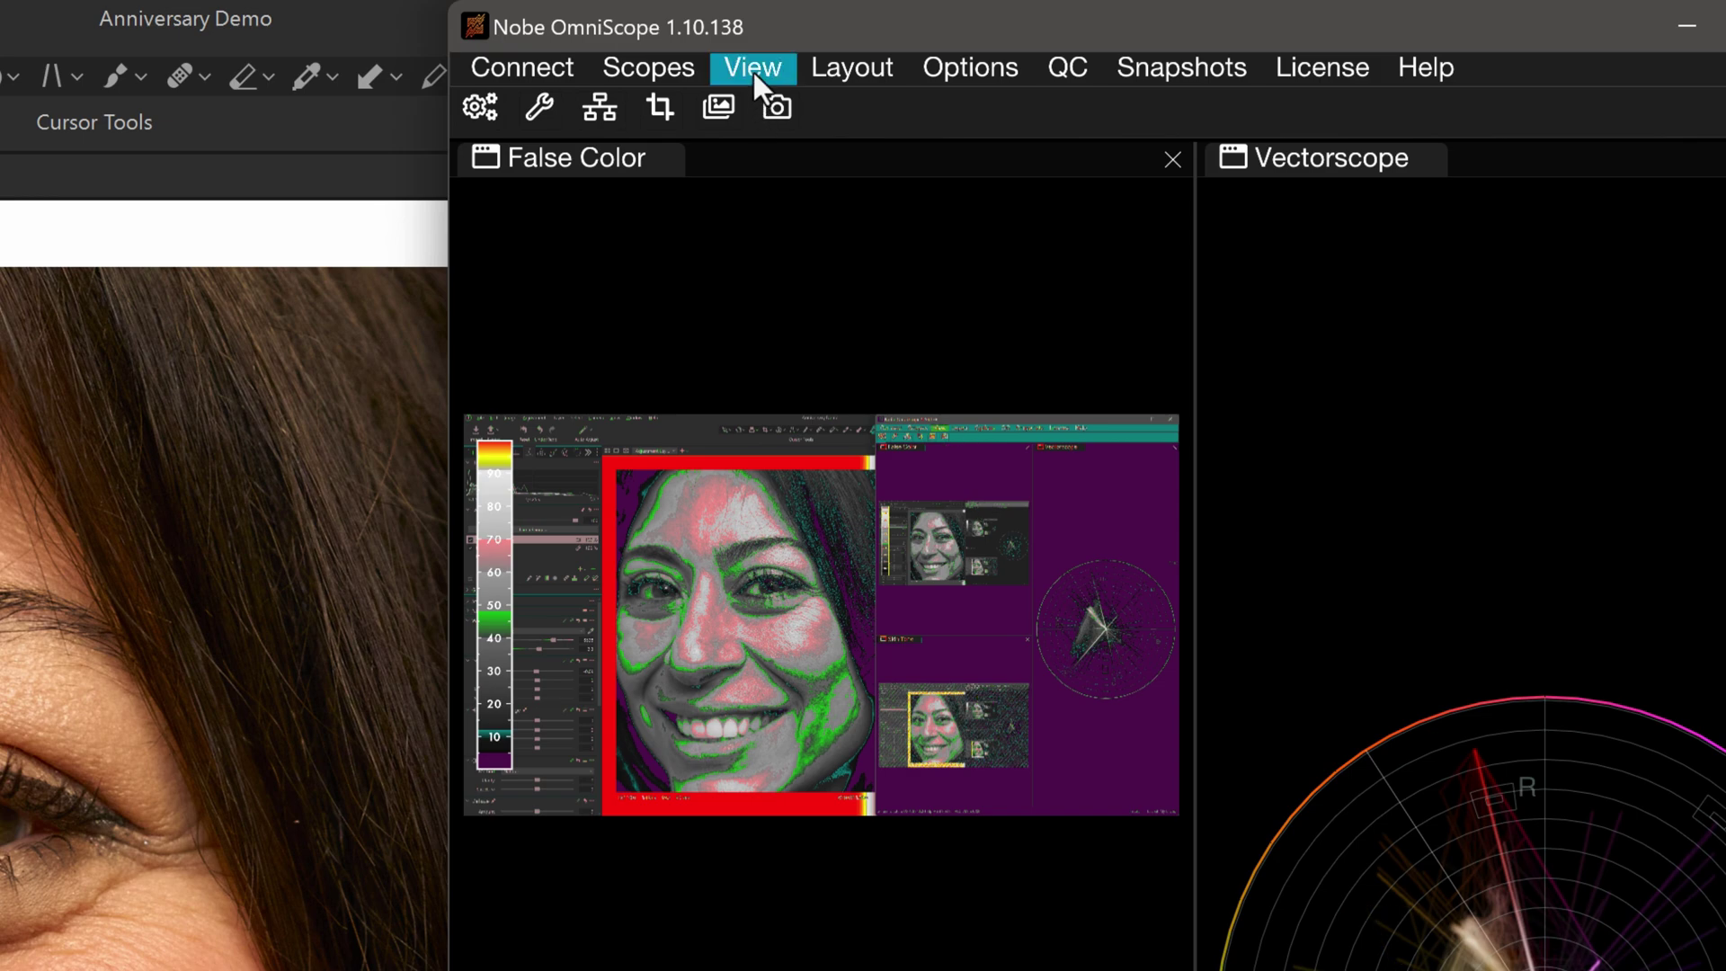
pyautogui.click(752, 69)
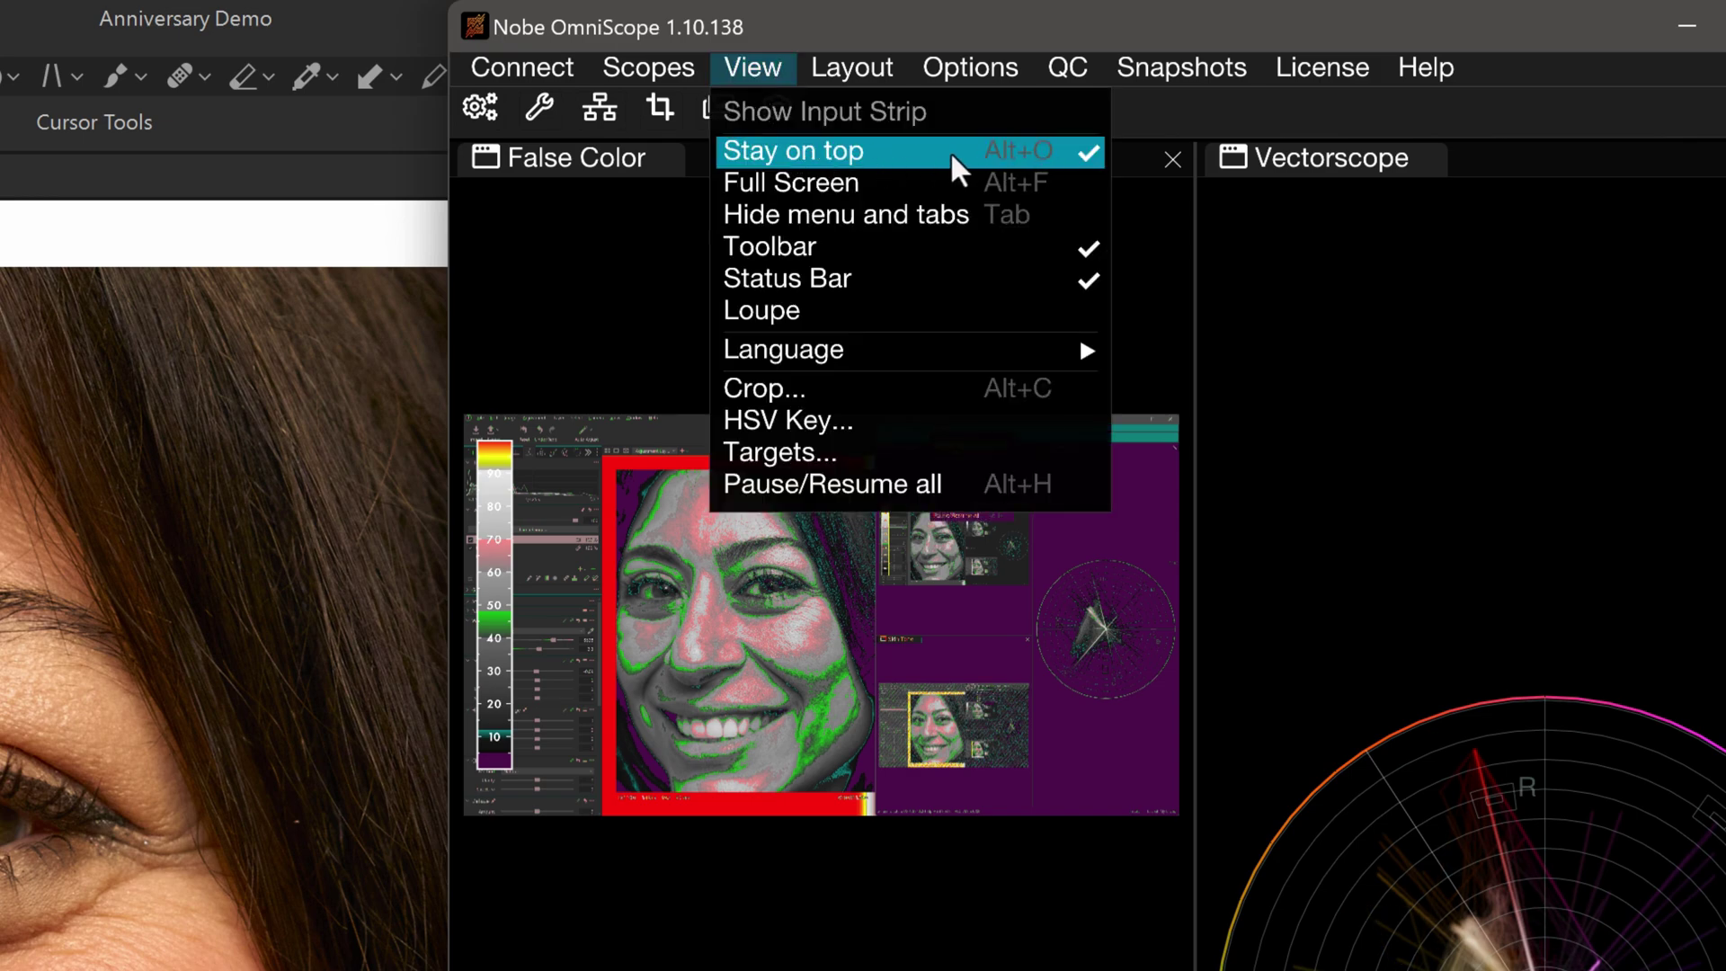
pyautogui.press('Left')
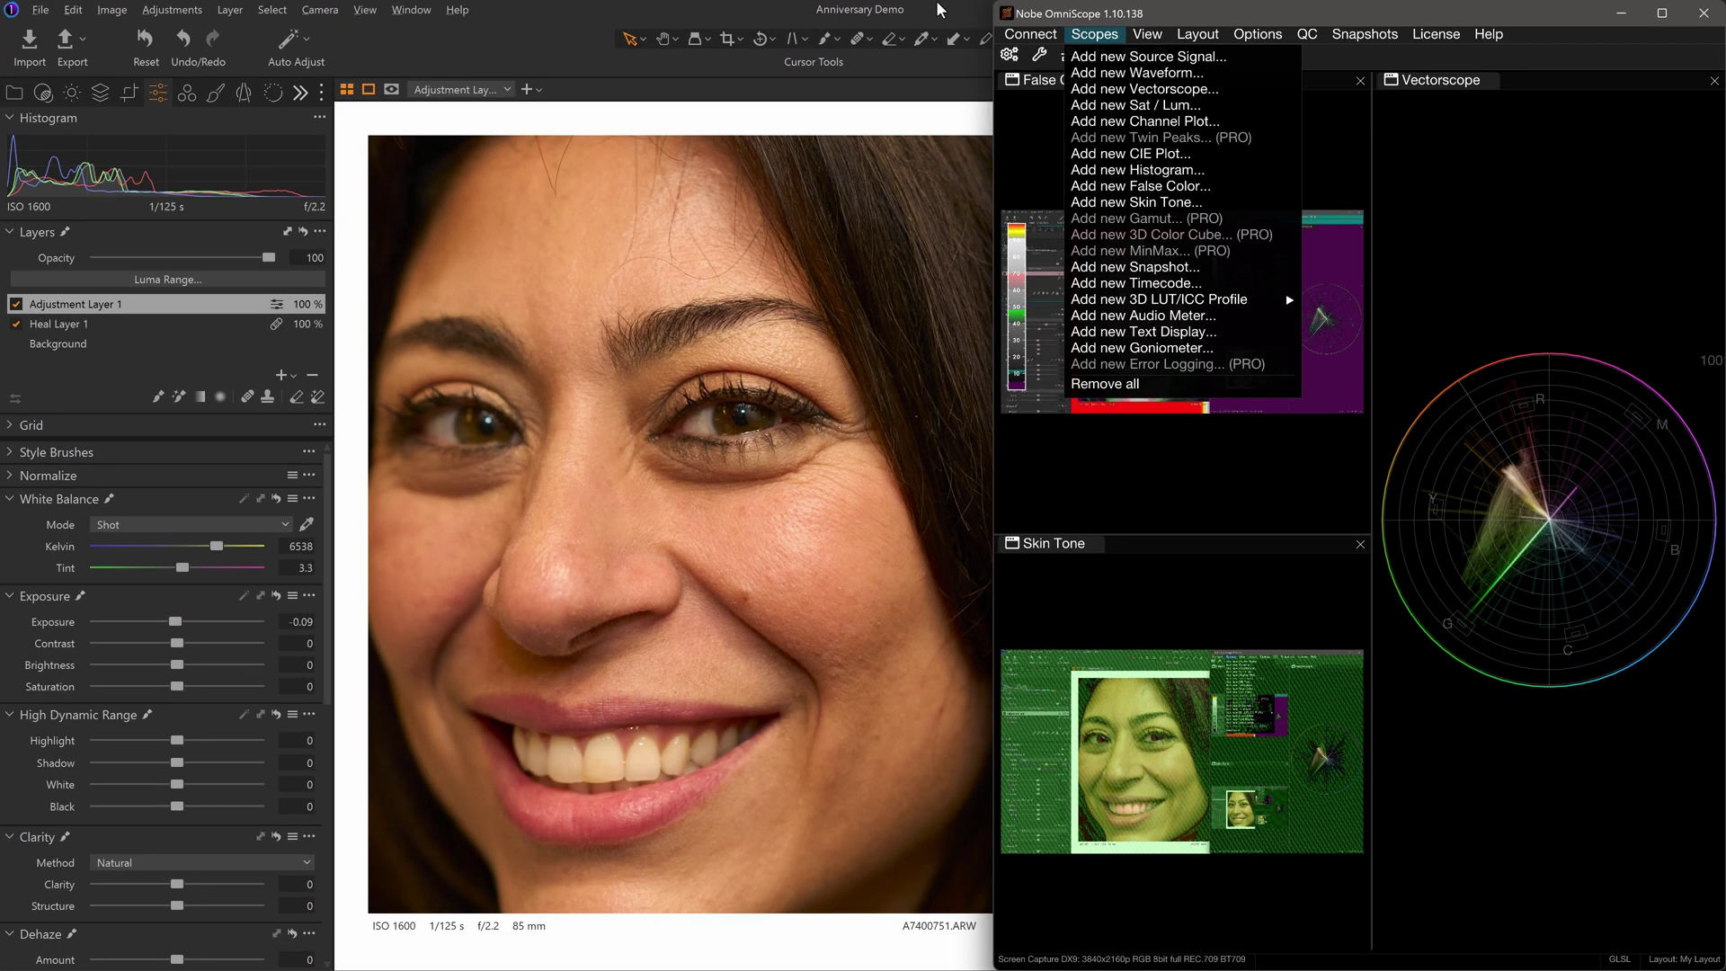
pyautogui.click(939, 9)
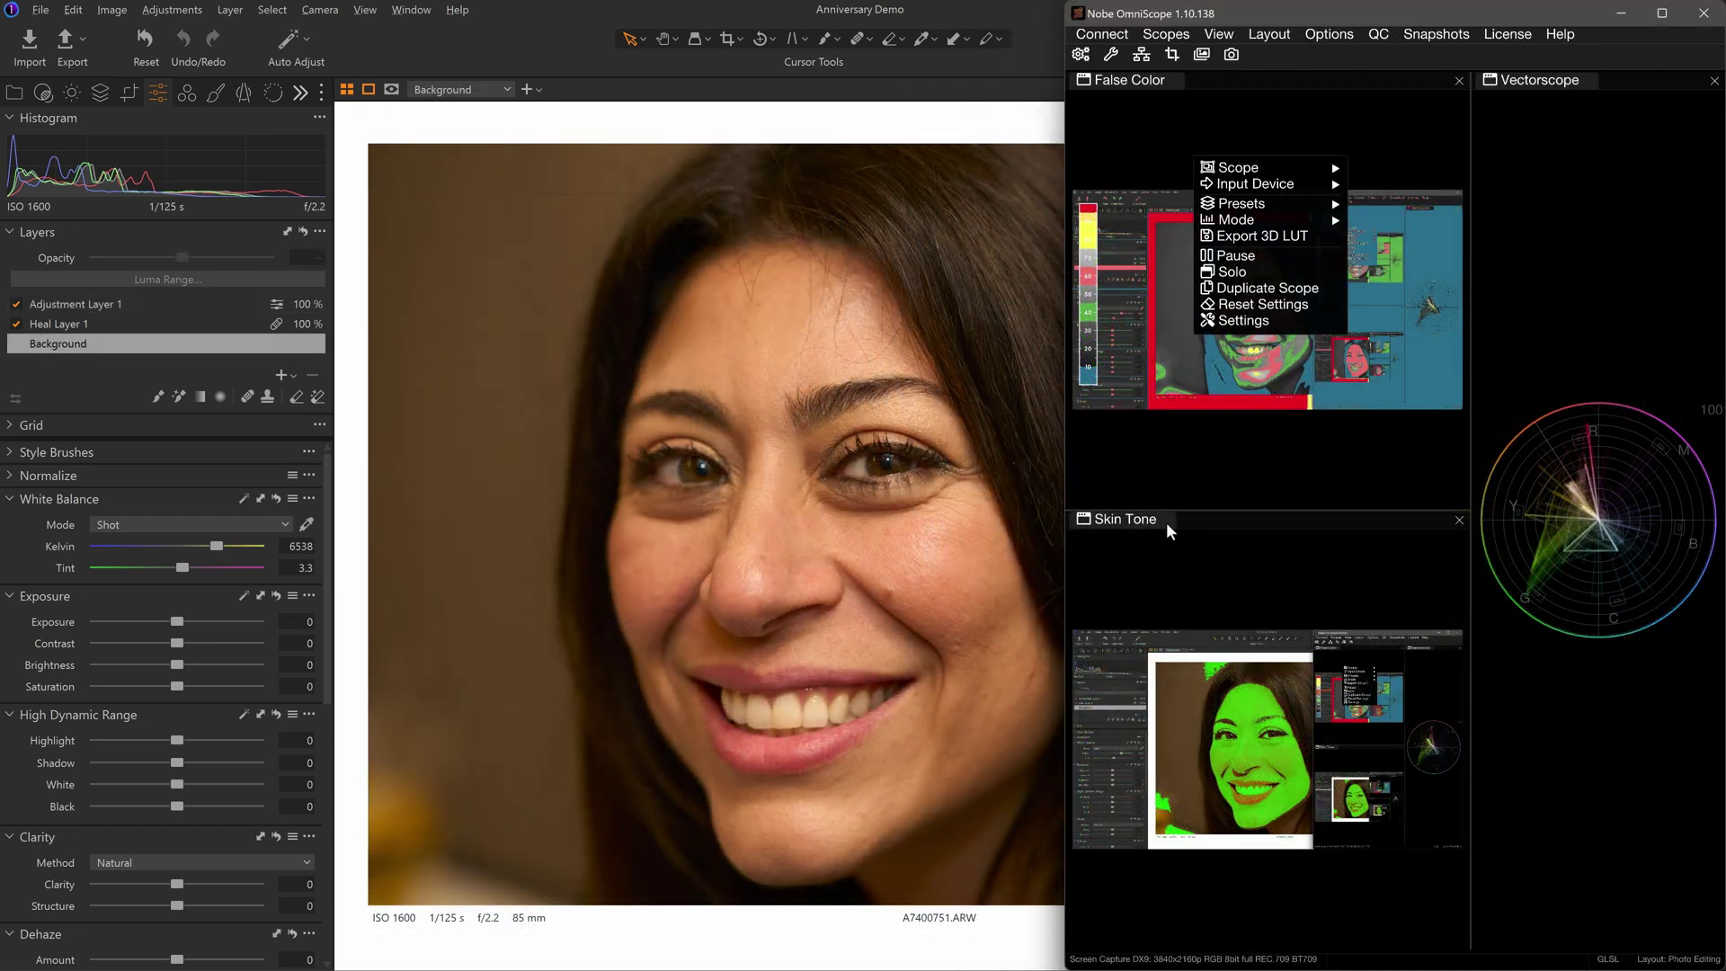
# Step: Examine the context options offered for the Skin Tone scope and the Vectorscope
pyautogui.click(1188, 580)
pyautogui.rightClick(1189, 580)
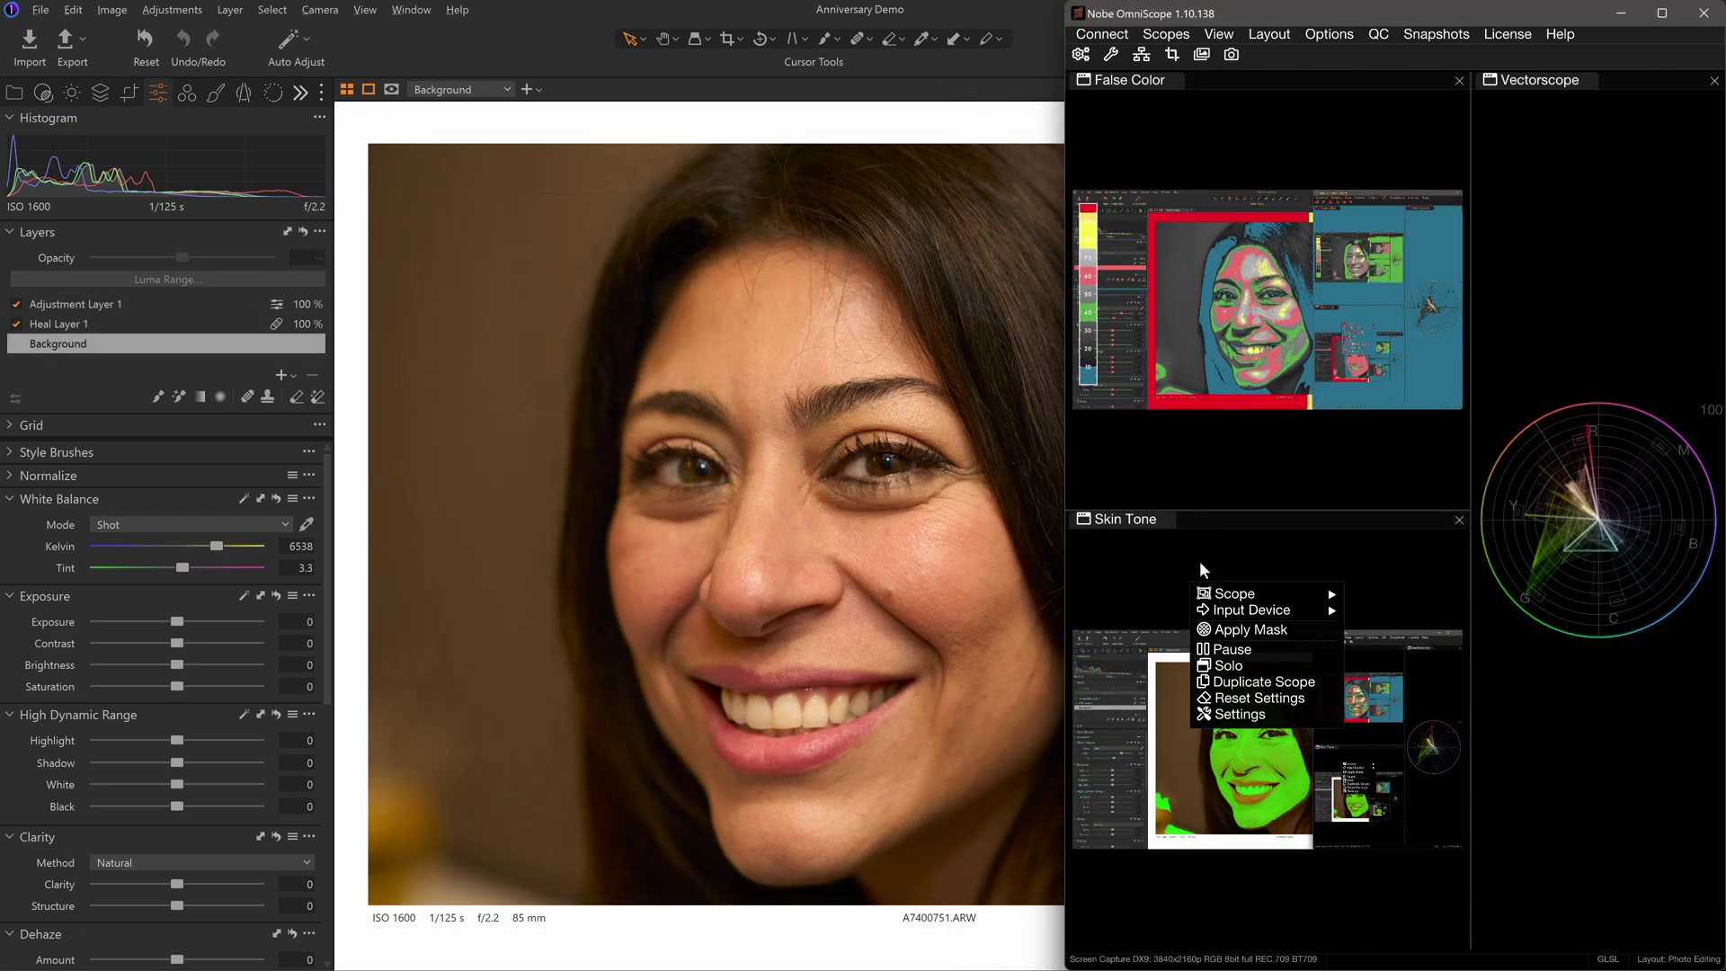
pyautogui.click(1637, 240)
pyautogui.rightClick(1637, 240)
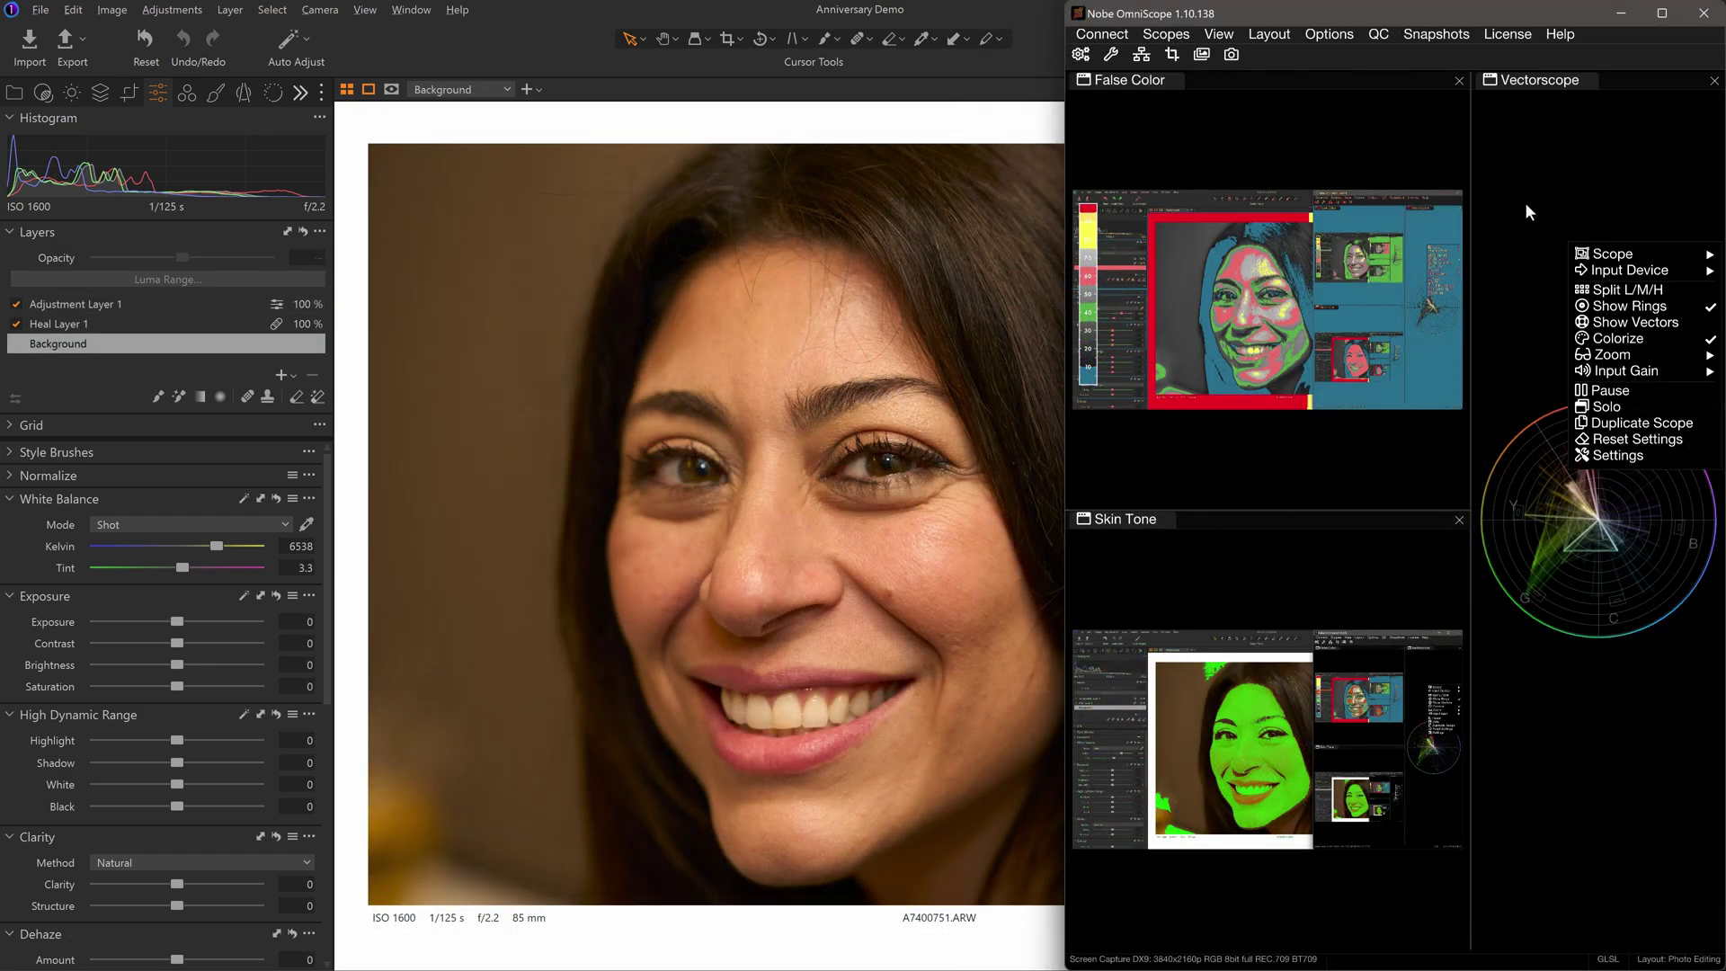
pyautogui.click(1171, 125)
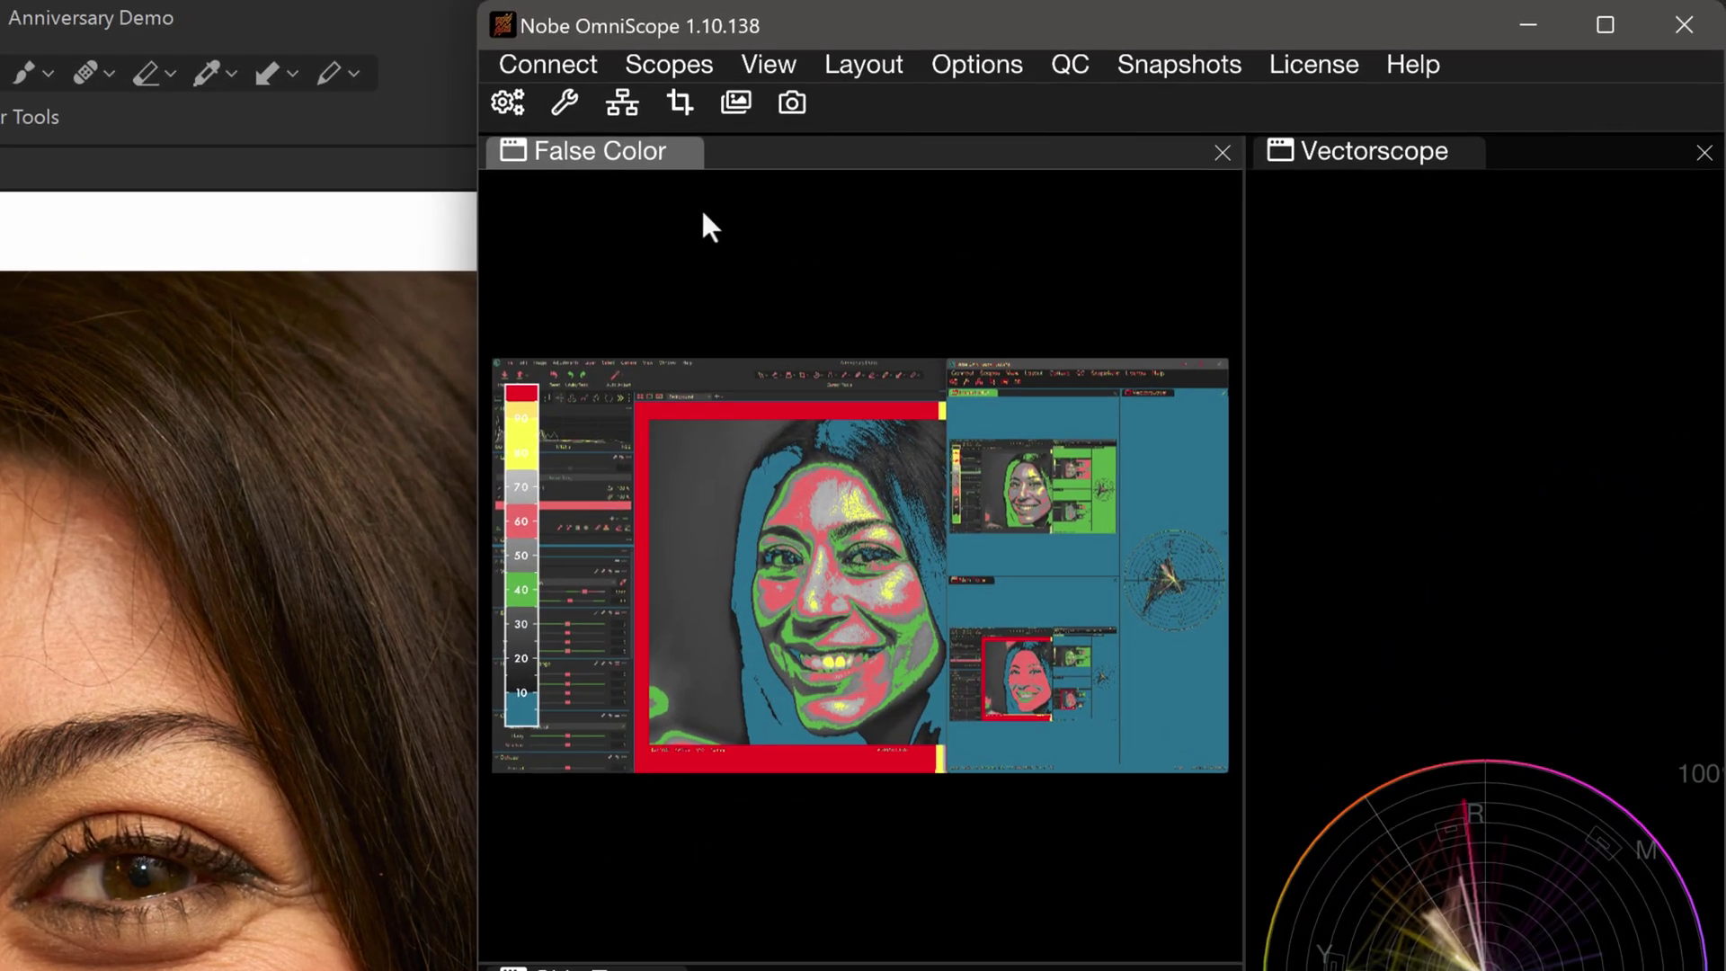
# Step: Apply the Atomos preset to the False Color scope
pyautogui.rightClick(730, 240)
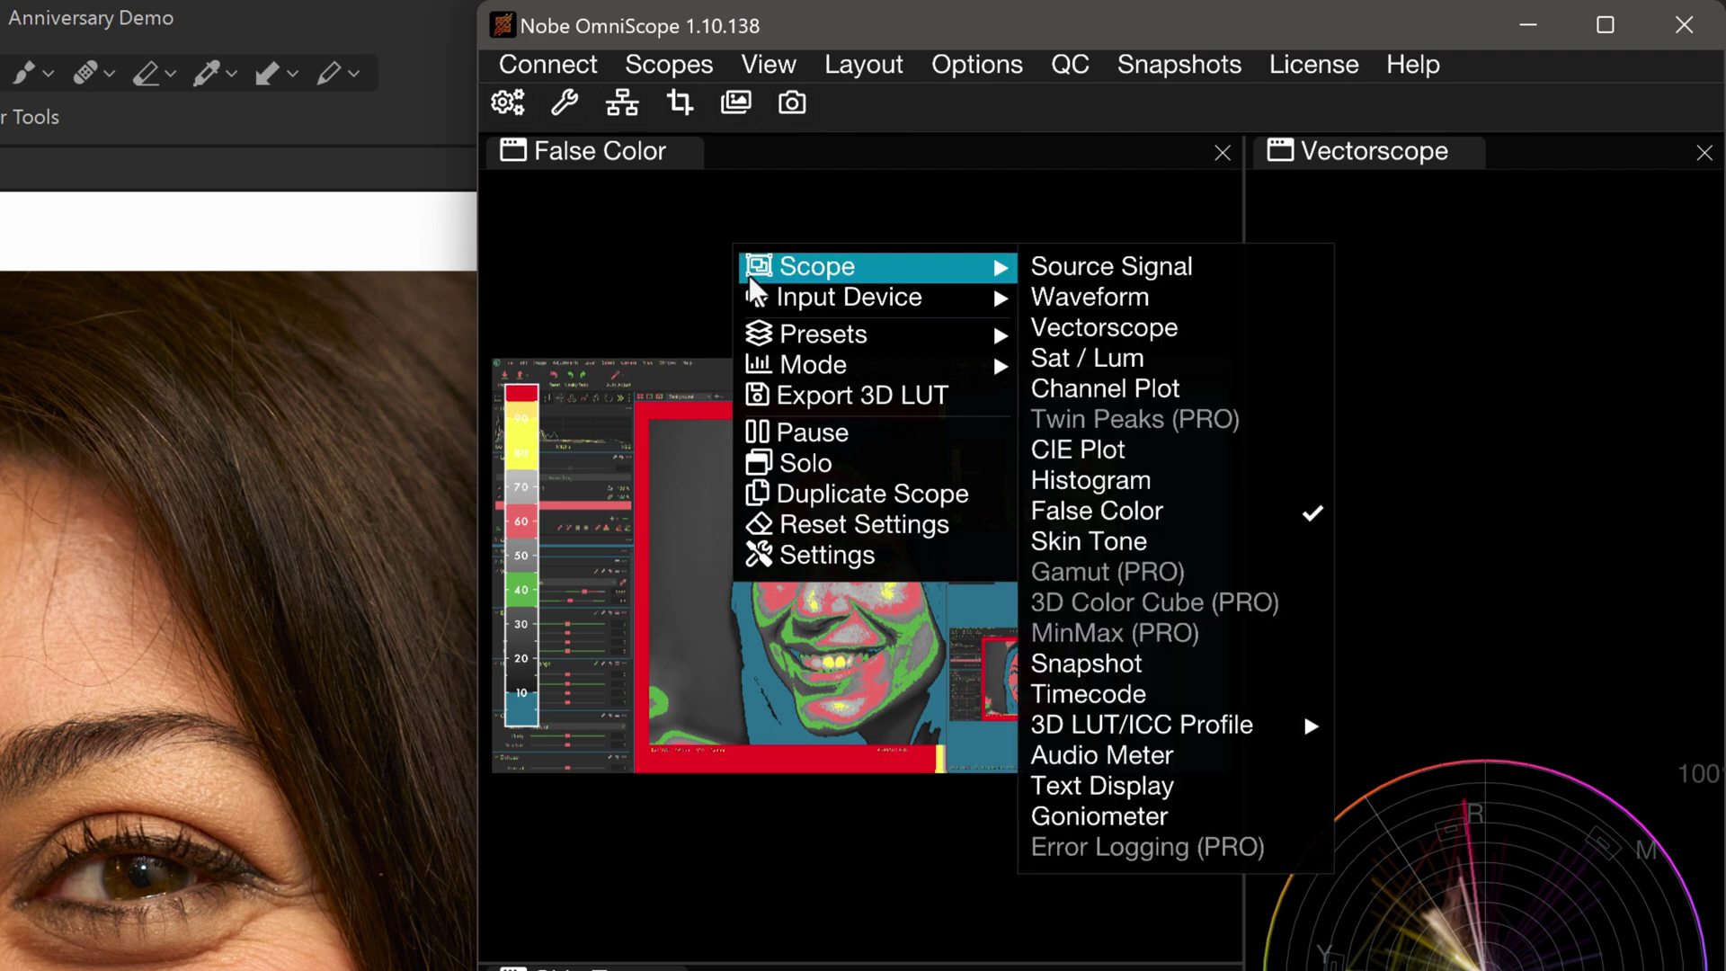
pyautogui.moveTo(795, 329)
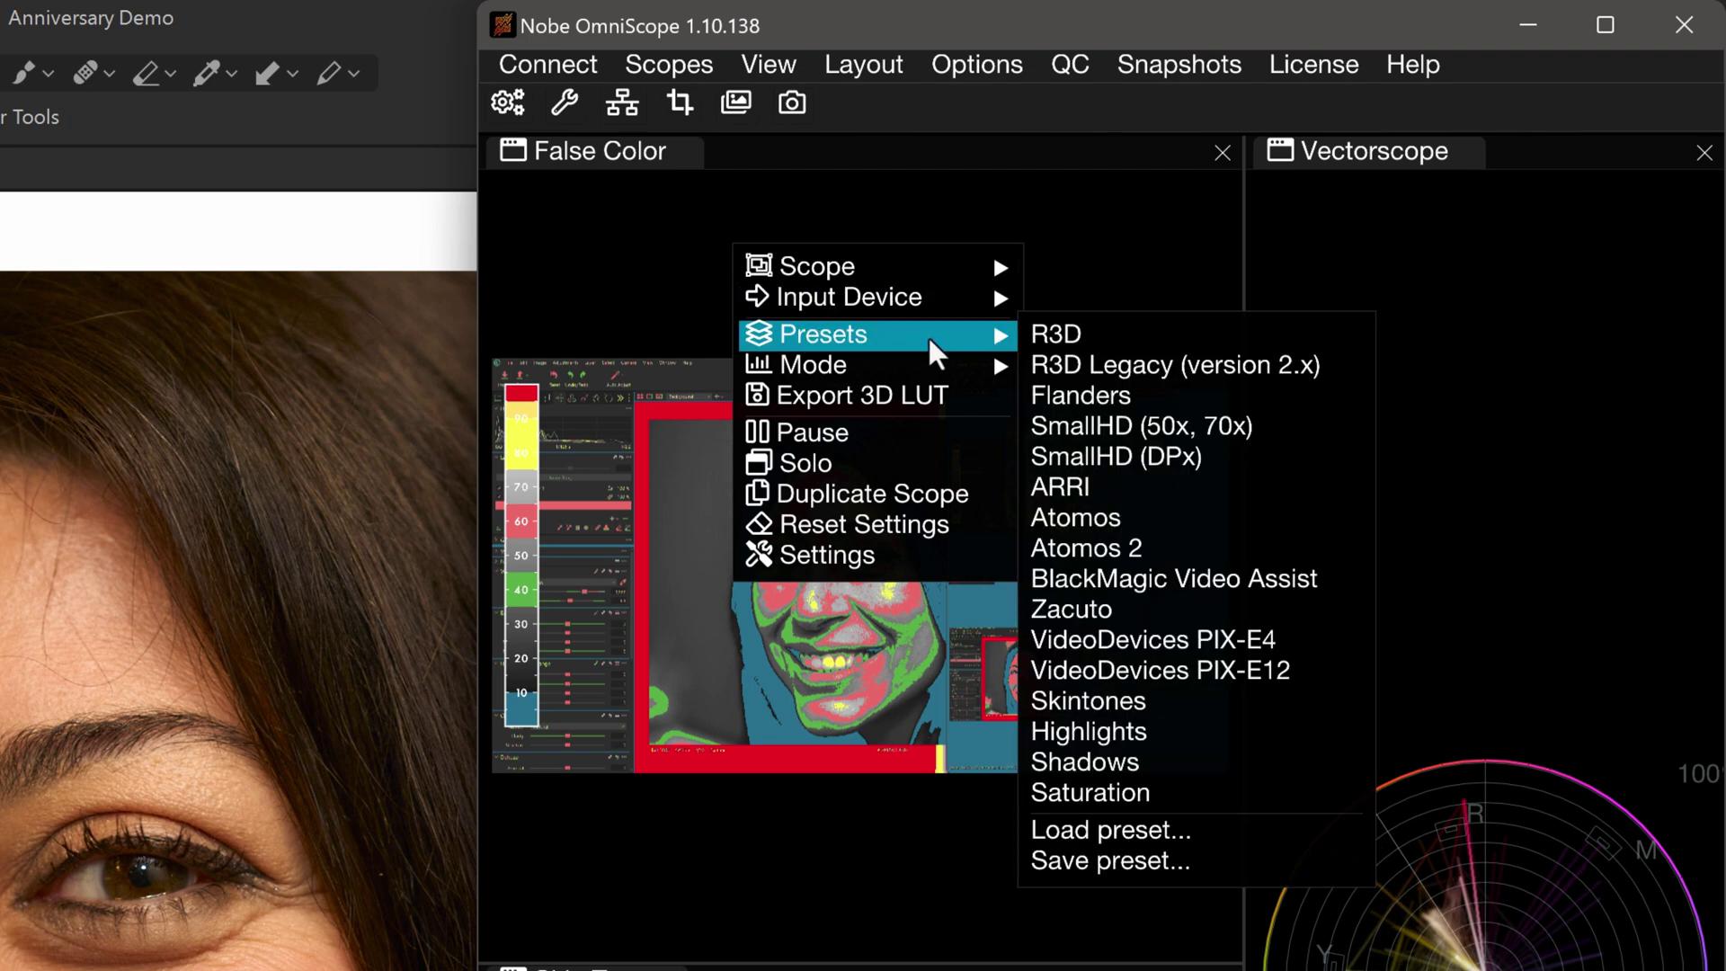
pyautogui.click(1086, 517)
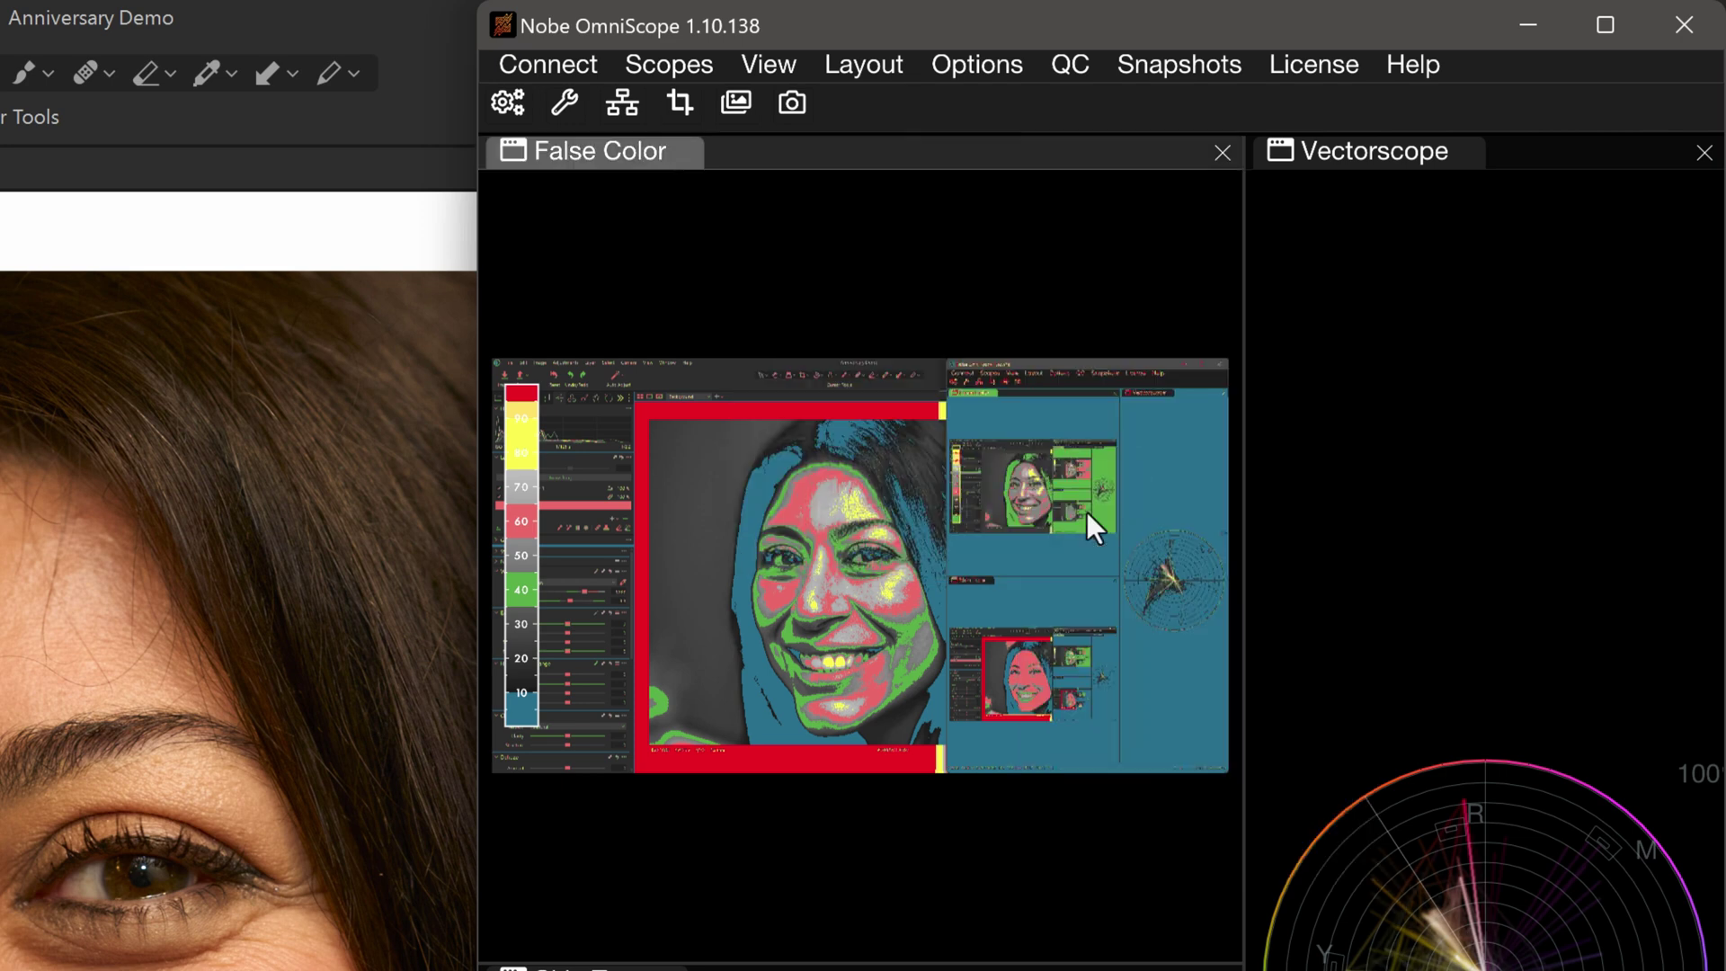
pyautogui.click(1416, 584)
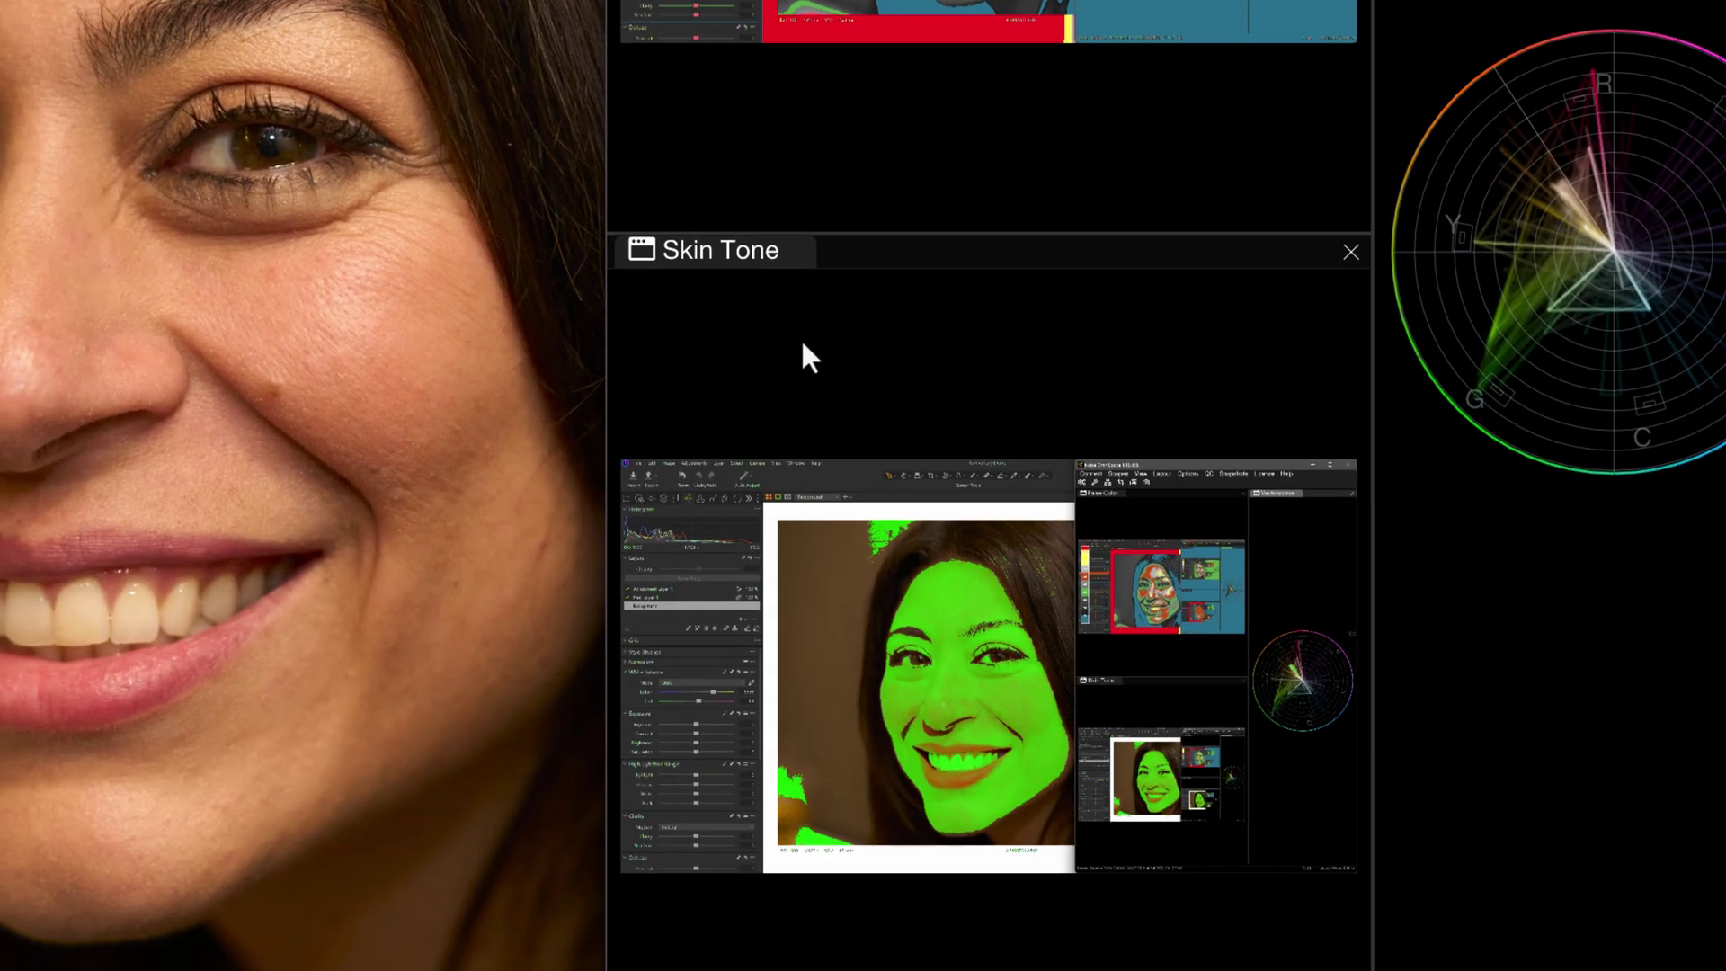
# Step: Select HSL as the model in the Skin Tone scope's settings and close them
pyautogui.rightClick(693, 952)
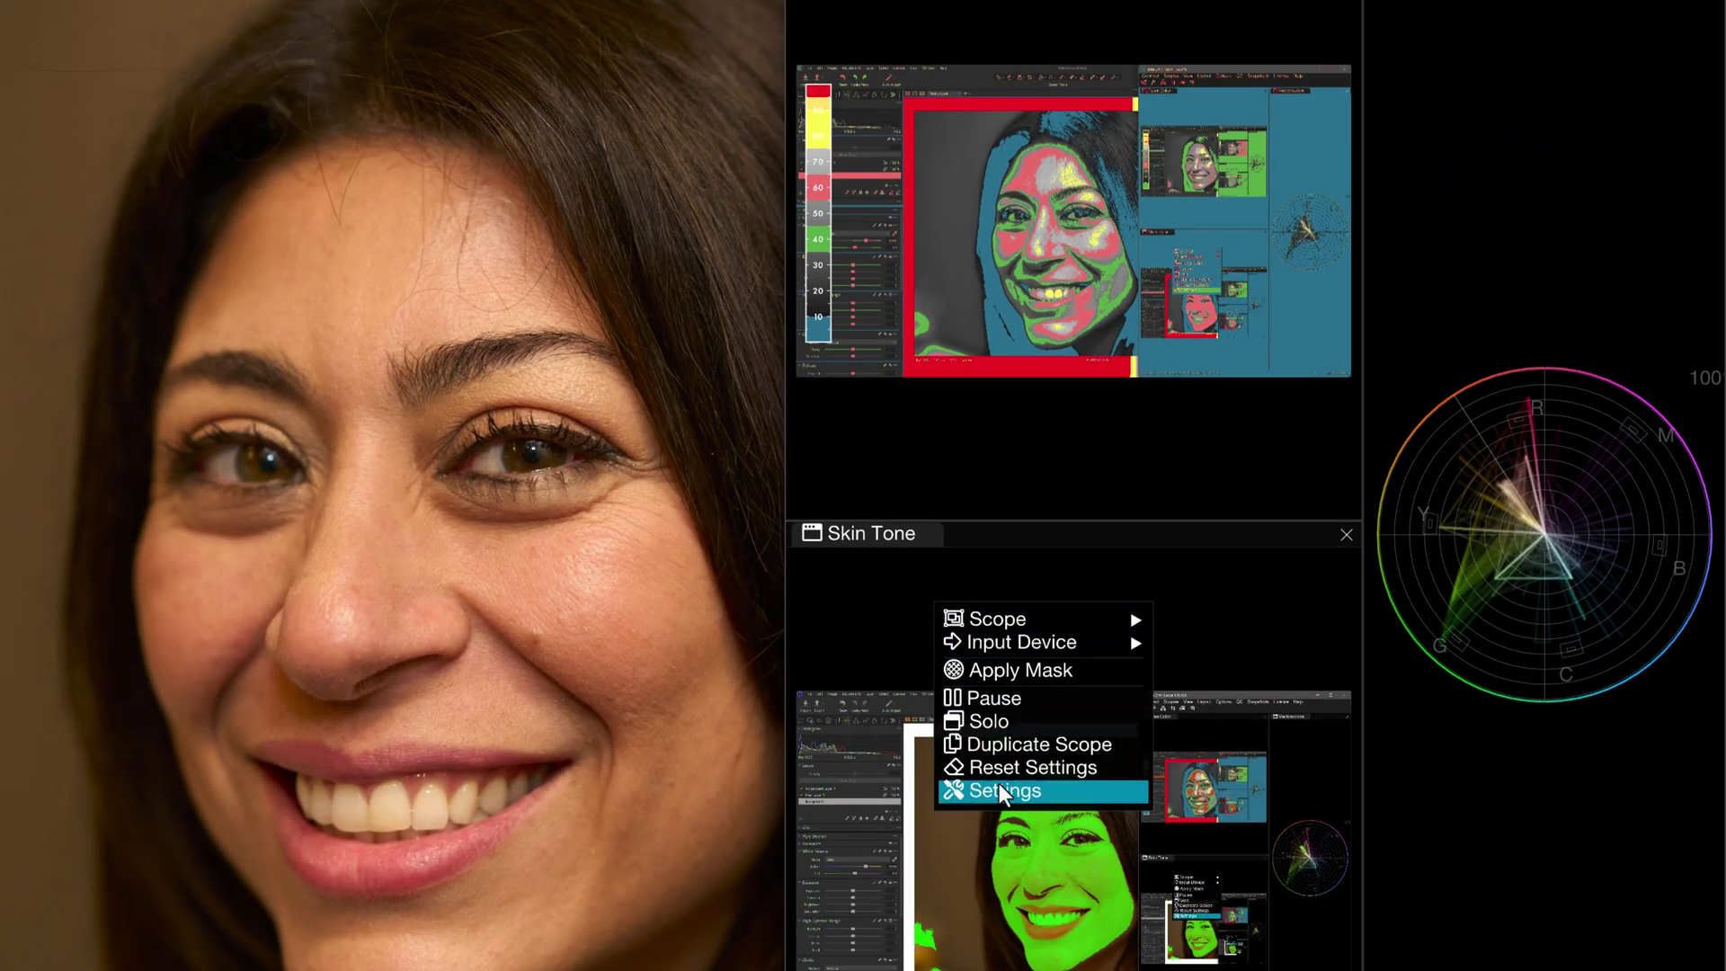
pyautogui.click(922, 635)
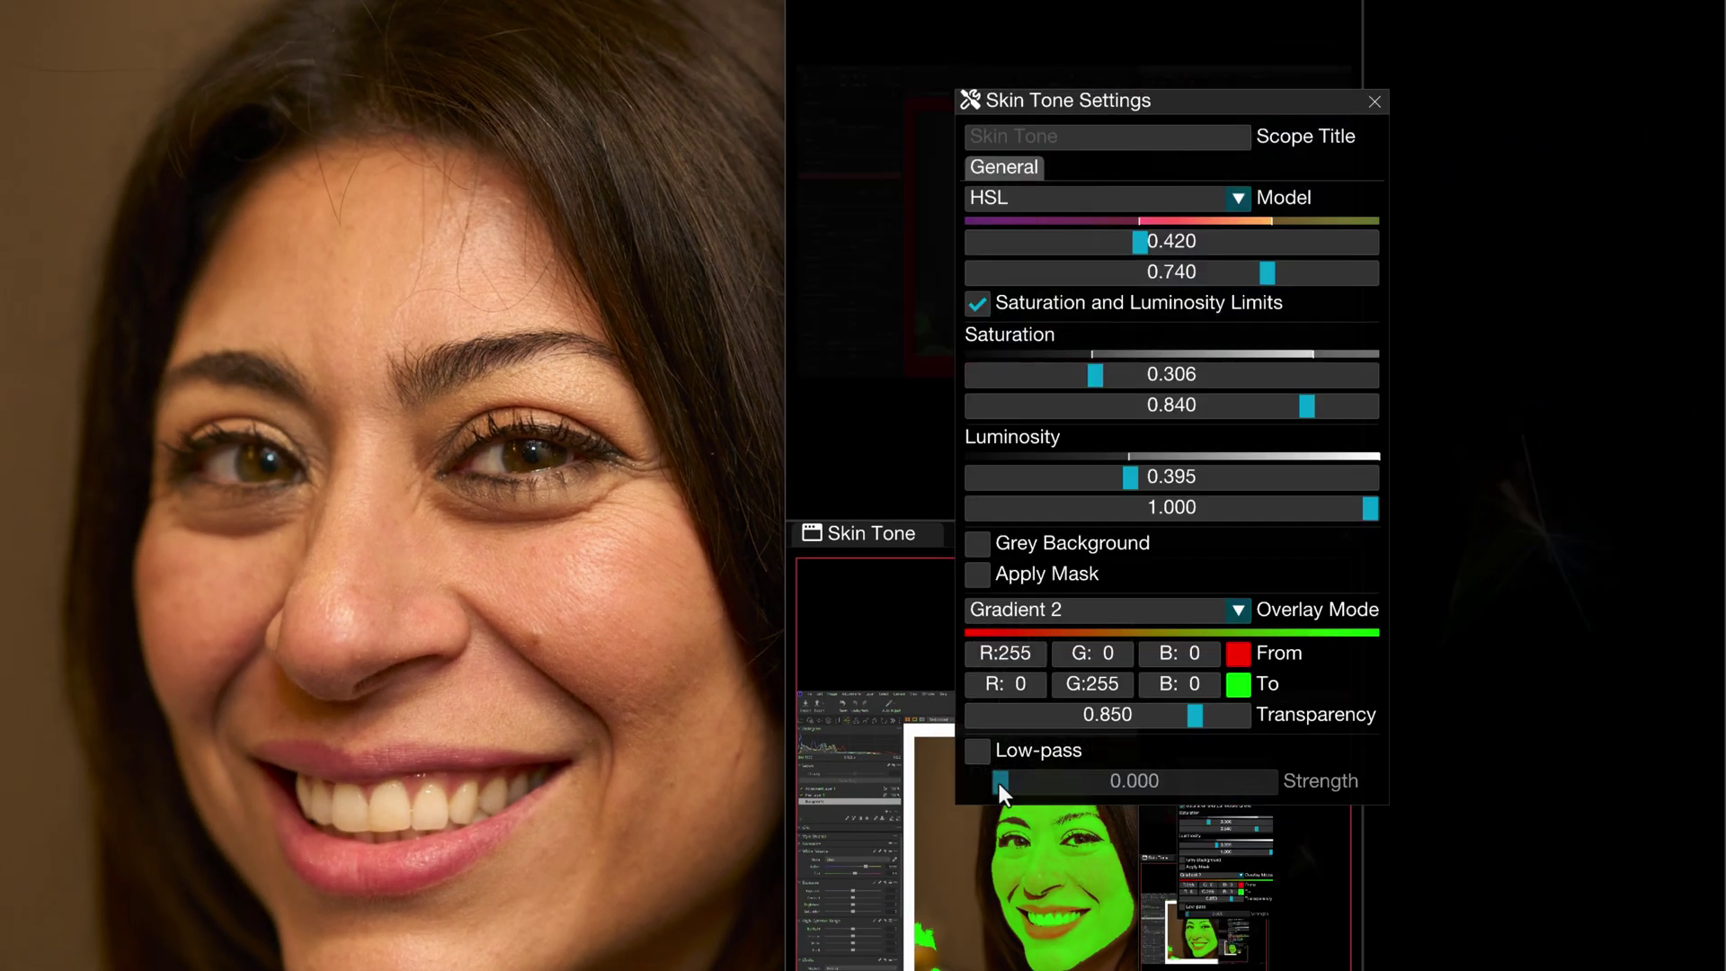
pyautogui.click(1236, 198)
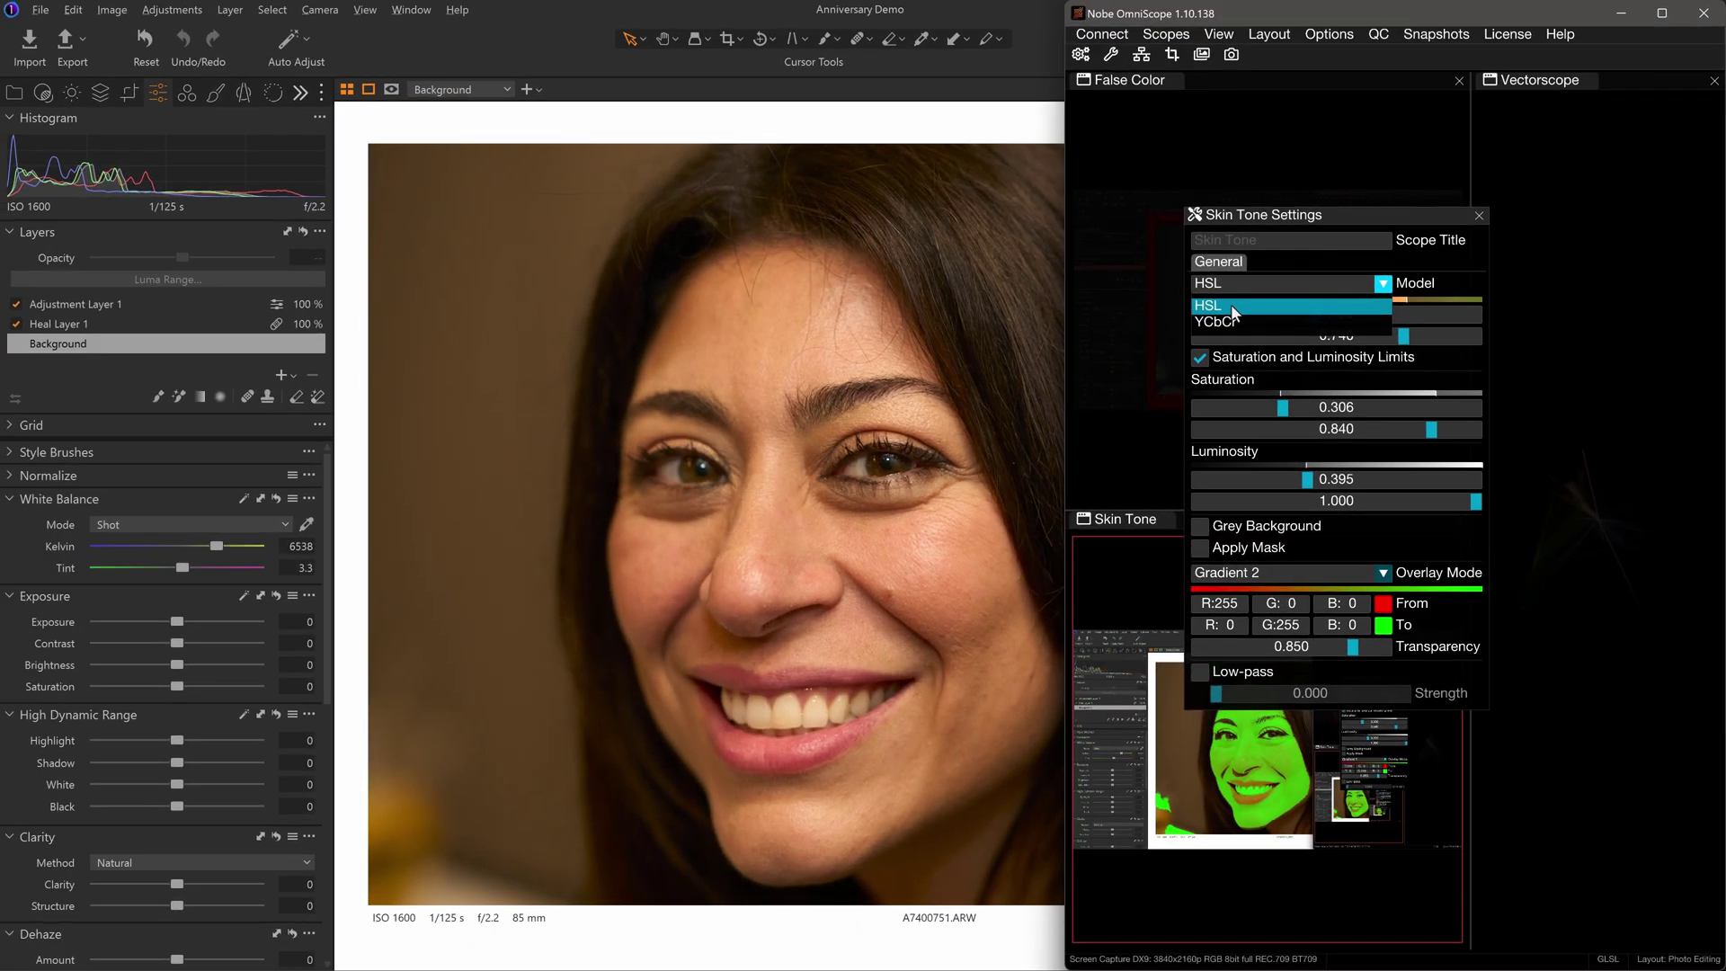
pyautogui.click(1231, 306)
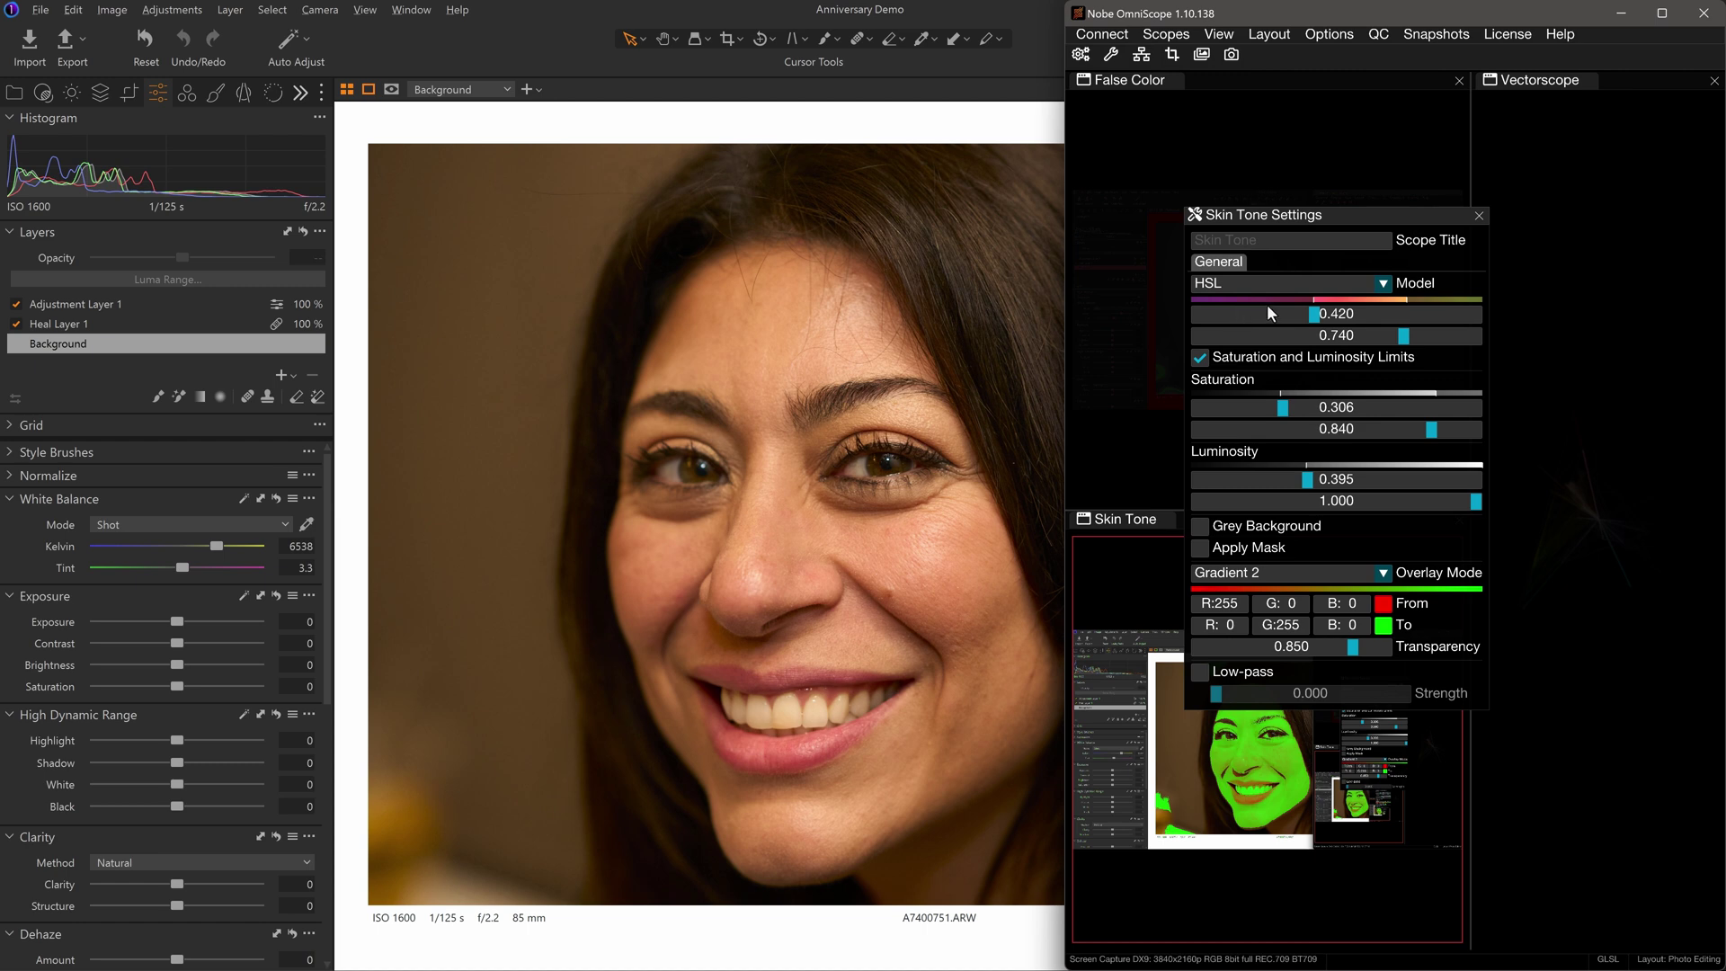
pyautogui.click(1478, 216)
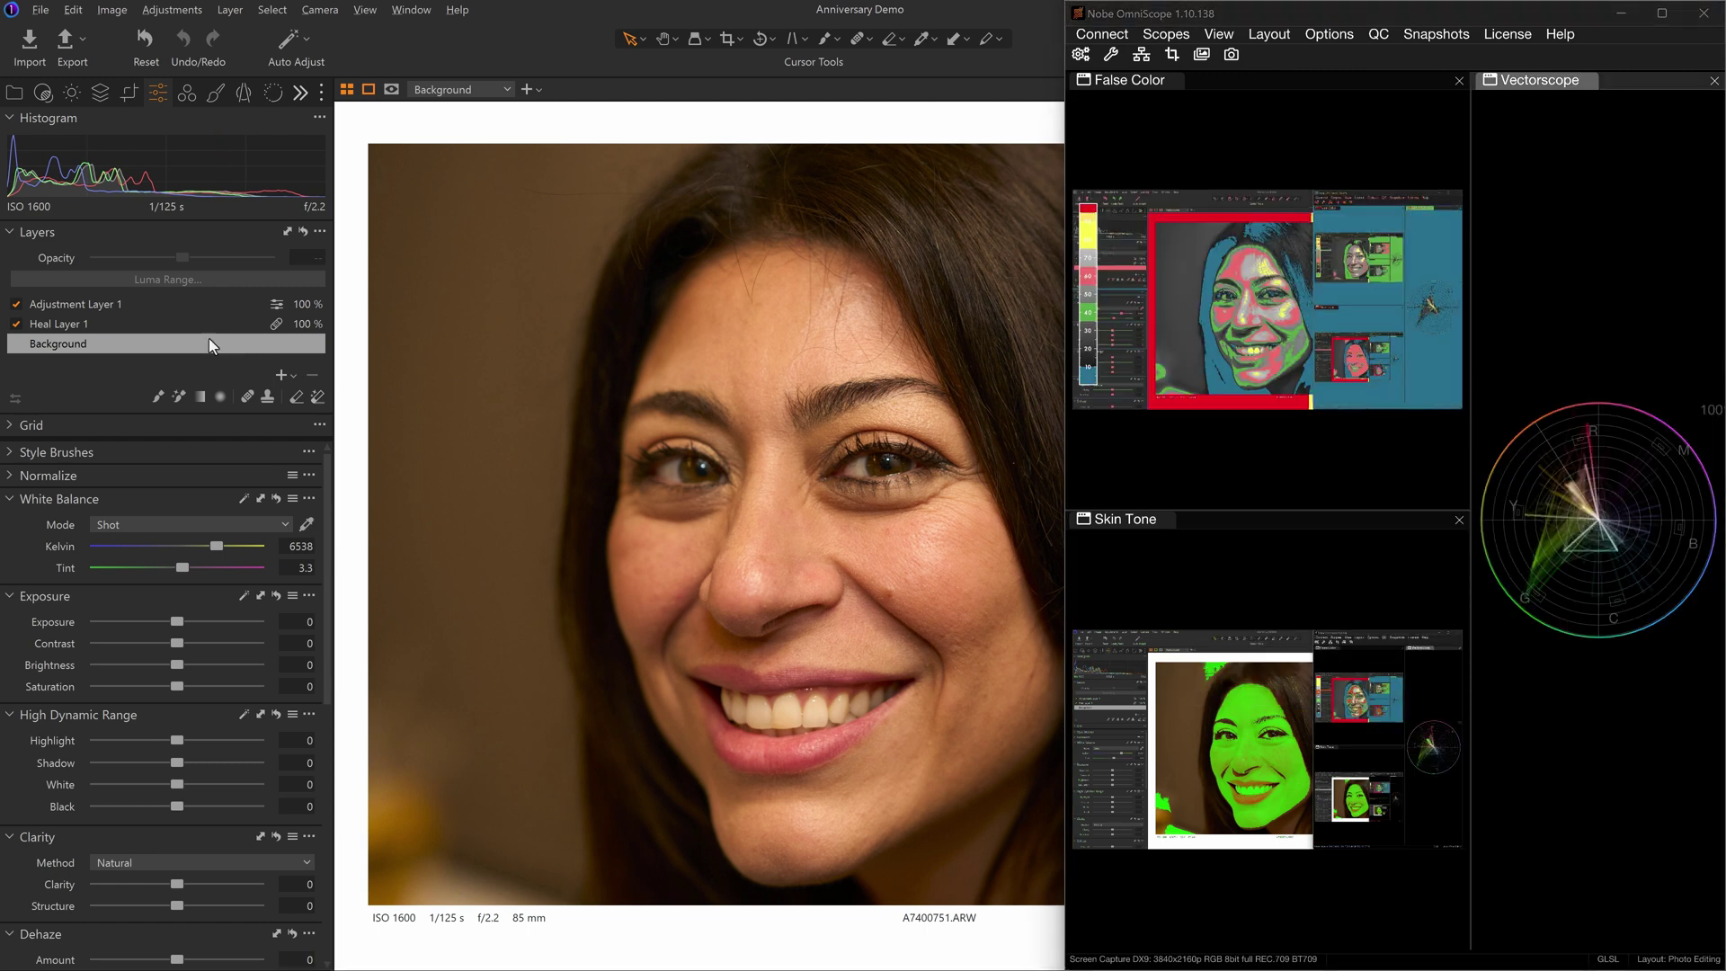
# Step: Raise the exposure of Adjustment Layer 1 to 0.07 and widen the False Color and Skin Tone column
pyautogui.click(89, 310)
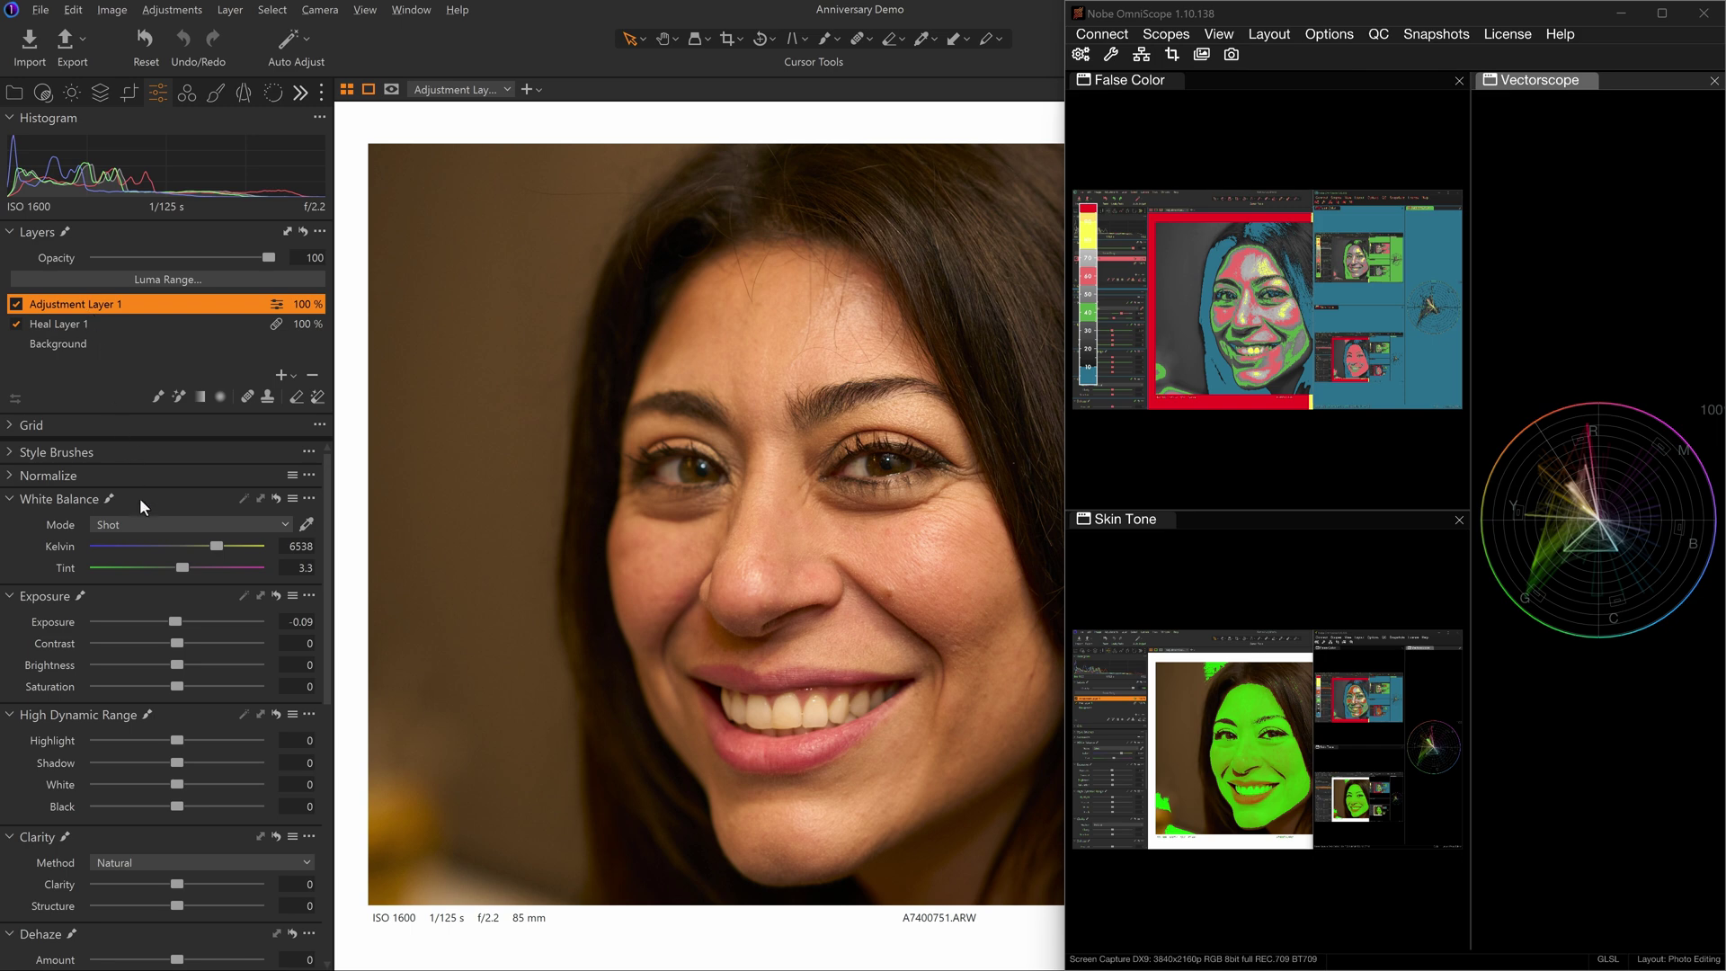
pyautogui.moveTo(174, 620); pyautogui.dragTo(178, 623)
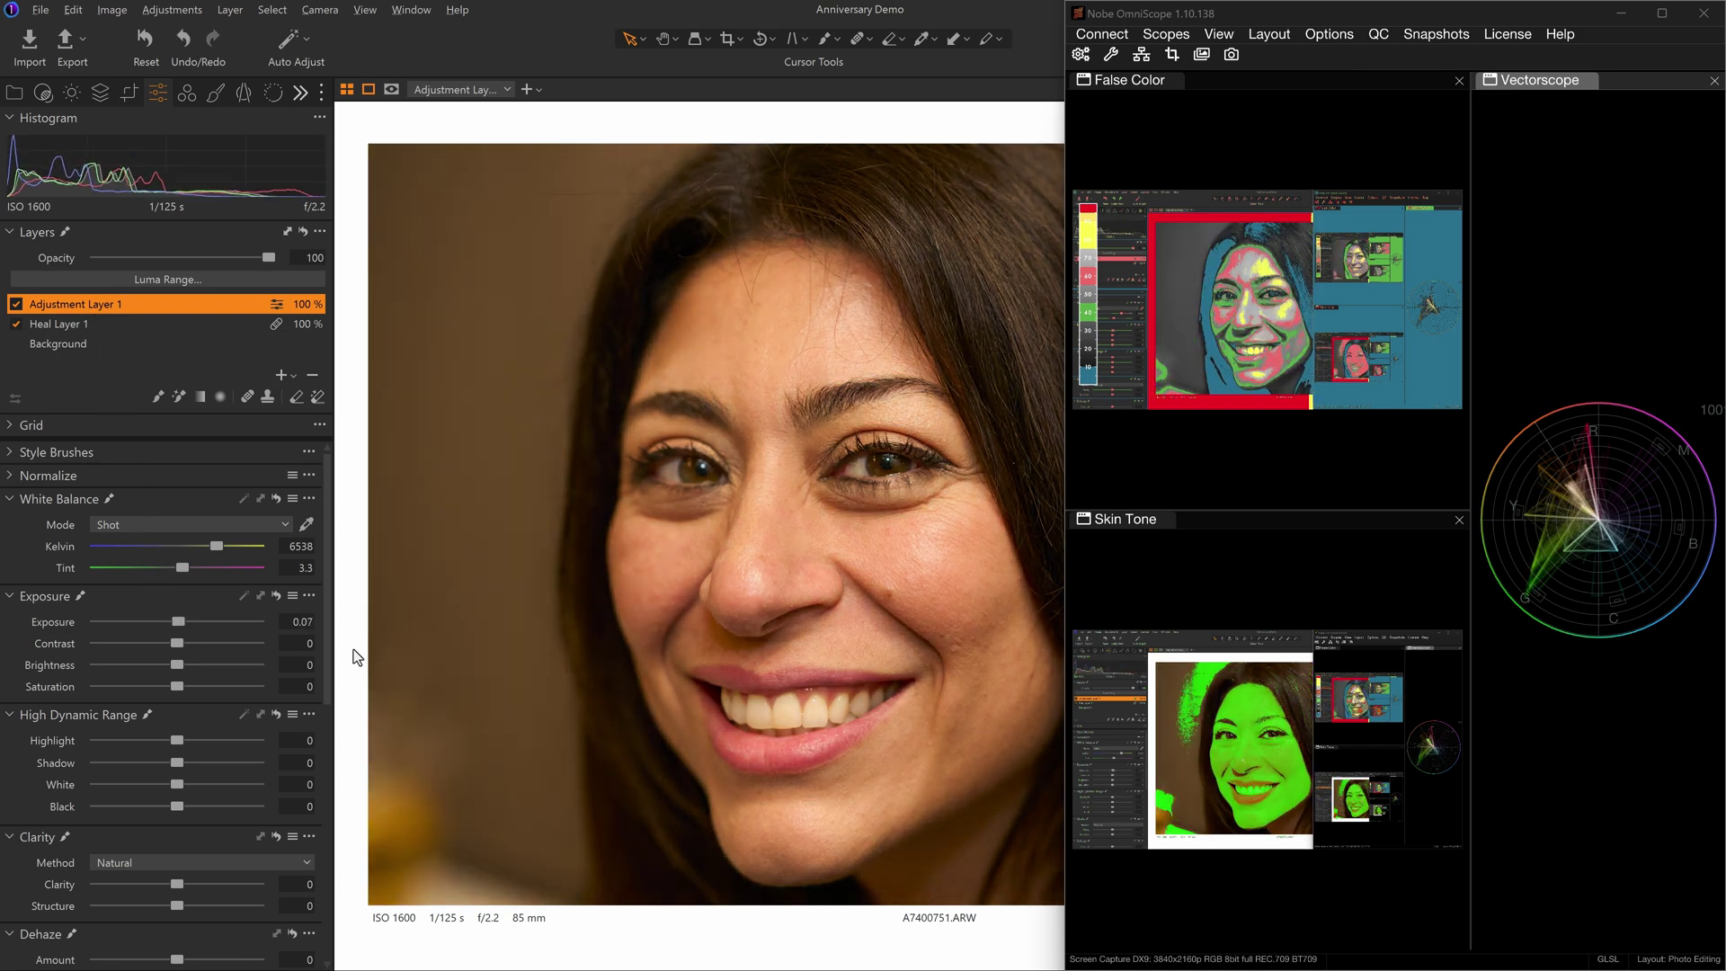
pyautogui.moveTo(1468, 509); pyautogui.dragTo(1653, 509)
pyautogui.click(171, 9)
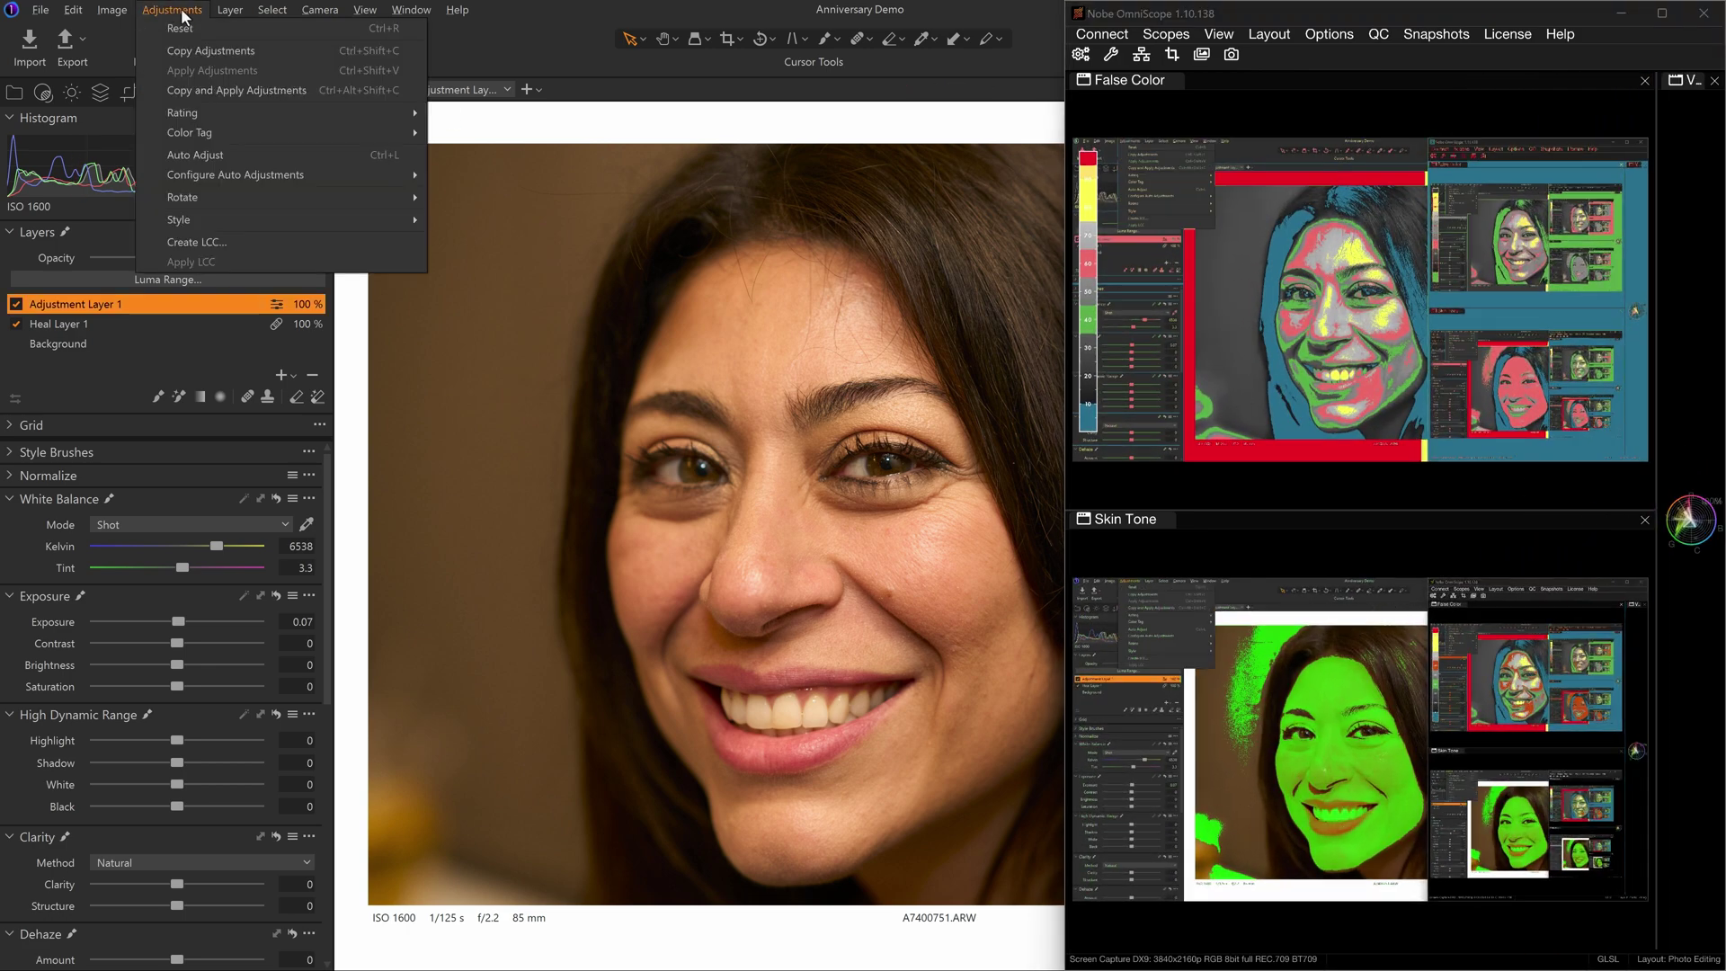
pyautogui.click(411, 9)
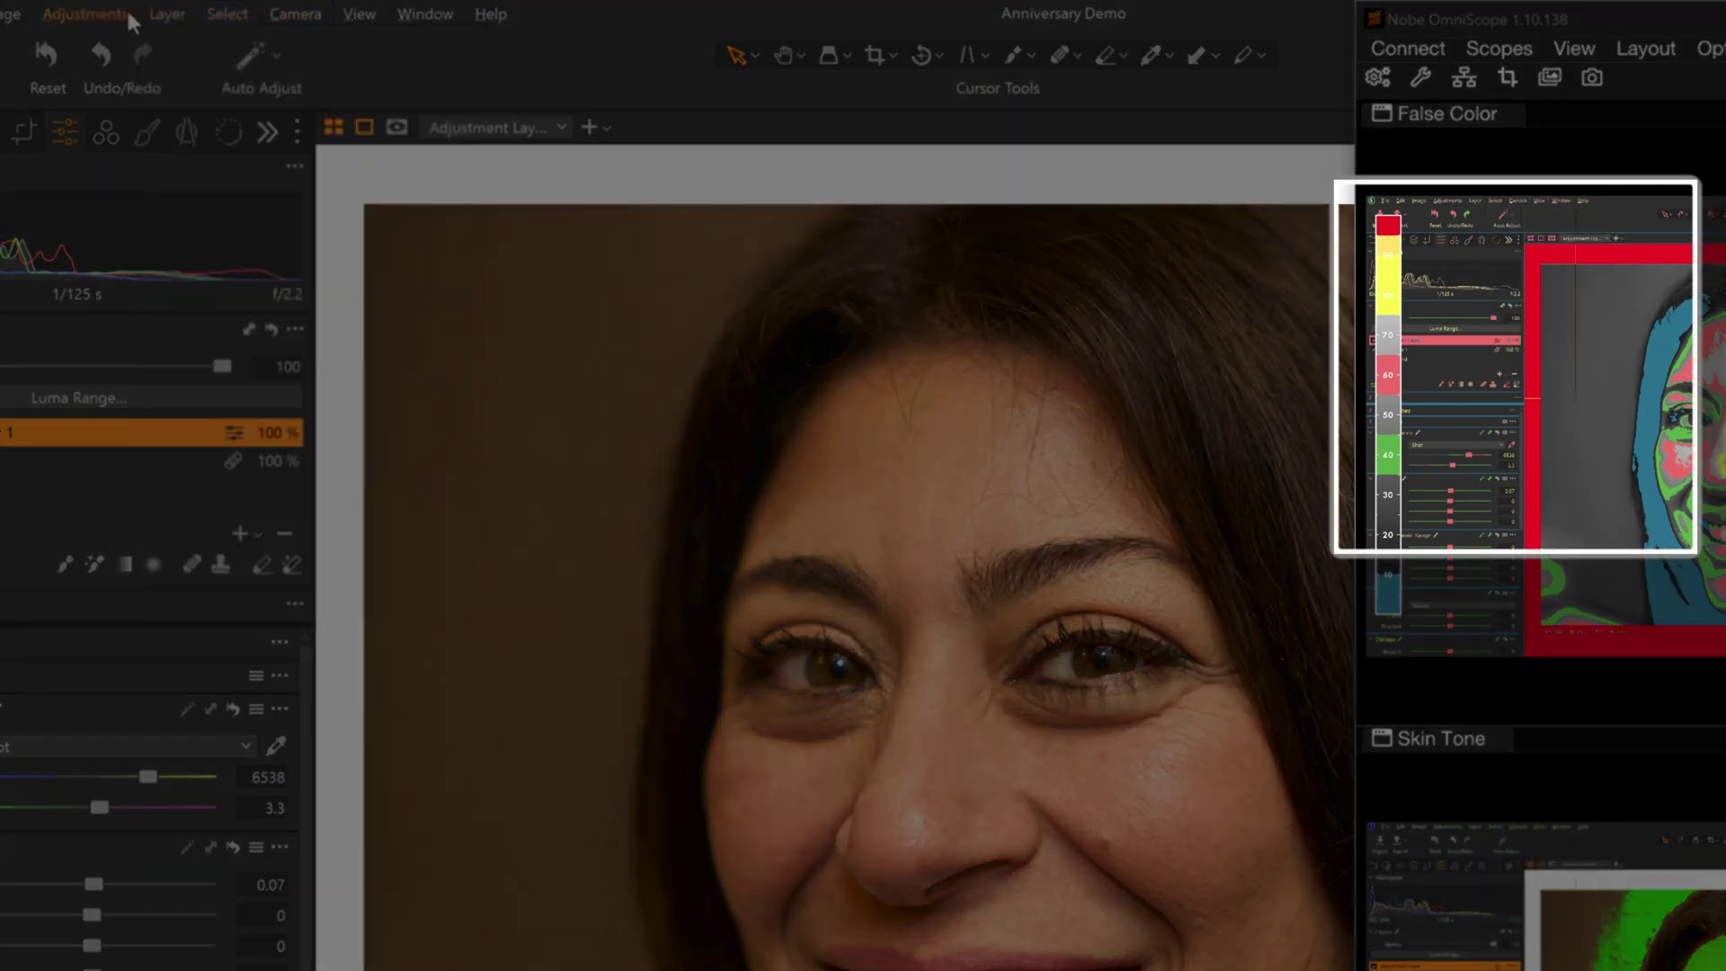
pyautogui.click(9, 13)
pyautogui.moveTo(85, 13)
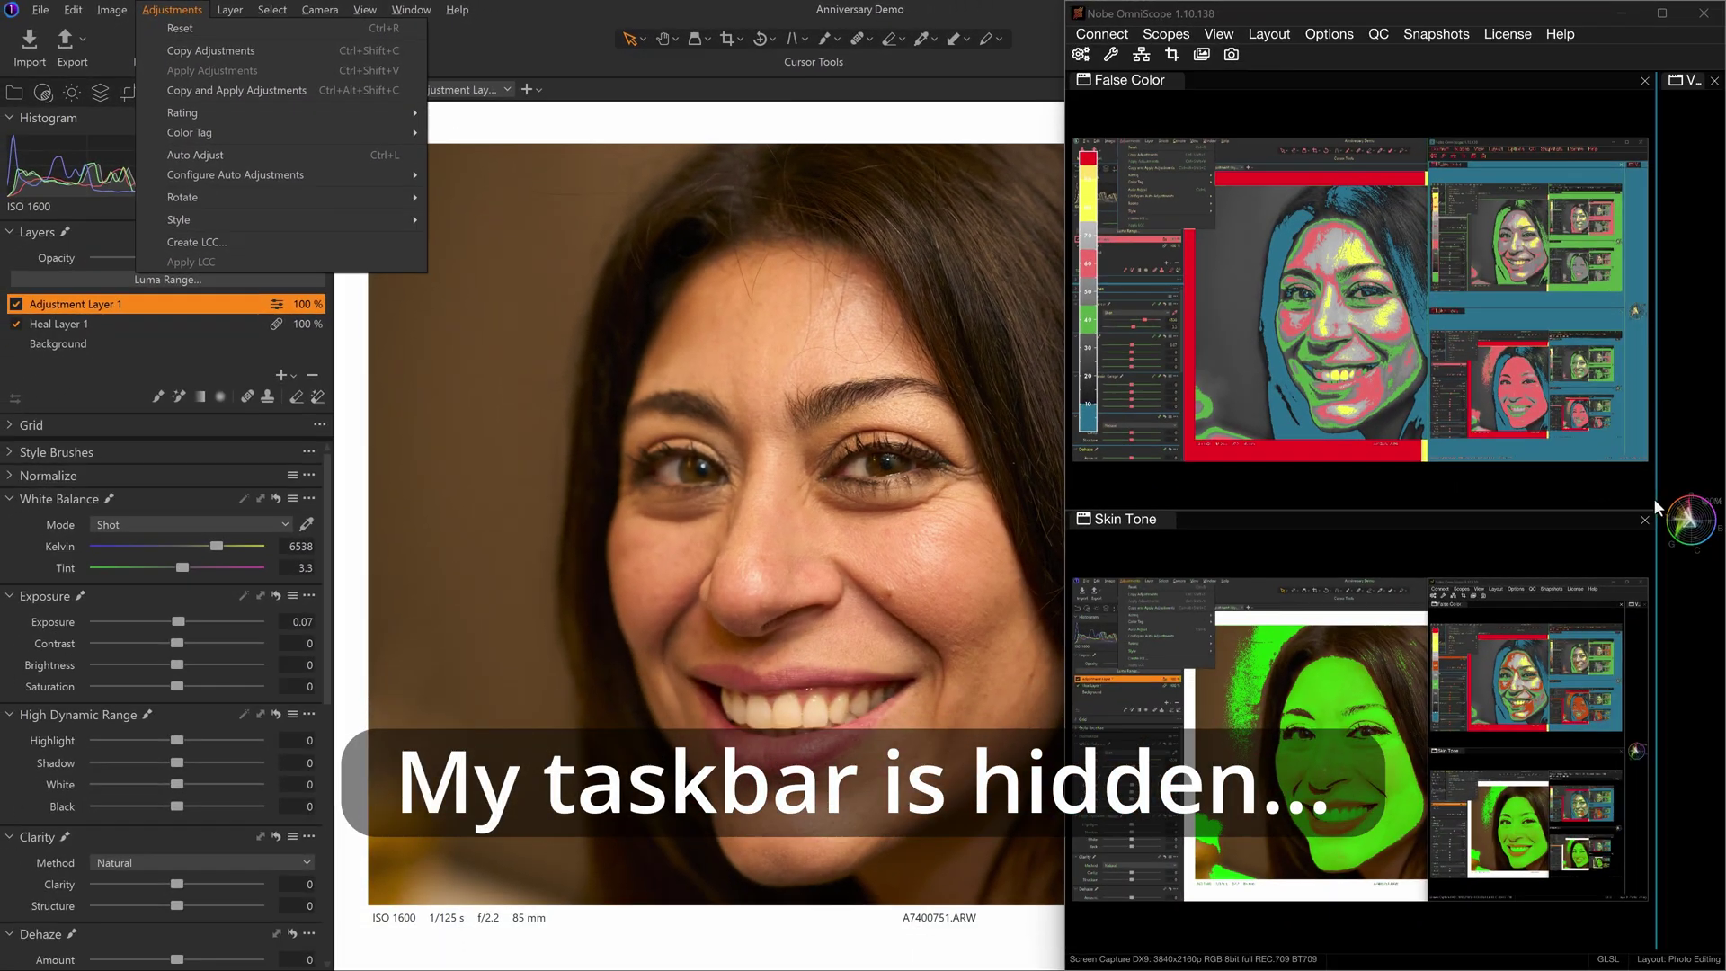
# Step: Resize the scope panes so False Color fills most of the workspace, with a shorter Skin Tone and a narrow Vectorscope
pyautogui.moveTo(1652, 498); pyautogui.dragTo(1449, 532)
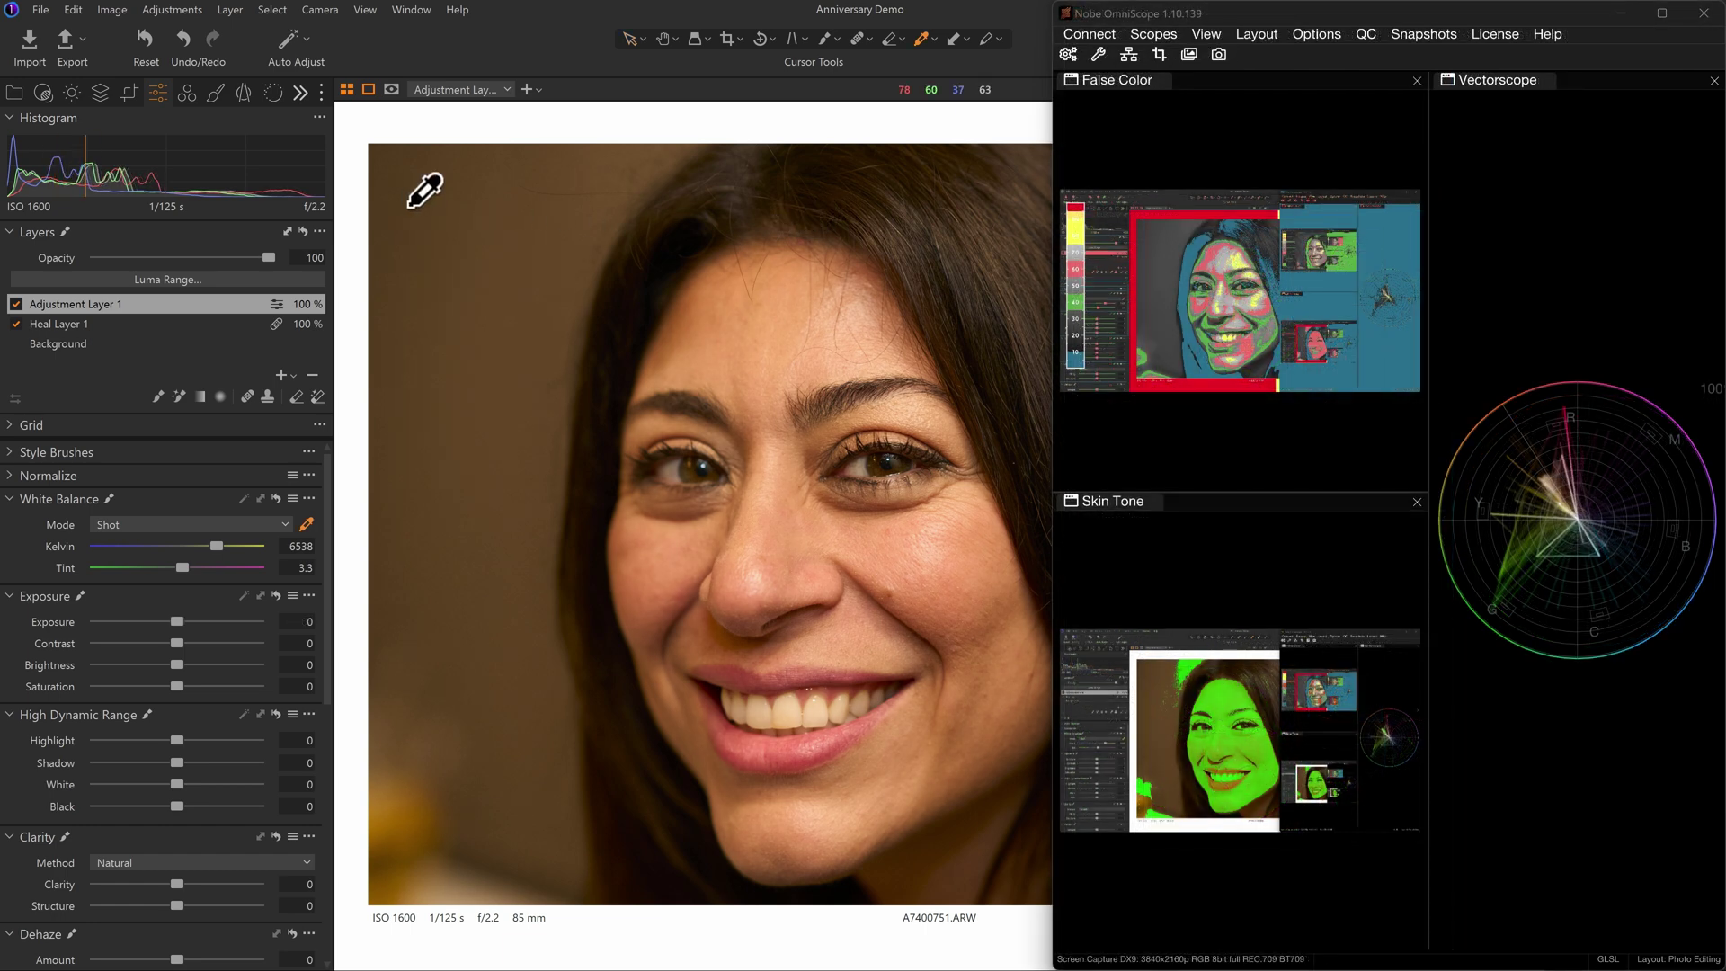
pyautogui.moveTo(1246, 494); pyautogui.dragTo(1720, 657)
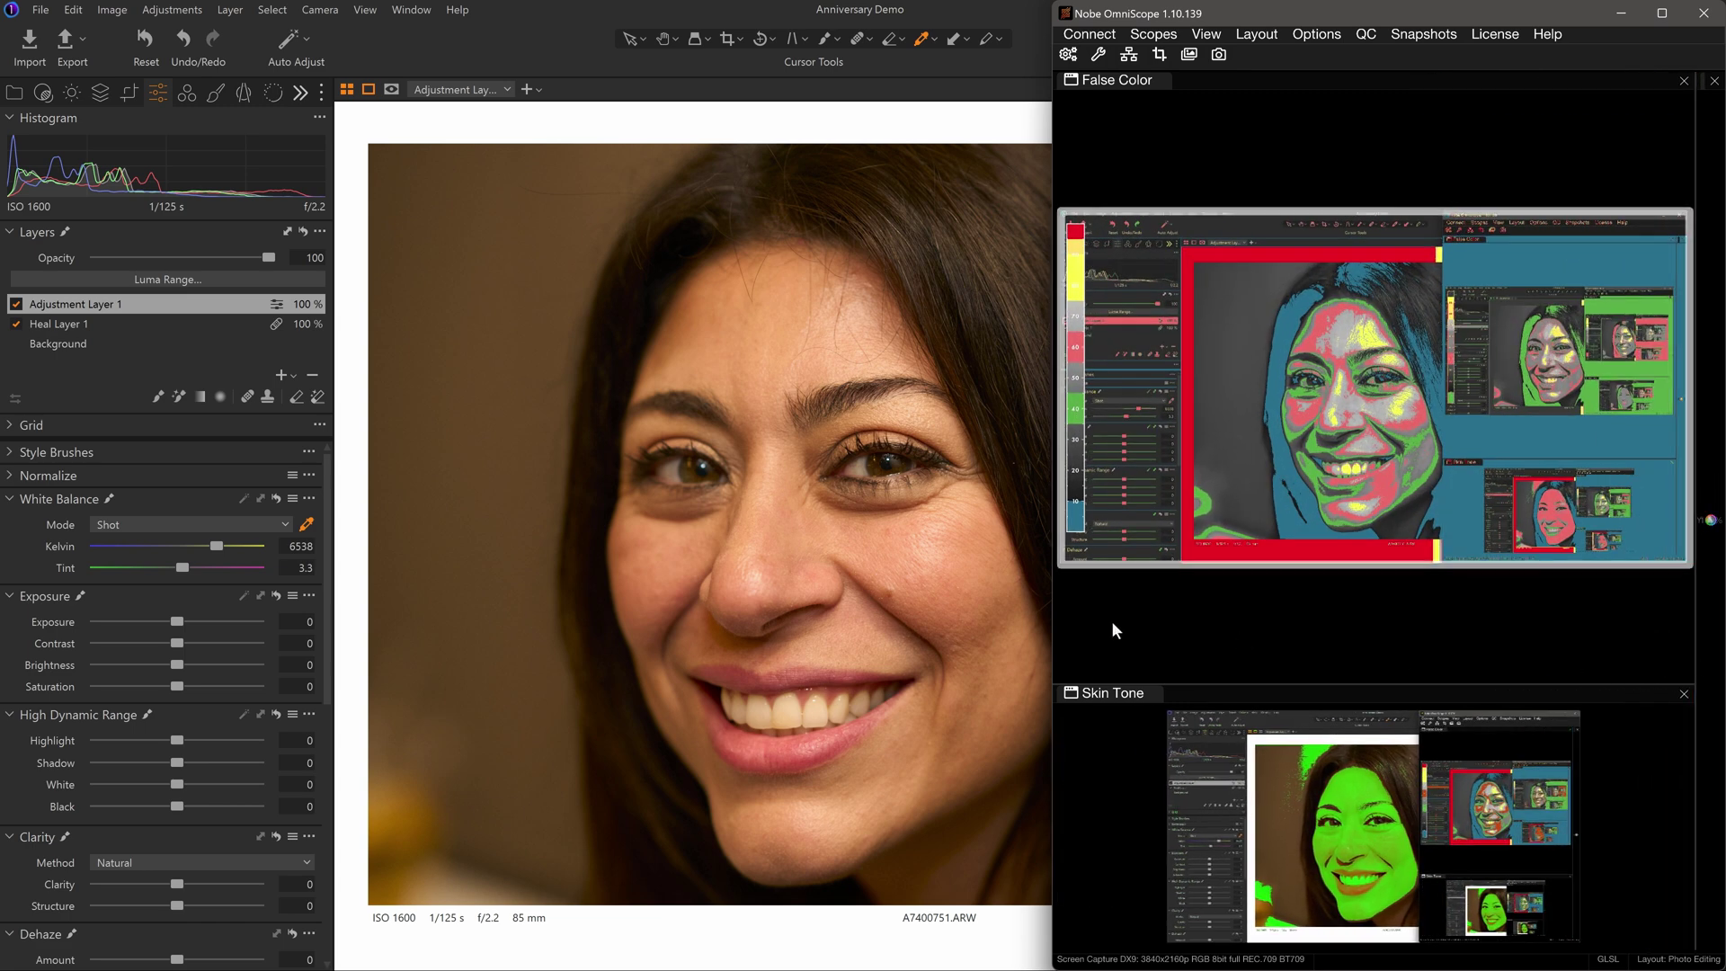
# Step: Lower the exposure of Adjustment Layer 1 to -1.02, bring it back to -0.02 and reset it, comparing the False Color display
pyautogui.click(180, 619)
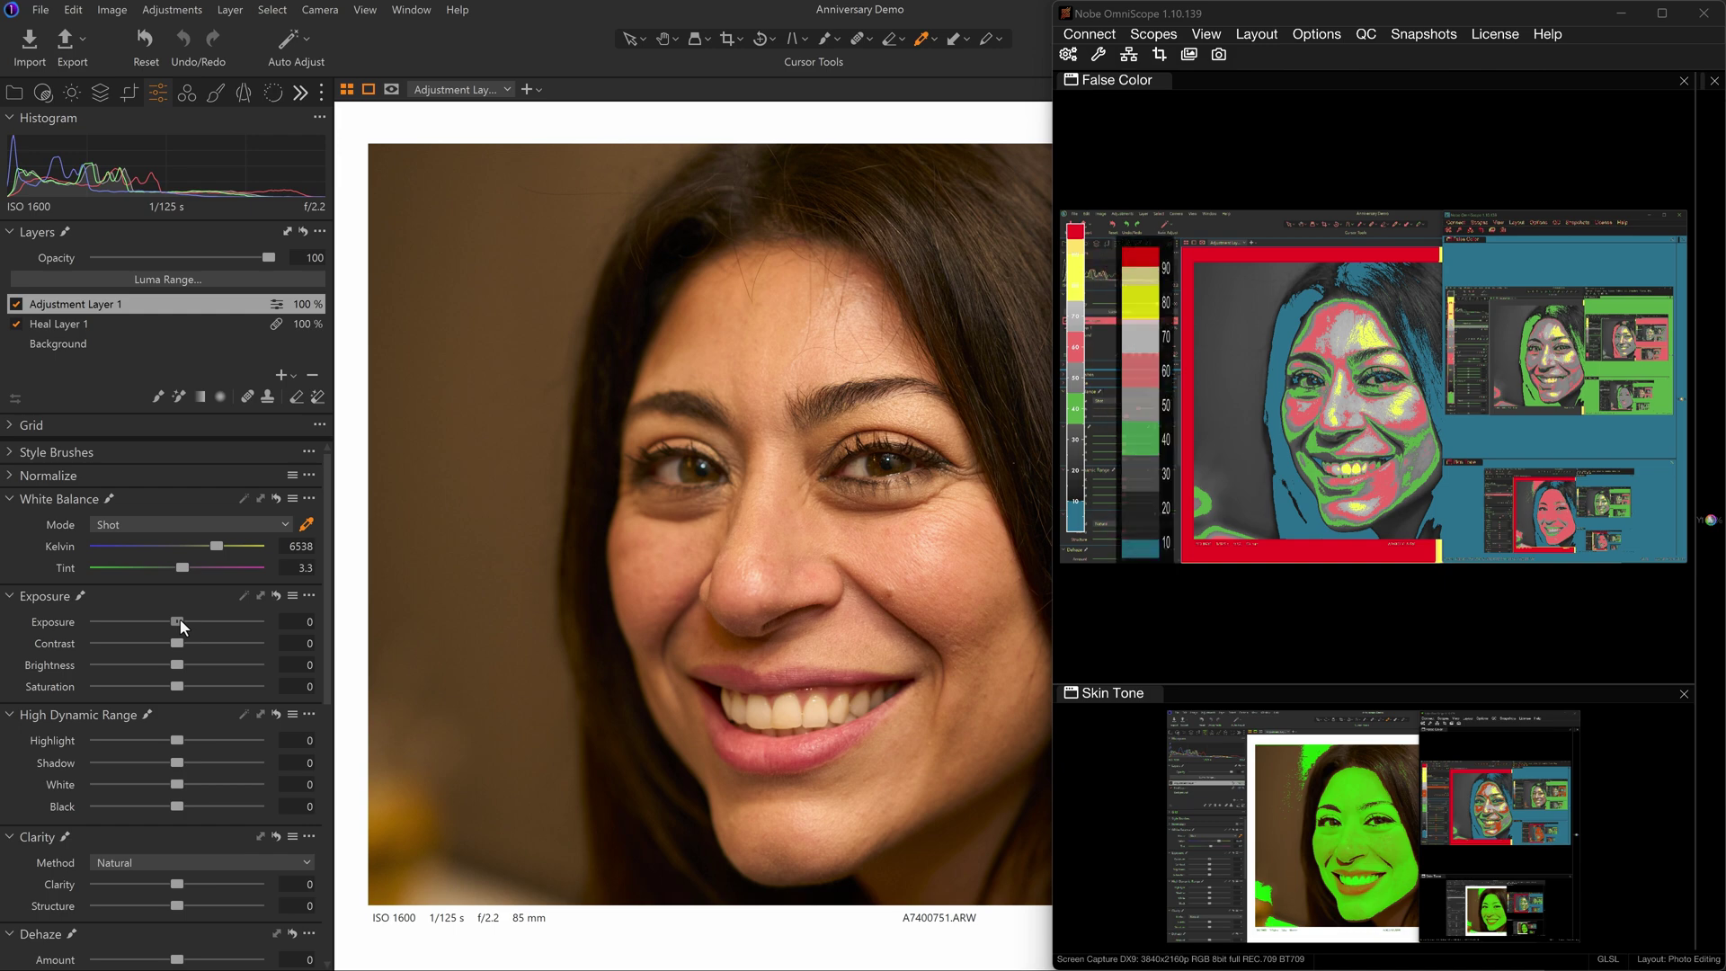
pyautogui.moveTo(180, 618)
pyautogui.mouseDown()
pyautogui.moveTo(218, 622)
pyautogui.moveTo(157, 631)
pyautogui.mouseUp()
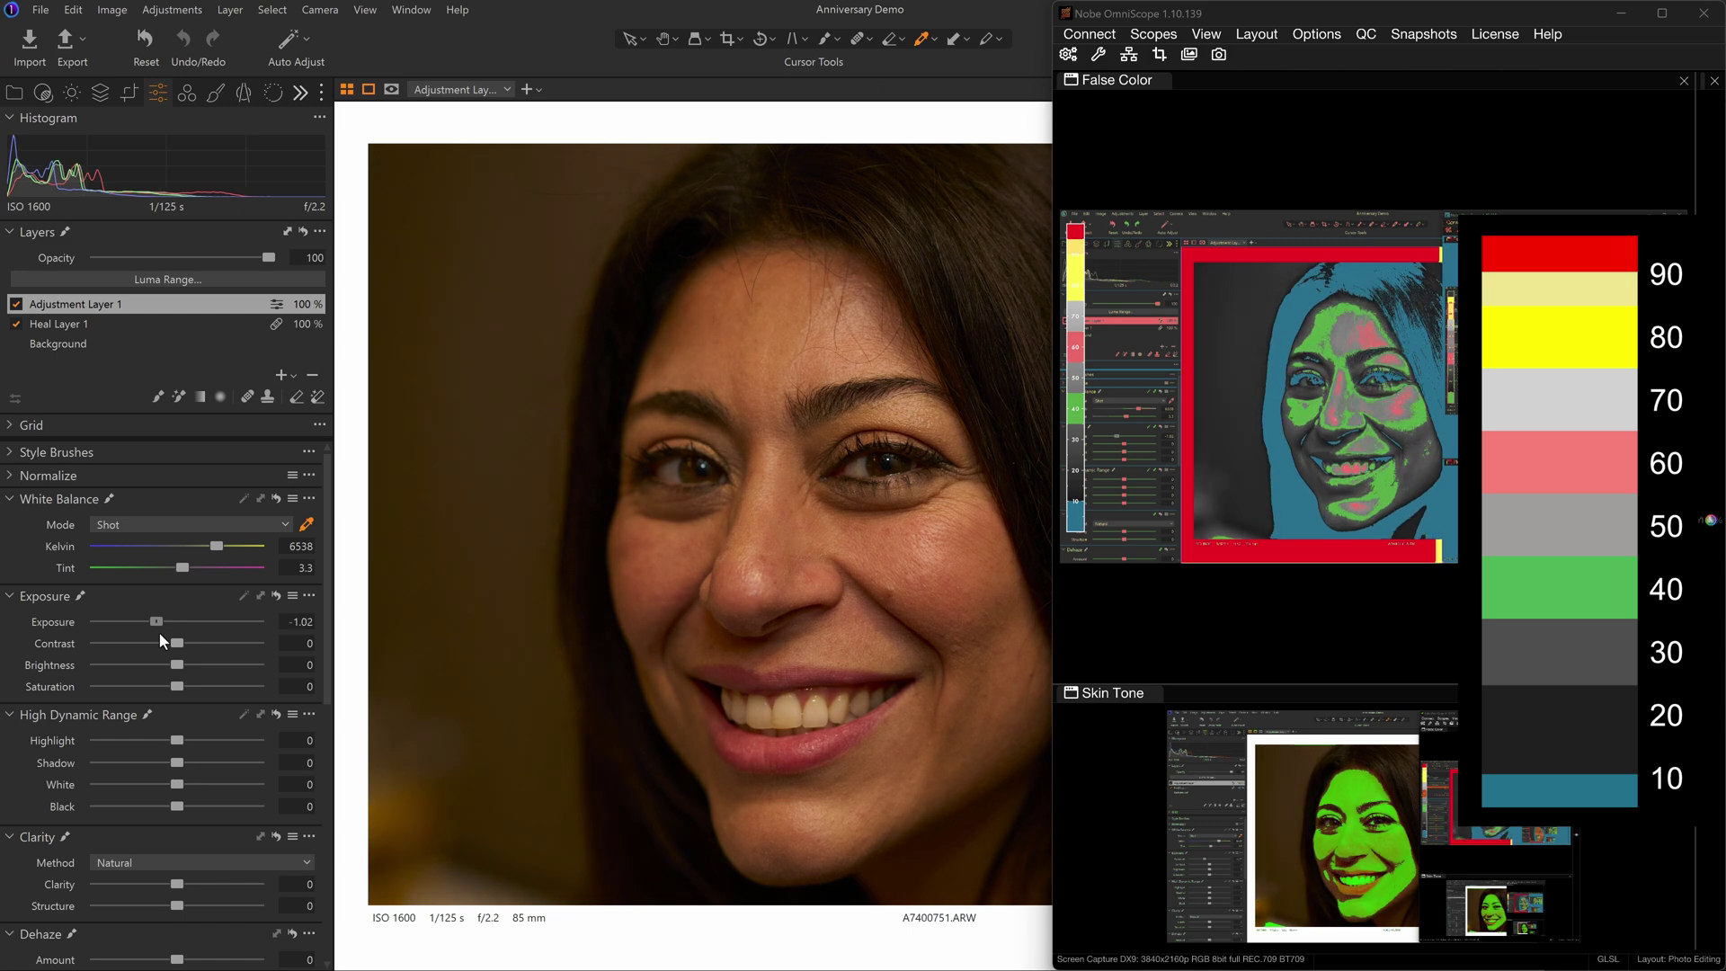
pyautogui.moveTo(159, 630); pyautogui.dragTo(180, 631)
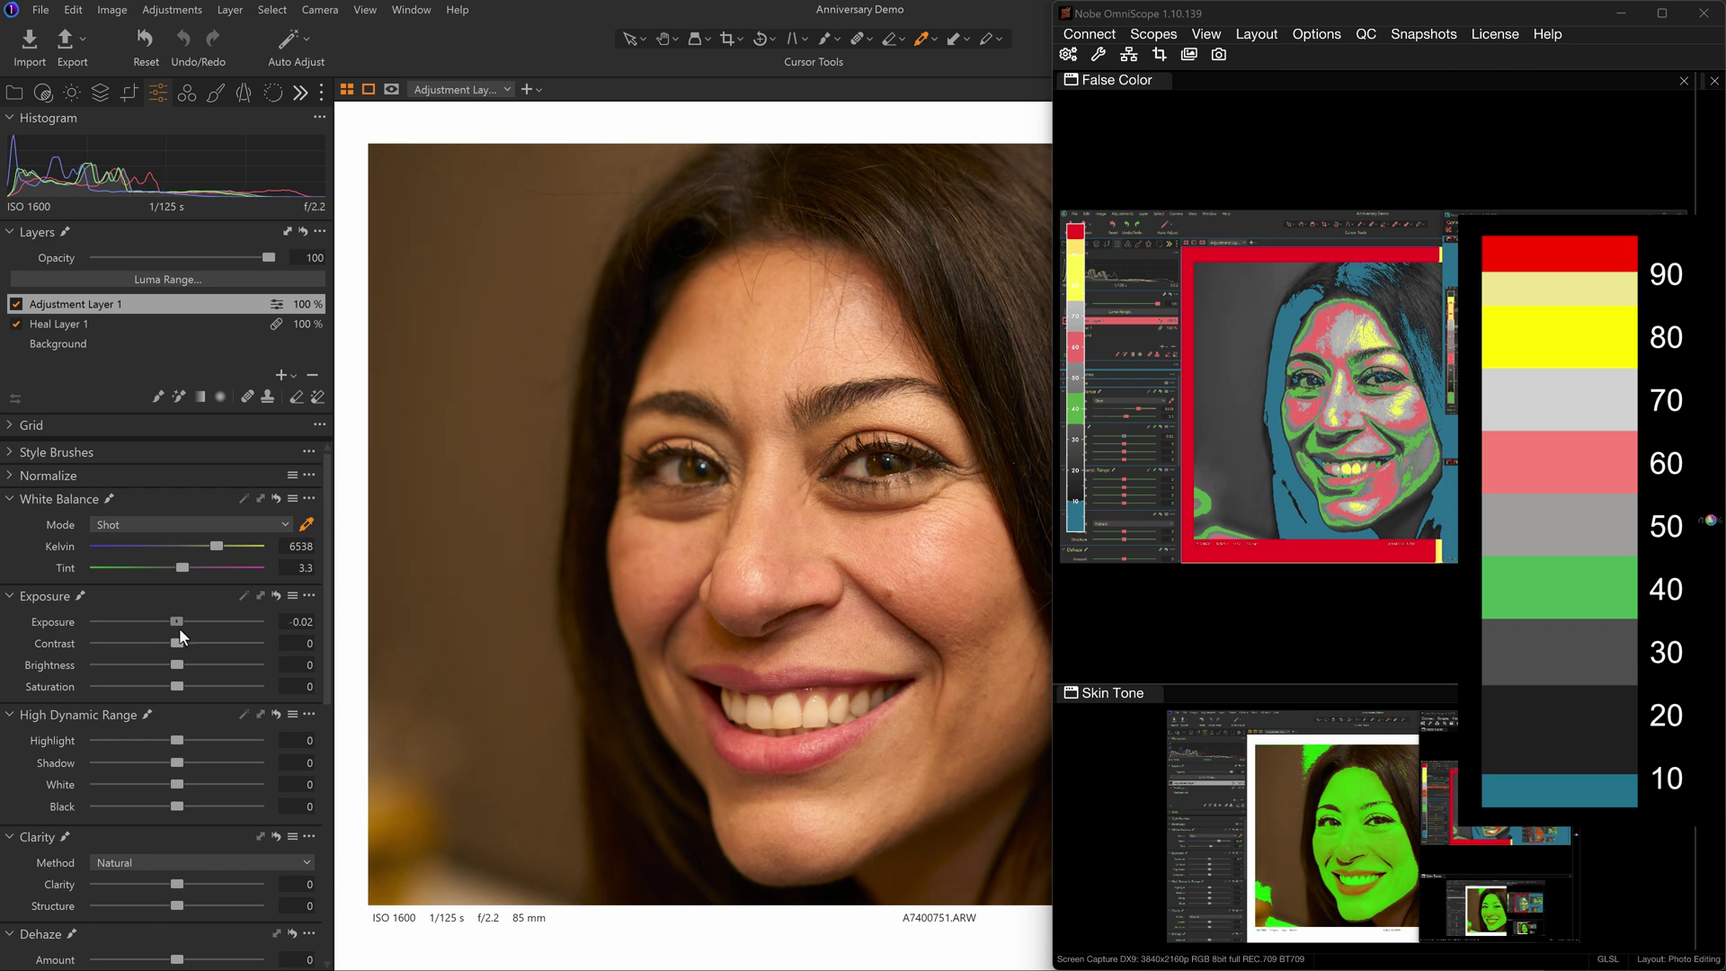
pyautogui.doubleClick(179, 625)
pyautogui.moveTo(181, 622); pyautogui.dragTo(181, 621)
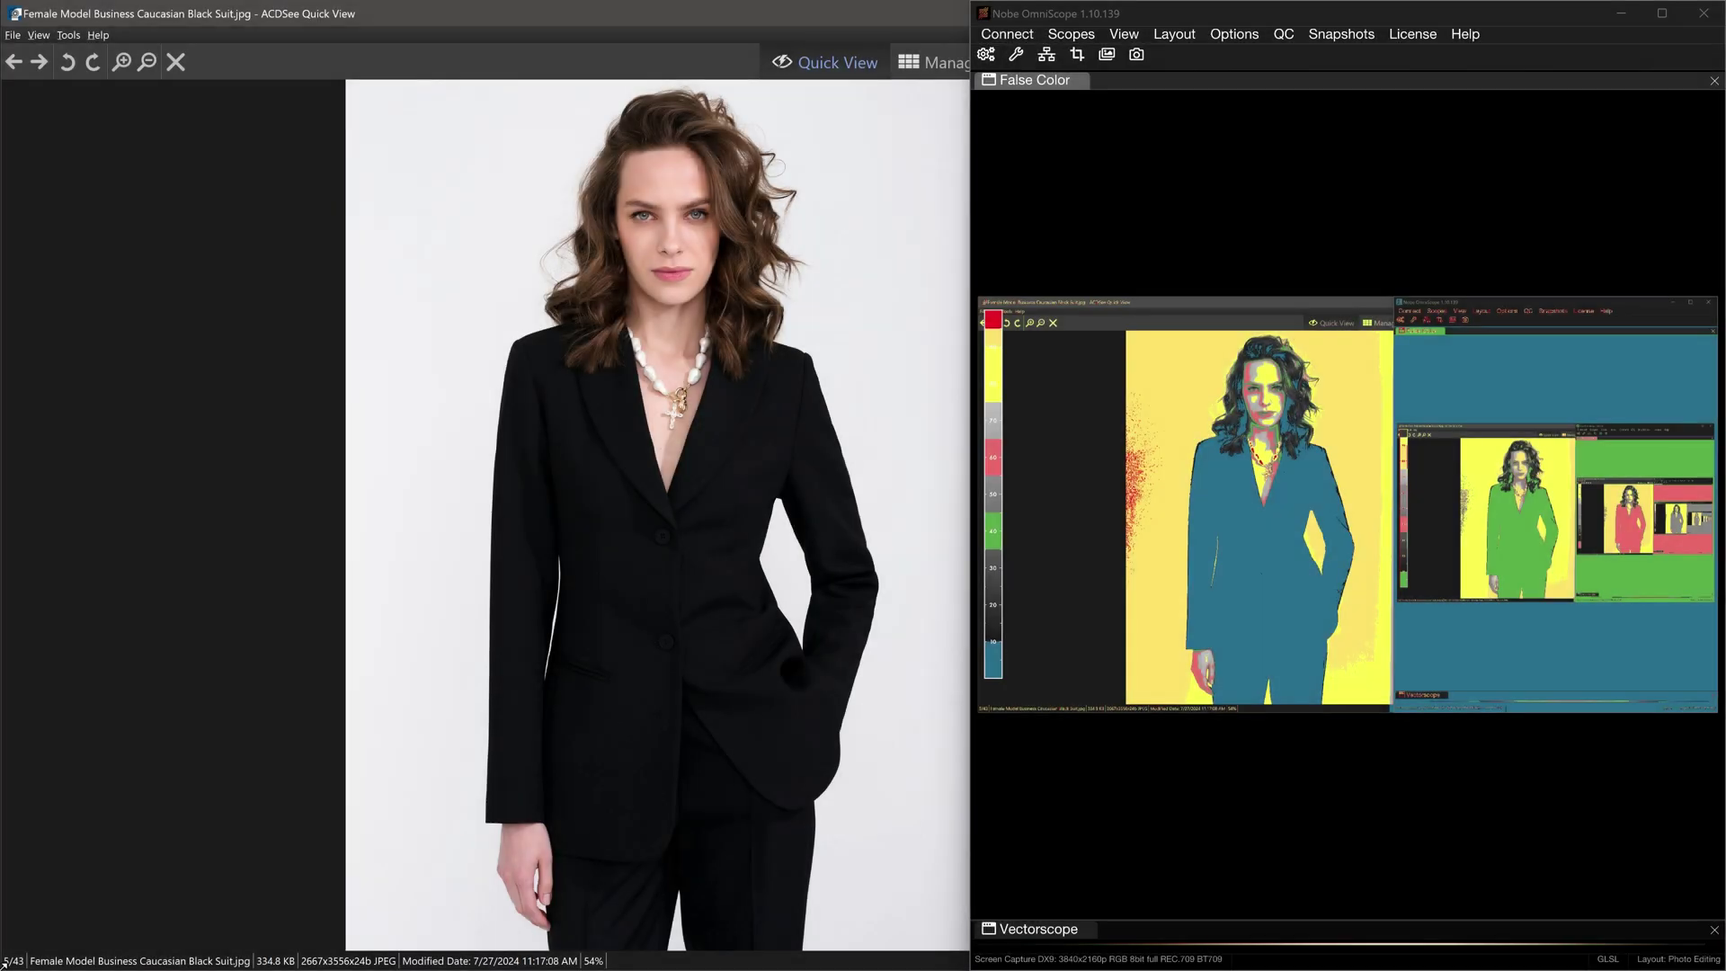
# Step: Page through the next three model portraits in ACDSee Quick View to compare their skin exposure in False Color
pyautogui.press('pagedown')
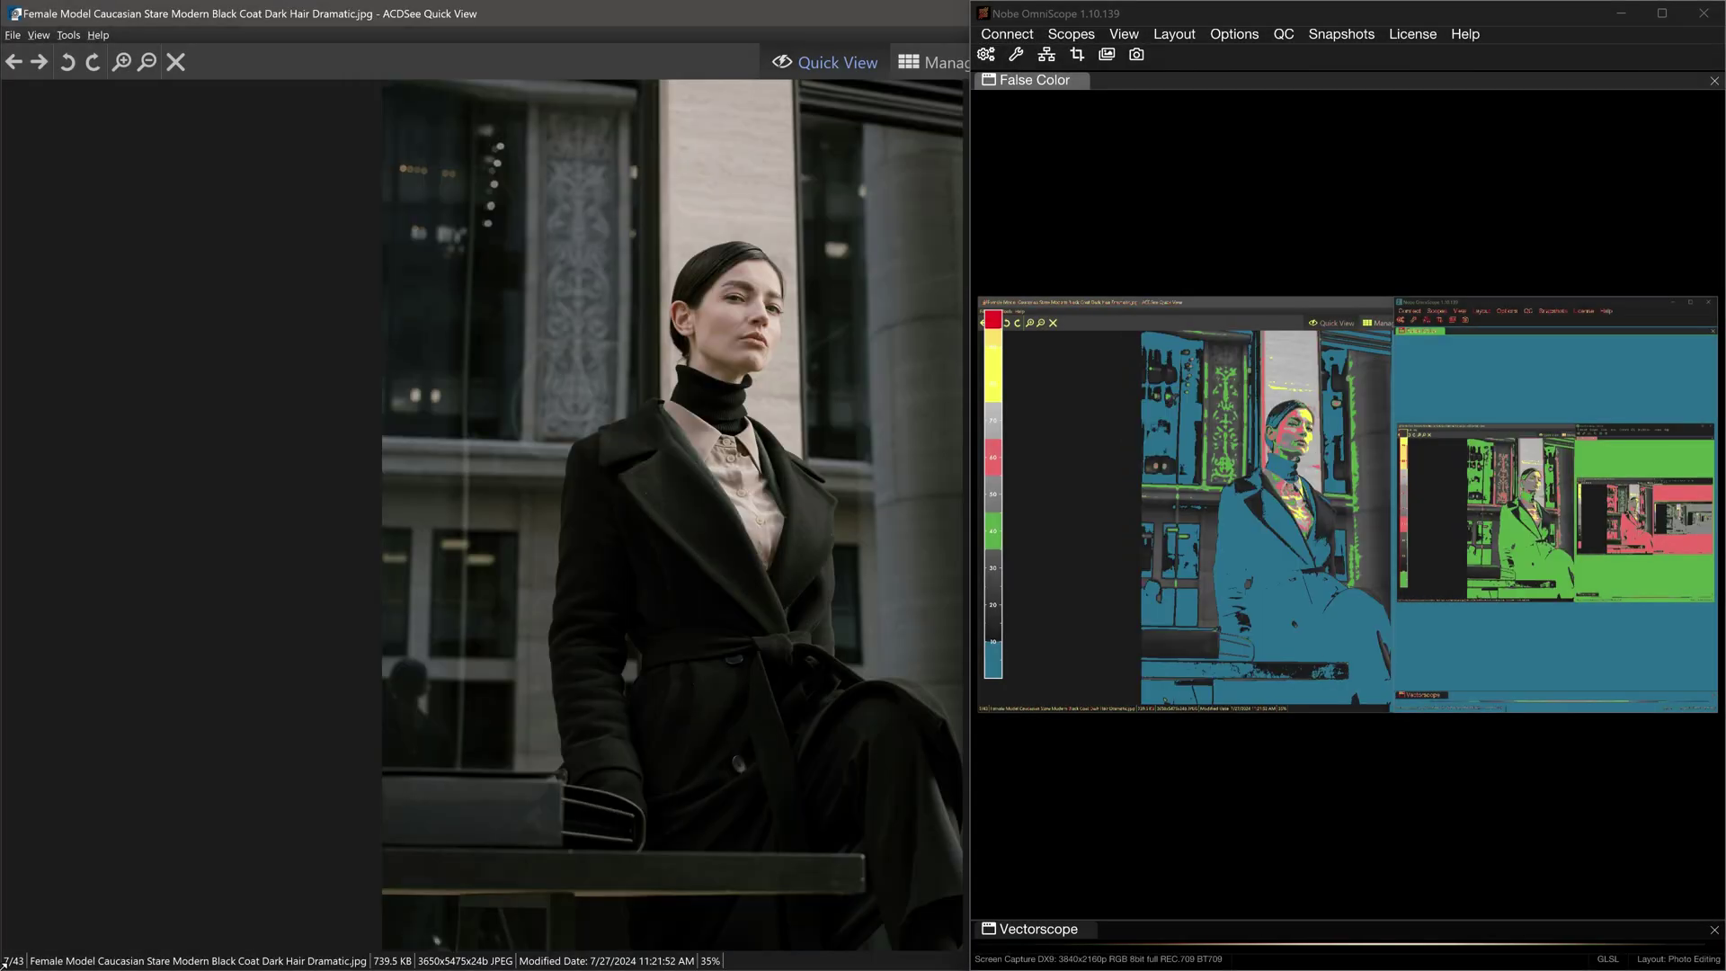
pyautogui.press('pagedown')
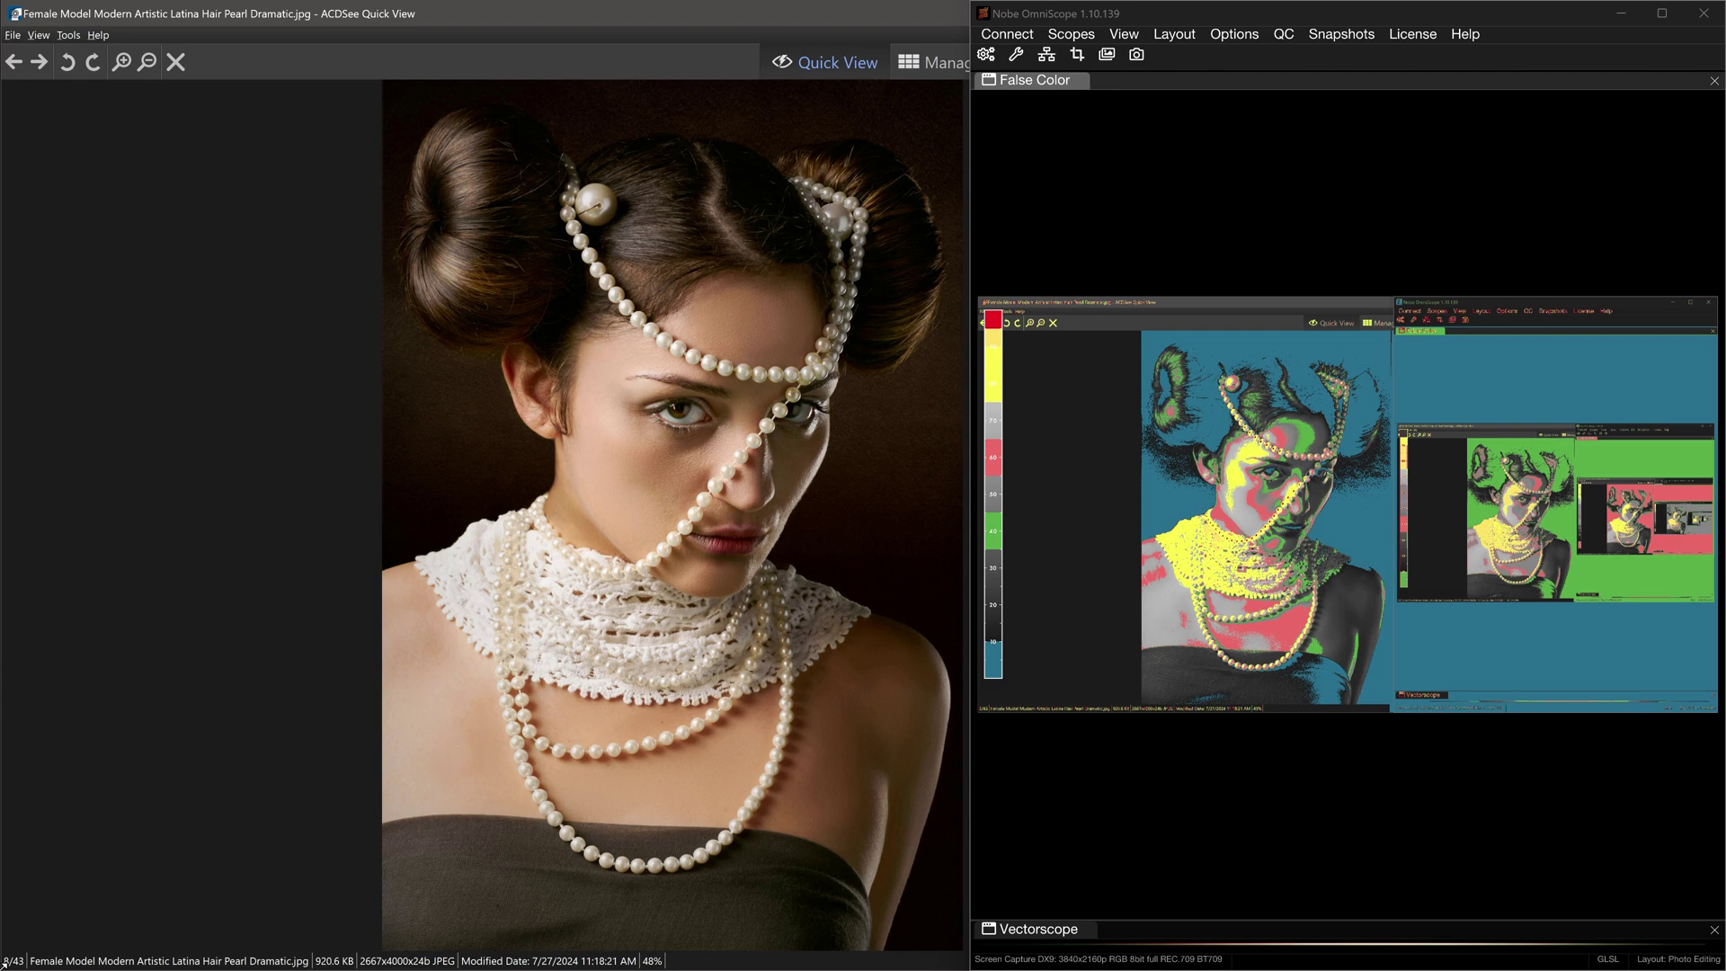
pyautogui.press('pagedown')
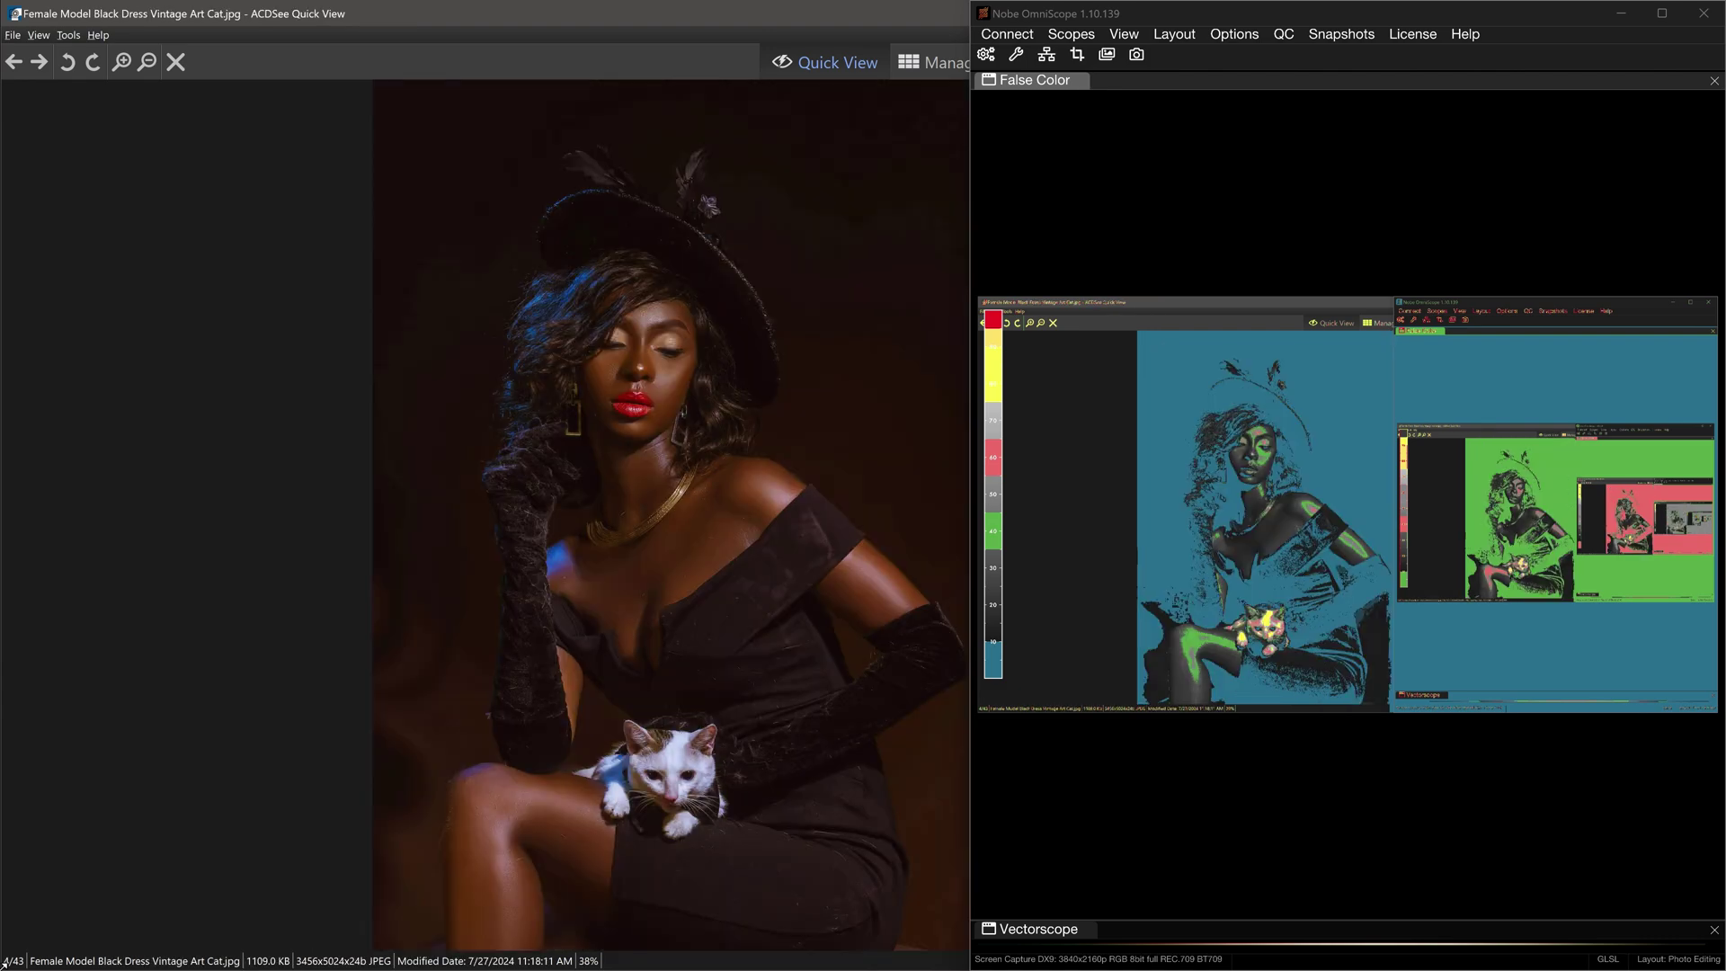
# Step: Page through the stacked-faces and matching-hoodies portraits in ACDSee Quick View to compare how False Color maps their skin
pyautogui.press('pagedown')
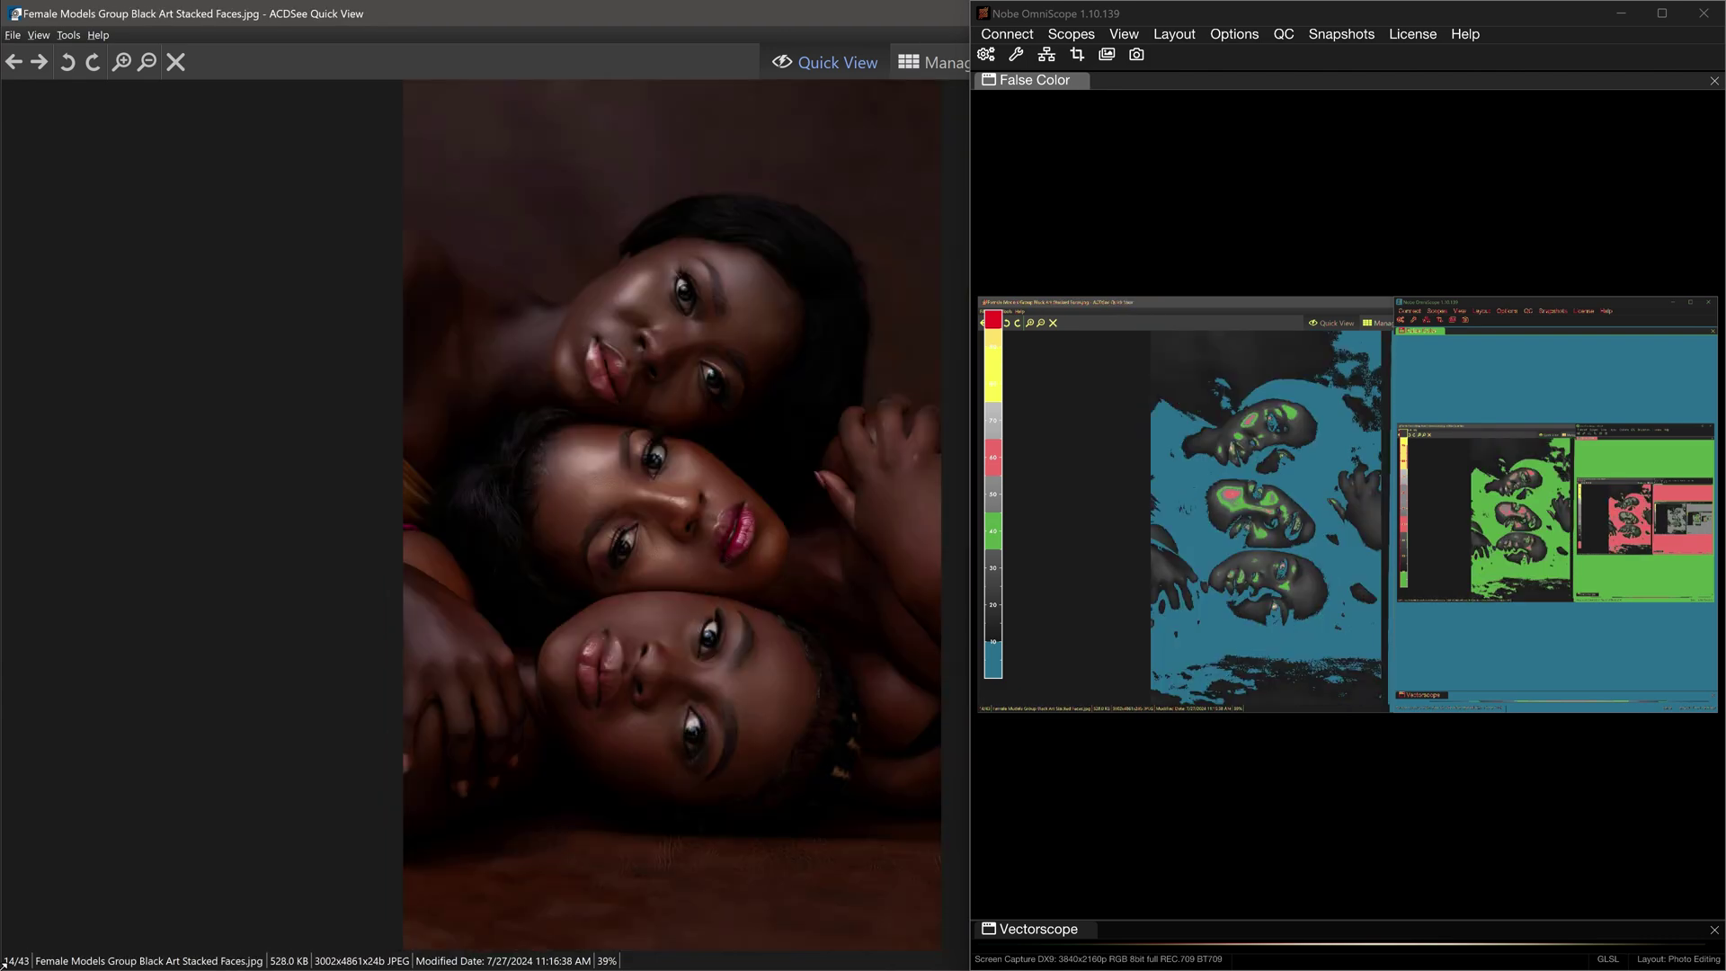
pyautogui.press('pageup')
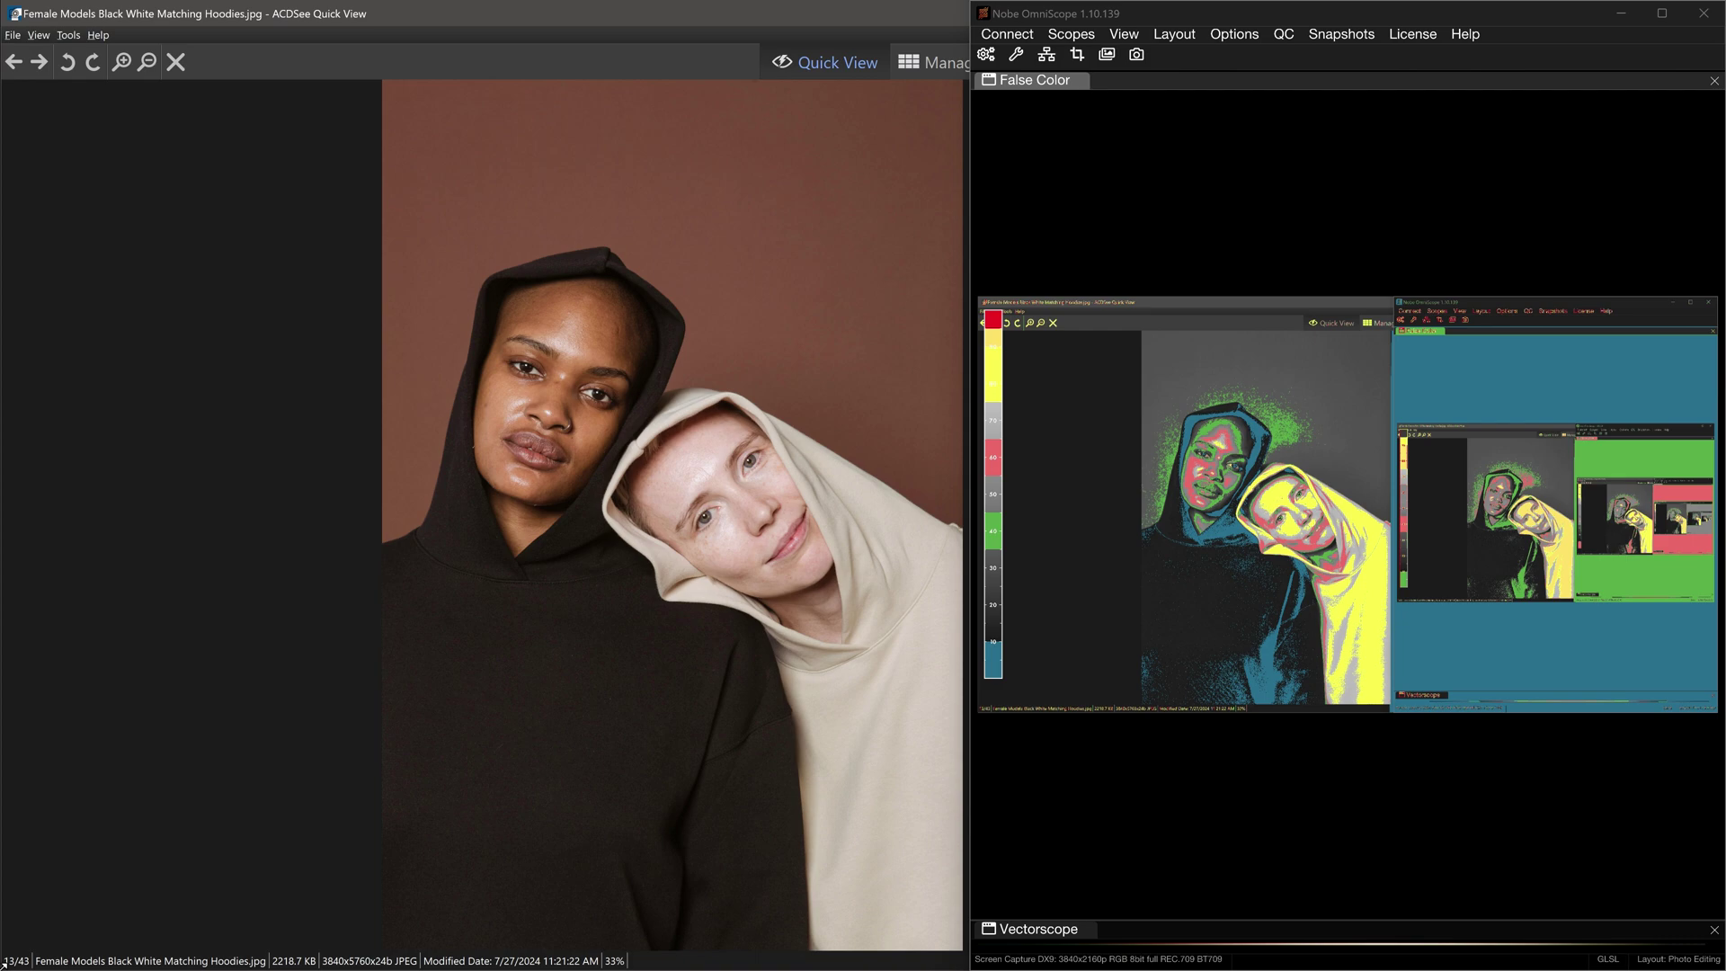
pyautogui.press('pageup')
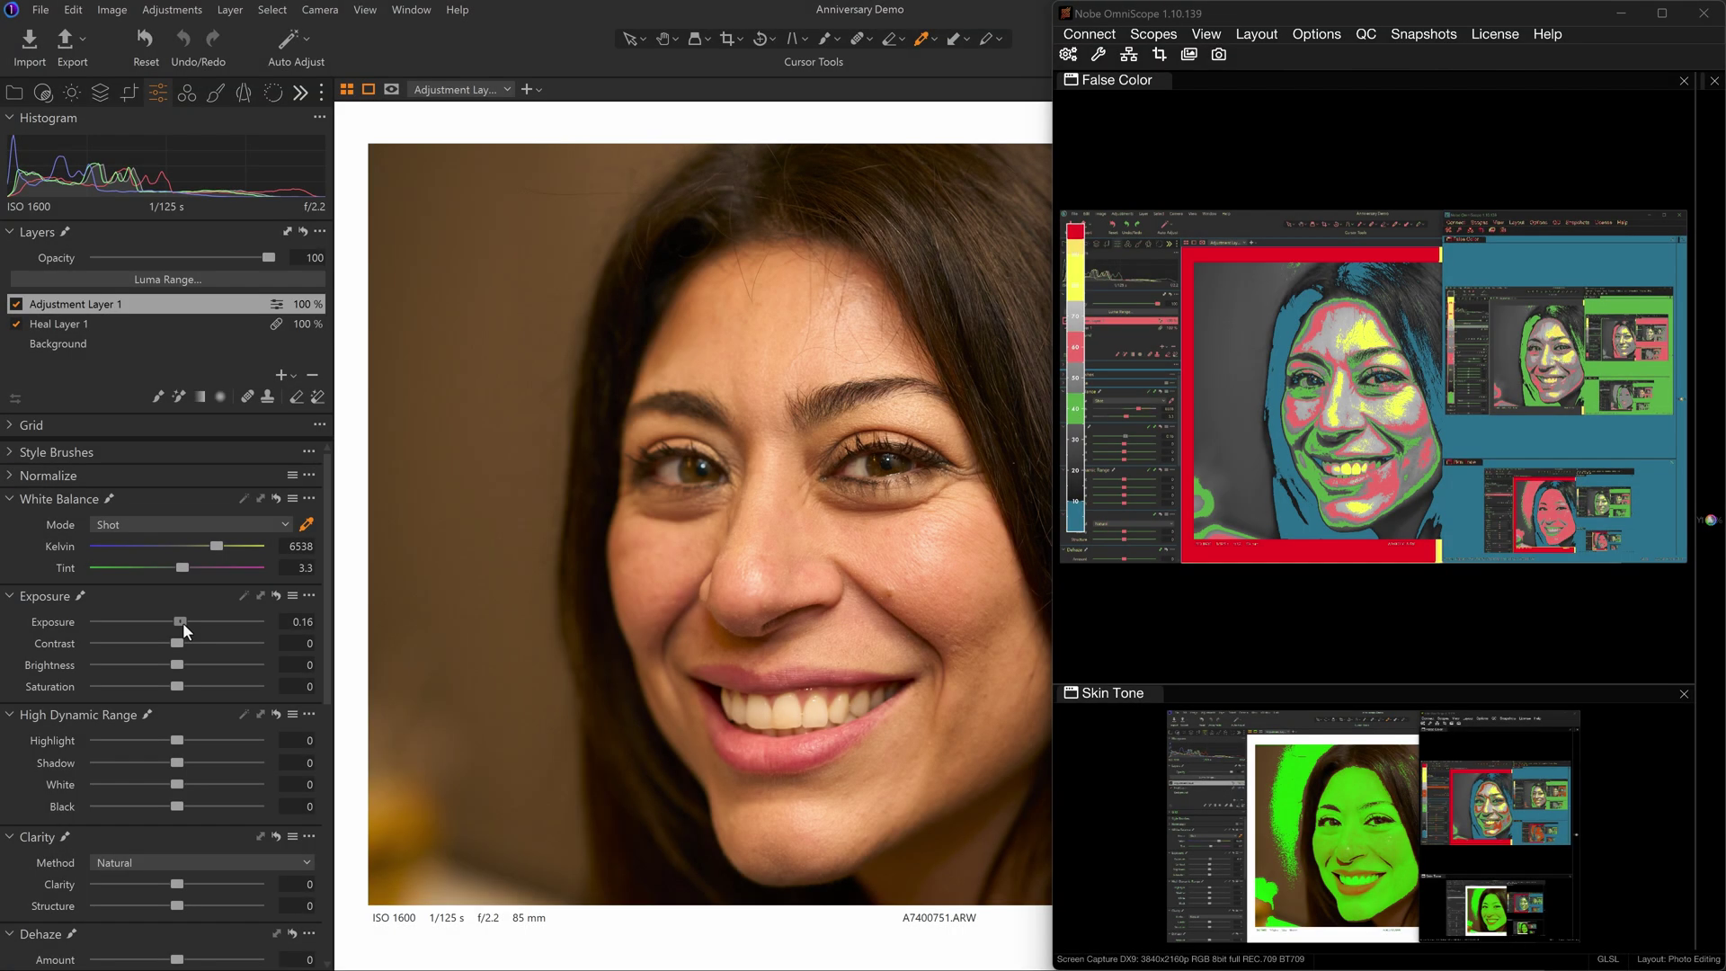
# Step: Switch to Capture One, raise the exposure of Adjustment Layer 1 to 0.31 and rename the layer Exp
pyautogui.moveTo(182, 621); pyautogui.dragTo(186, 623)
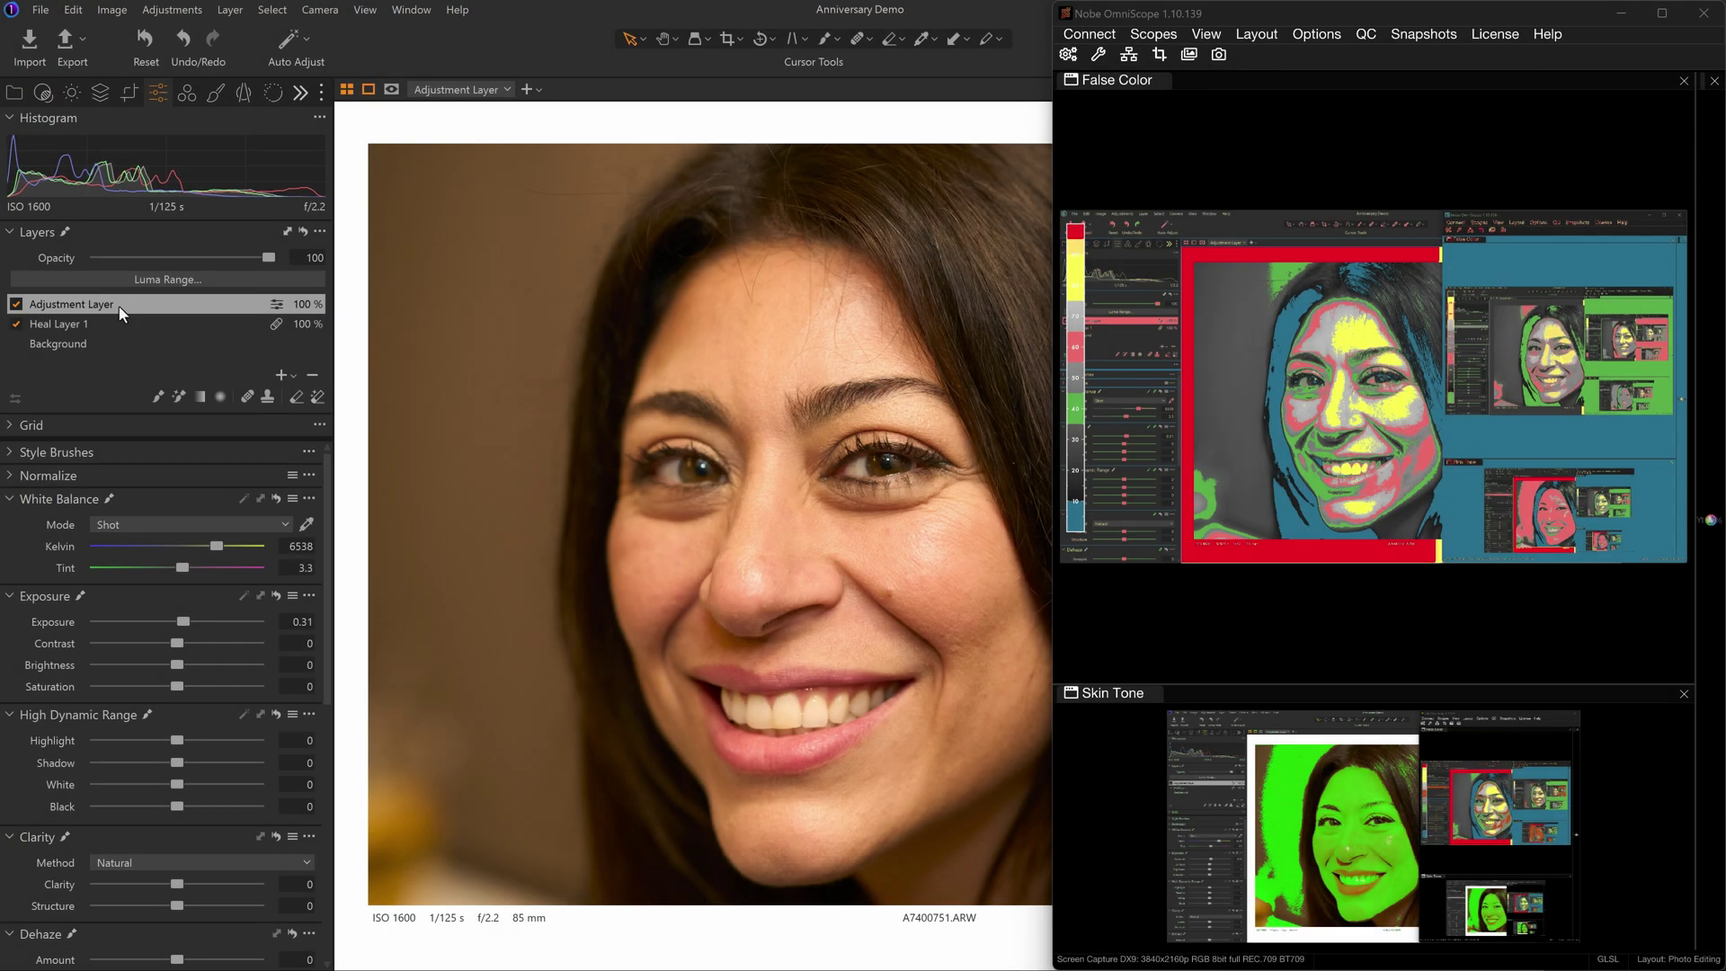
pyautogui.write('Exp')
pyautogui.press('Return')
# Step: Add a new filled adjustment layer above Exp and name it WB
pyautogui.click(293, 375)
pyautogui.click(331, 415)
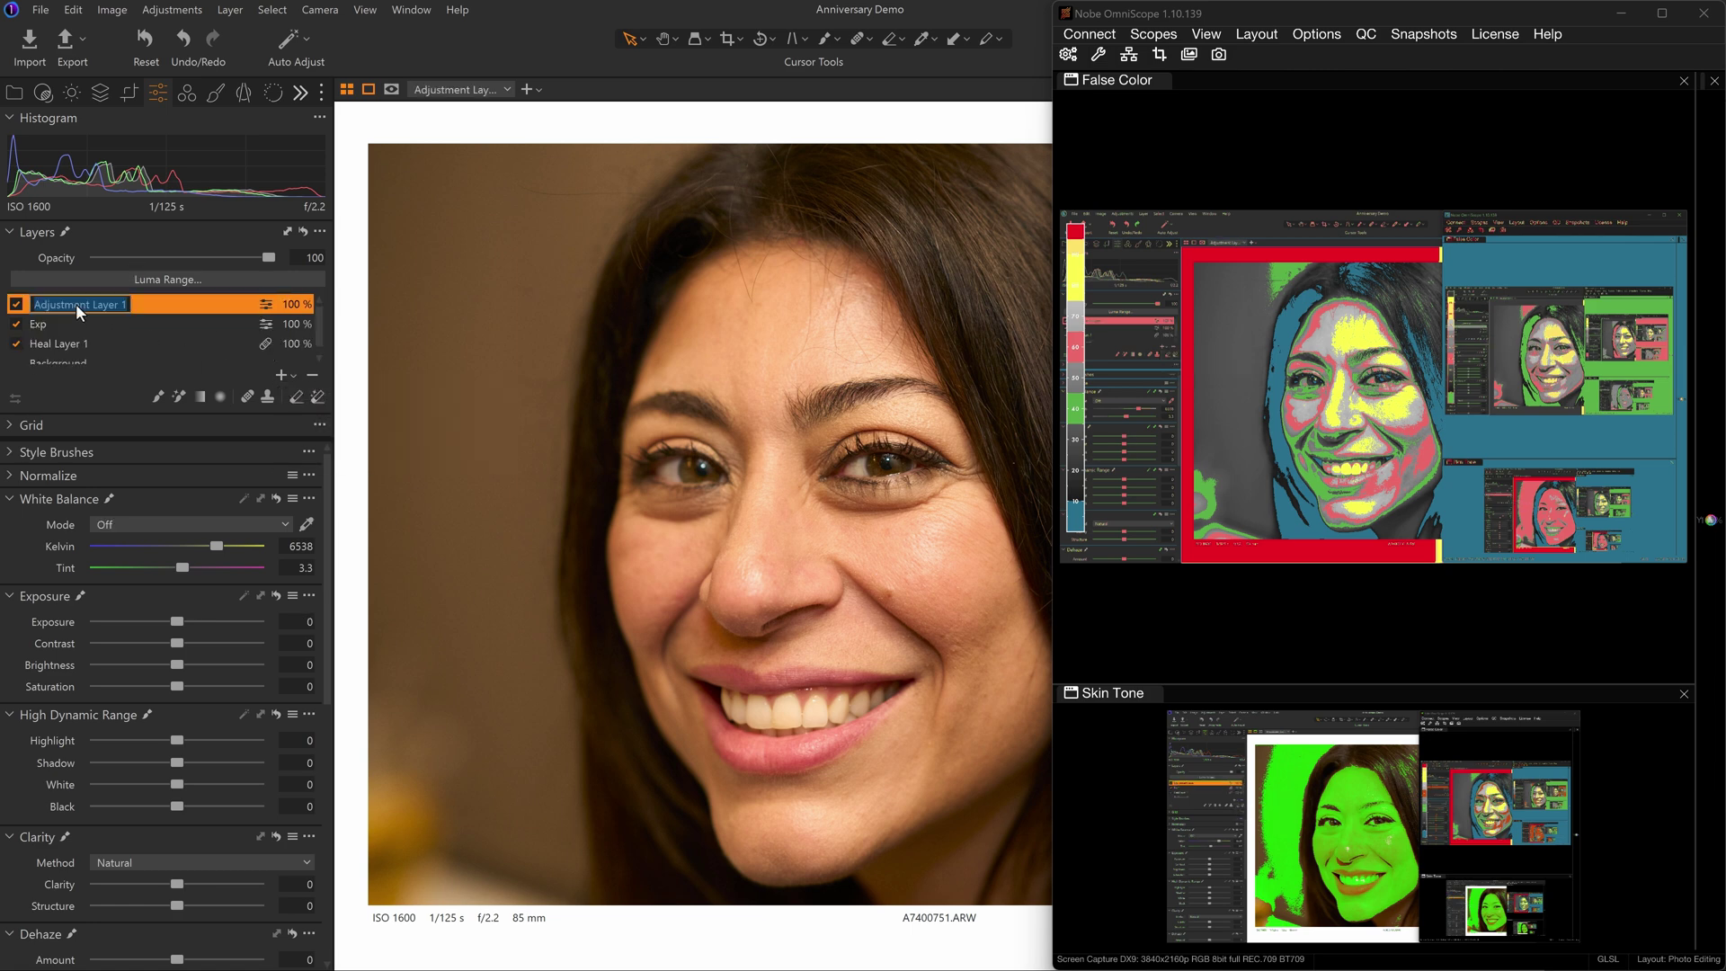
pyautogui.doubleClick(75, 304)
pyautogui.write('WB')
# Step: Pick the WB layer's white balance from the eye, and widen the Vectorscope pane beside False Color and Skin Tone
pyautogui.click(304, 529)
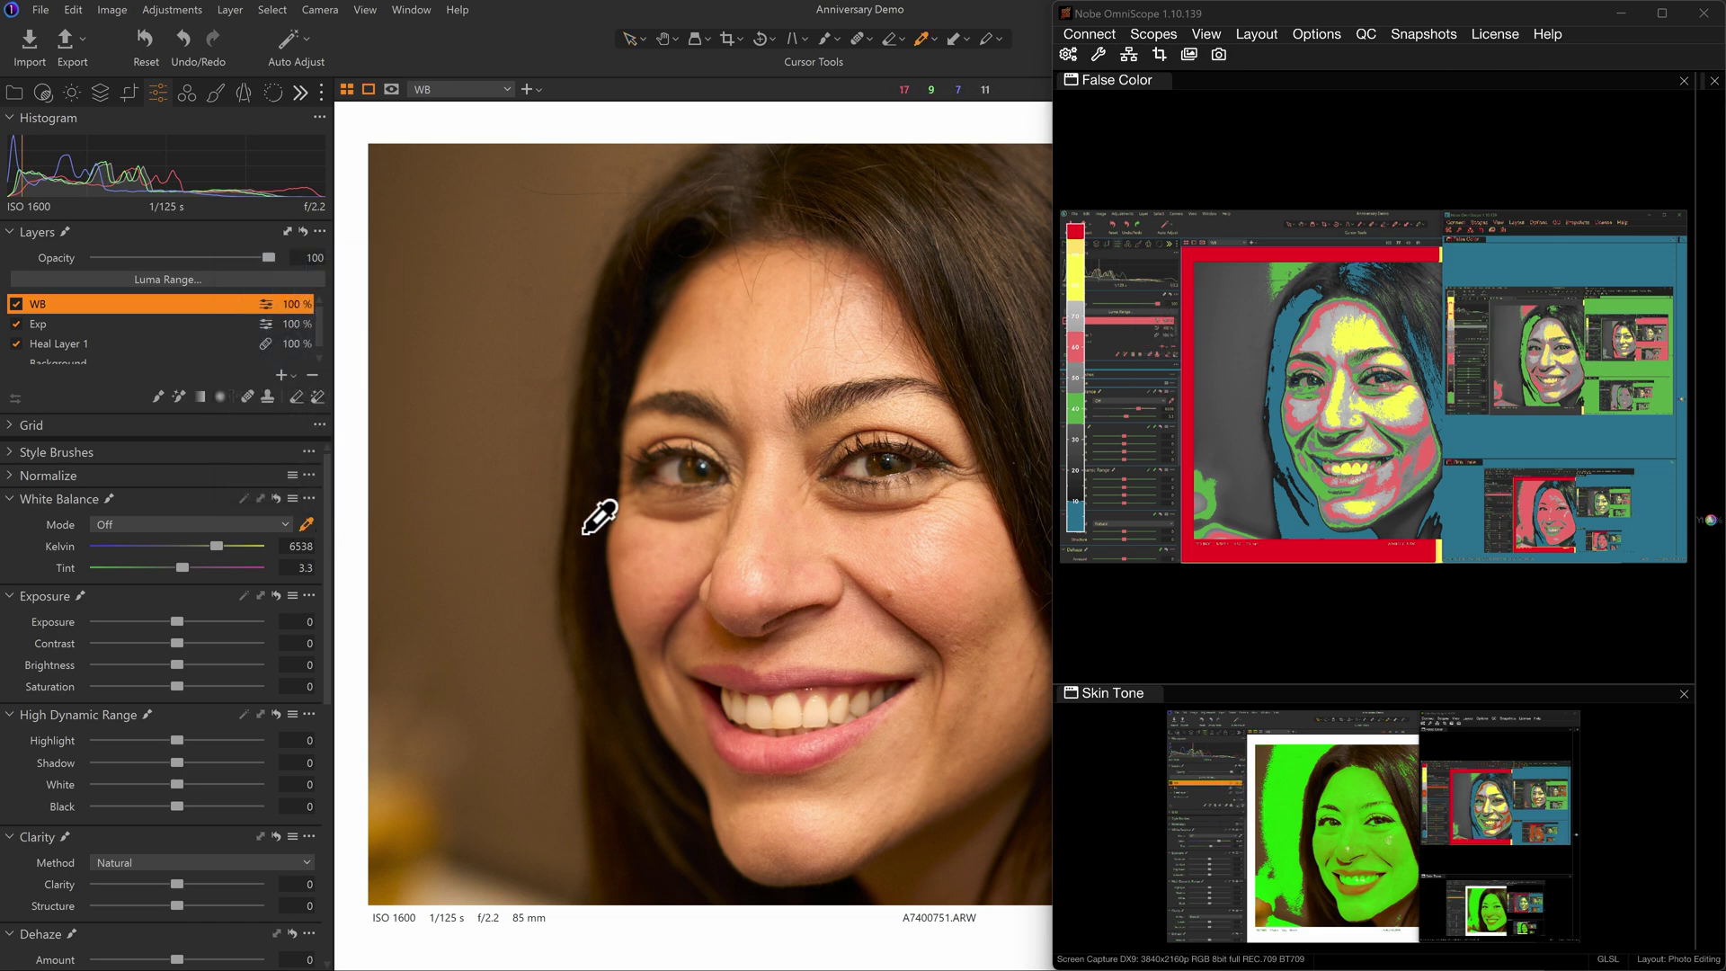
pyautogui.click(861, 464)
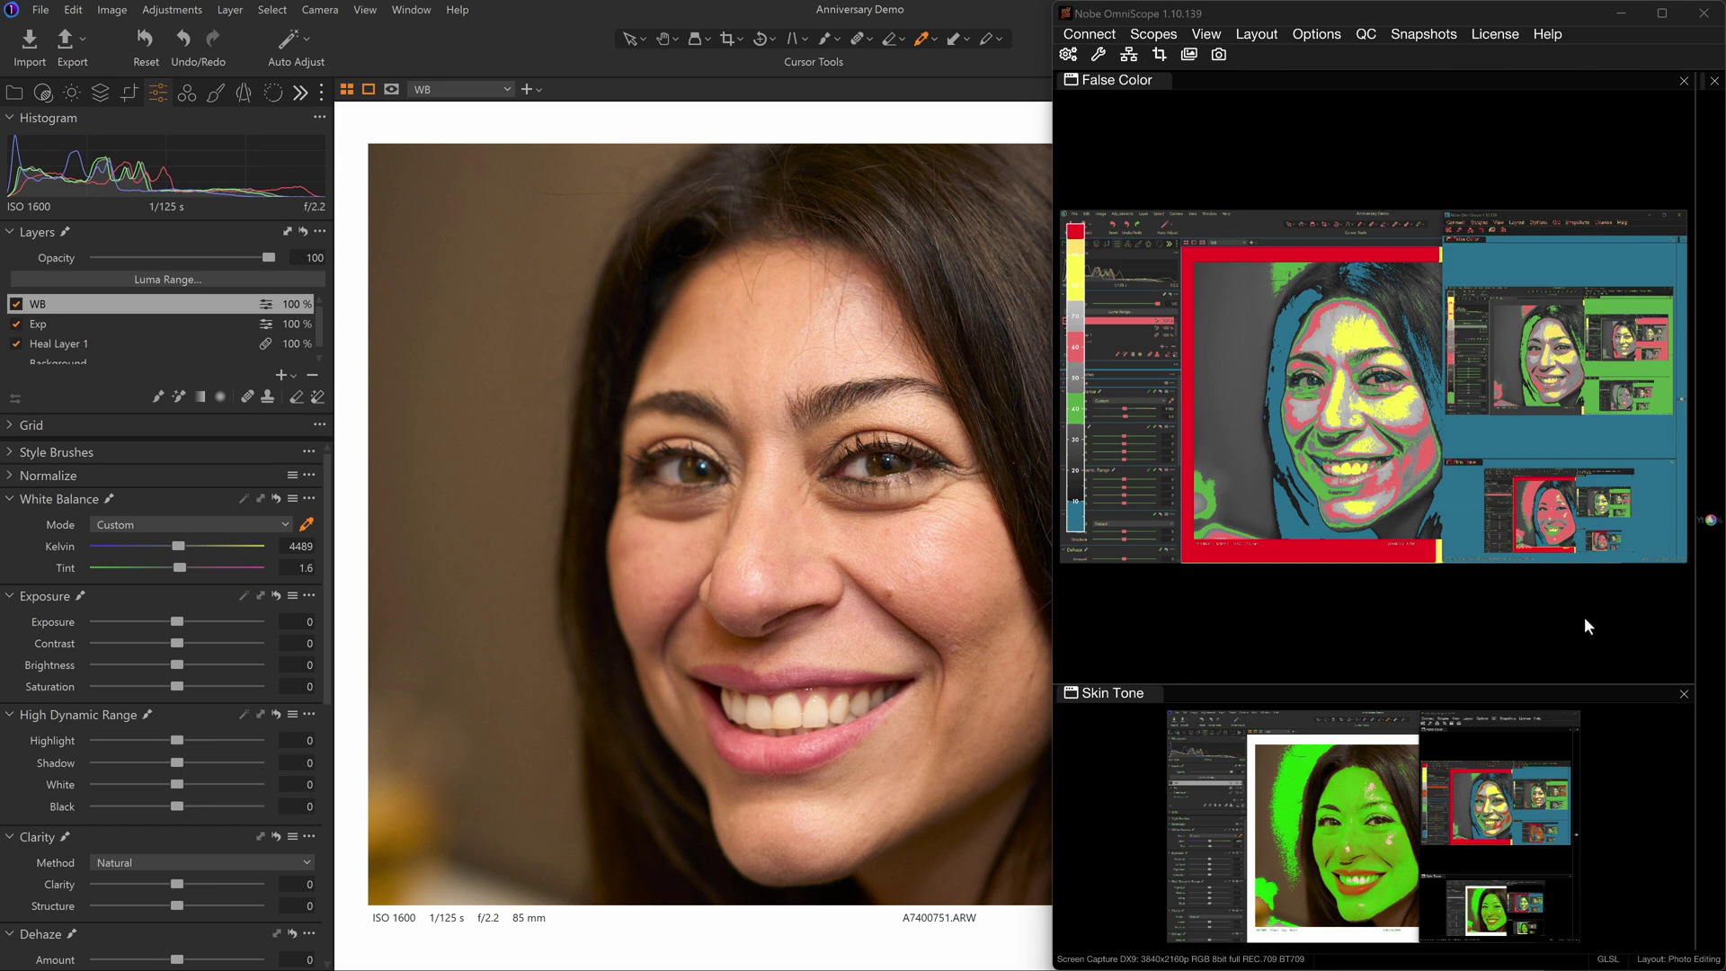
pyautogui.moveTo(1696, 632); pyautogui.dragTo(1017, 626)
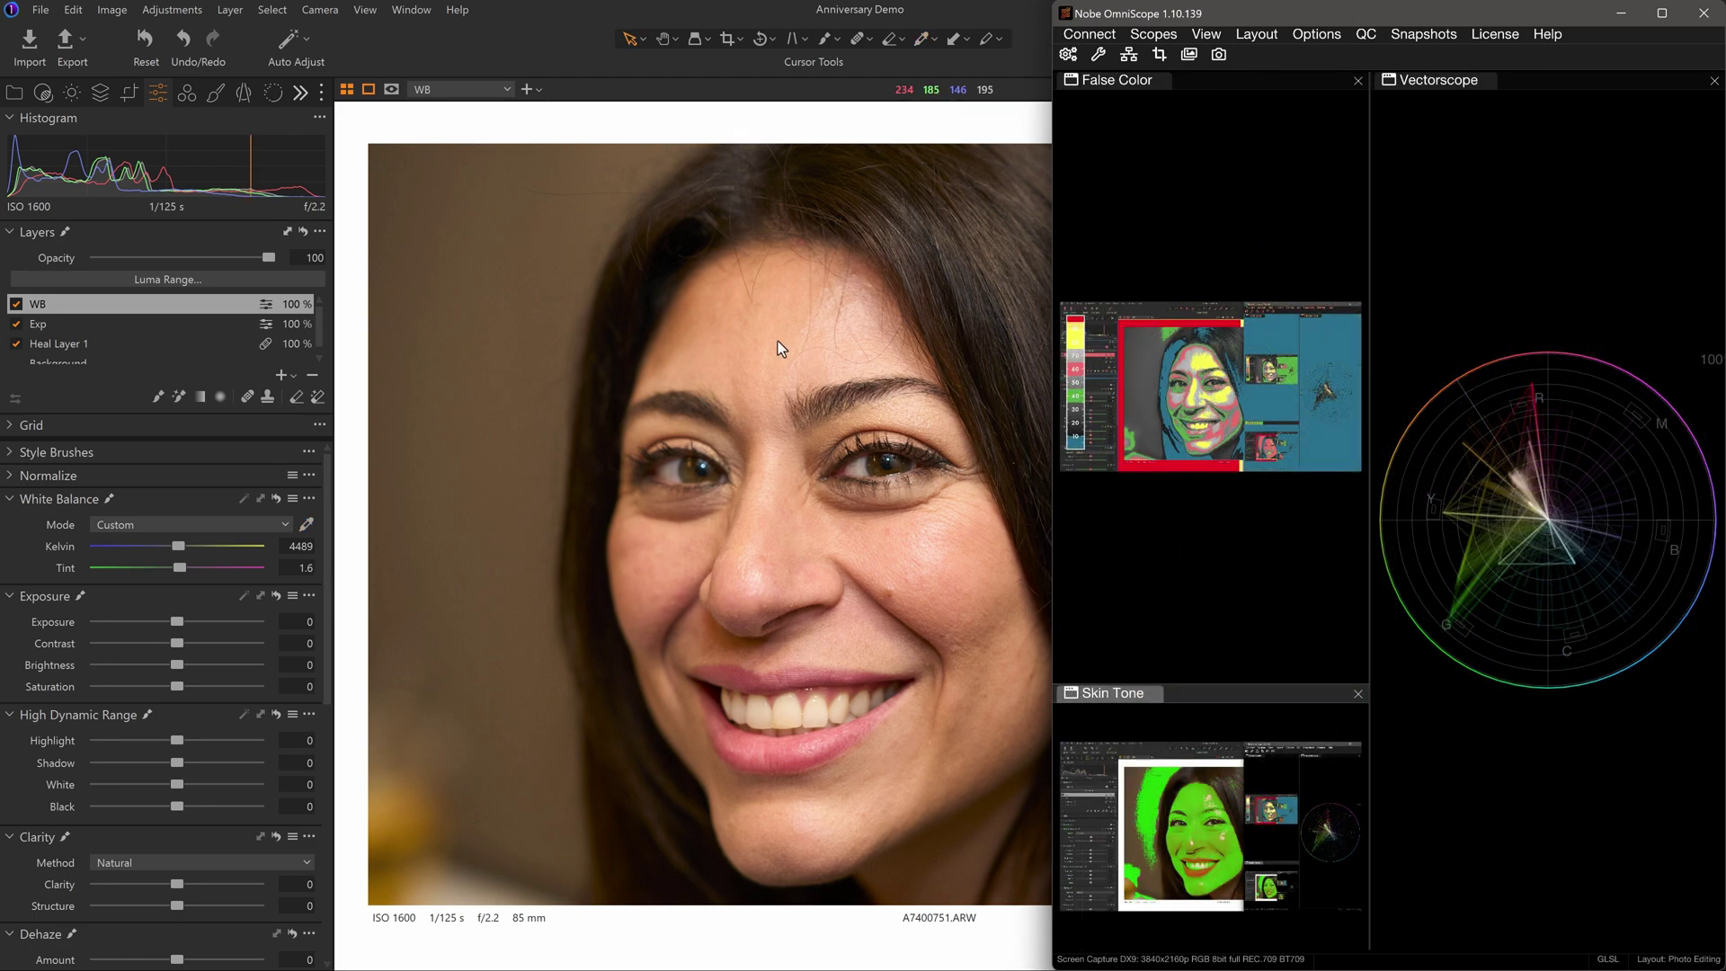
# Step: Examine the forehead's Vectorscope trace using a False Color selection and a close zoom, restoring the full photo and pane widths
pyautogui.scroll(6, 779, 341)
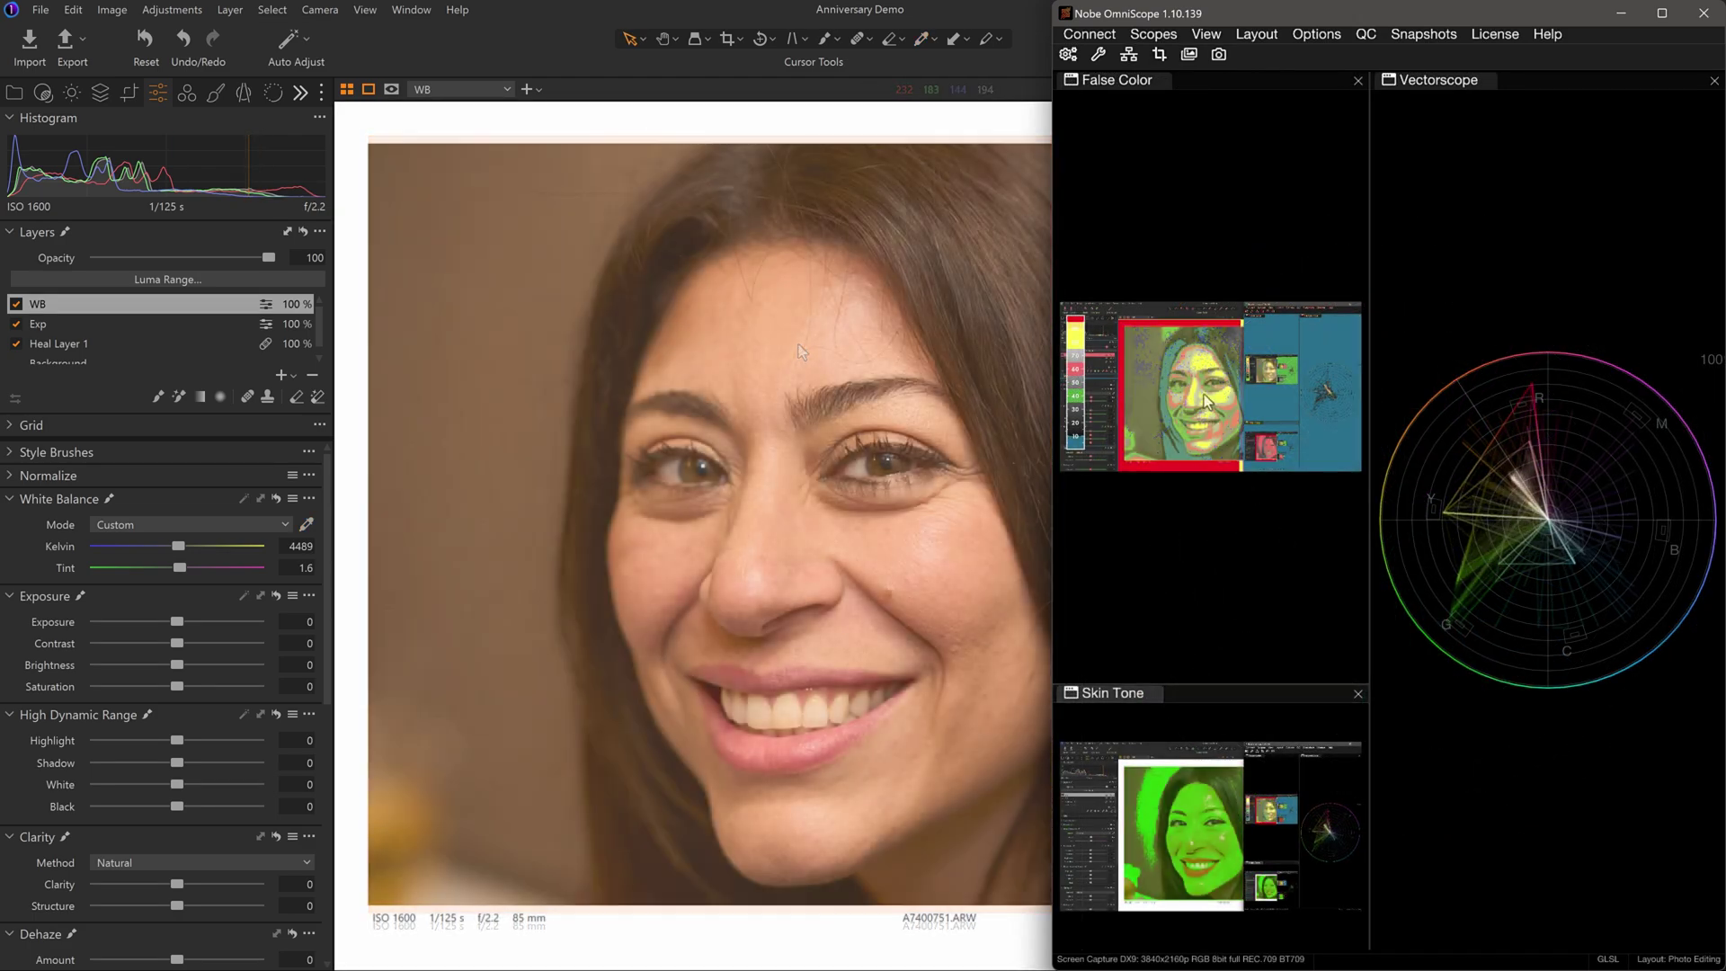
pyautogui.click(1211, 398)
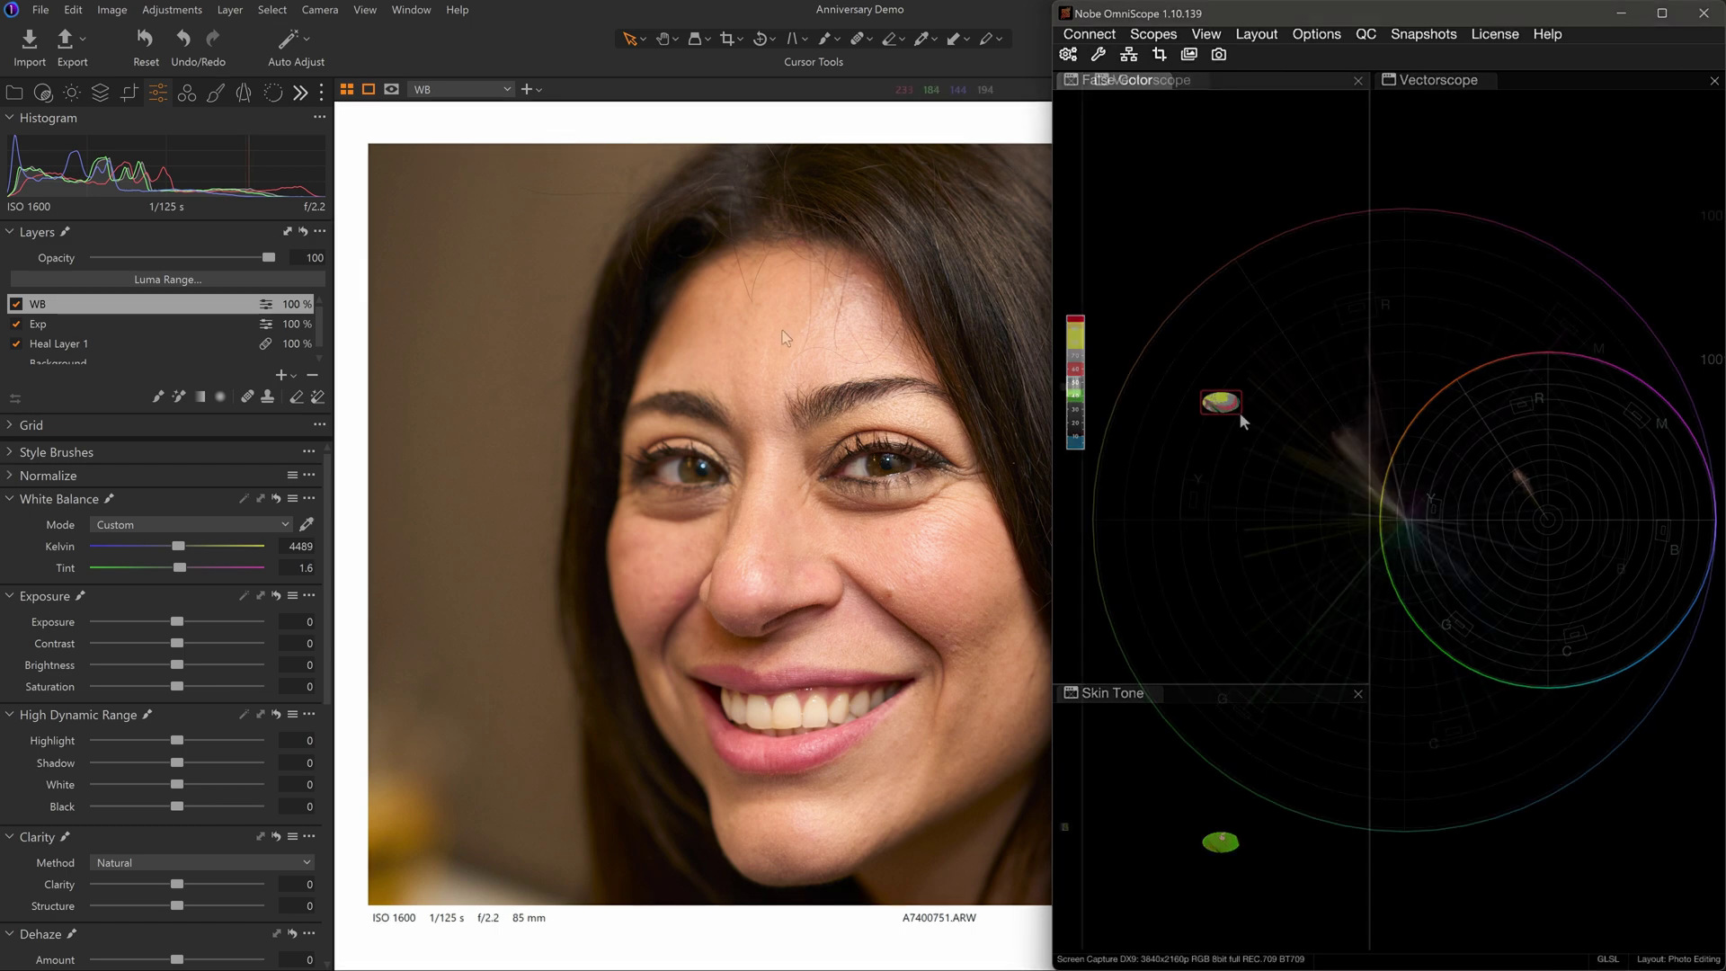
pyautogui.scroll(4, 783, 334)
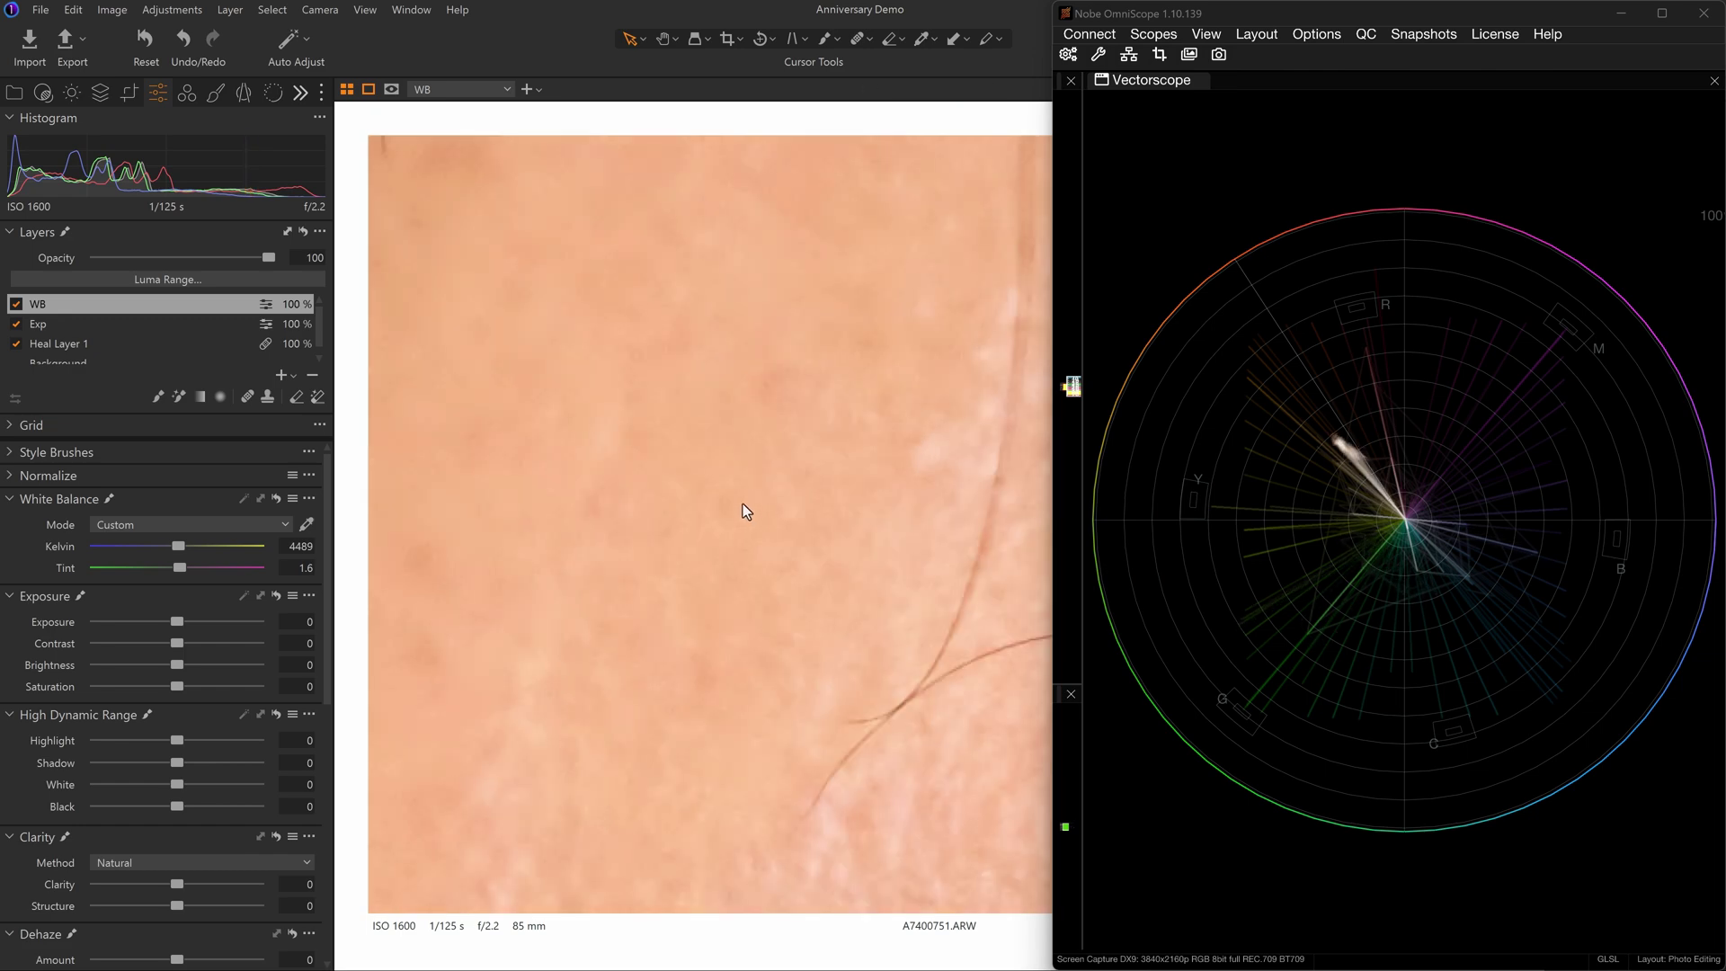
pyautogui.hotkey('ctrl', '0')
pyautogui.moveTo(1082, 512); pyautogui.dragTo(1369, 542)
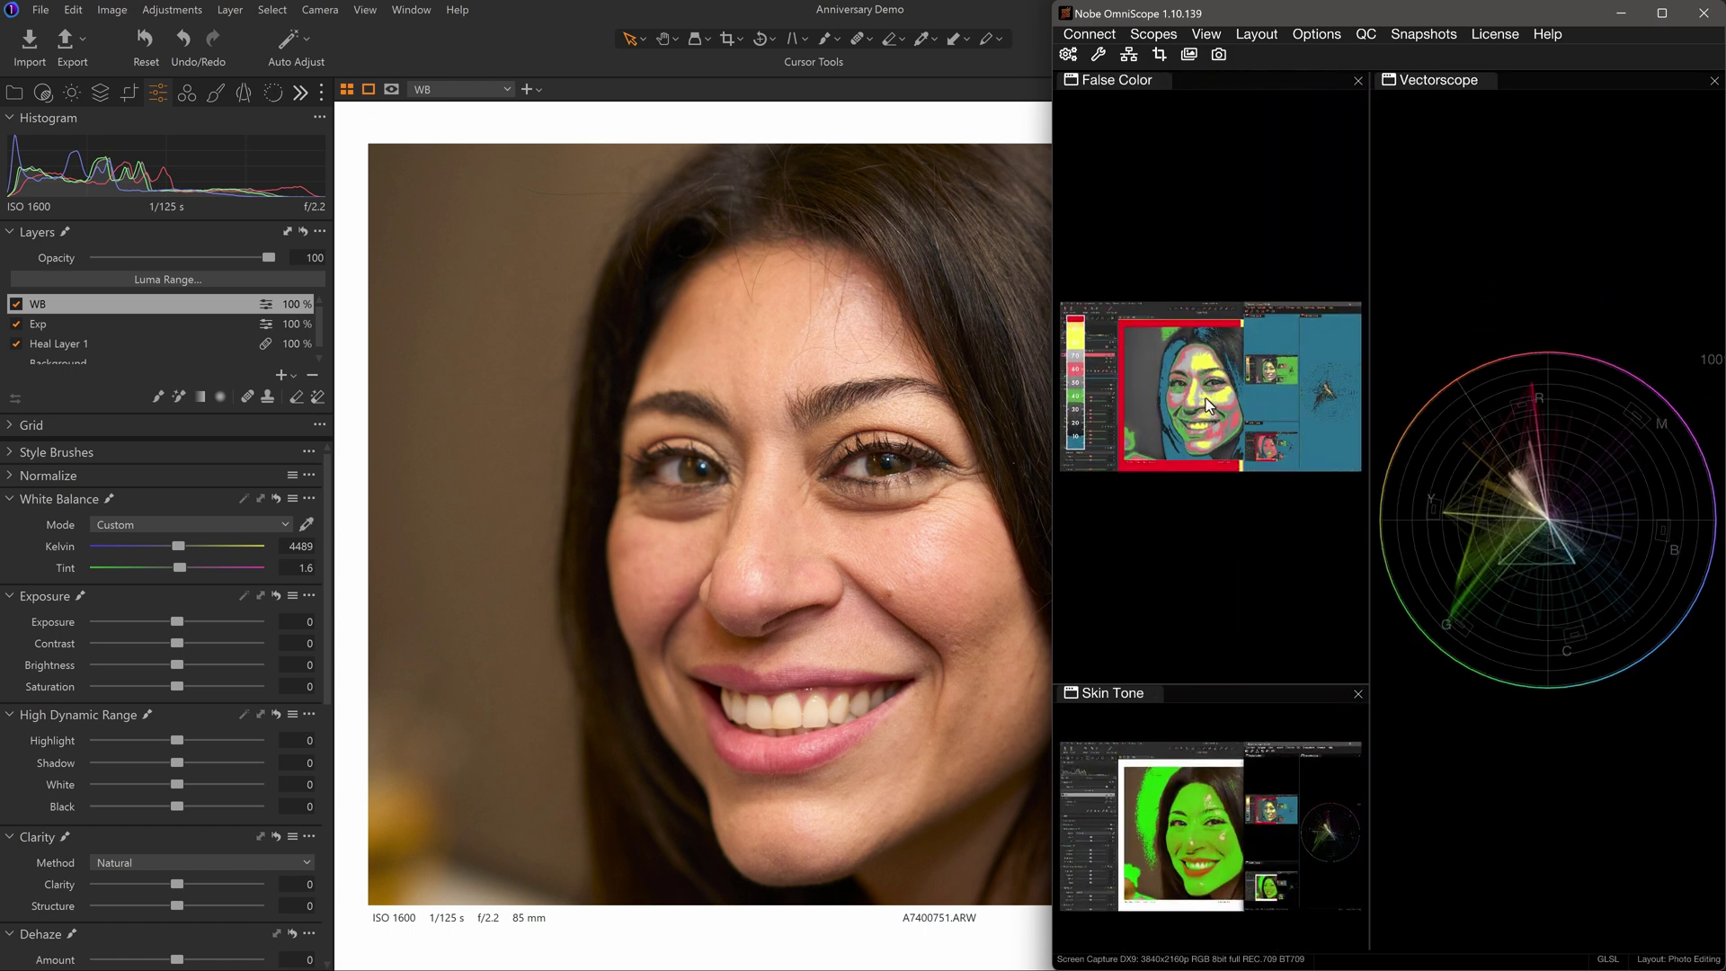
# Step: Isolate the forehead and the whole face with elliptical selections in False Color and Skin Tone to examine their Vectorscope traces
pyautogui.moveTo(1201, 392); pyautogui.dragTo(1237, 407)
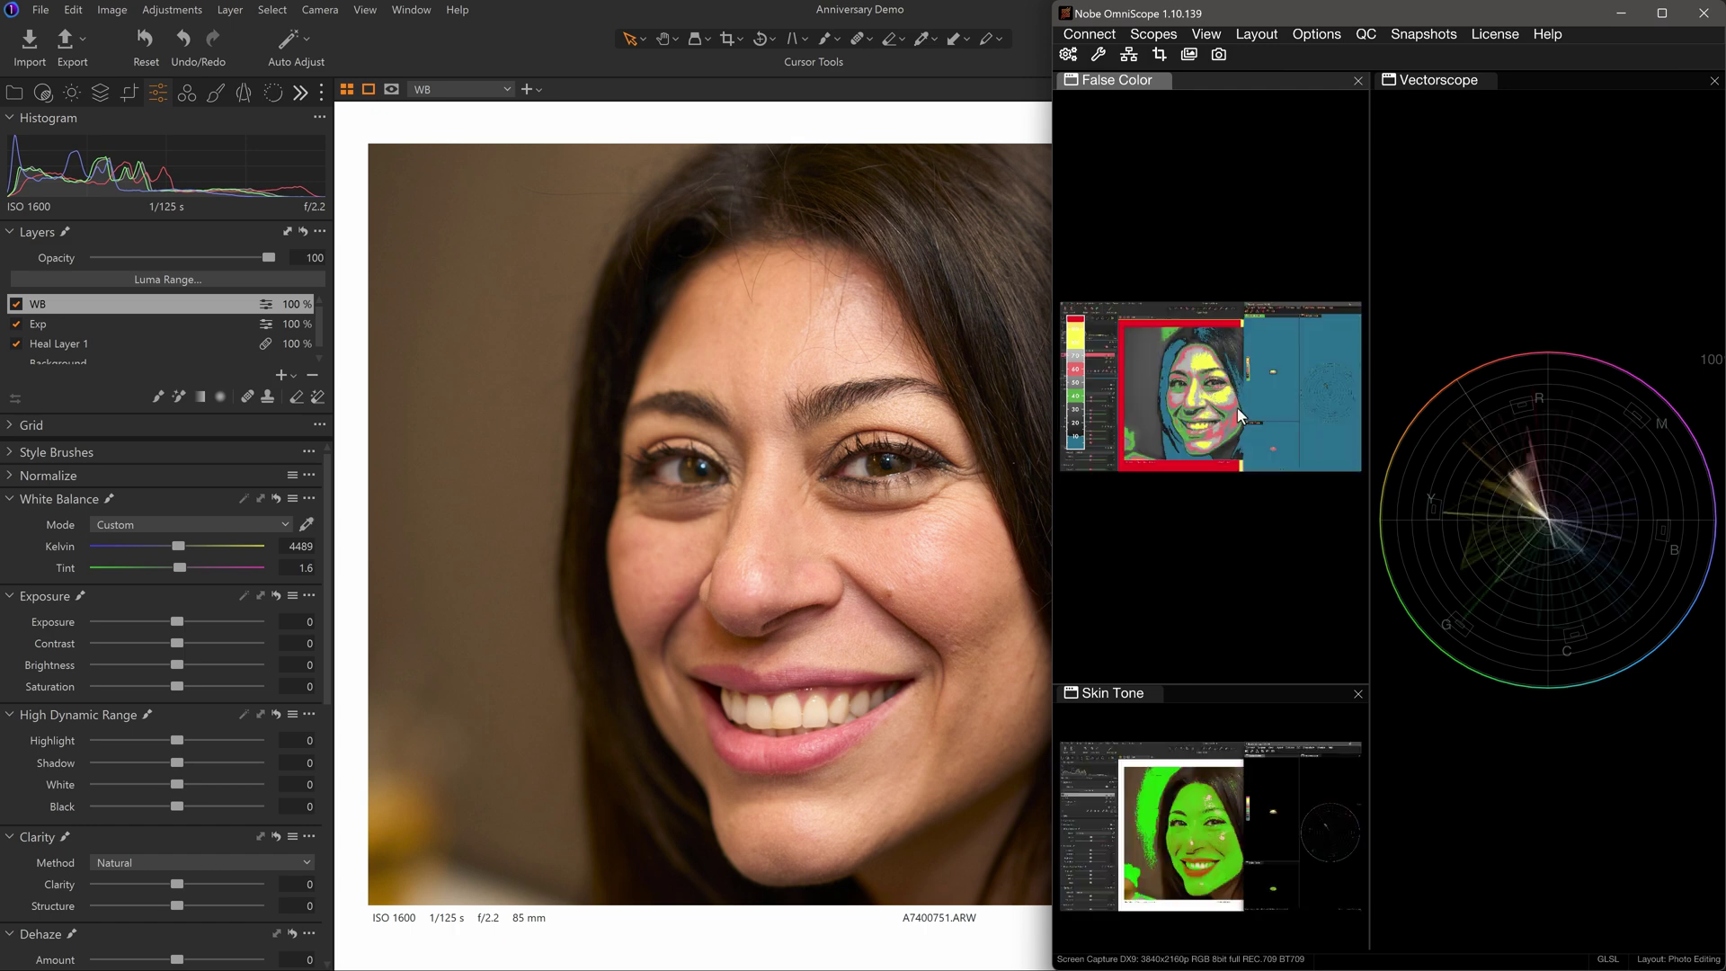
pyautogui.moveTo(1189, 347); pyautogui.dragTo(1232, 446)
pyautogui.moveTo(1176, 798); pyautogui.dragTo(1229, 885)
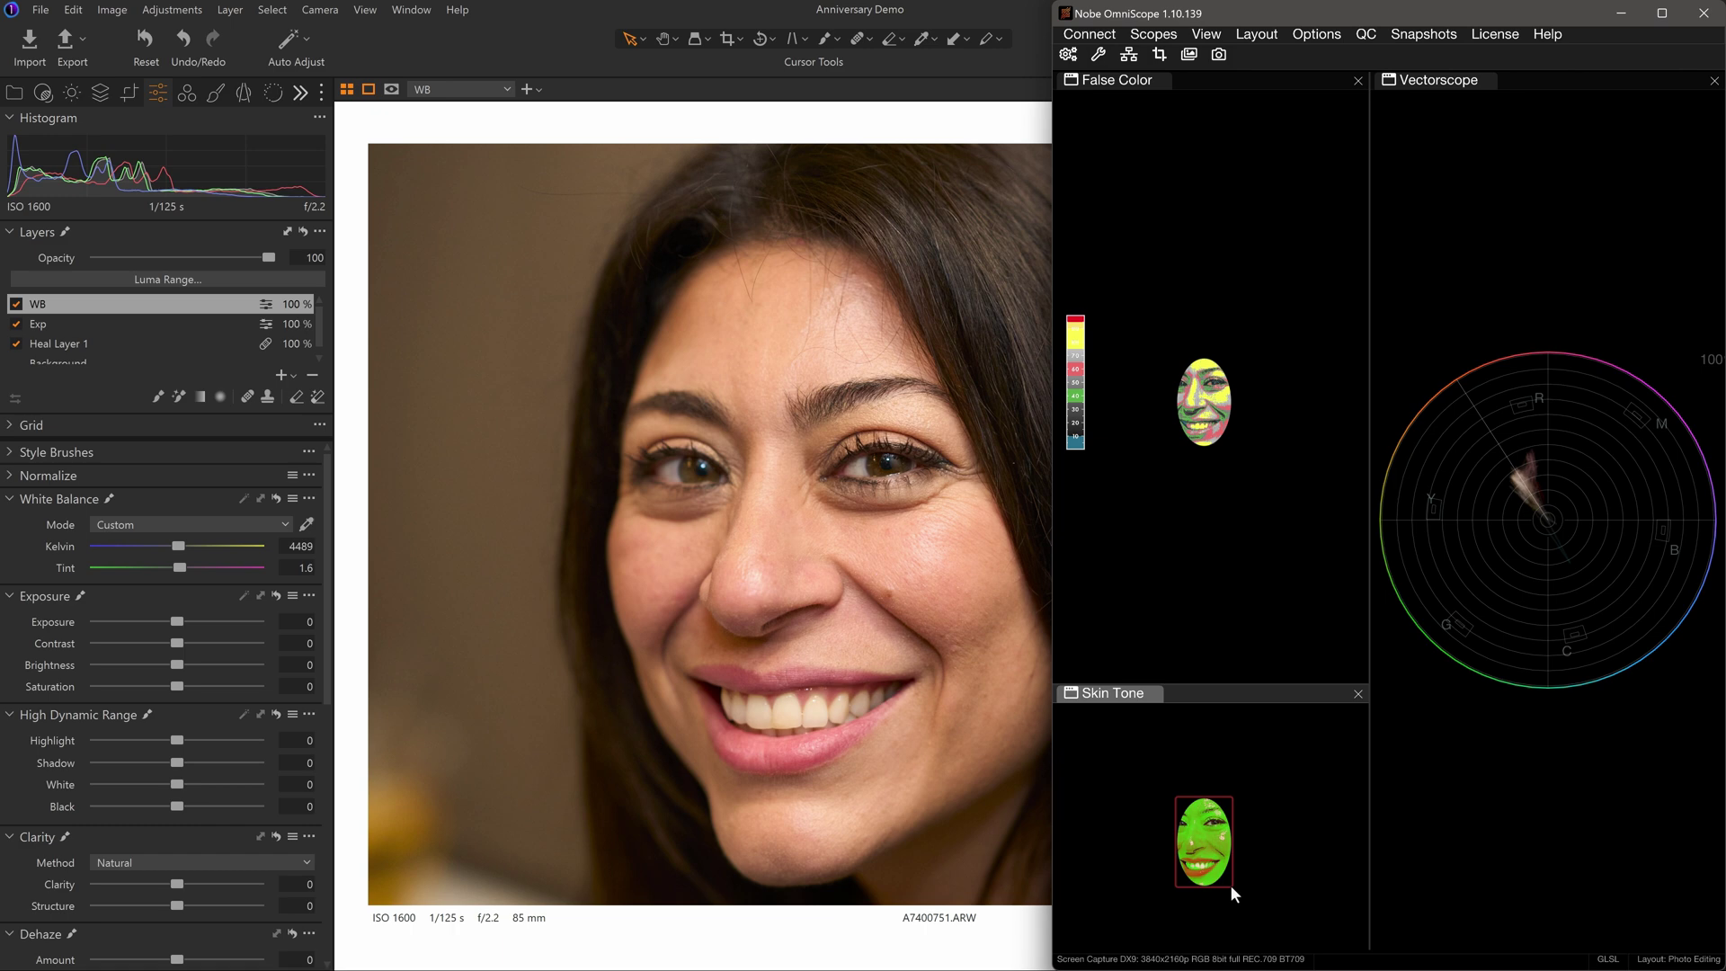
pyautogui.moveTo(1229, 884); pyautogui.dragTo(1229, 884)
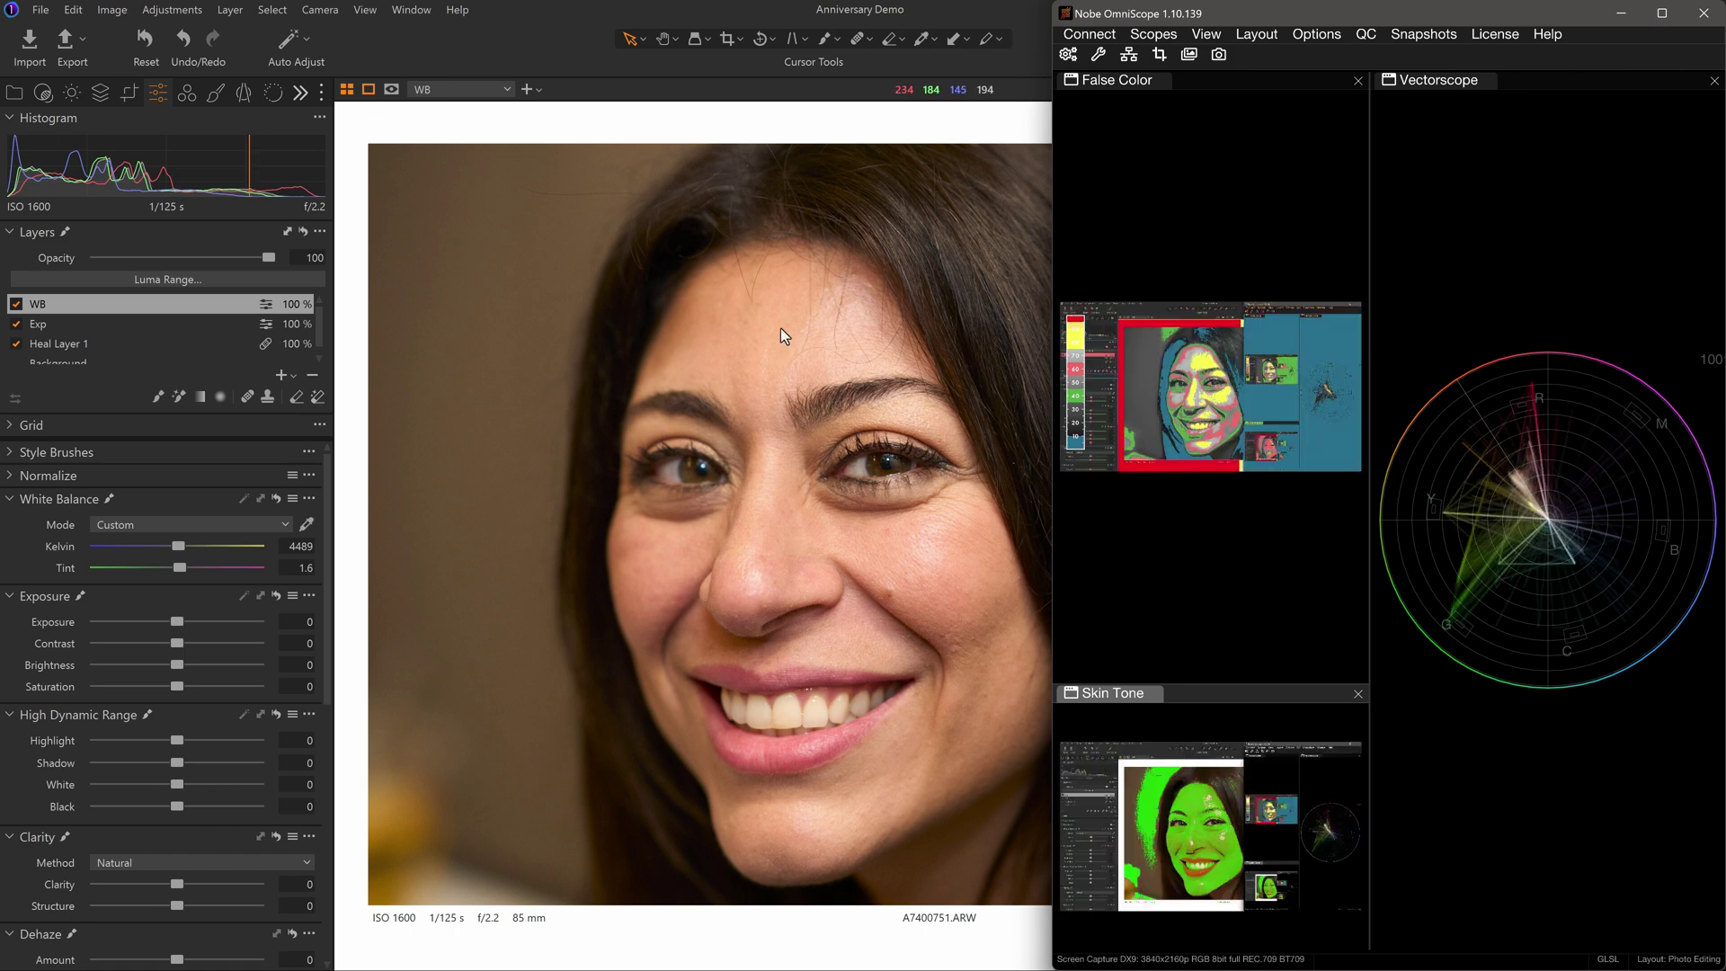
pyautogui.scroll(5, 780, 330)
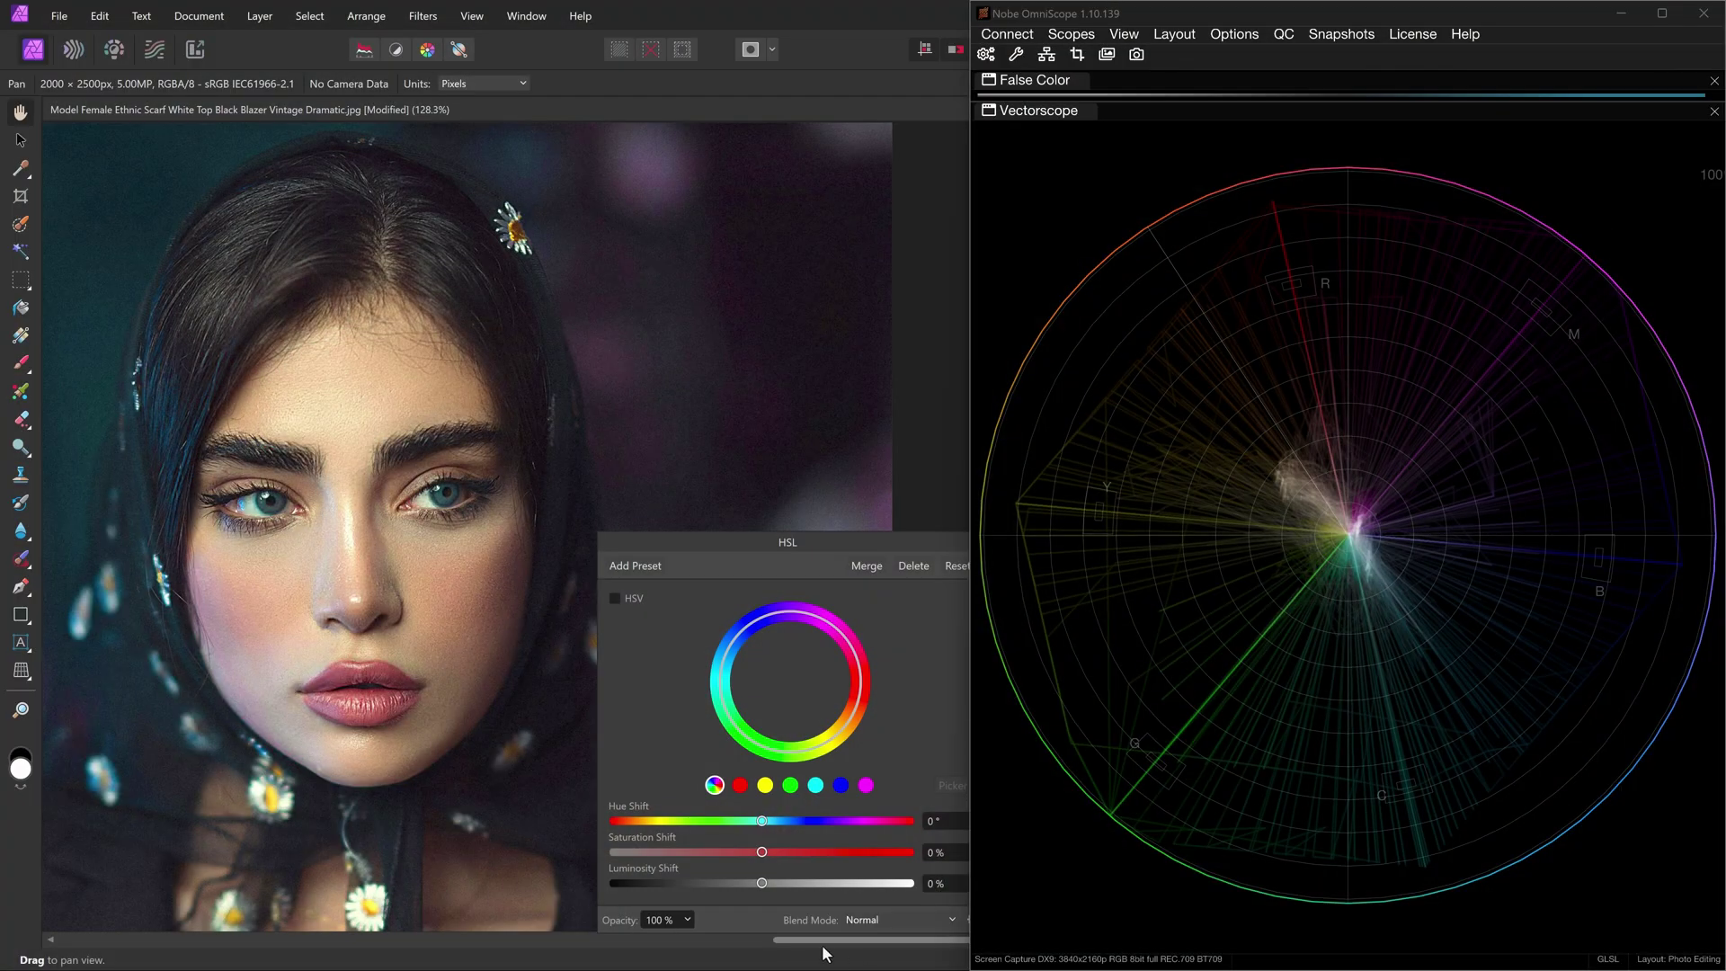
# Step: Switch to Affinity Photo and increase the HSL Saturation Shift on the scarf portrait while watching the Vectorscope
pyautogui.moveTo(761, 852)
pyautogui.mouseDown()
pyautogui.moveTo(602, 860)
pyautogui.moveTo(837, 854)
pyautogui.mouseUp()
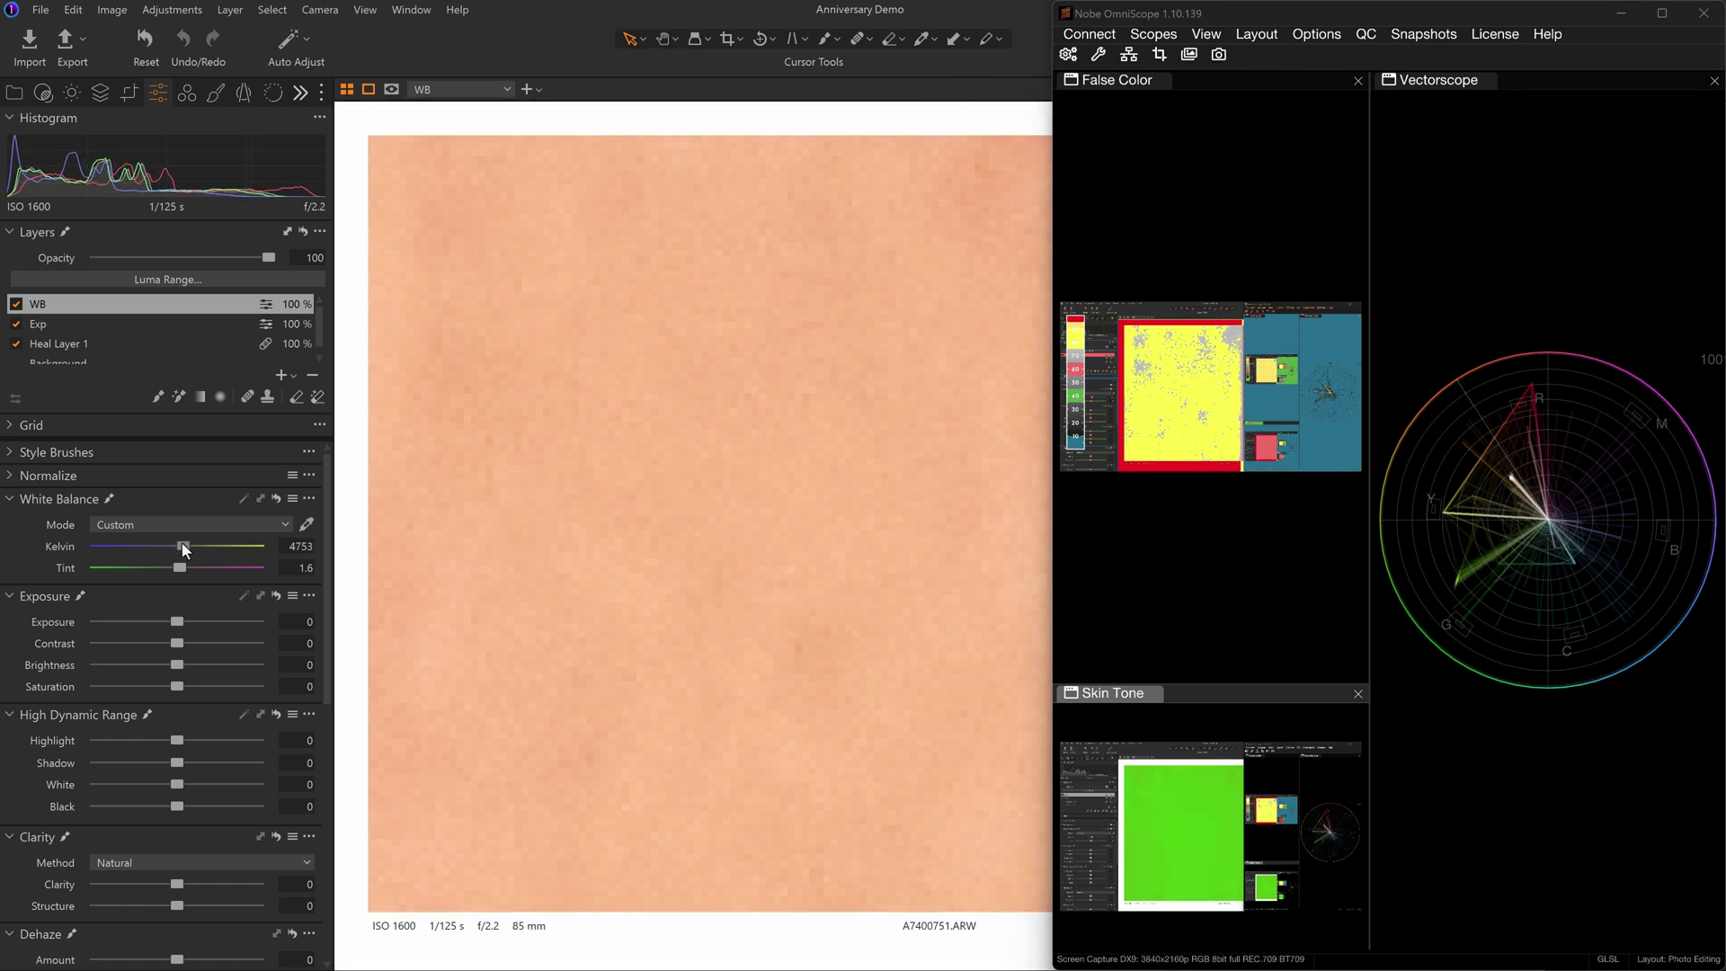
# Step: Lower the WB layer's Kelvin to 4177 while judging the zoomed-in forehead skin, and return to the full portrait
pyautogui.moveTo(181, 542); pyautogui.dragTo(172, 542)
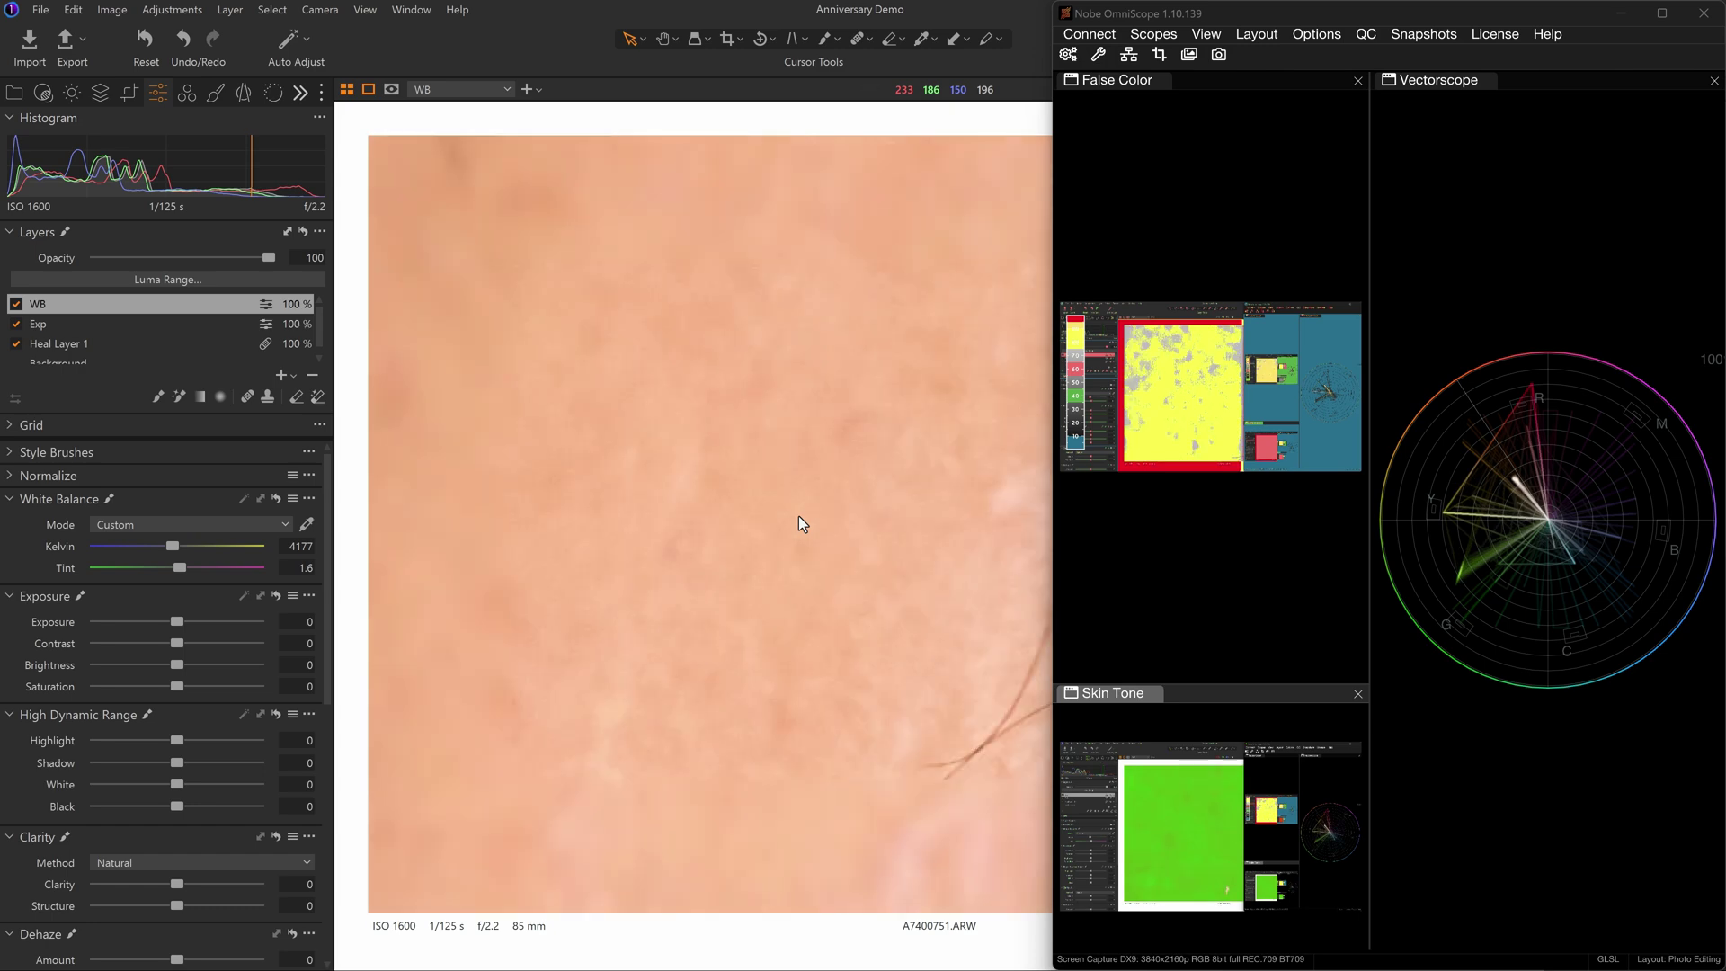
pyautogui.scroll(-2, 798, 524)
pyautogui.scroll(-3, 799, 523)
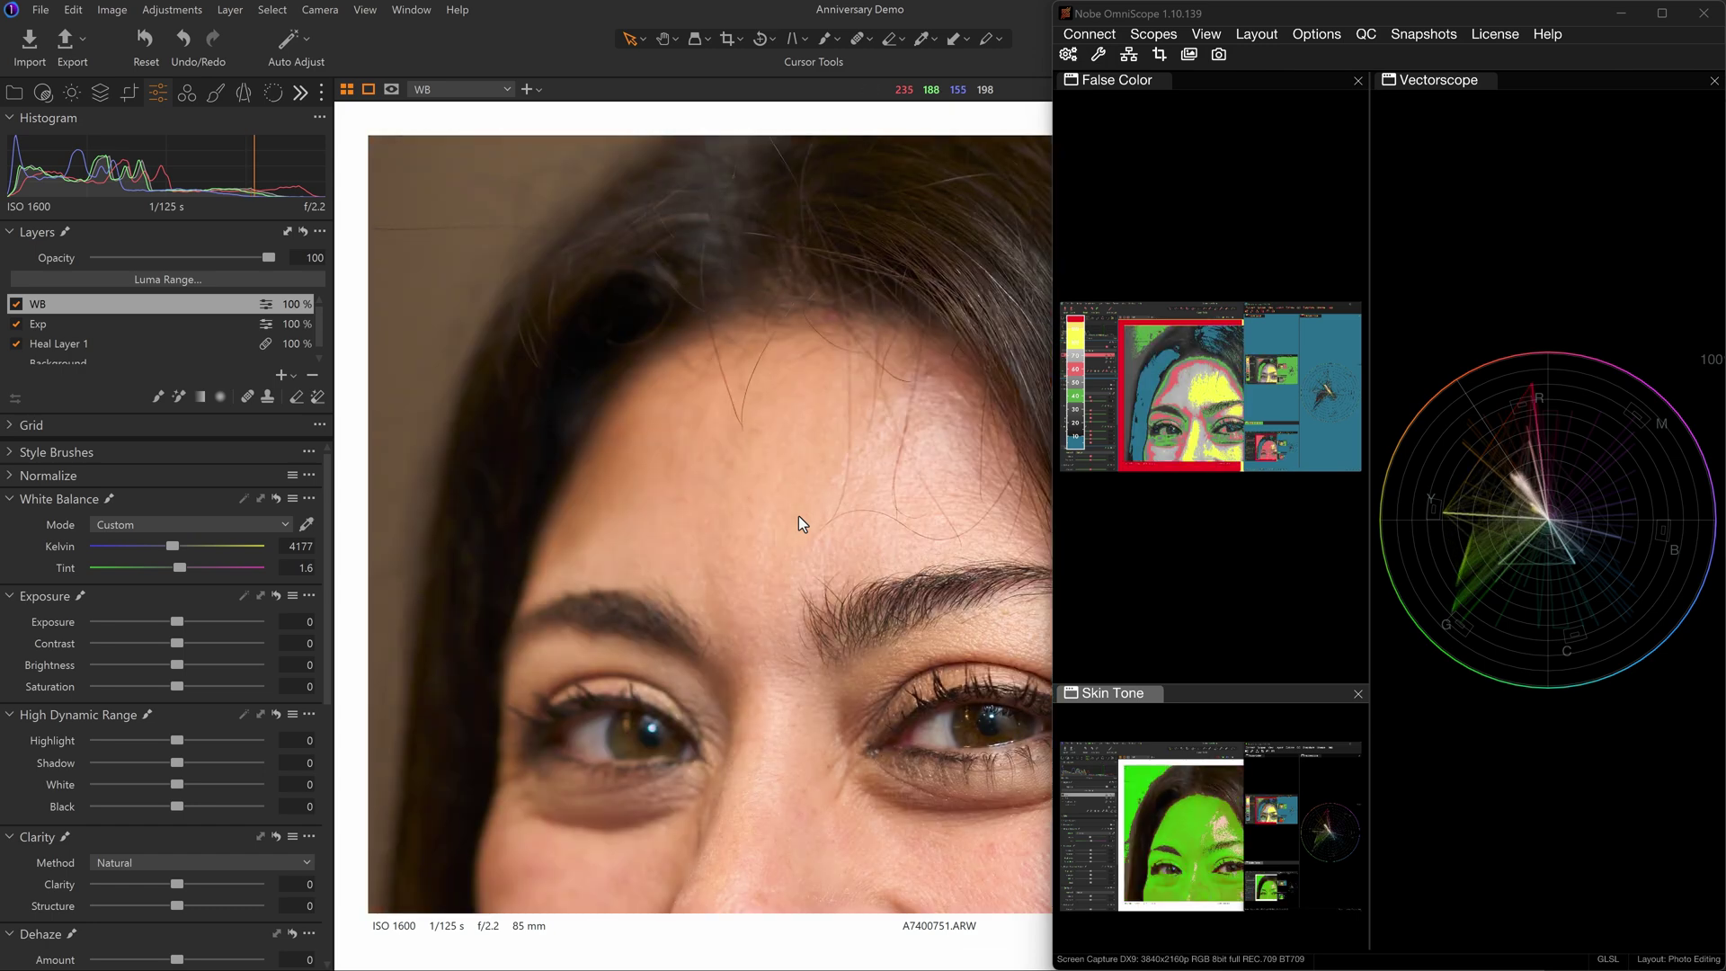
pyautogui.scroll(-2, 798, 517)
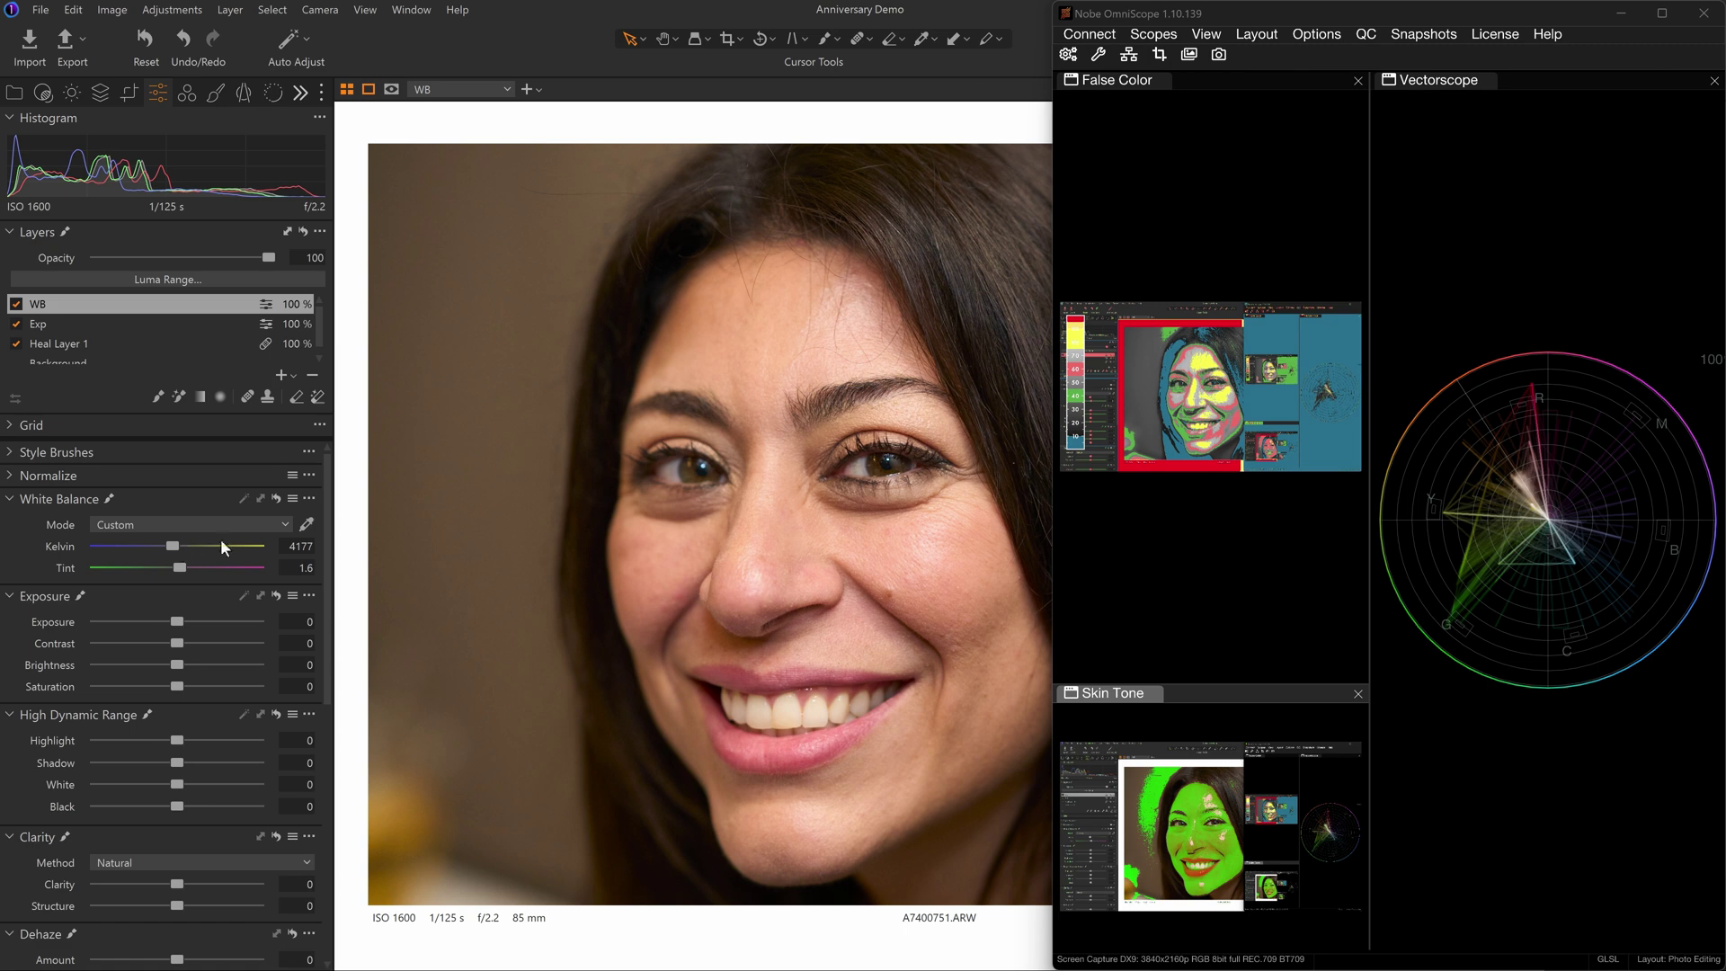
# Step: Set the WB layer's Kelvin to 4273 using the zoomed-in forehead, and return to the full portrait
pyautogui.scroll(5, 782, 369)
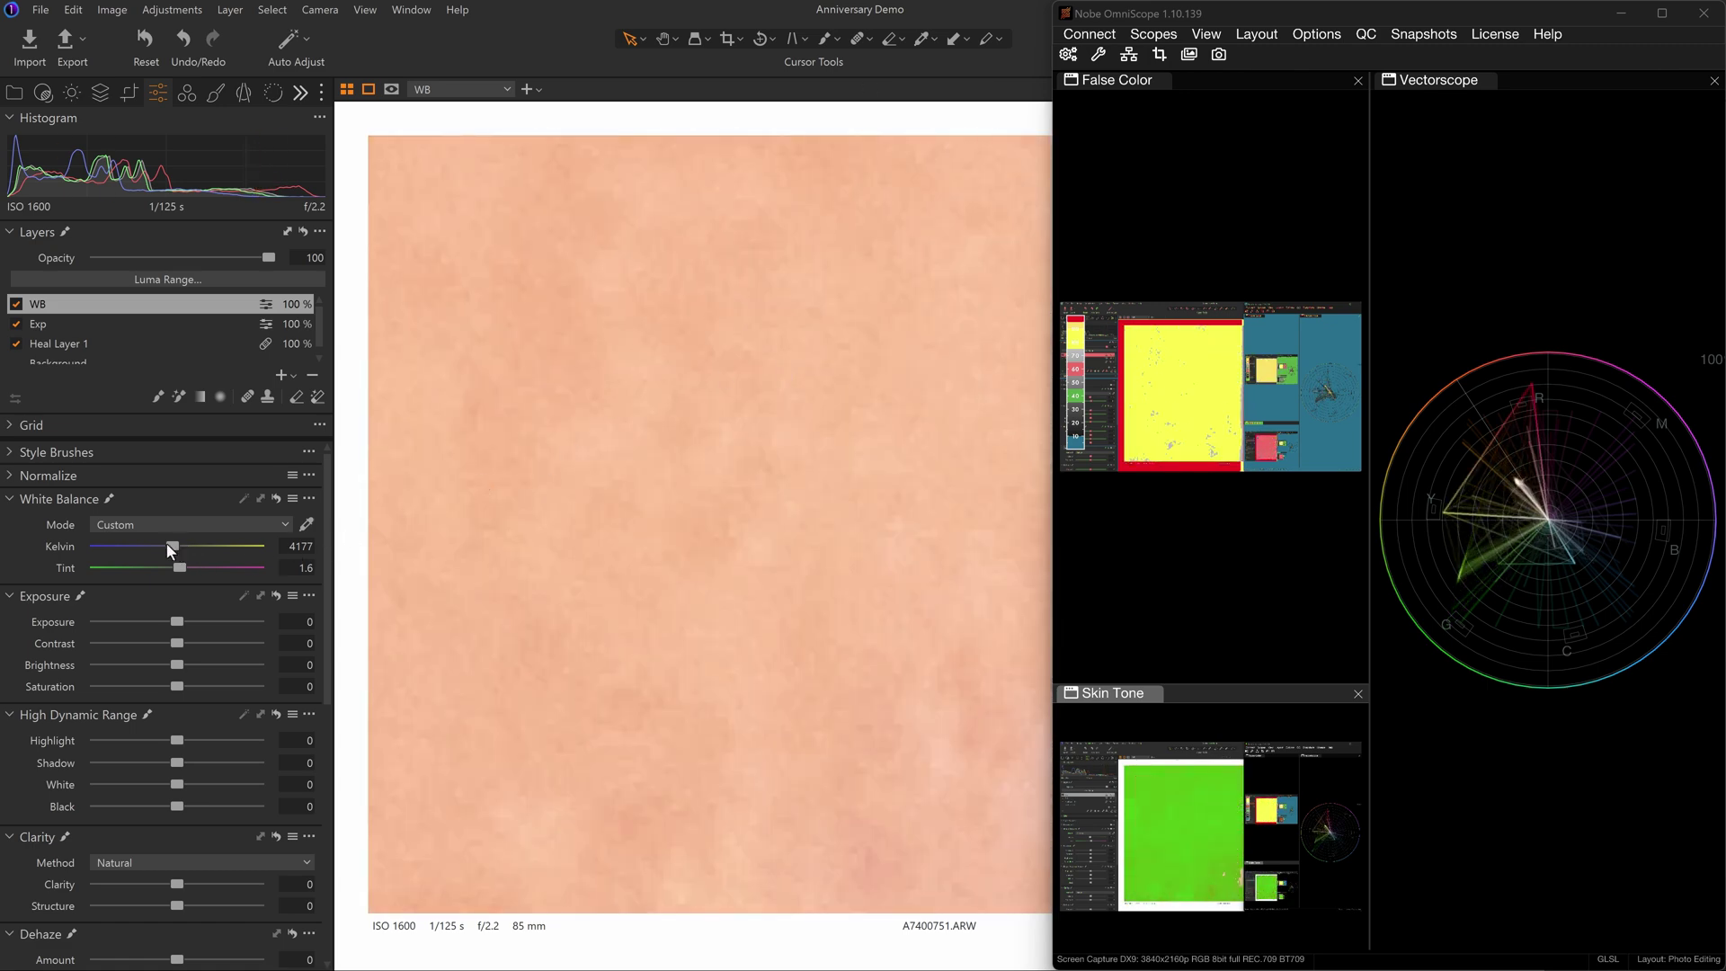
pyautogui.moveTo(167, 545); pyautogui.dragTo(174, 552)
pyautogui.scroll(-3, 614, 522)
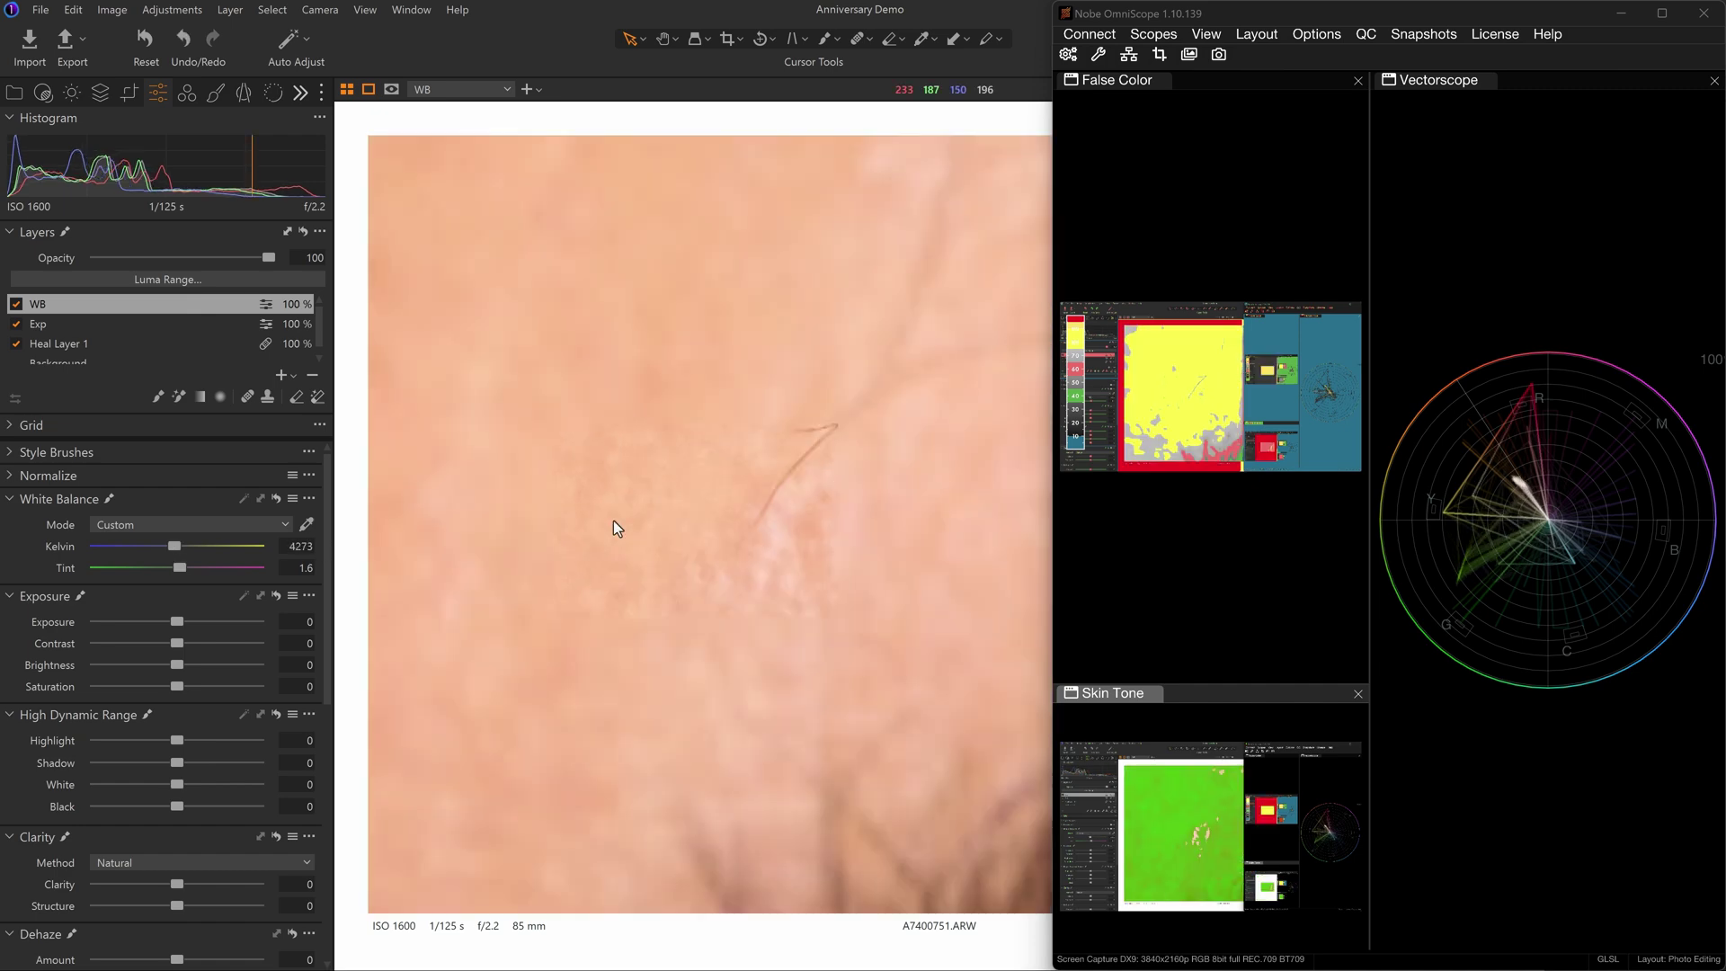
pyautogui.scroll(-5, 613, 521)
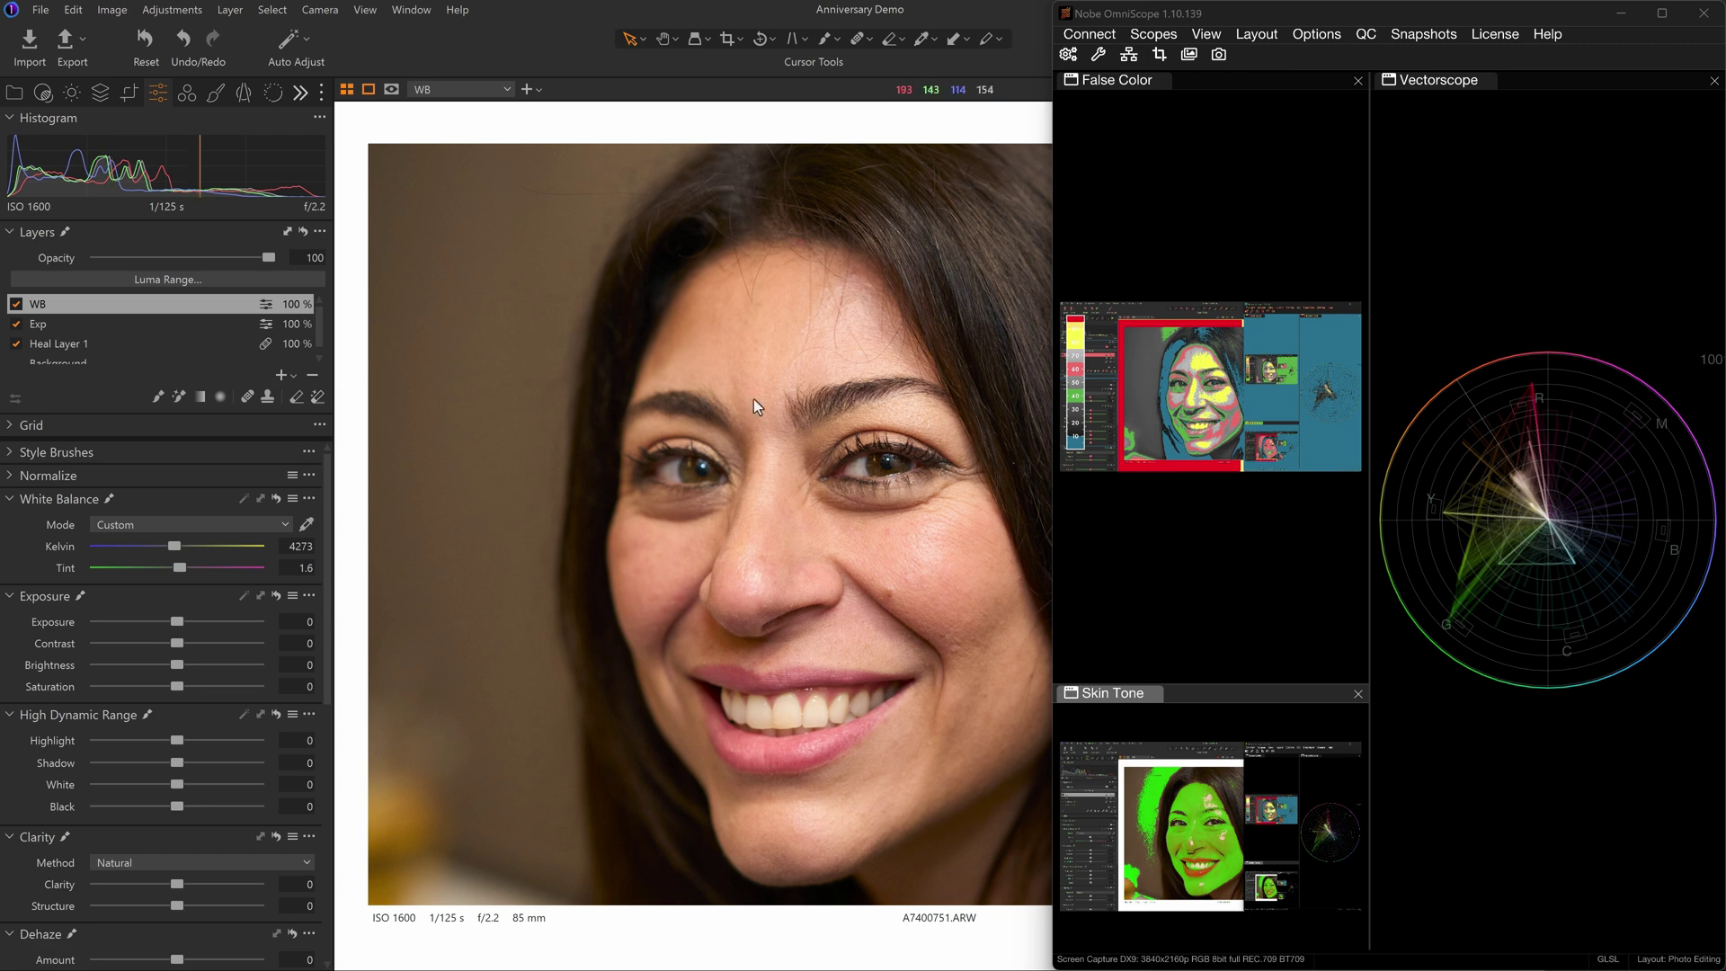
# Step: Raise the WB layer's Tint to 5.5, judging the zoomed-in forehead skin on the Vectorscope
pyautogui.scroll(5, 767, 338)
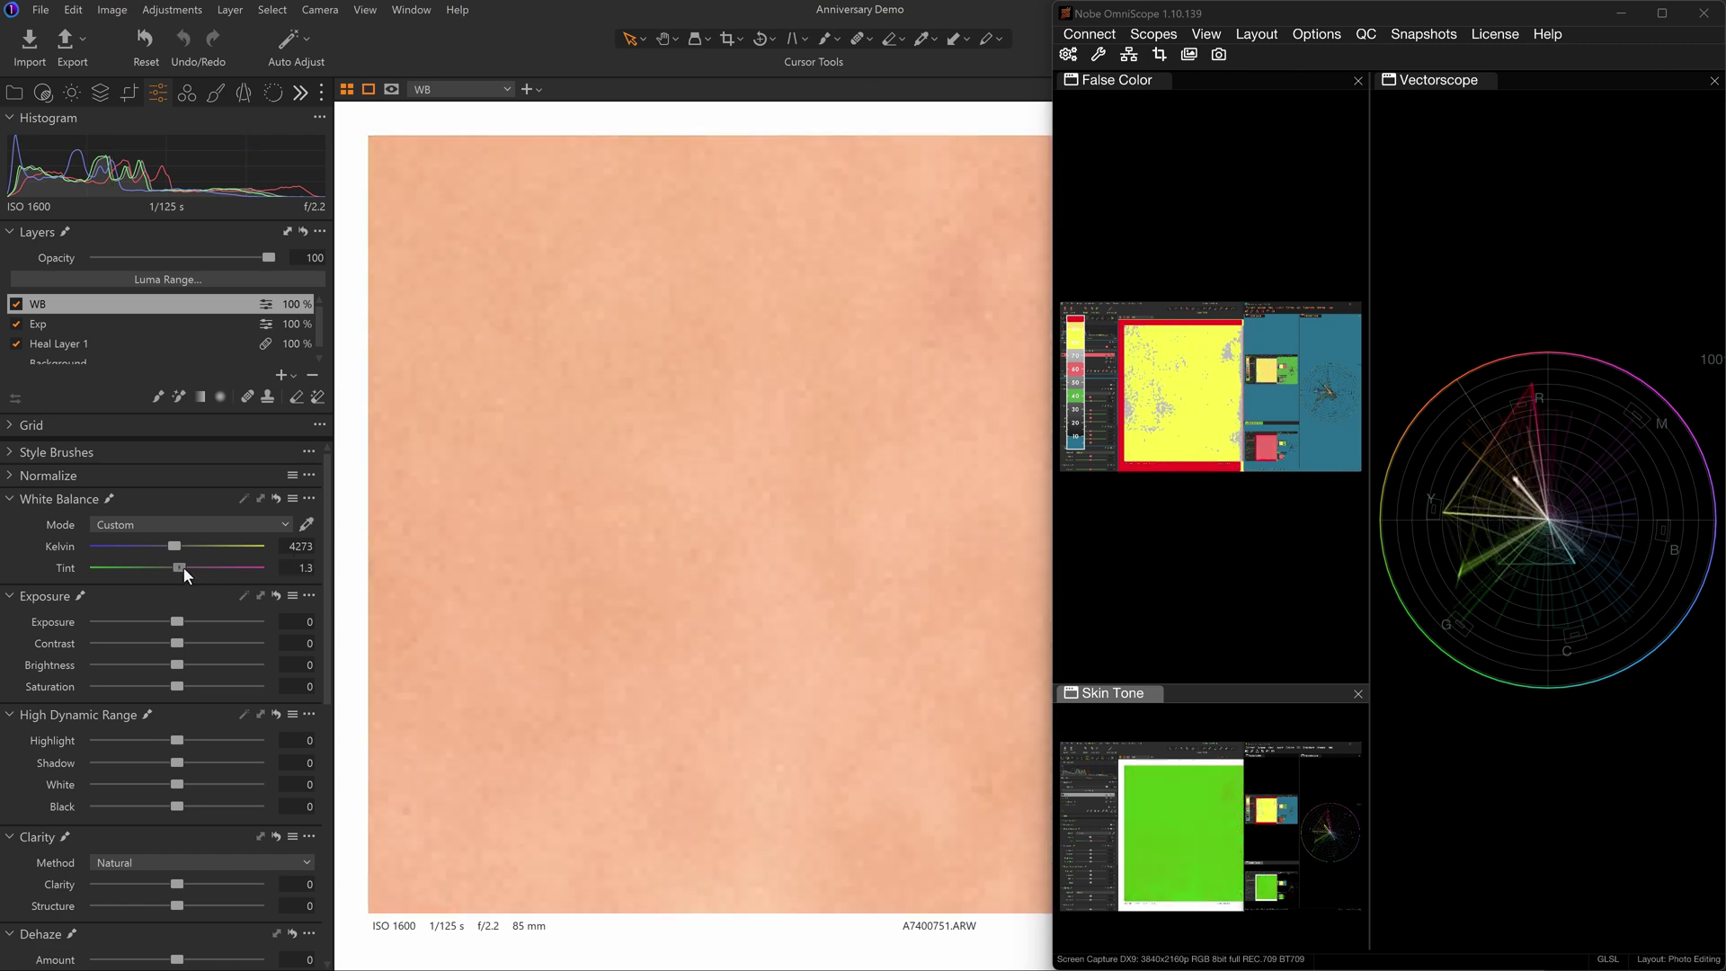
pyautogui.moveTo(180, 566); pyautogui.dragTo(187, 566)
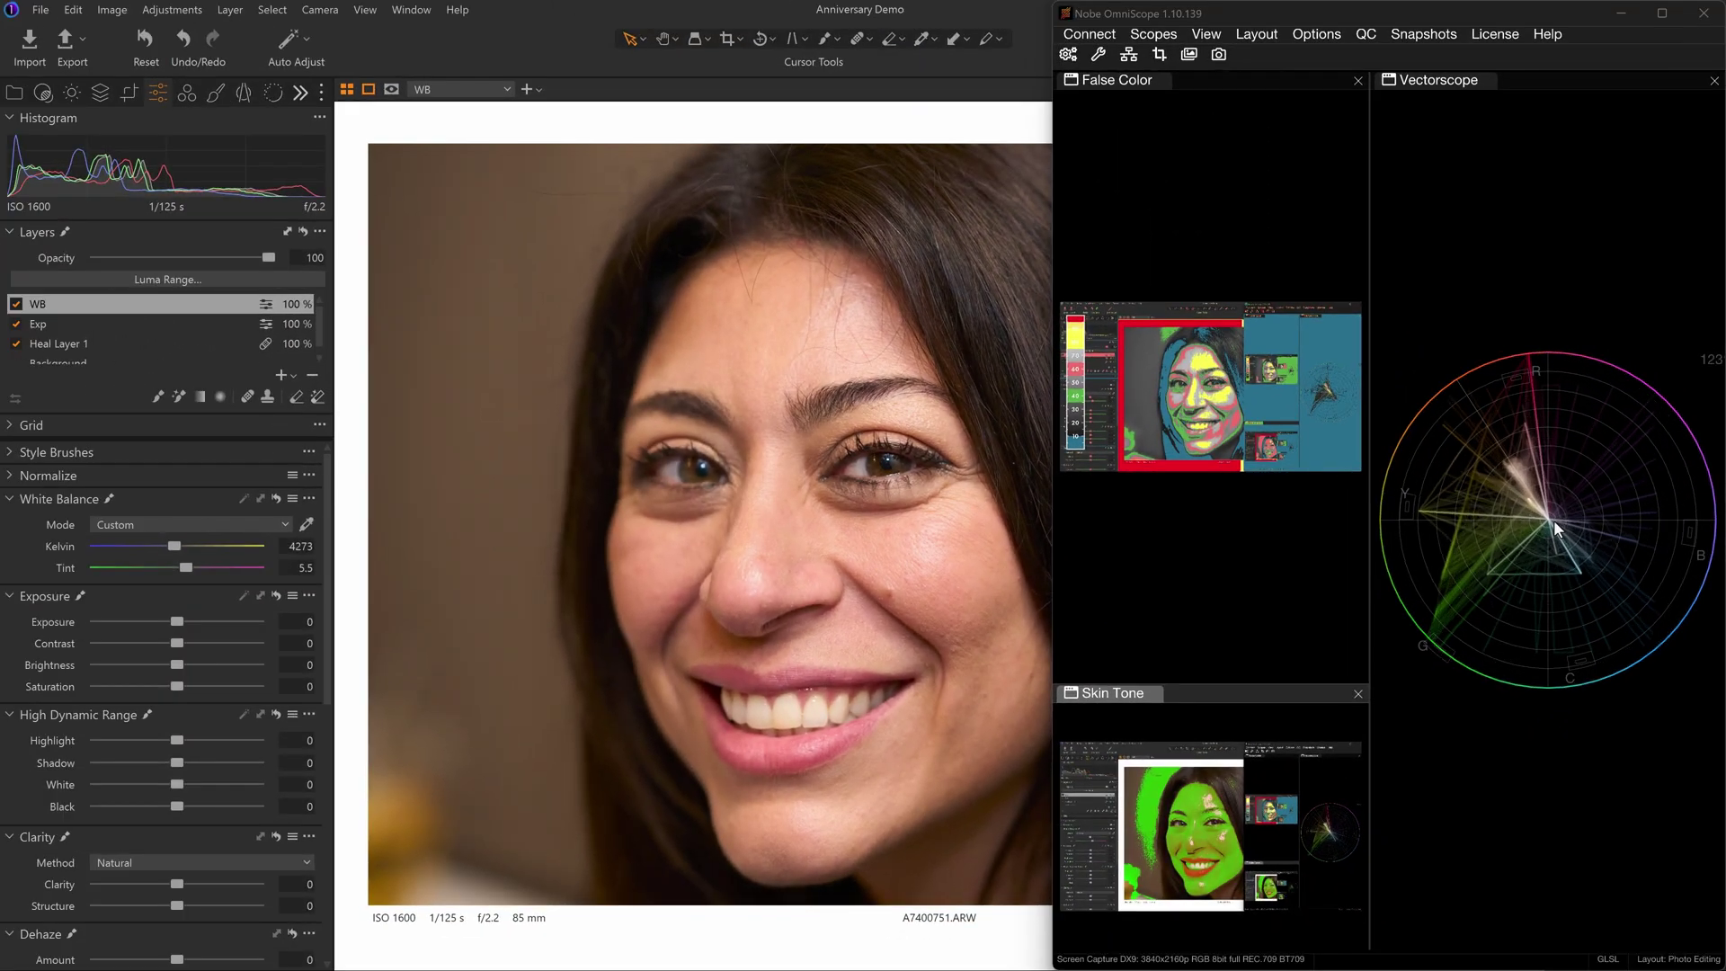
# Step: Toggle the WB layer off and on to compare the skin before and after, both zoomed in and full view
pyautogui.scroll(3, 773, 372)
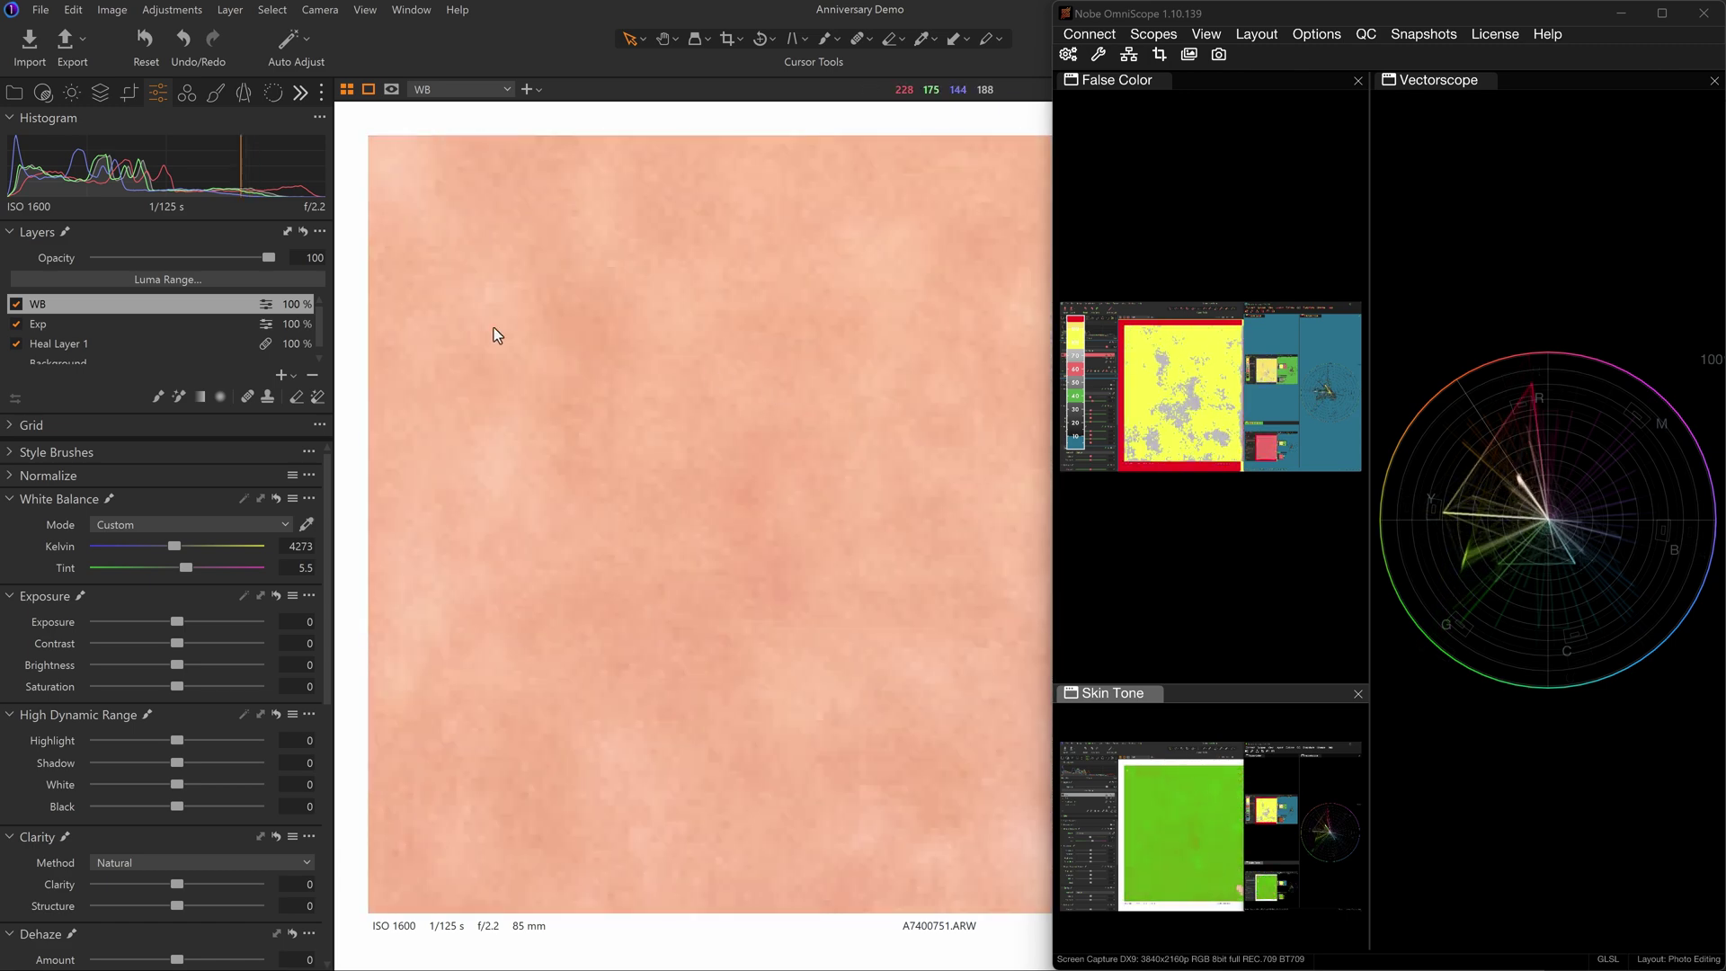
pyautogui.click(19, 305)
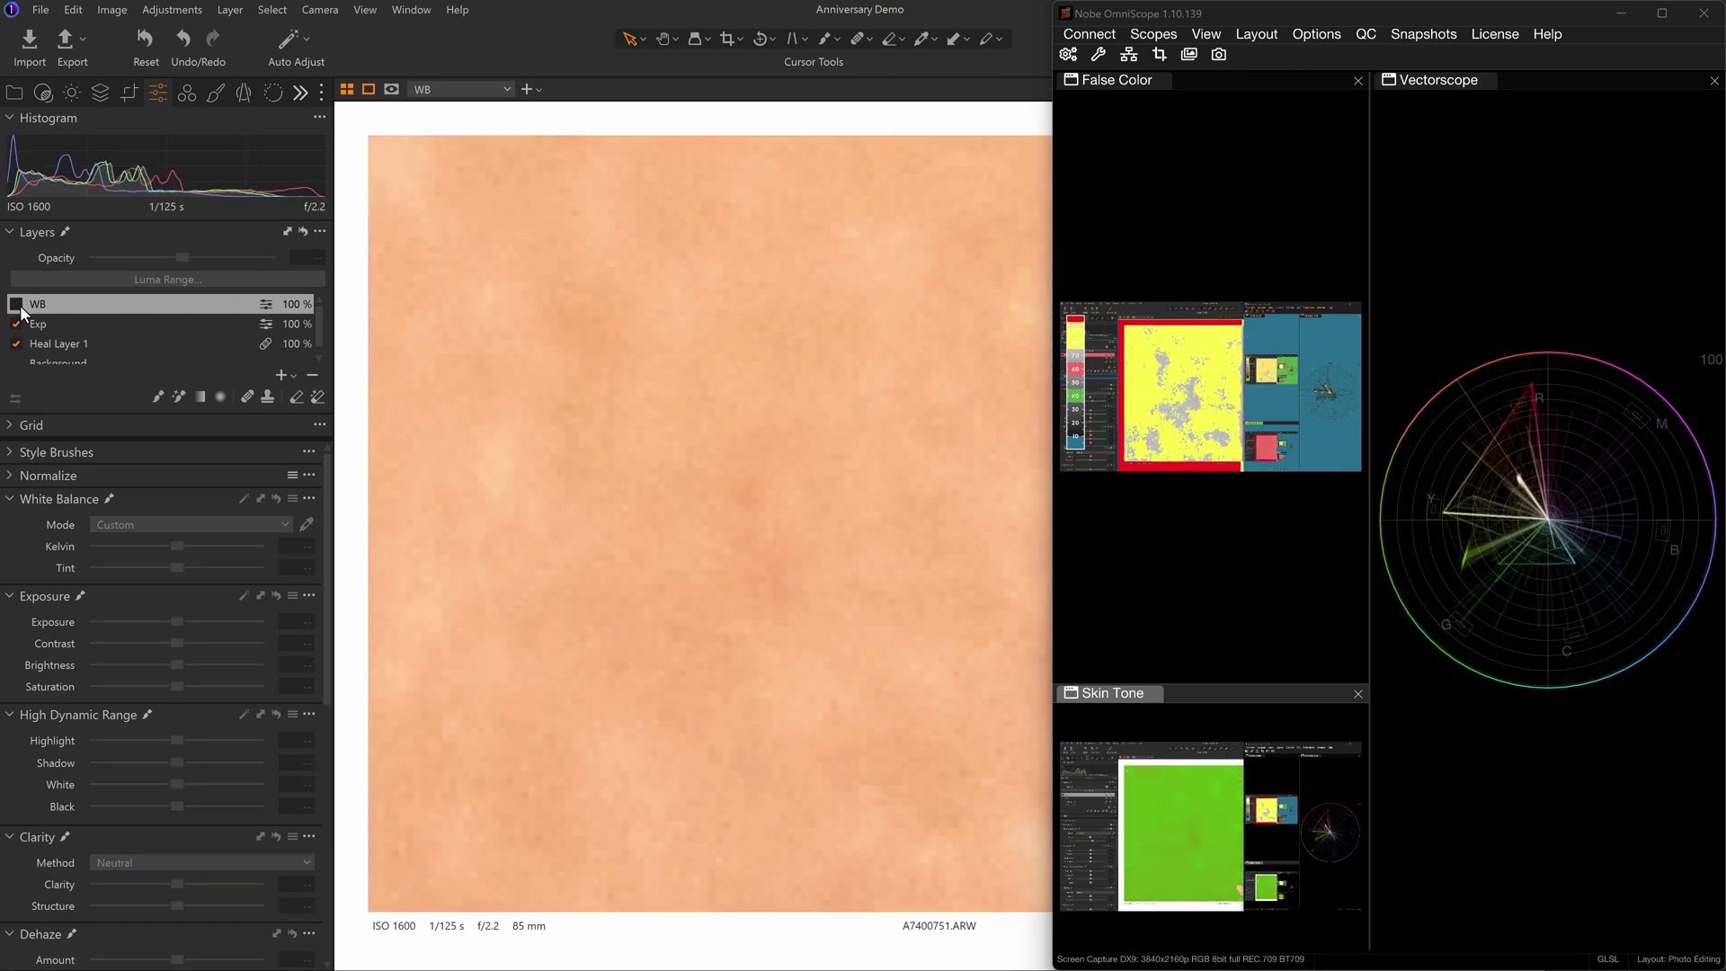
pyautogui.scroll(-5, 907, 550)
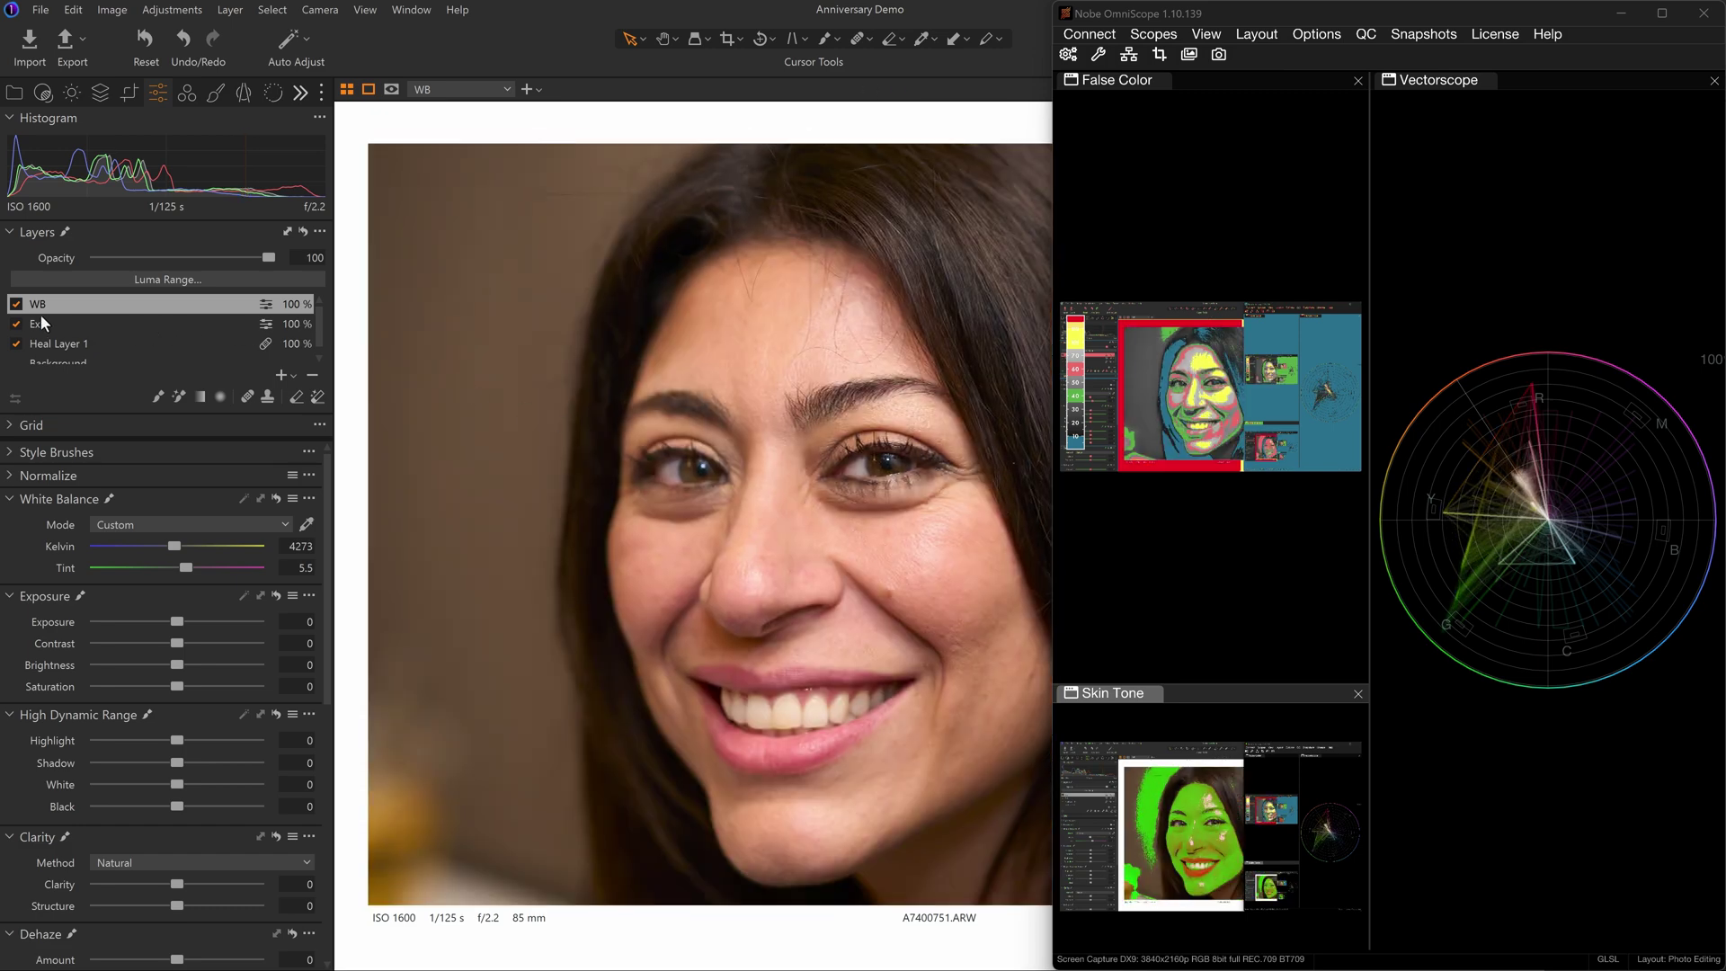
pyautogui.click(16, 304)
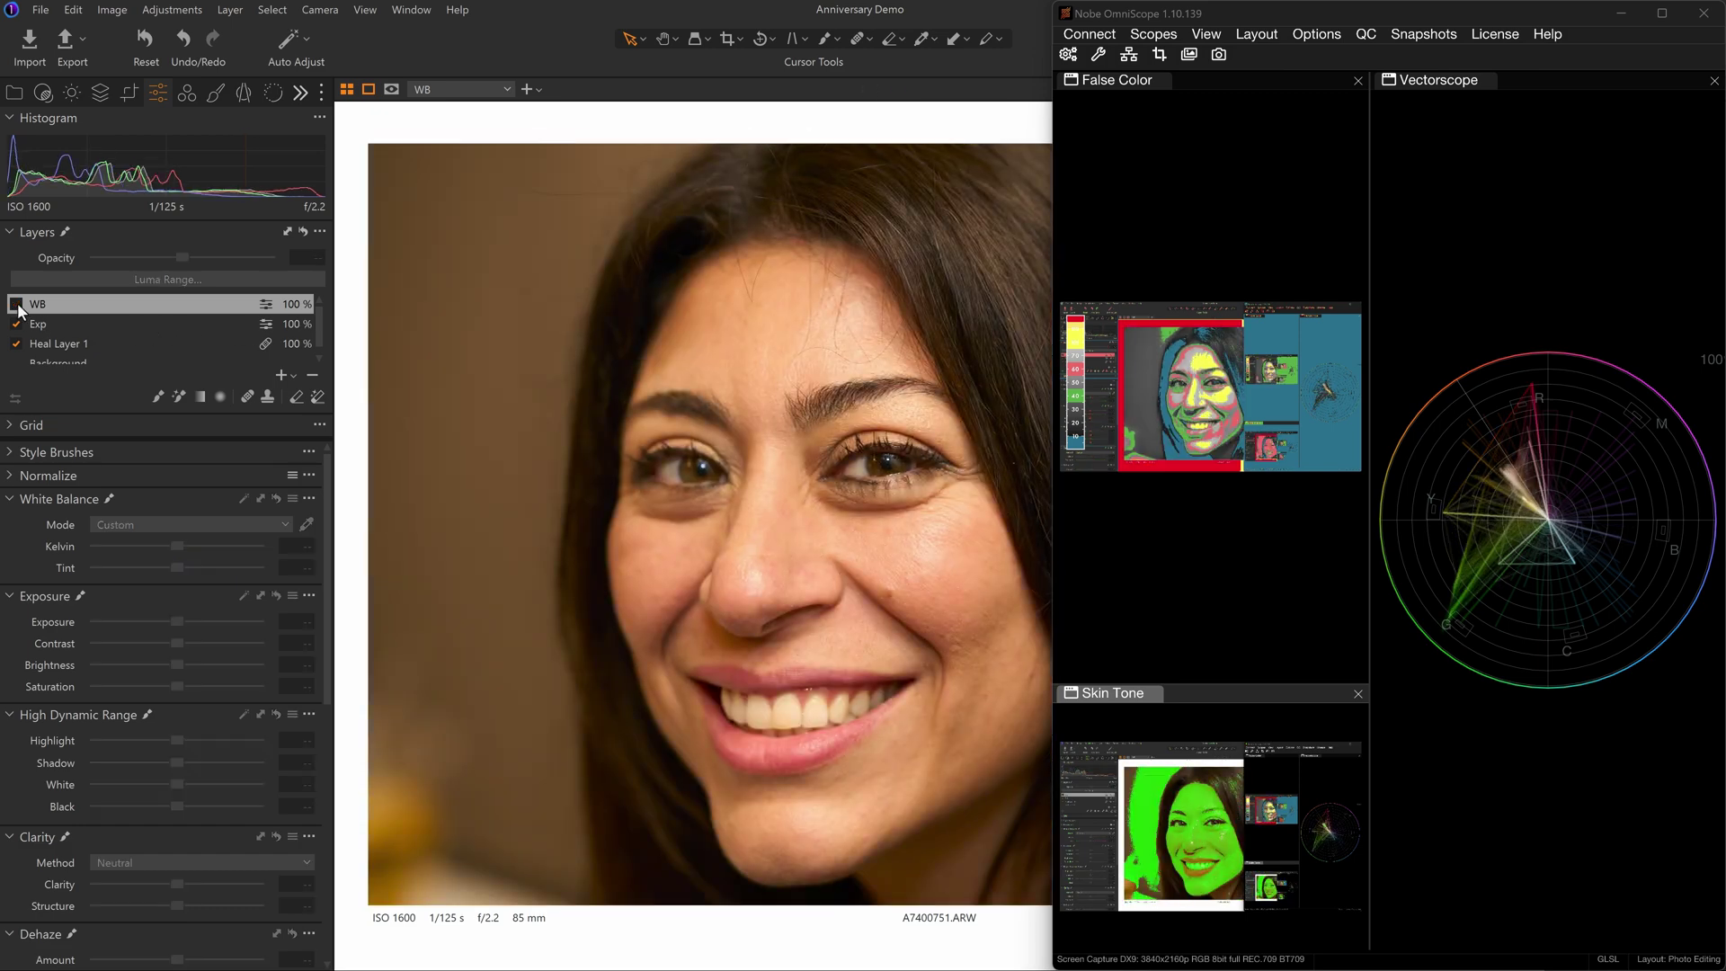
pyautogui.click(16, 304)
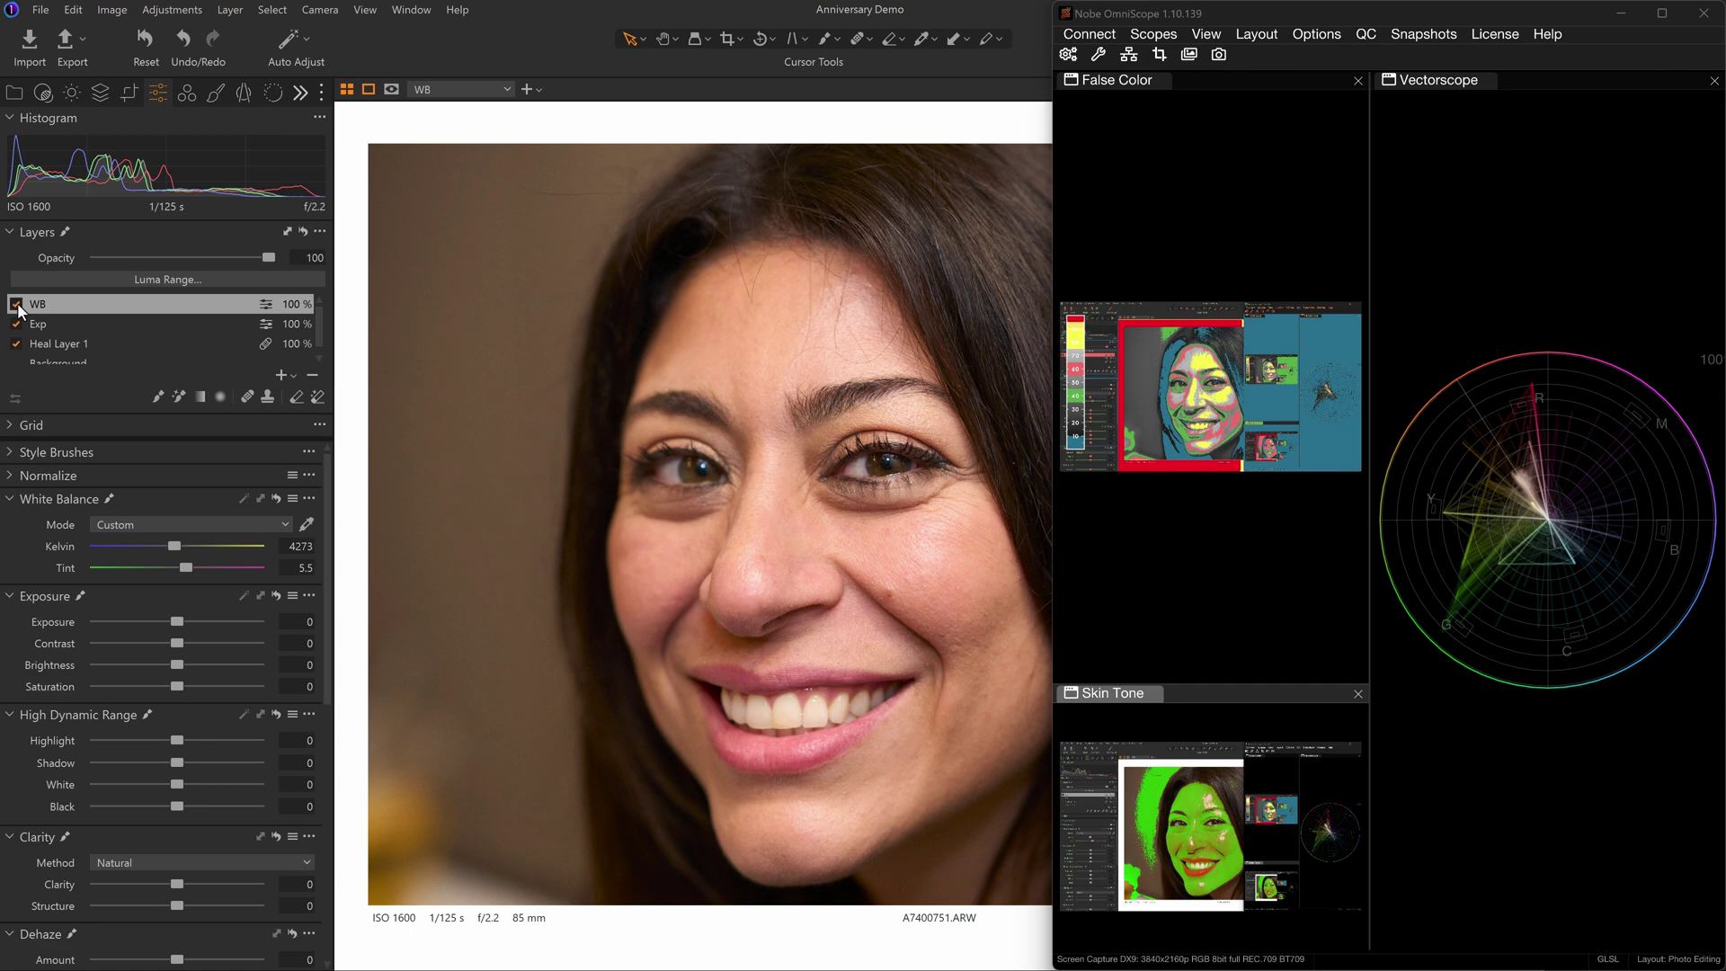
# Step: Add a filled adjustment layer named Hue and shift its overall hue to 9.7 in the basic Color Editor
pyautogui.scroll(3, 809, 351)
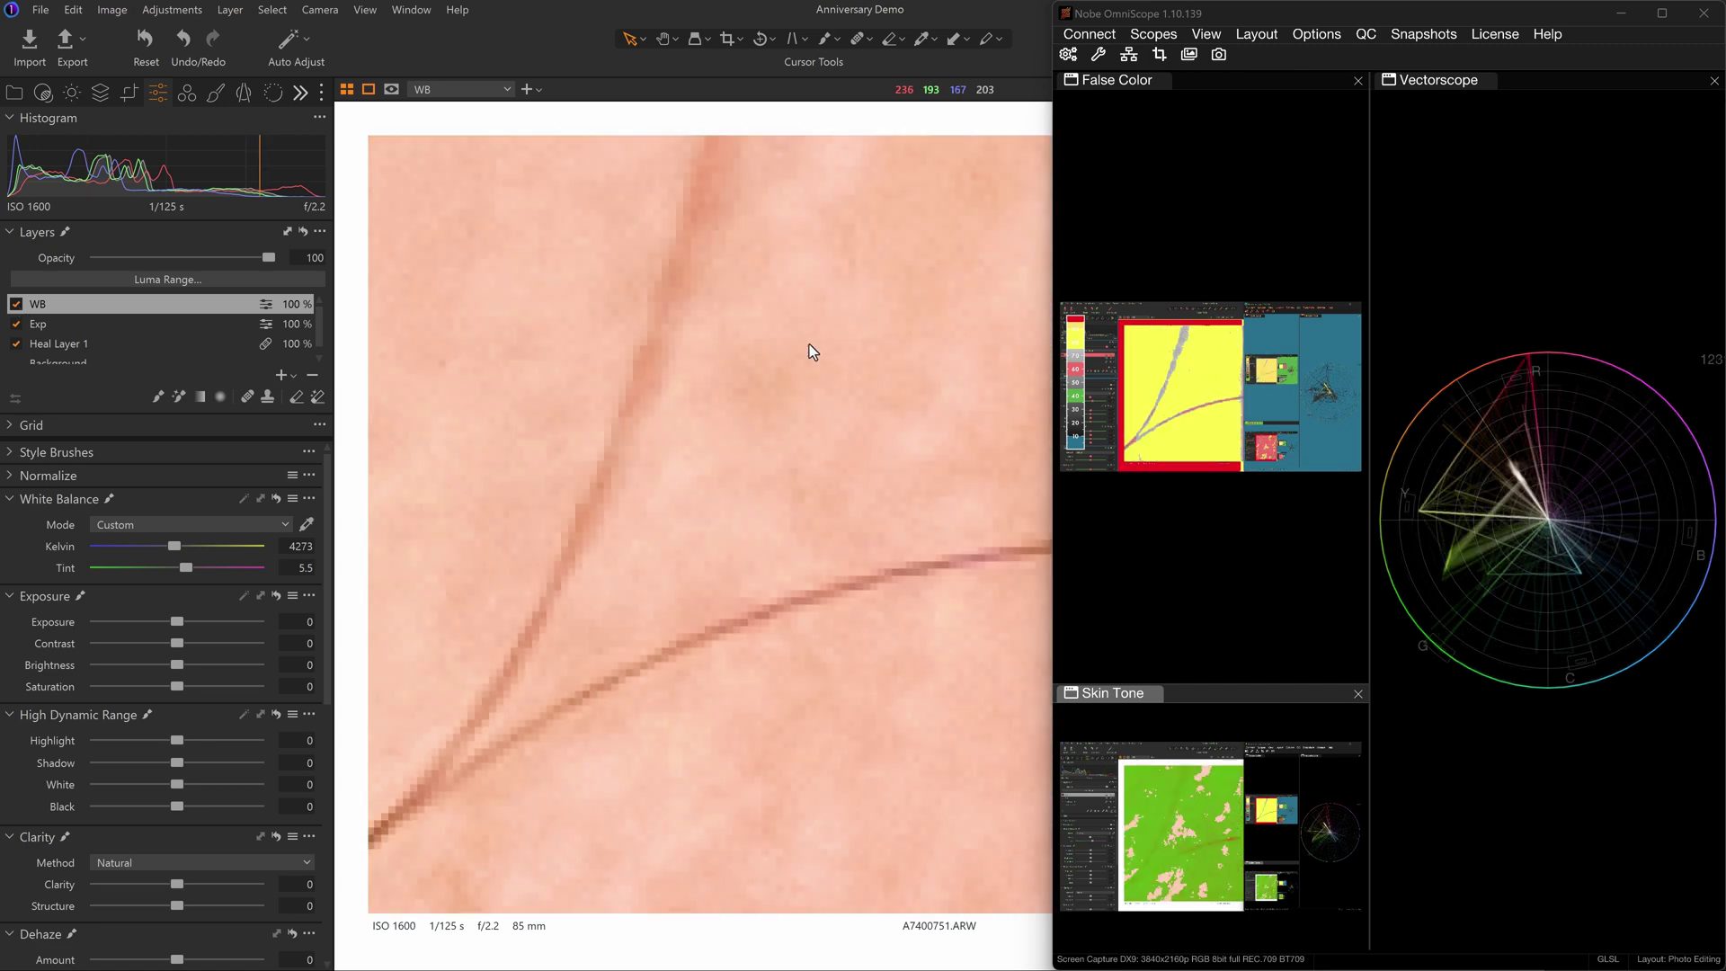
pyautogui.scroll(2, 748, 413)
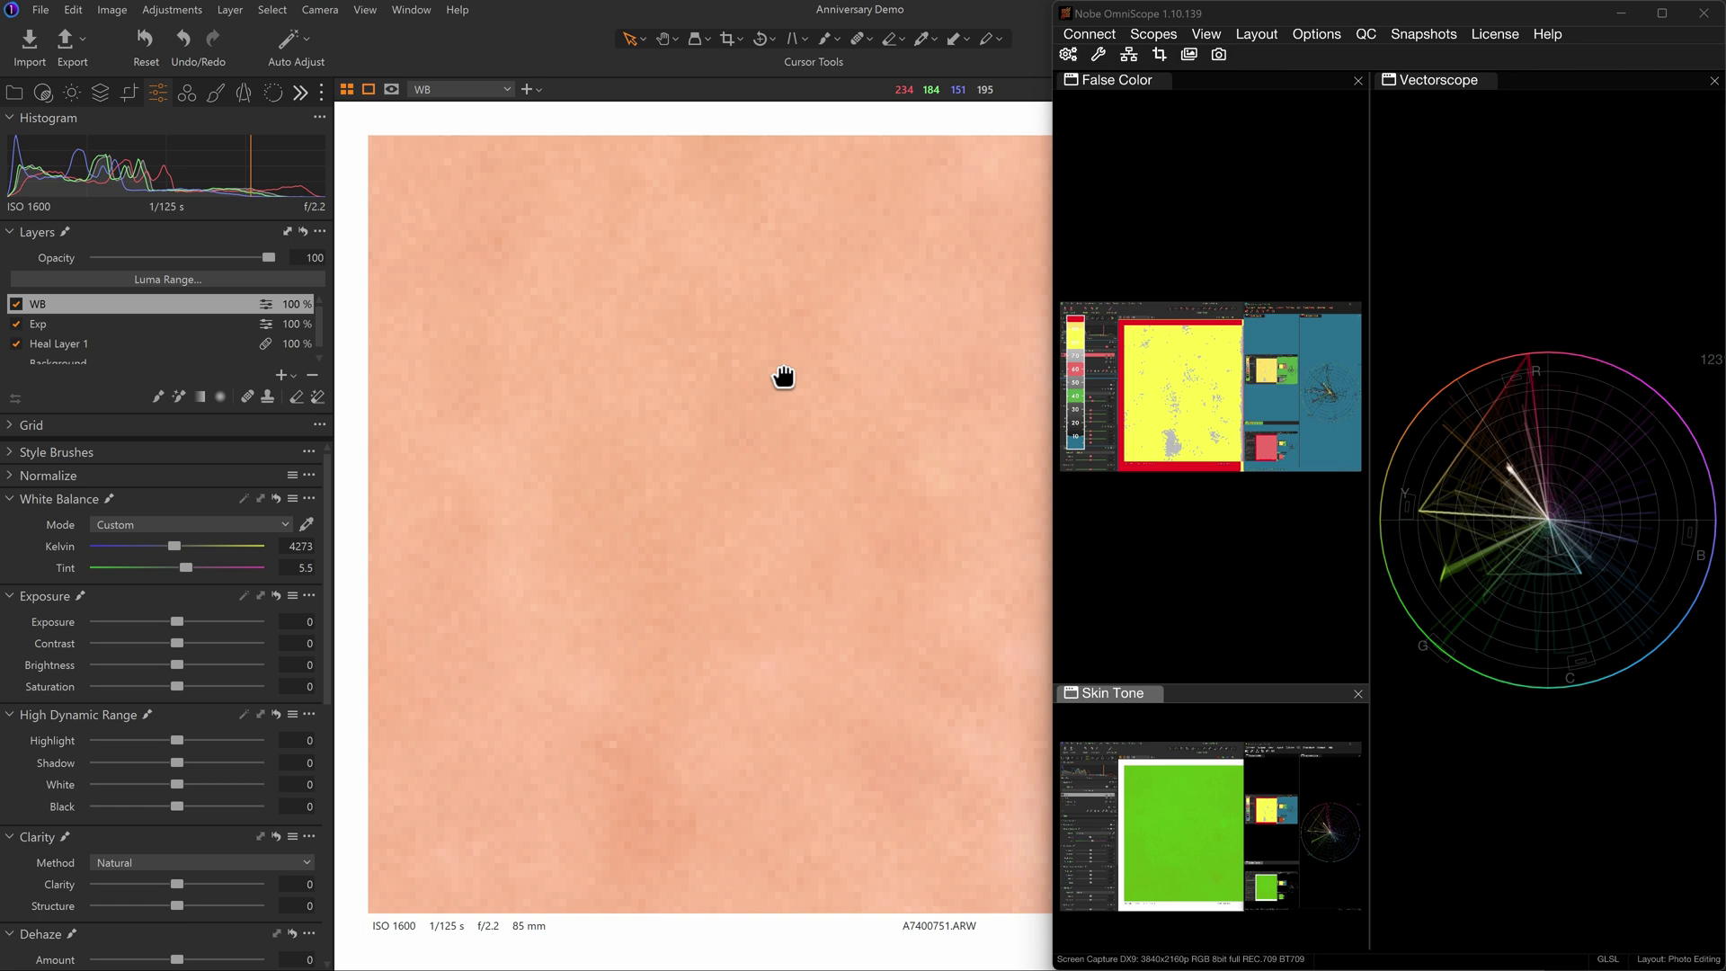
pyautogui.click(188, 91)
pyautogui.click(279, 270)
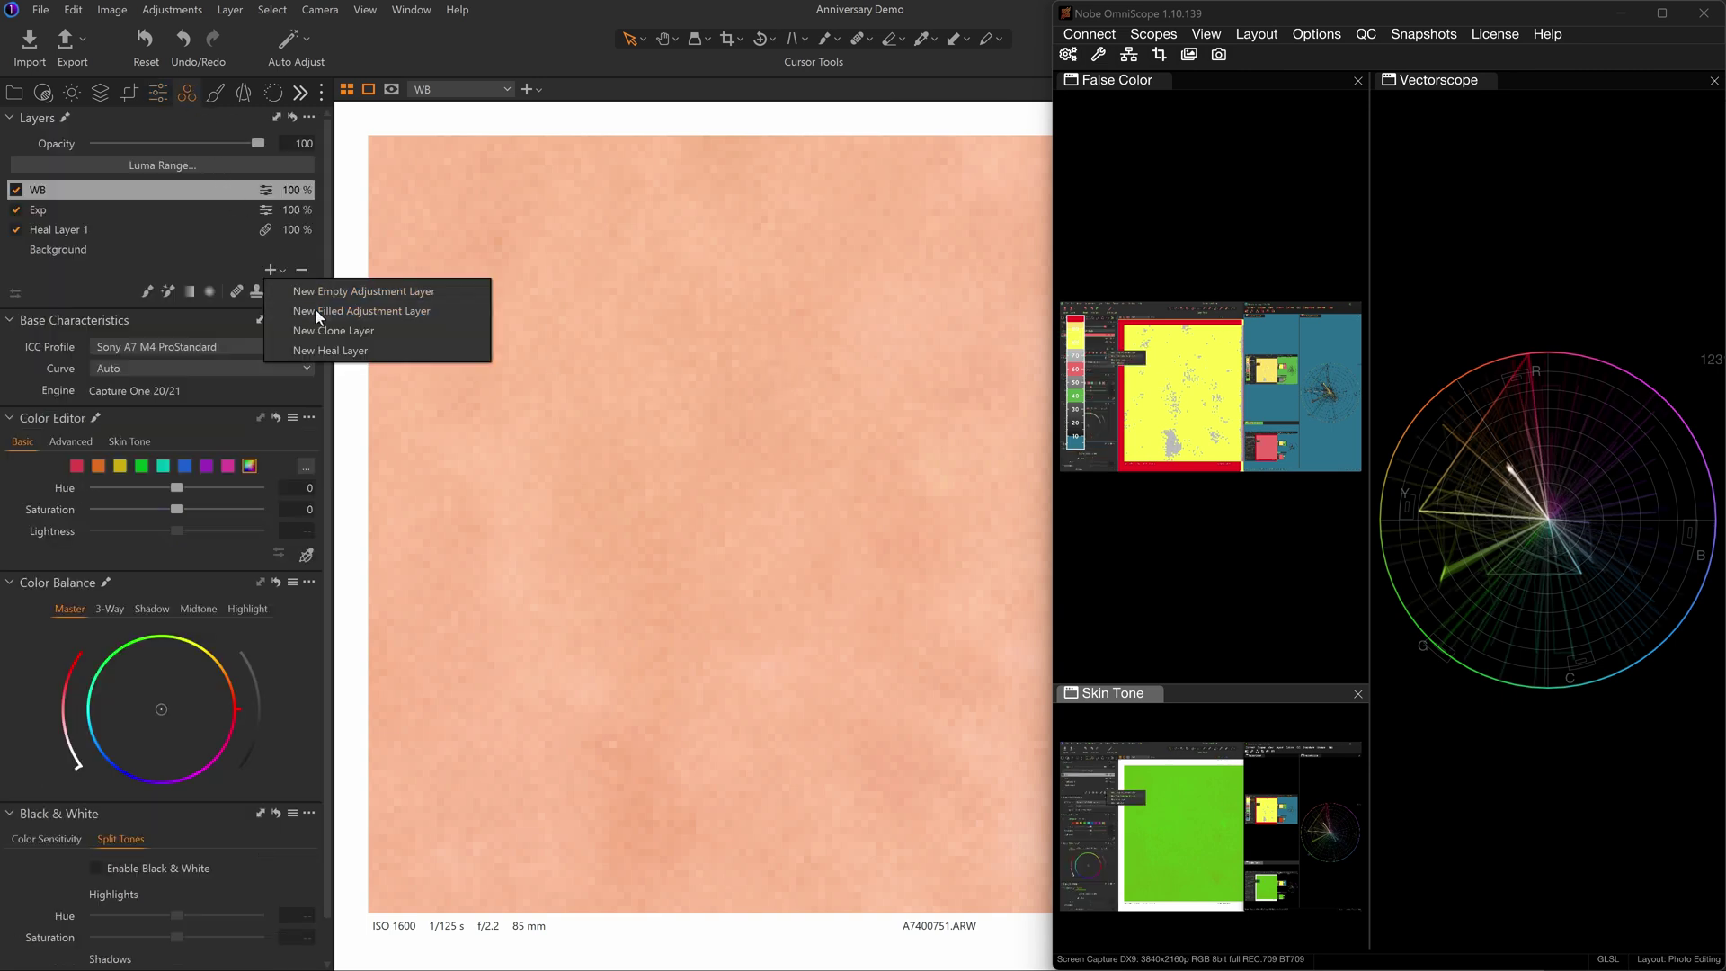
pyautogui.click(314, 309)
pyautogui.write('Hue')
pyautogui.press('Return')
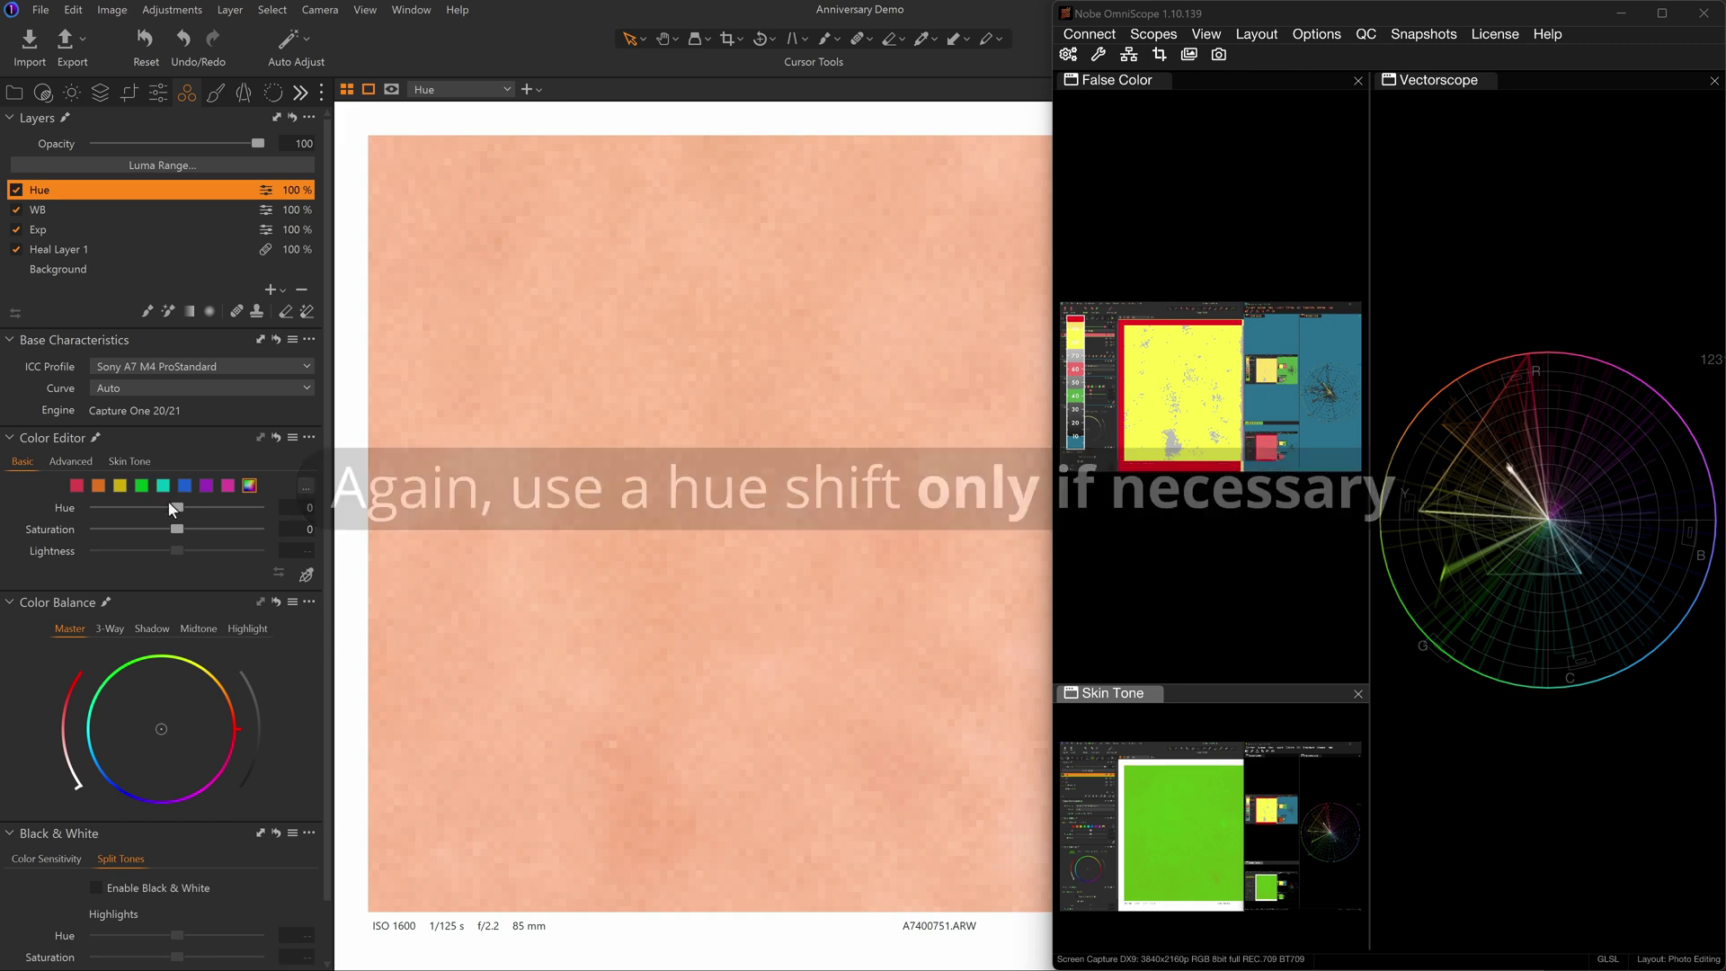
pyautogui.moveTo(176, 508)
pyautogui.mouseDown()
pyautogui.moveTo(136, 506)
pyautogui.moveTo(201, 508)
pyautogui.mouseUp()
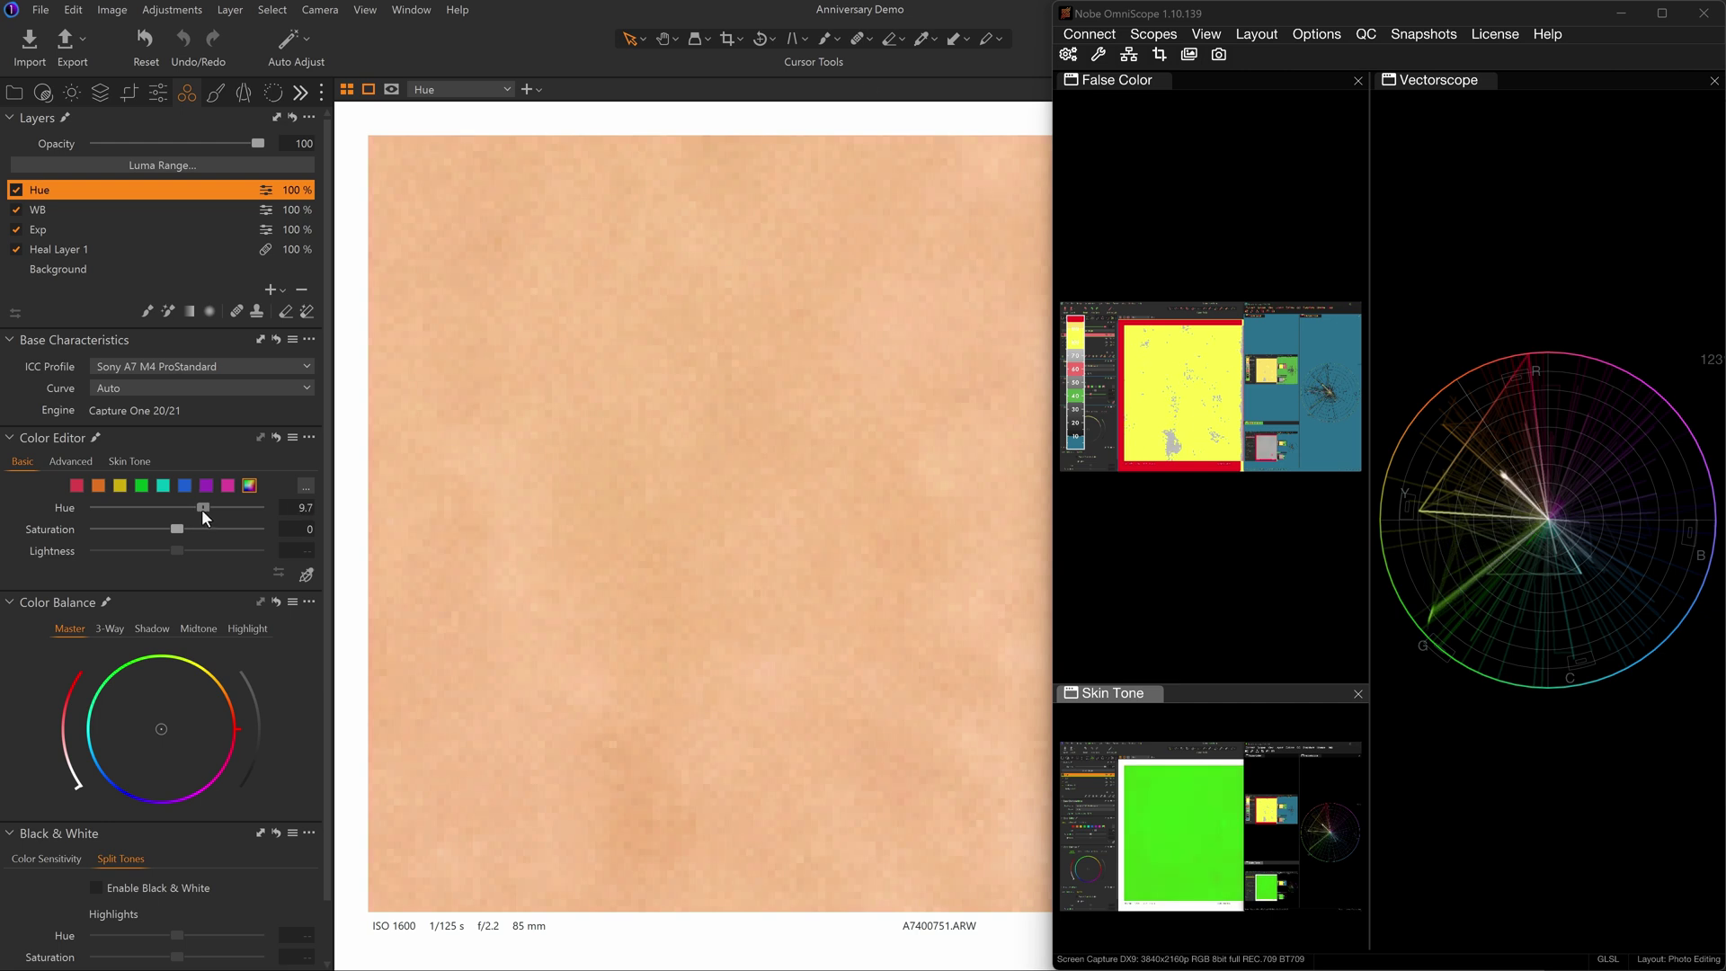
# Step: Shift the Hue layer's overall hue to -4.3, checking the zoomed-in forehead skin against the scopes and the full portrait
pyautogui.moveTo(201, 509); pyautogui.dragTo(170, 508)
pyautogui.press('z')
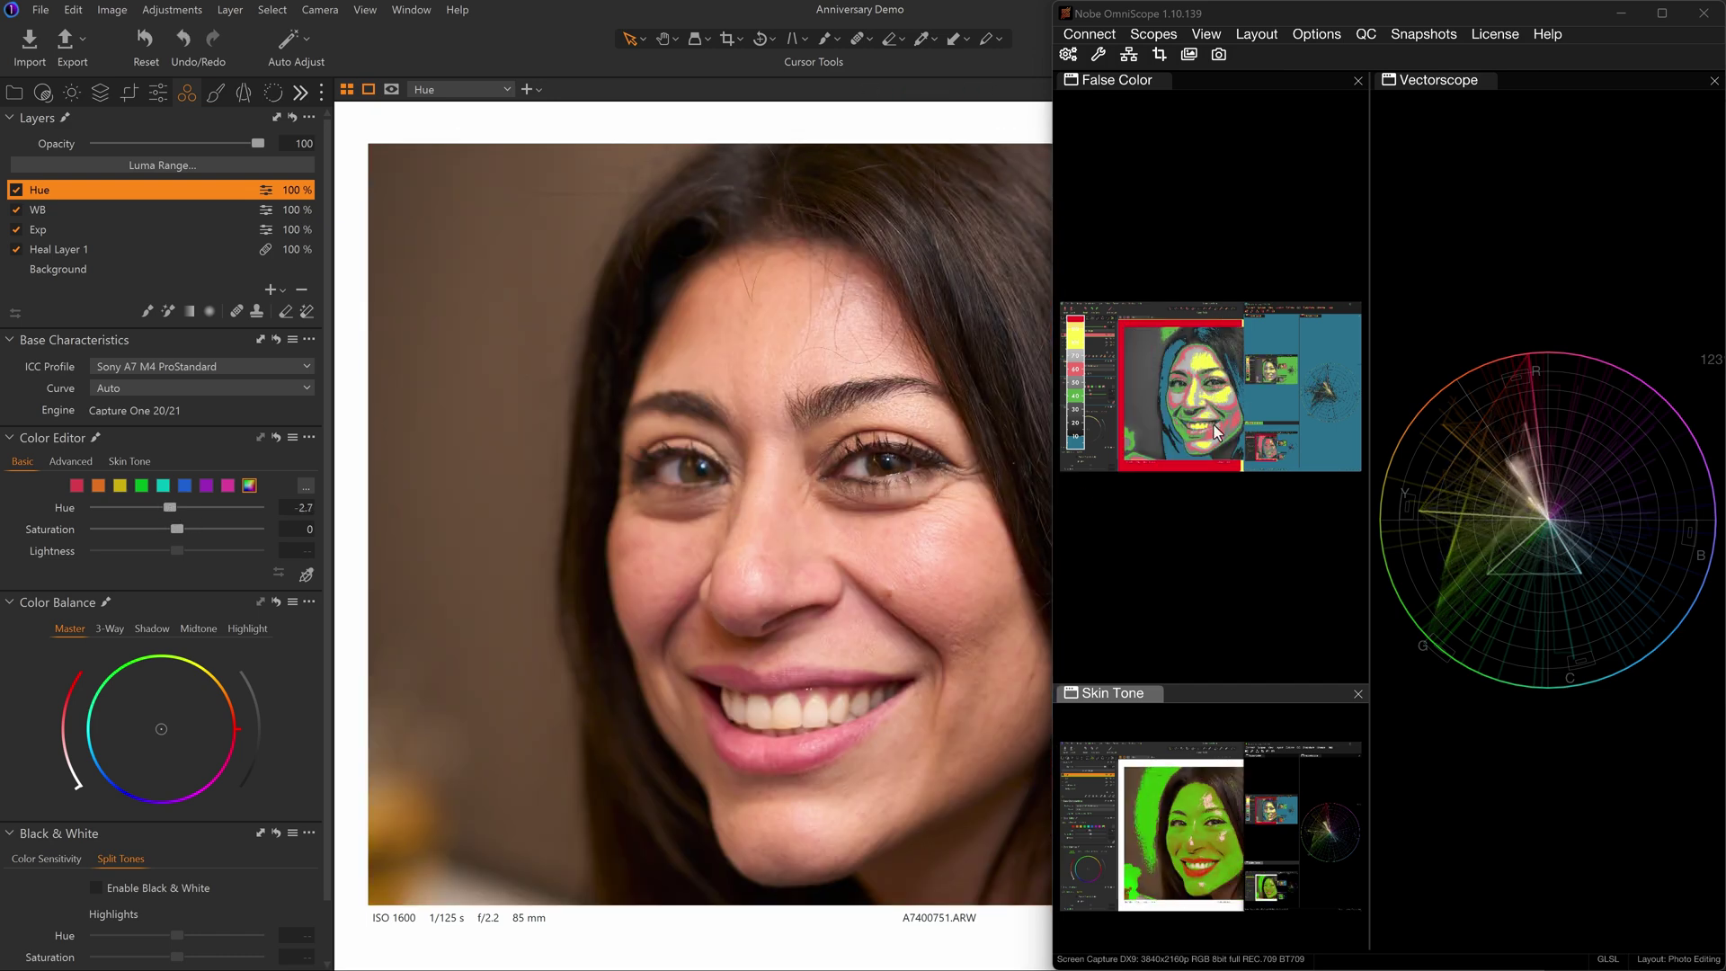
pyautogui.click(1184, 357)
pyautogui.moveTo(1183, 354); pyautogui.dragTo(1230, 433)
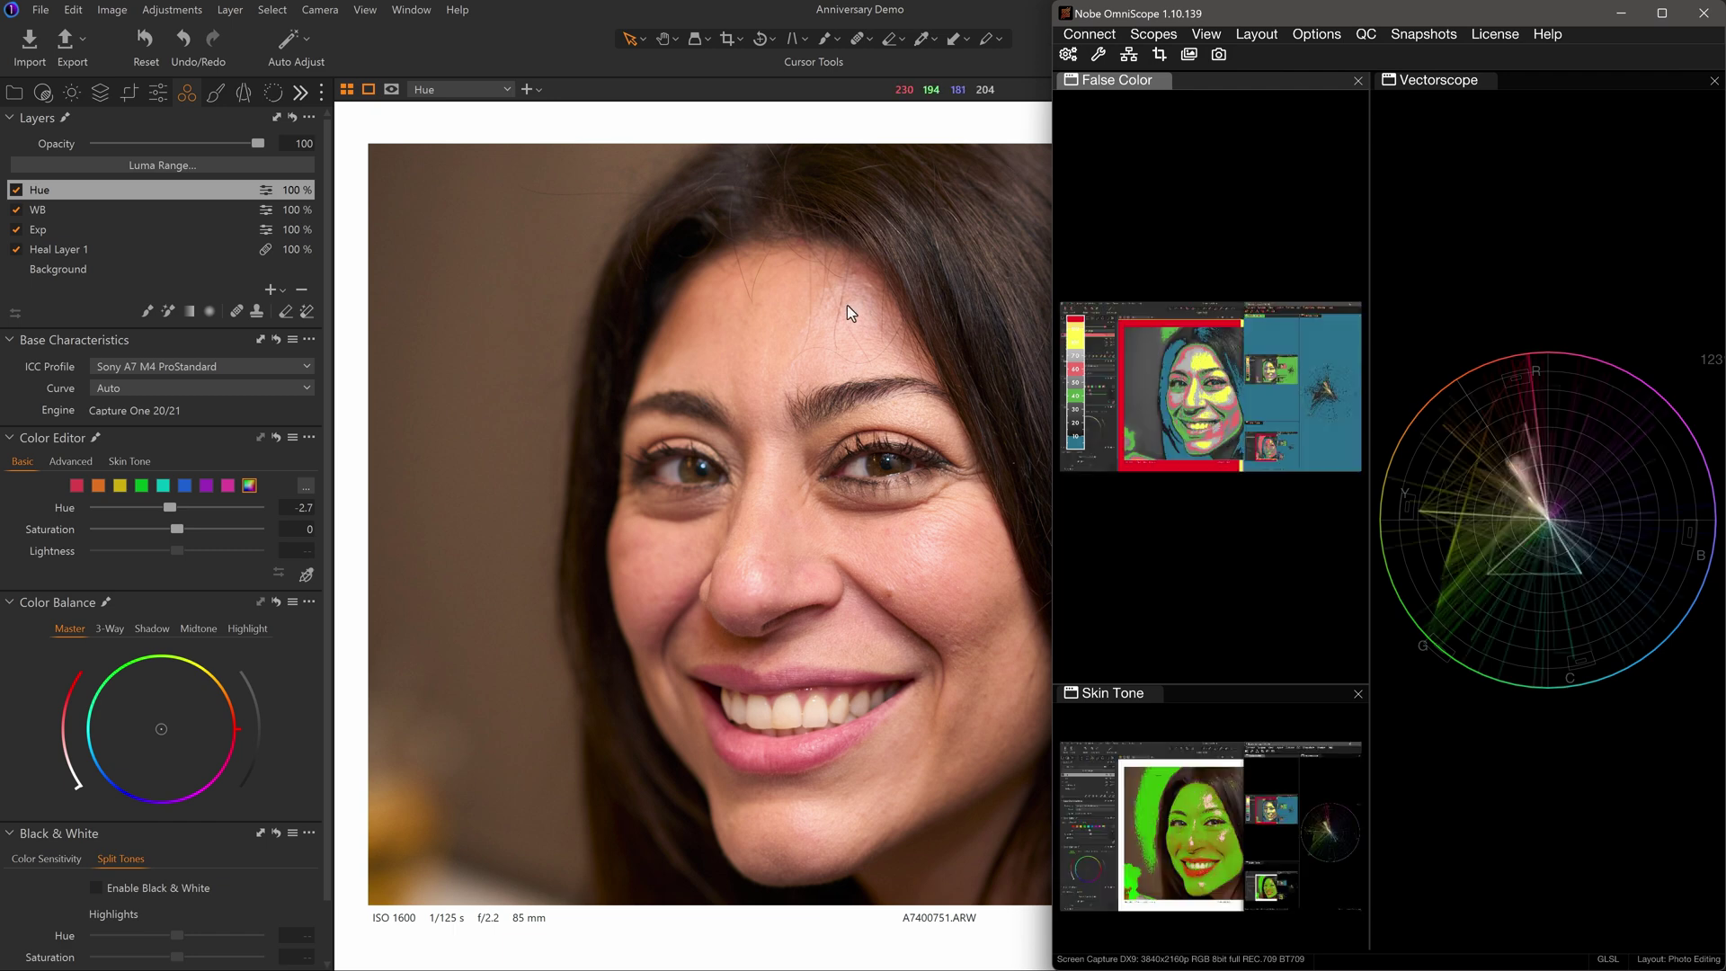
pyautogui.scroll(5, 769, 334)
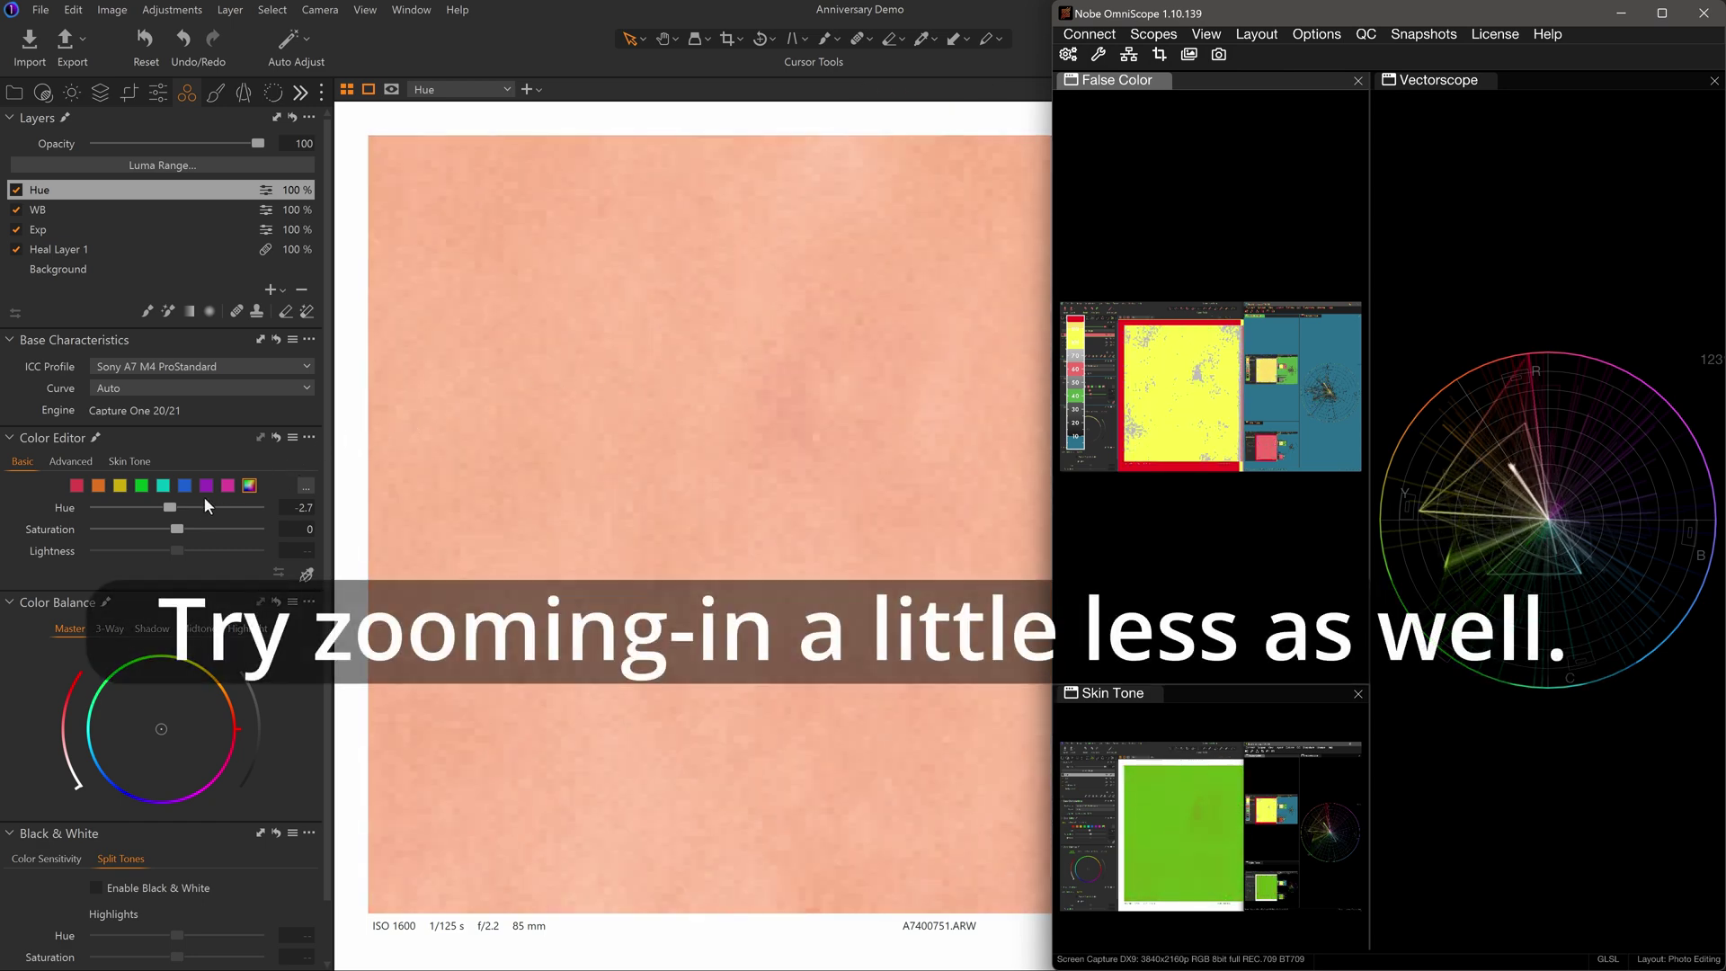
pyautogui.moveTo(173, 513); pyautogui.dragTo(166, 510)
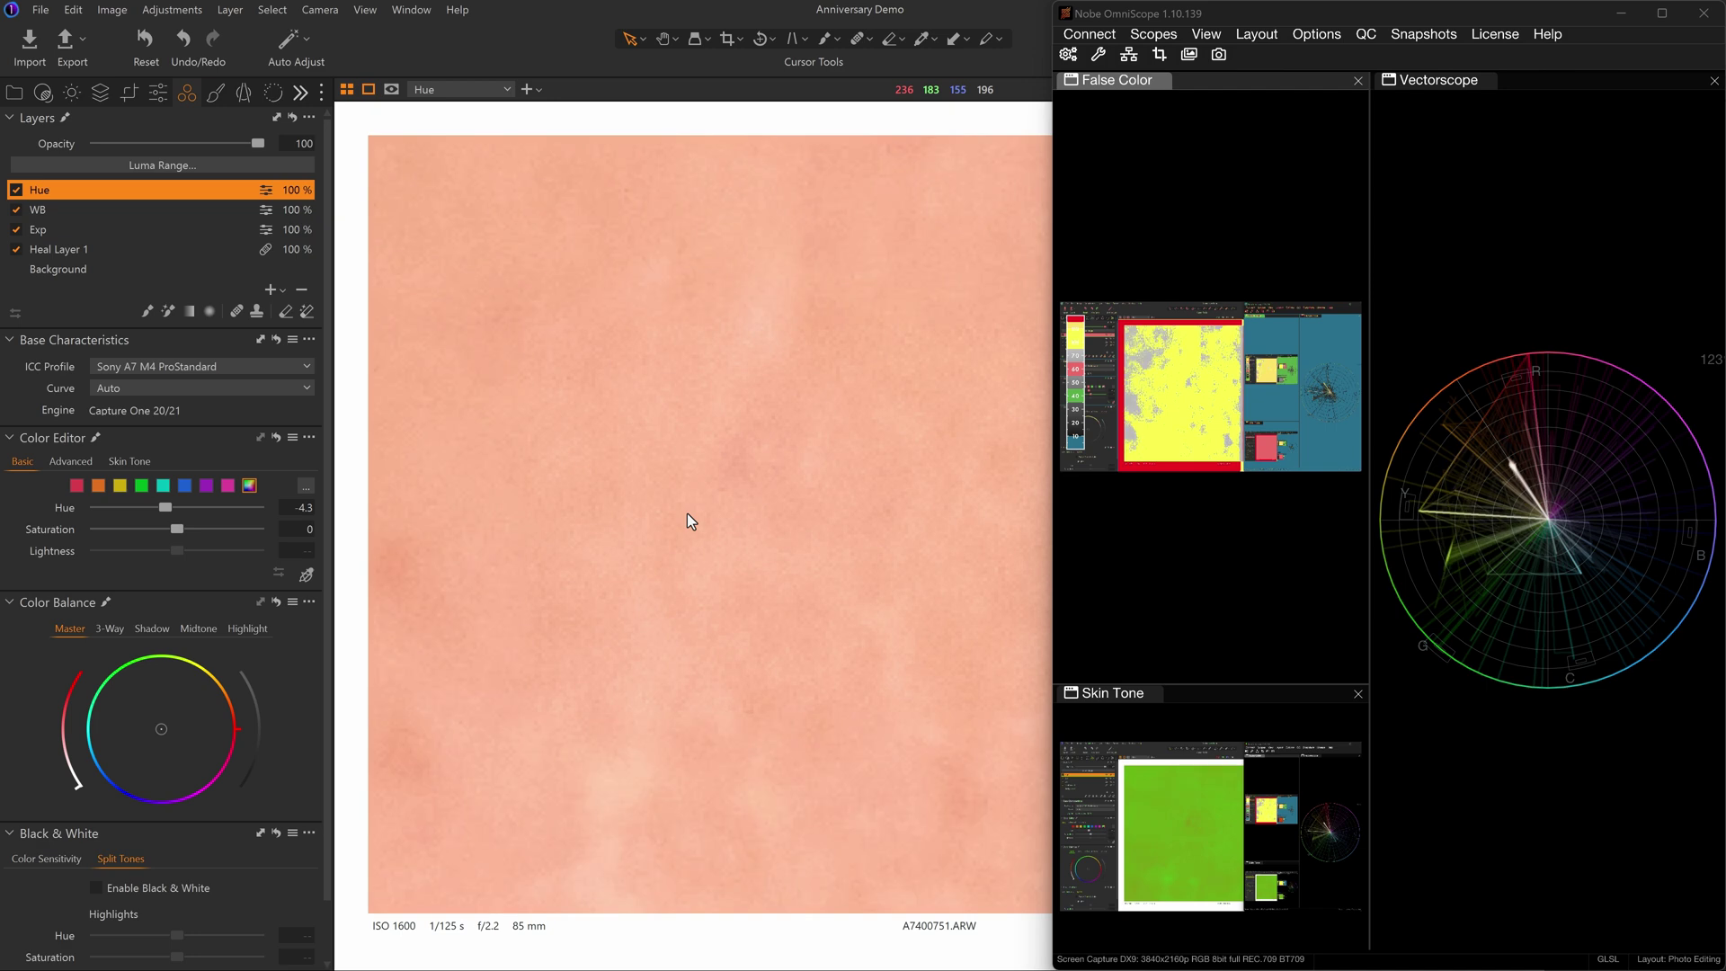
pyautogui.scroll(-5, 687, 512)
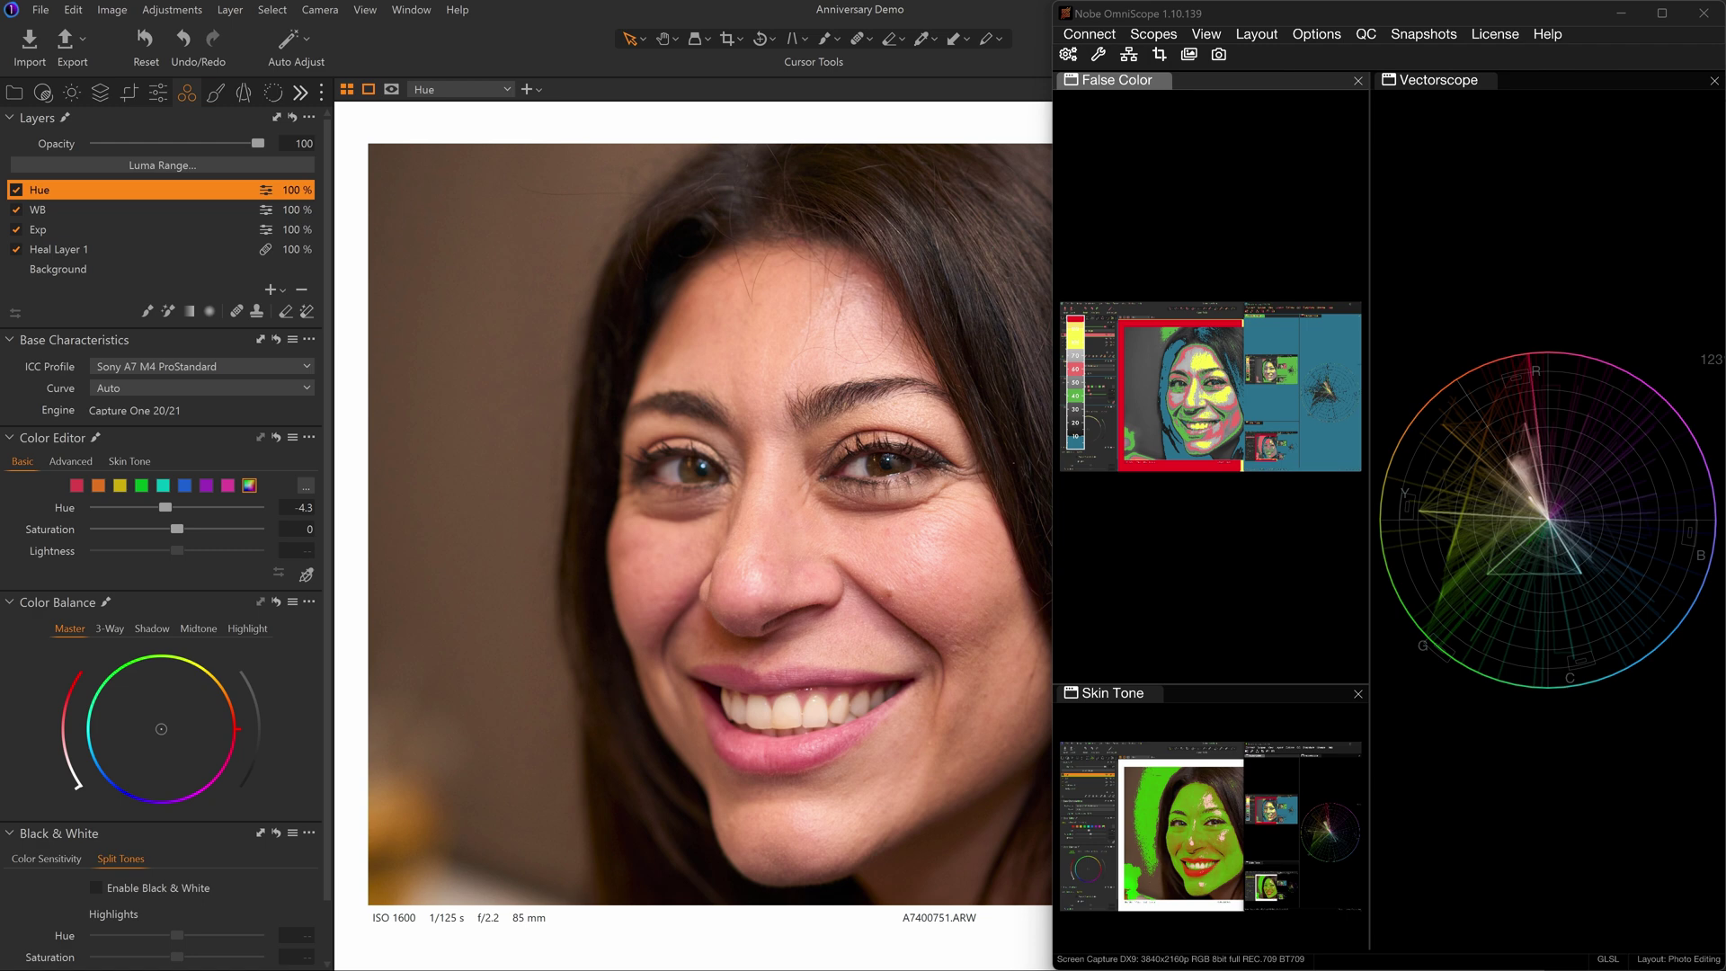
# Step: Add a filled adjustment layer named Orange Tint and push its master color balance strongly toward orange
pyautogui.click(280, 290)
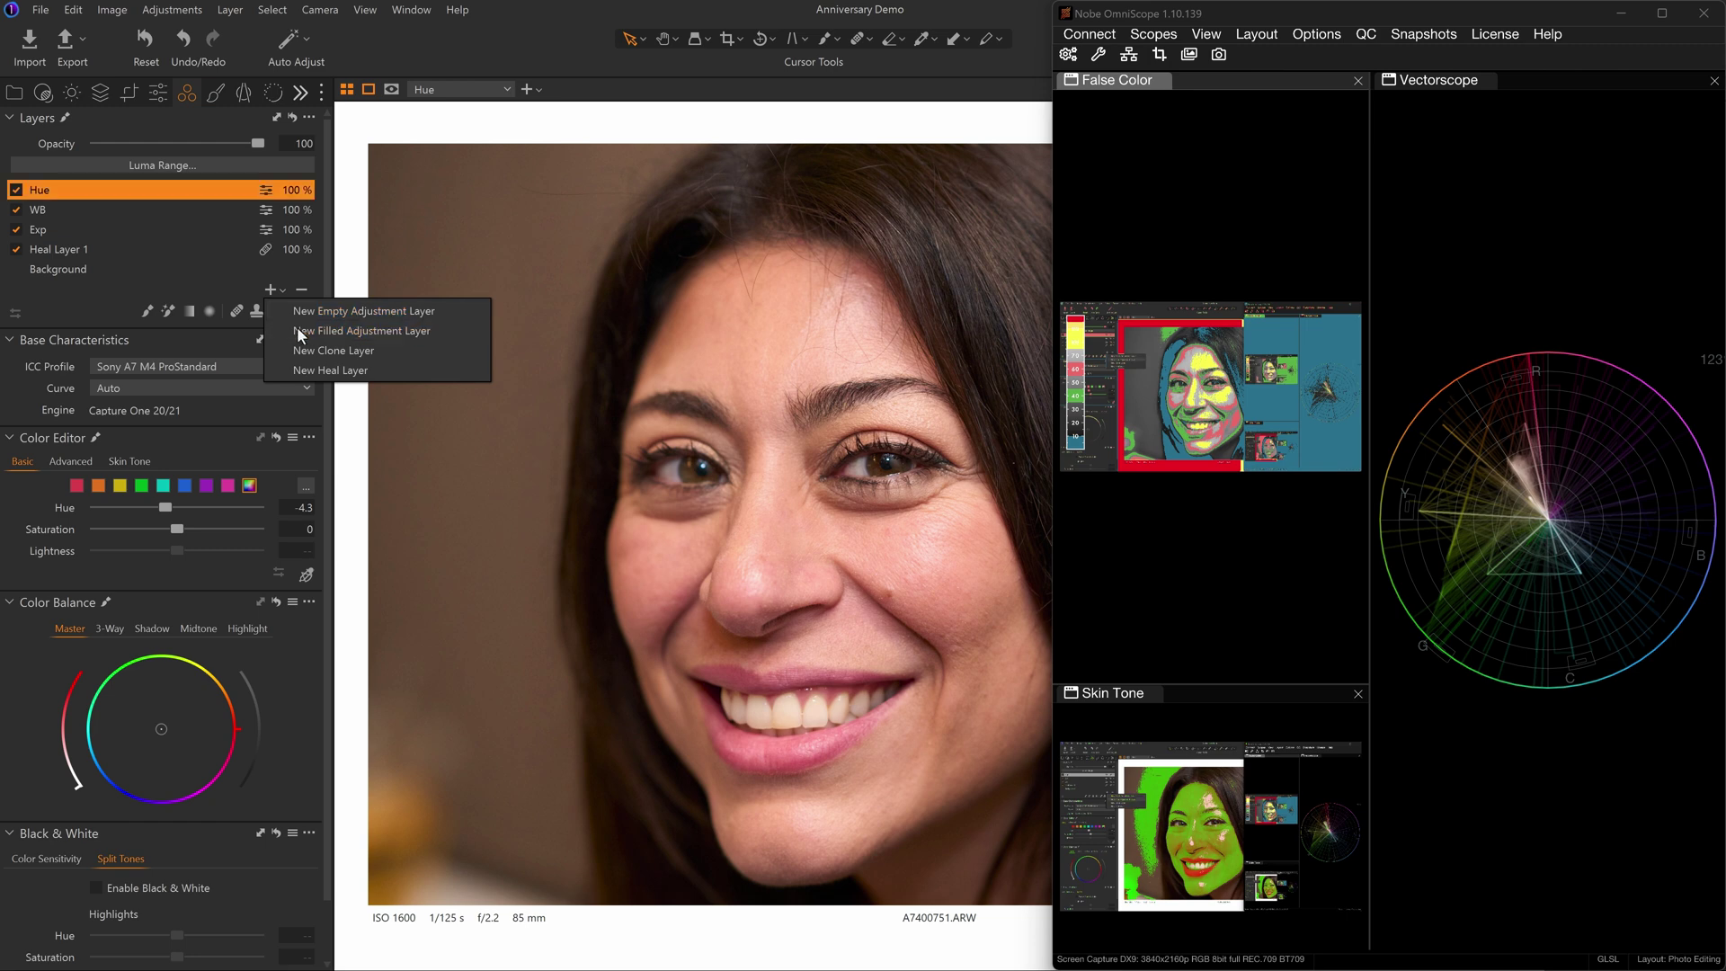
pyautogui.click(297, 331)
pyautogui.write('Orange Tint')
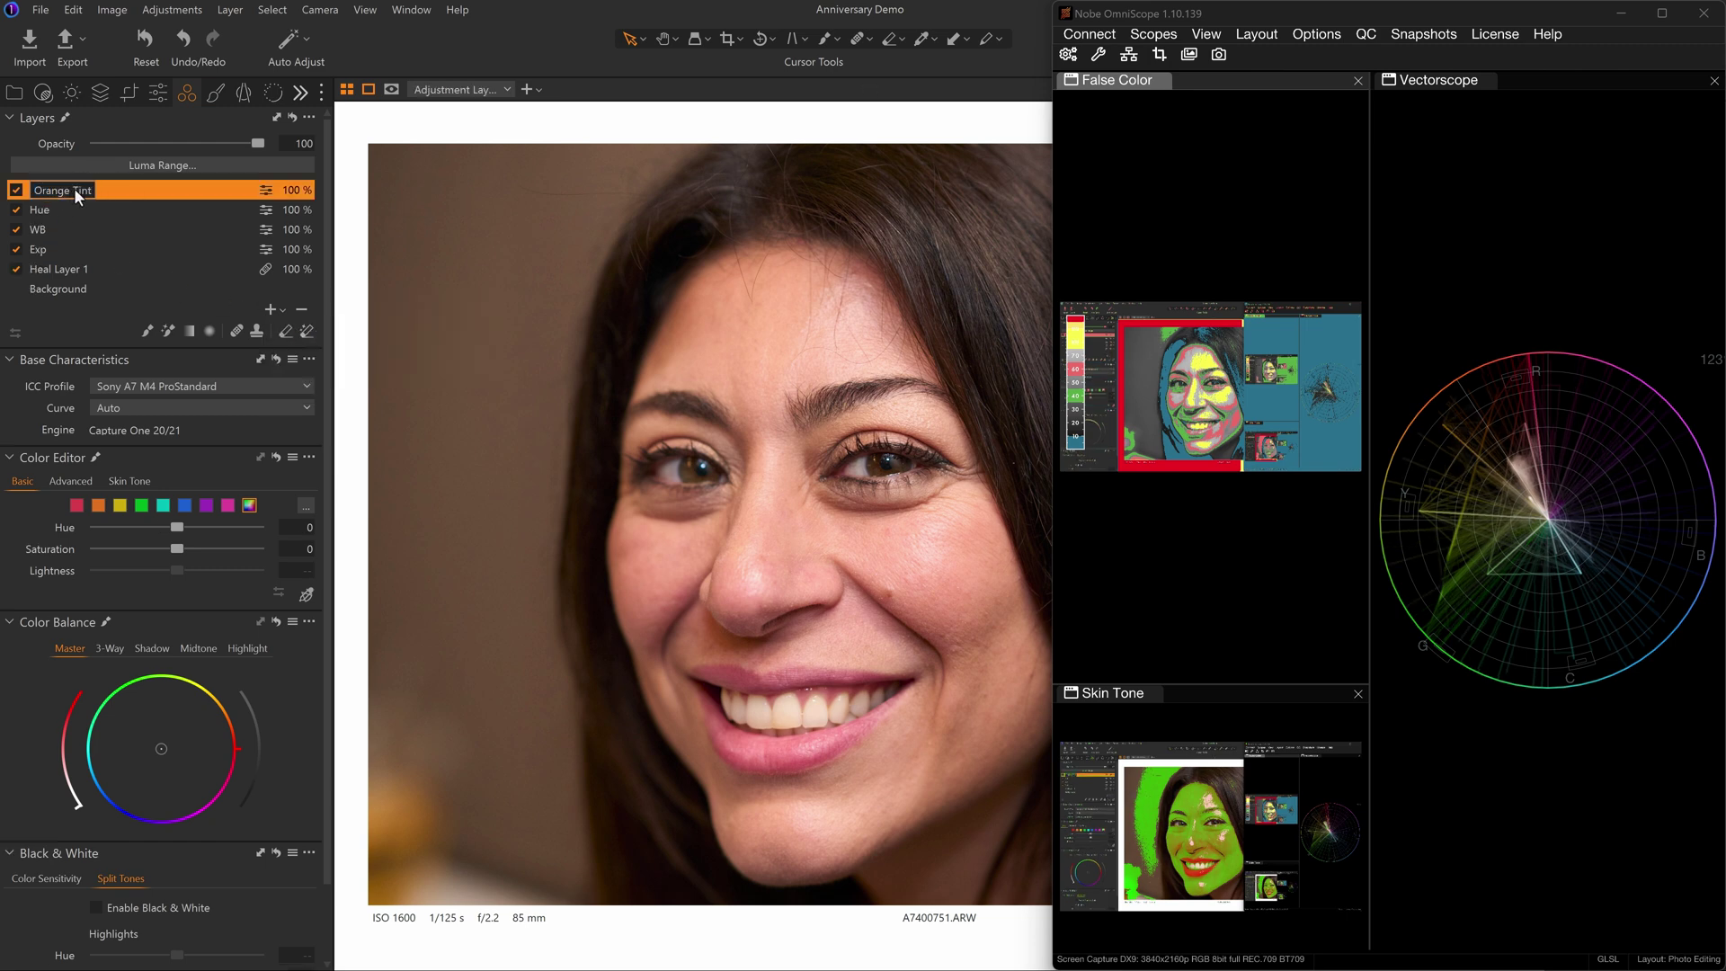
pyautogui.press('Return')
pyautogui.moveTo(161, 748); pyautogui.dragTo(250, 687)
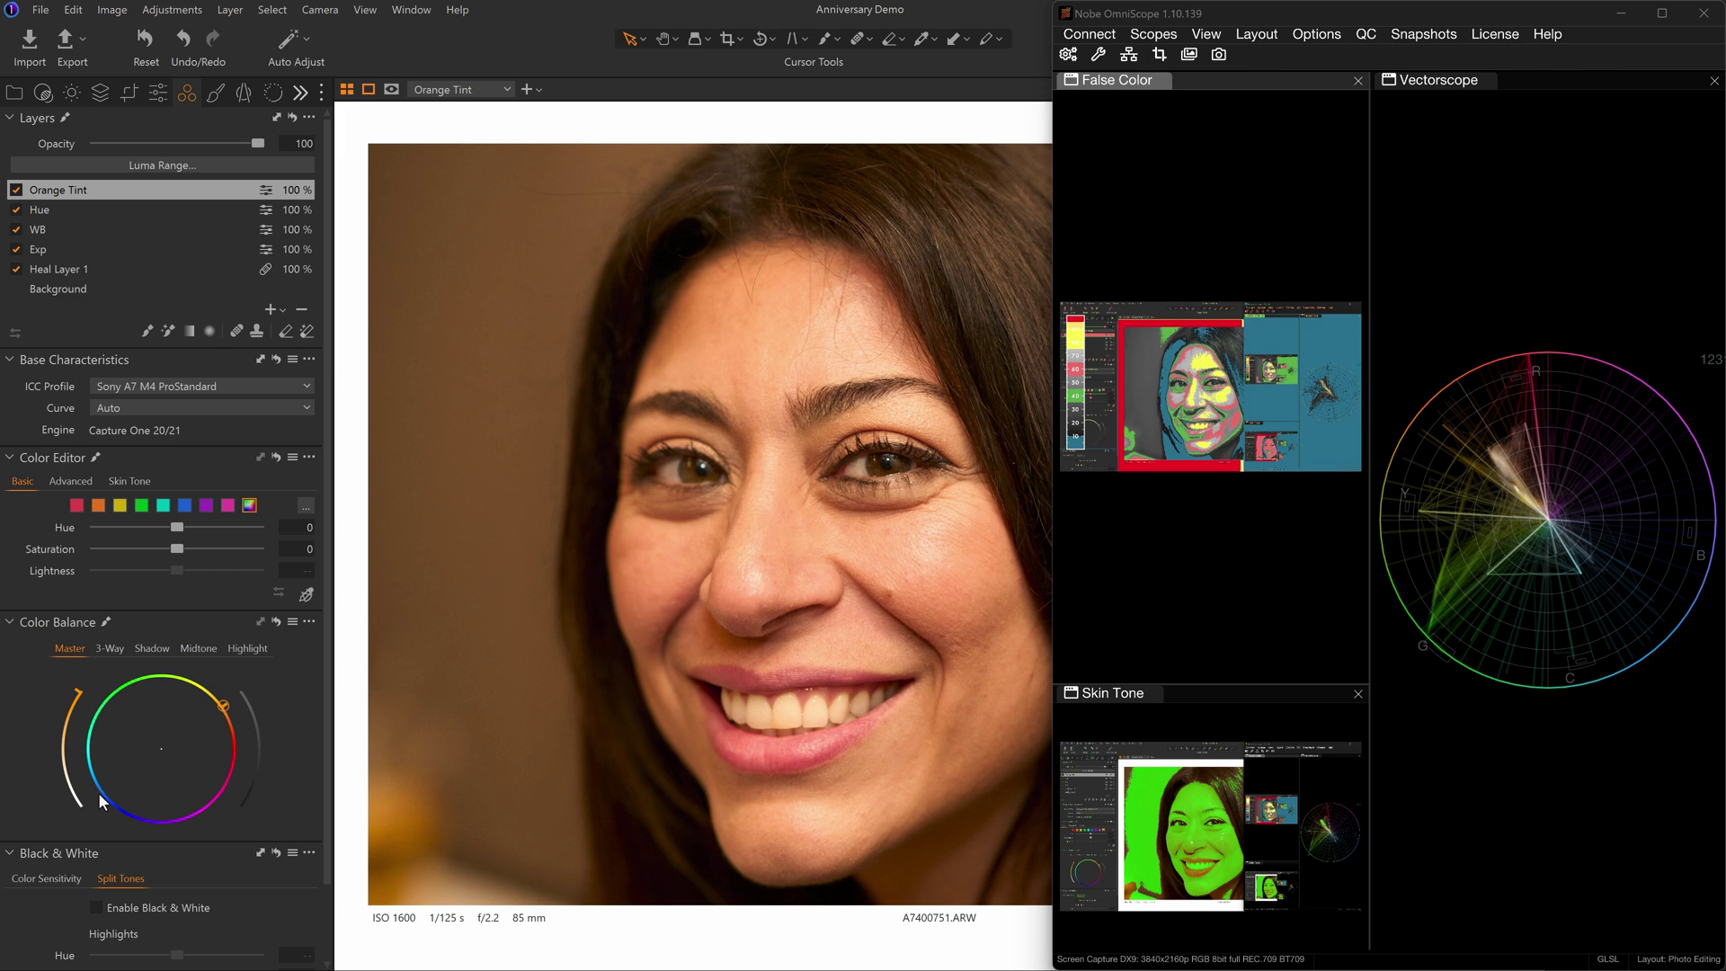
# Step: Add a filled adjustment layer named Blue Teal and push its master color balance strongly toward blue, opposite the orange tint
pyautogui.click(280, 309)
pyautogui.click(290, 347)
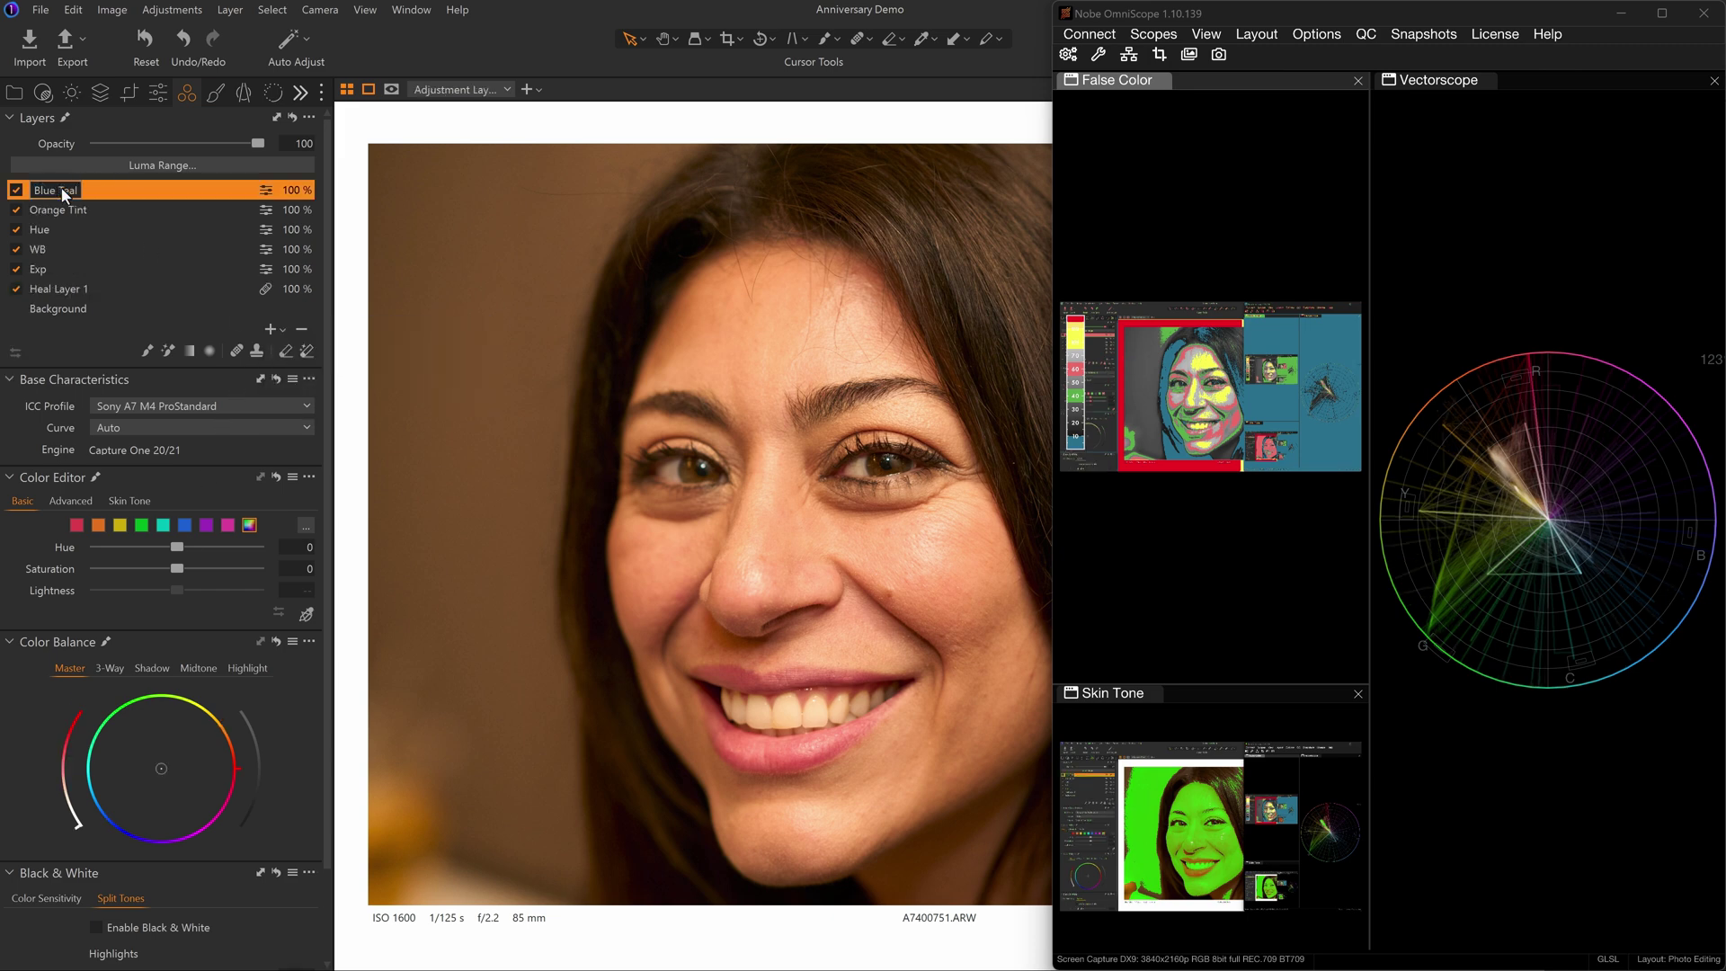
pyautogui.press('Return')
pyautogui.moveTo(161, 767); pyautogui.dragTo(101, 818)
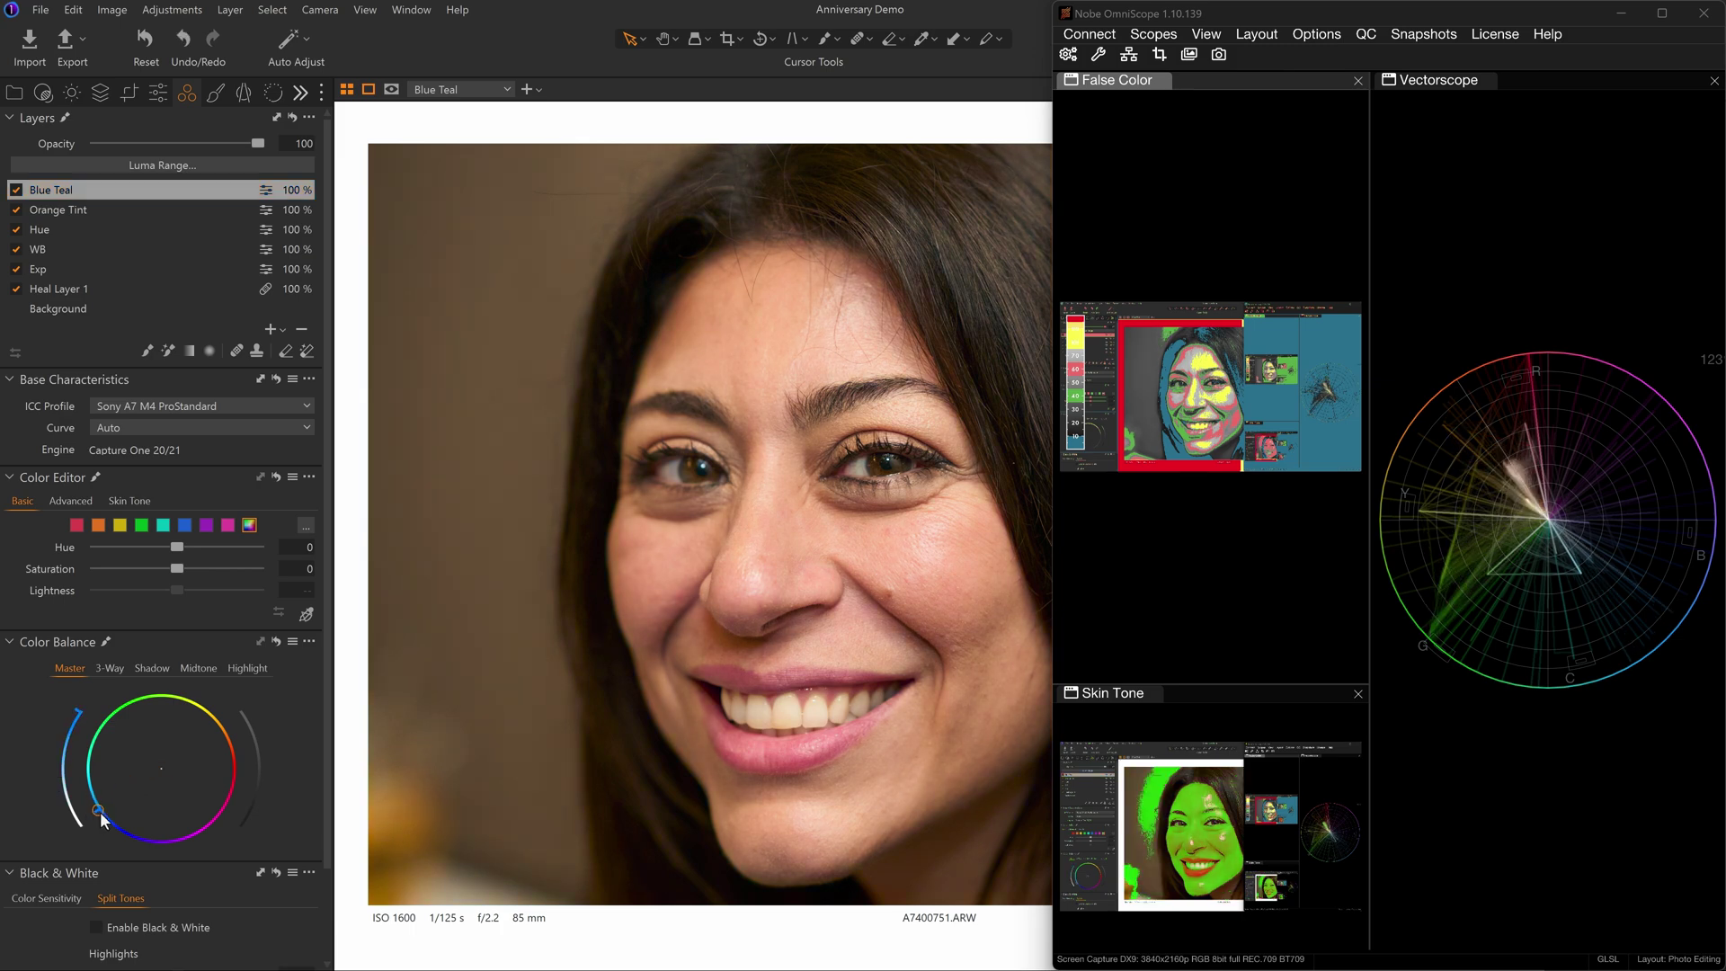
# Step: Switch between the Orange Tint and Blue Teal layers to compare their opposing color balance settings
pyautogui.click(79, 212)
pyautogui.click(73, 186)
pyautogui.click(68, 207)
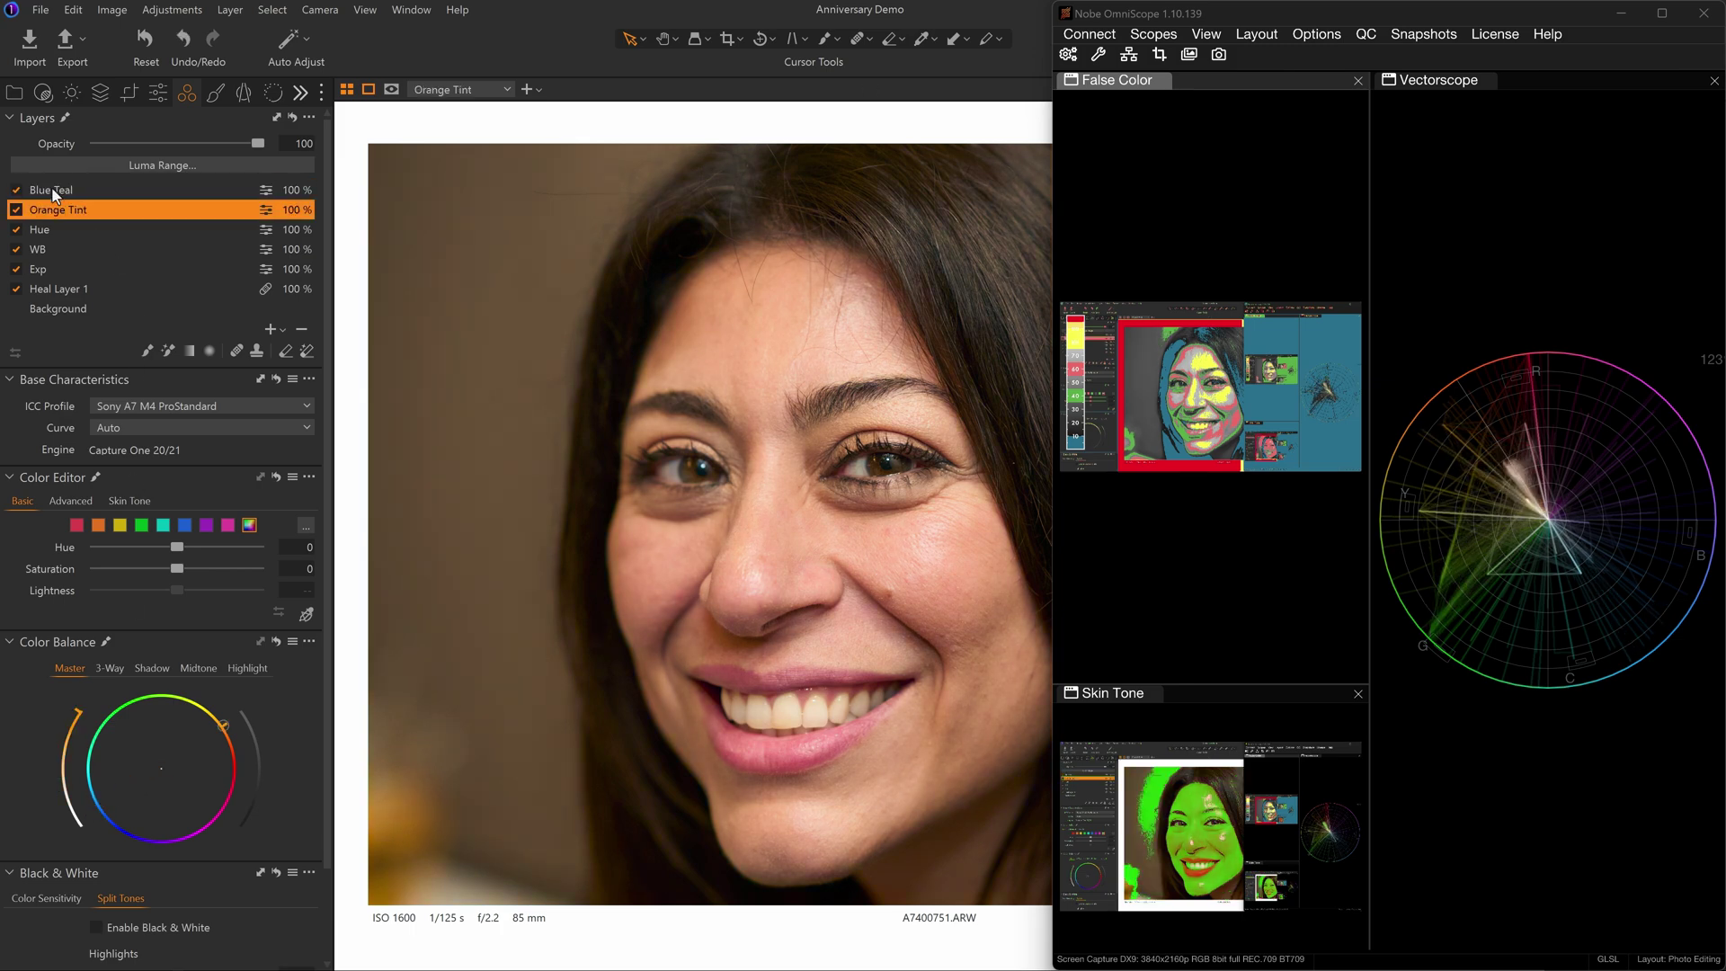
pyautogui.click(52, 188)
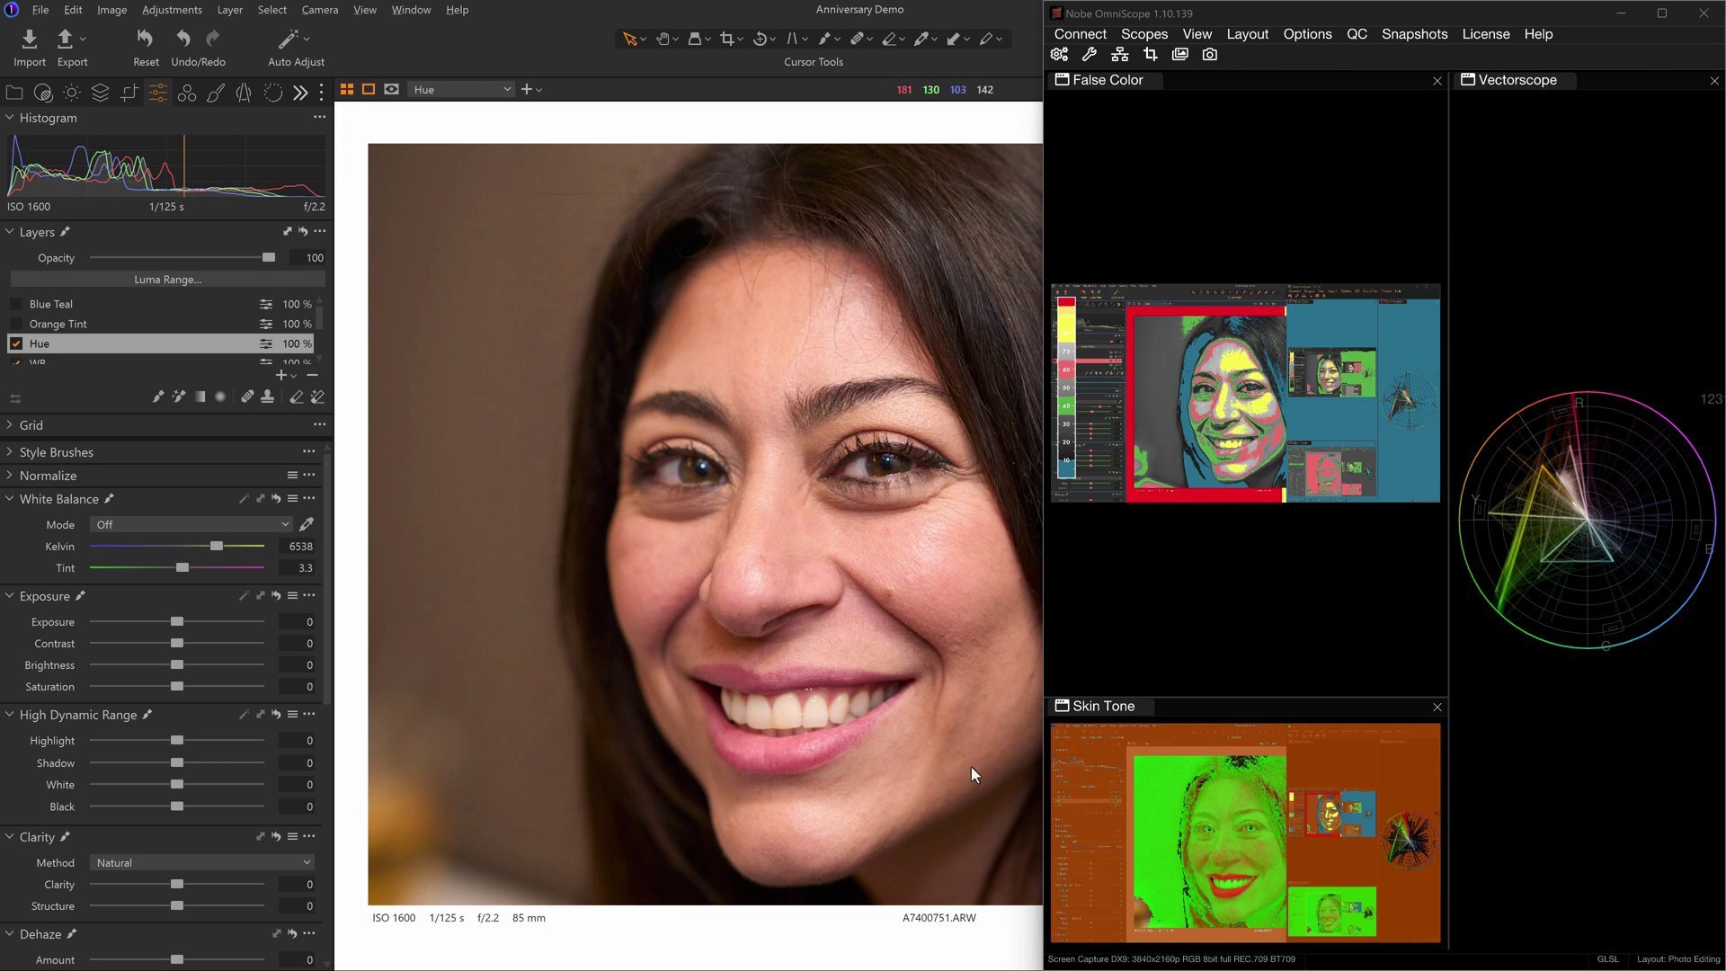
# Step: Enlarge the False Color and Skin Tone scopes, and set the Skin Tone hue range limits to 0.422 and 0.702
pyautogui.moveTo(1229, 697); pyautogui.dragTo(1243, 458)
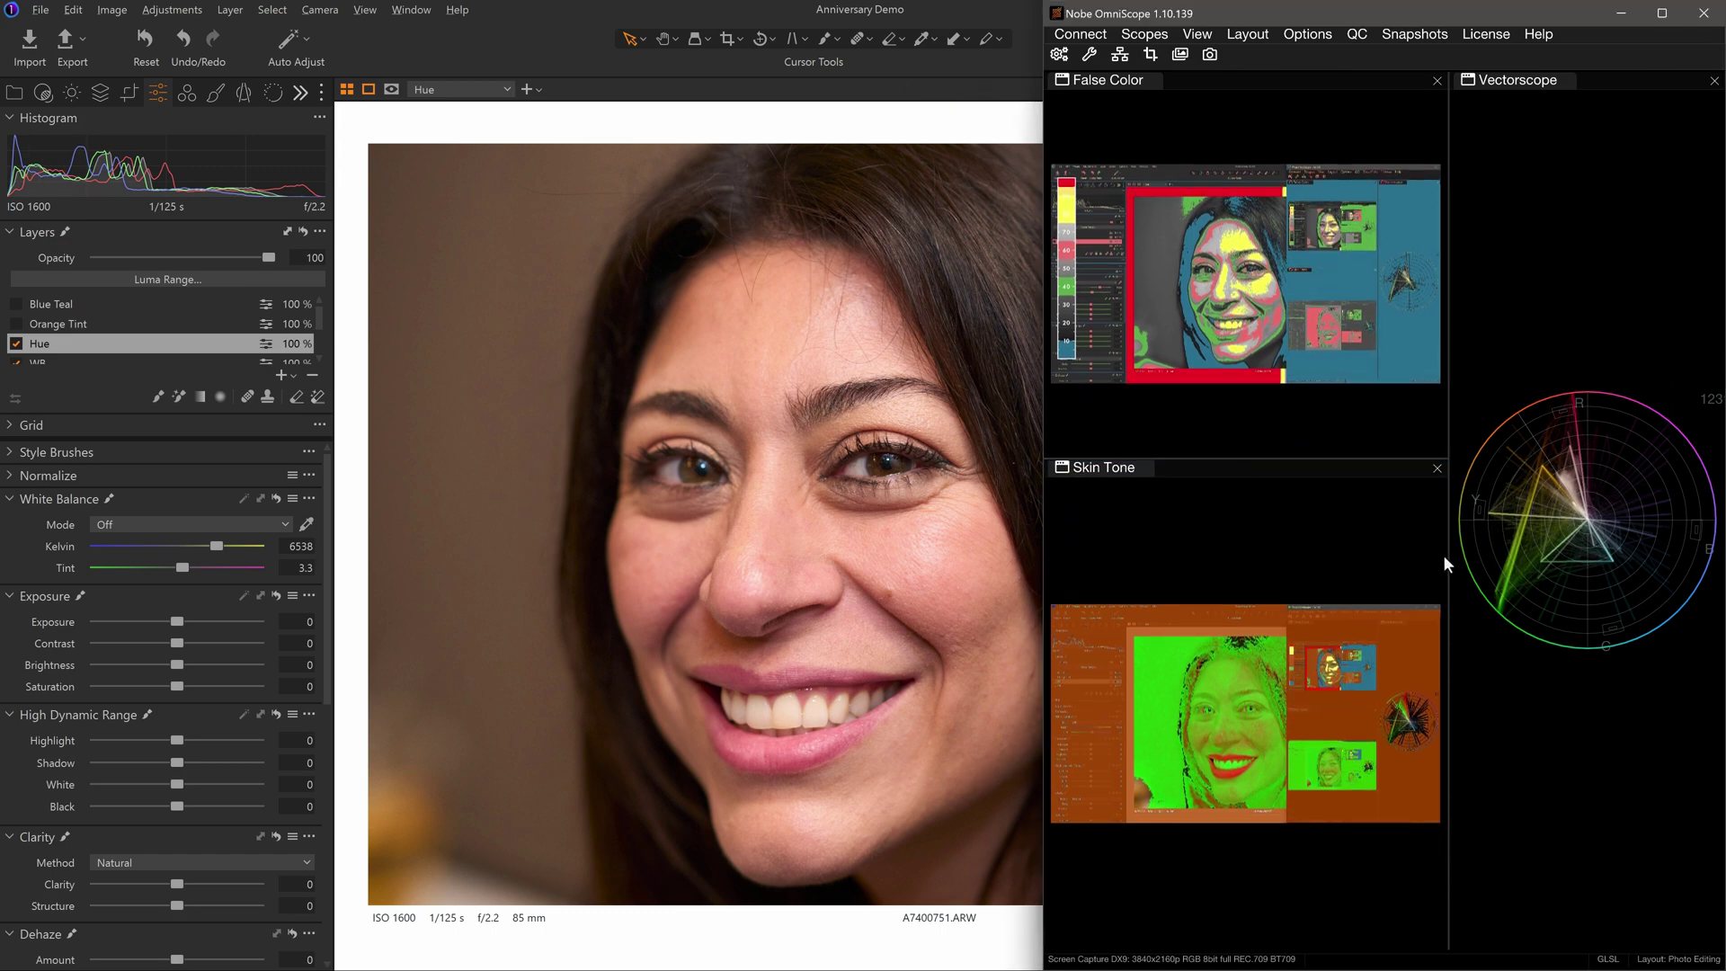
pyautogui.moveTo(1445, 563); pyautogui.dragTo(1717, 594)
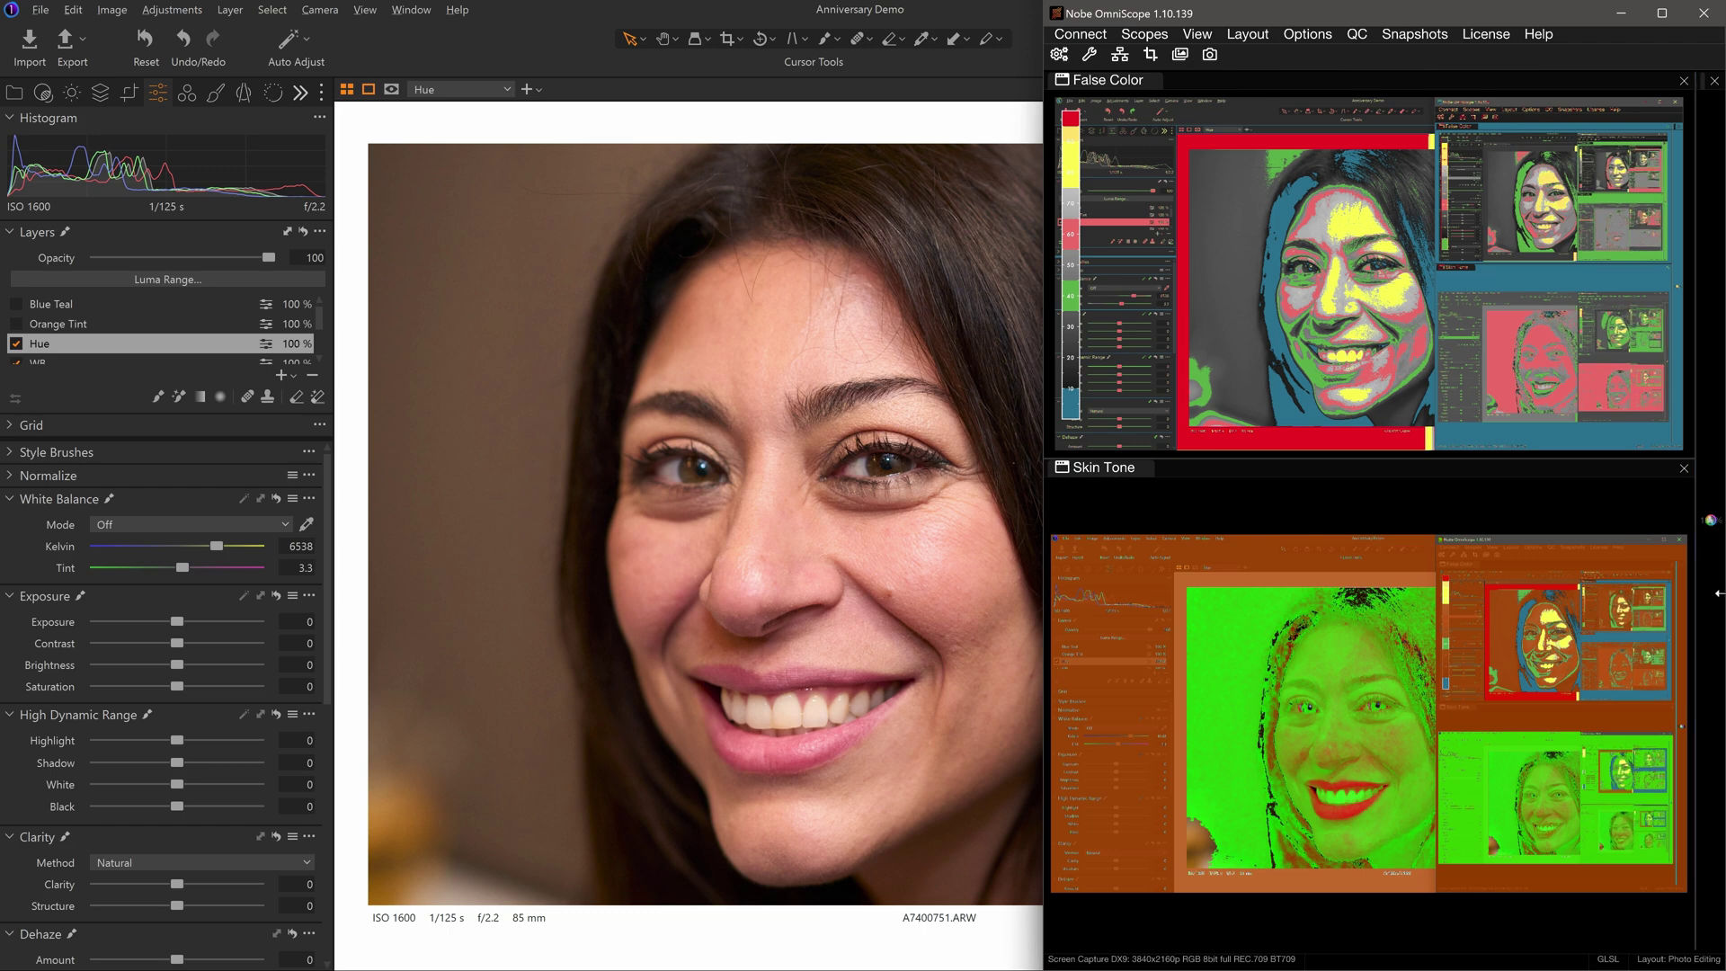
pyautogui.rightClick(1260, 499)
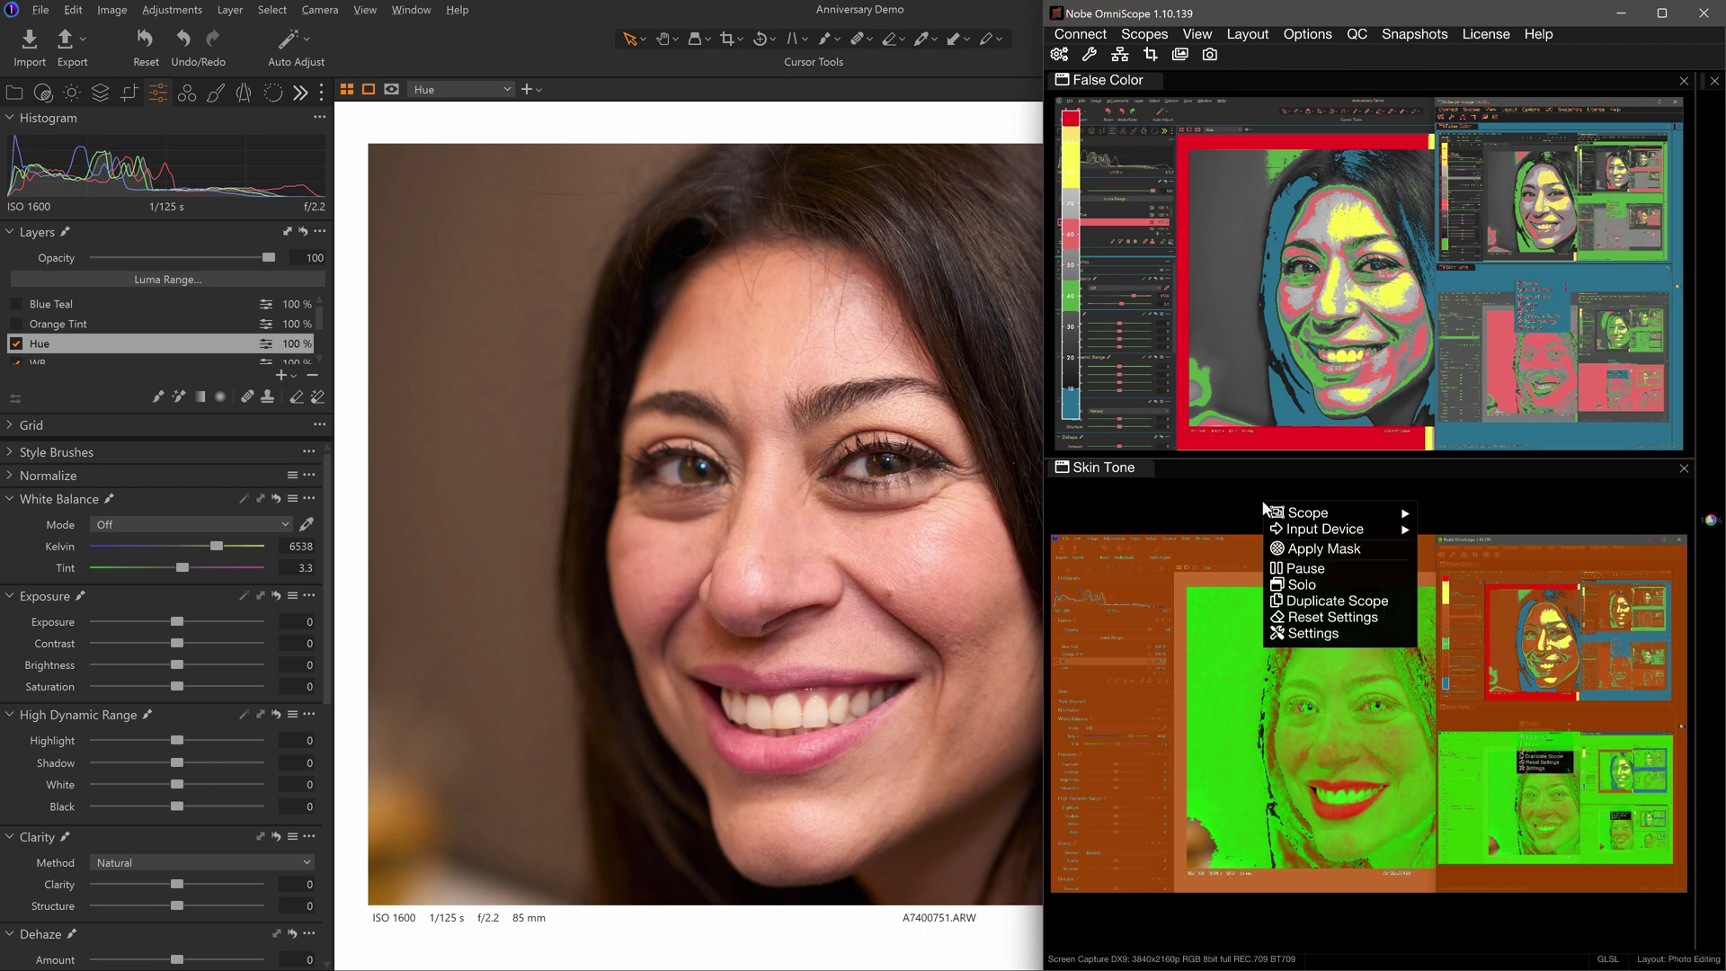
pyautogui.click(1295, 635)
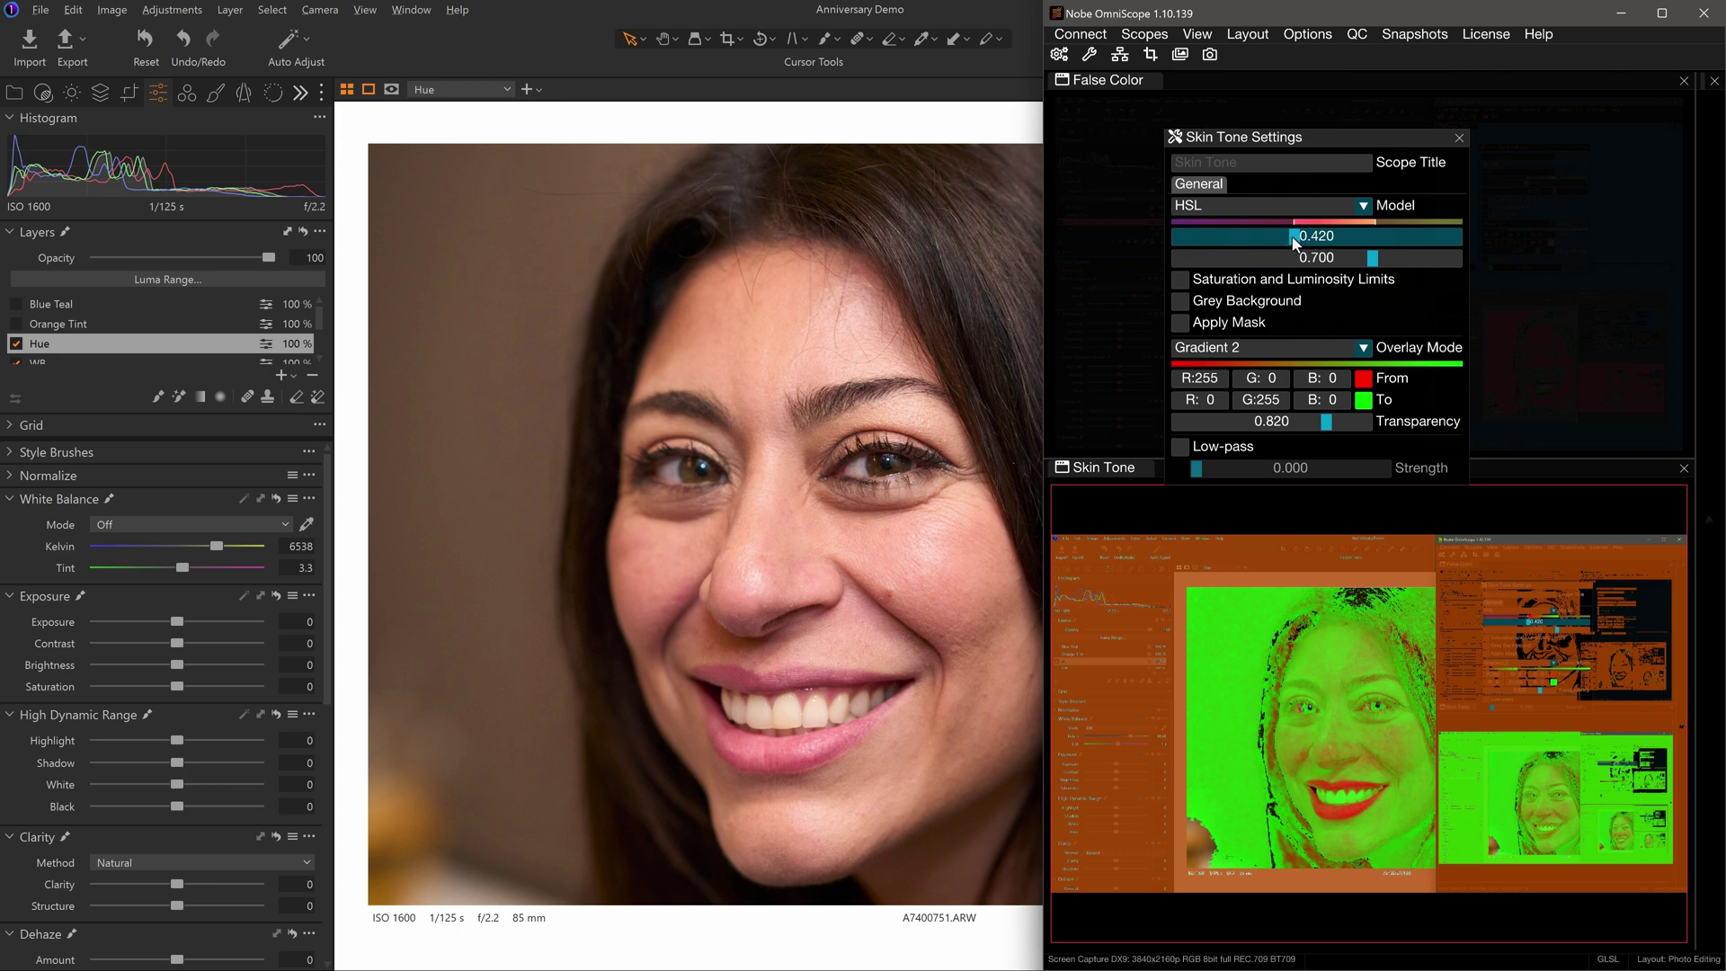
pyautogui.moveTo(1295, 242); pyautogui.dragTo(1375, 272)
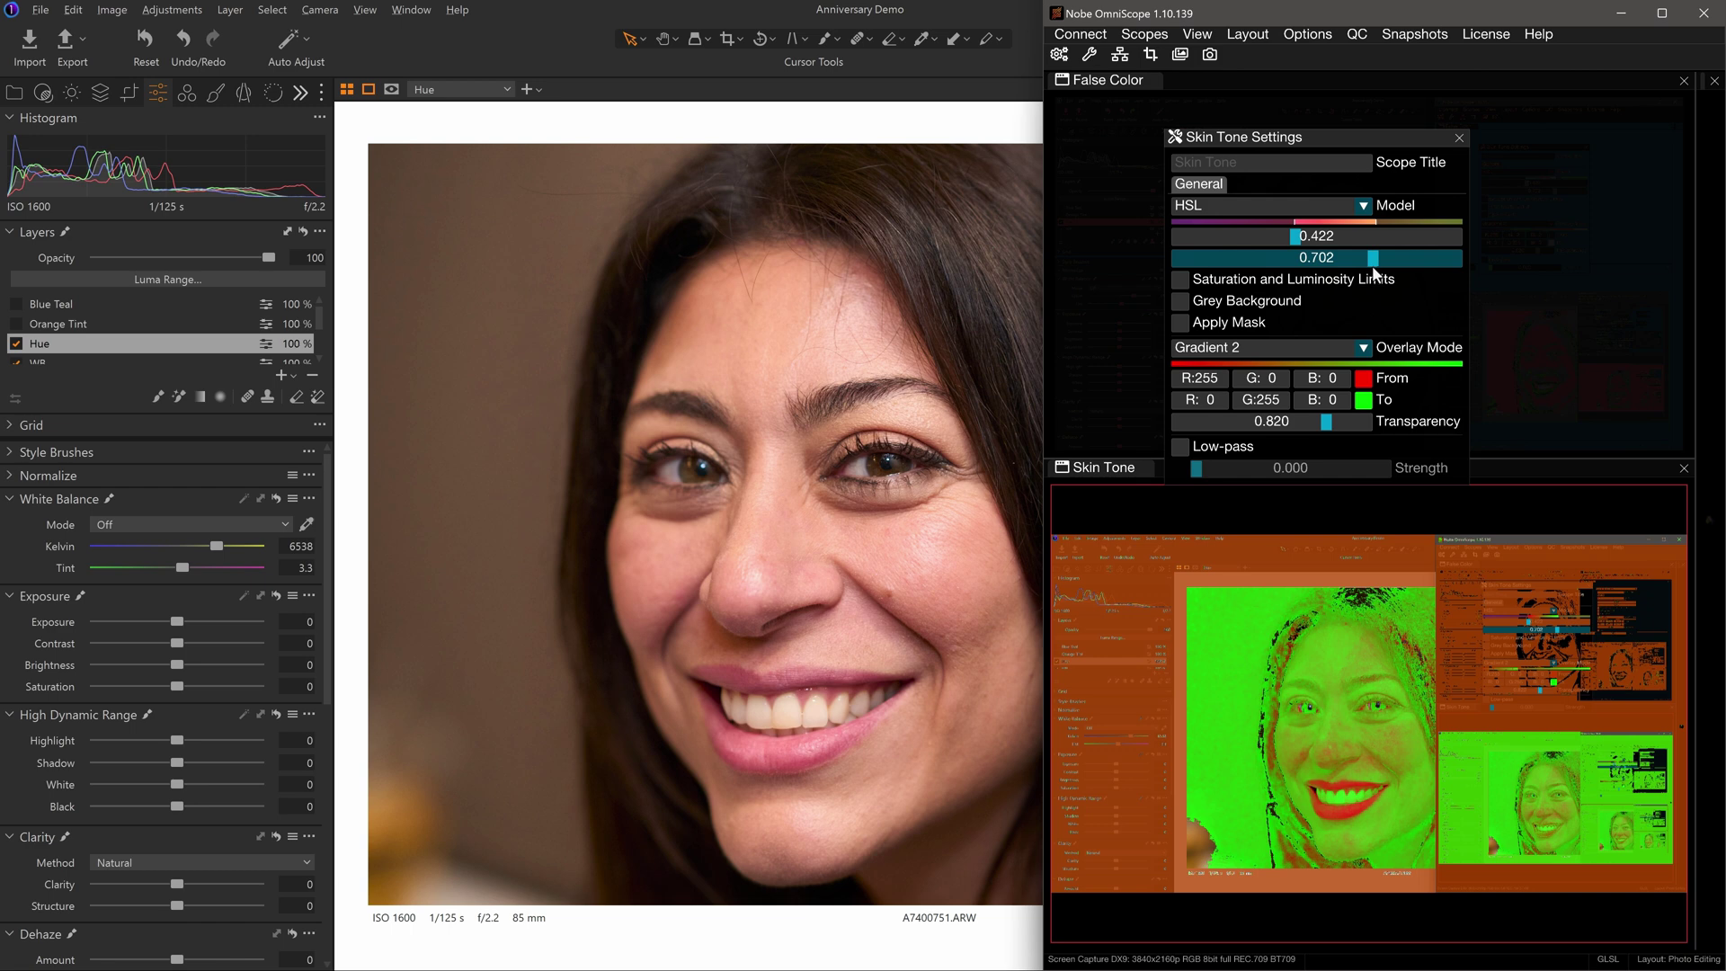
# Step: Try the Grid and Solid Color overlay modes on the Skin Tone scope and return to Gradient 2
pyautogui.click(1362, 348)
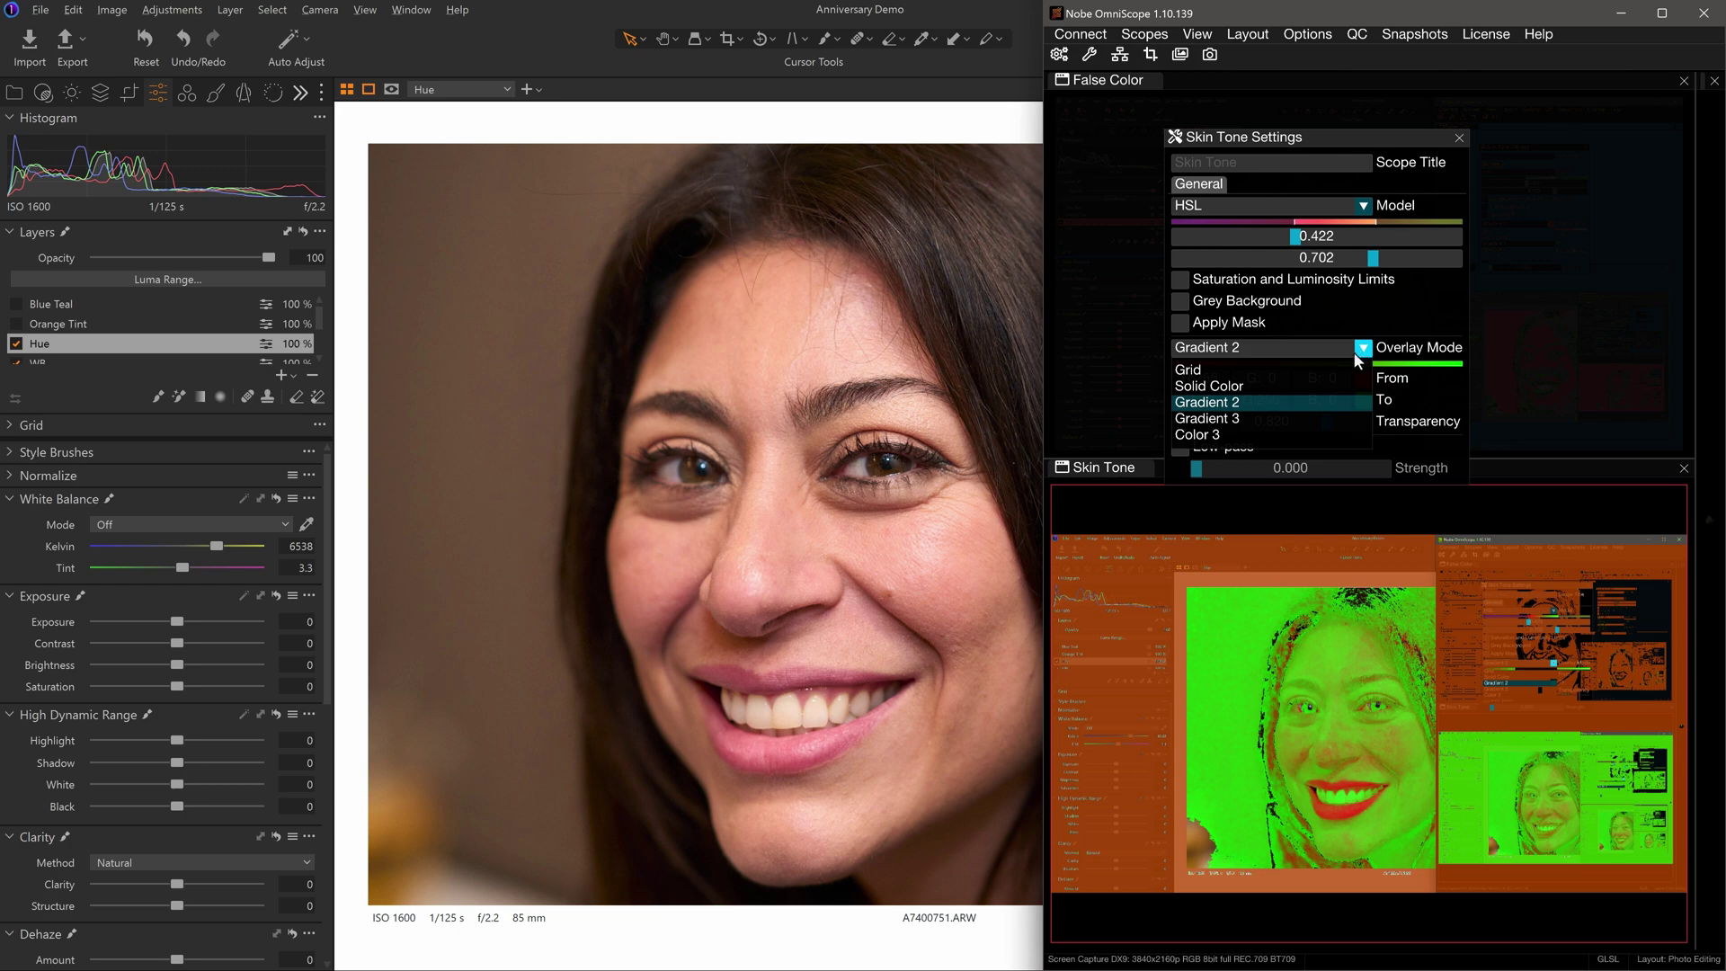
pyautogui.click(1314, 370)
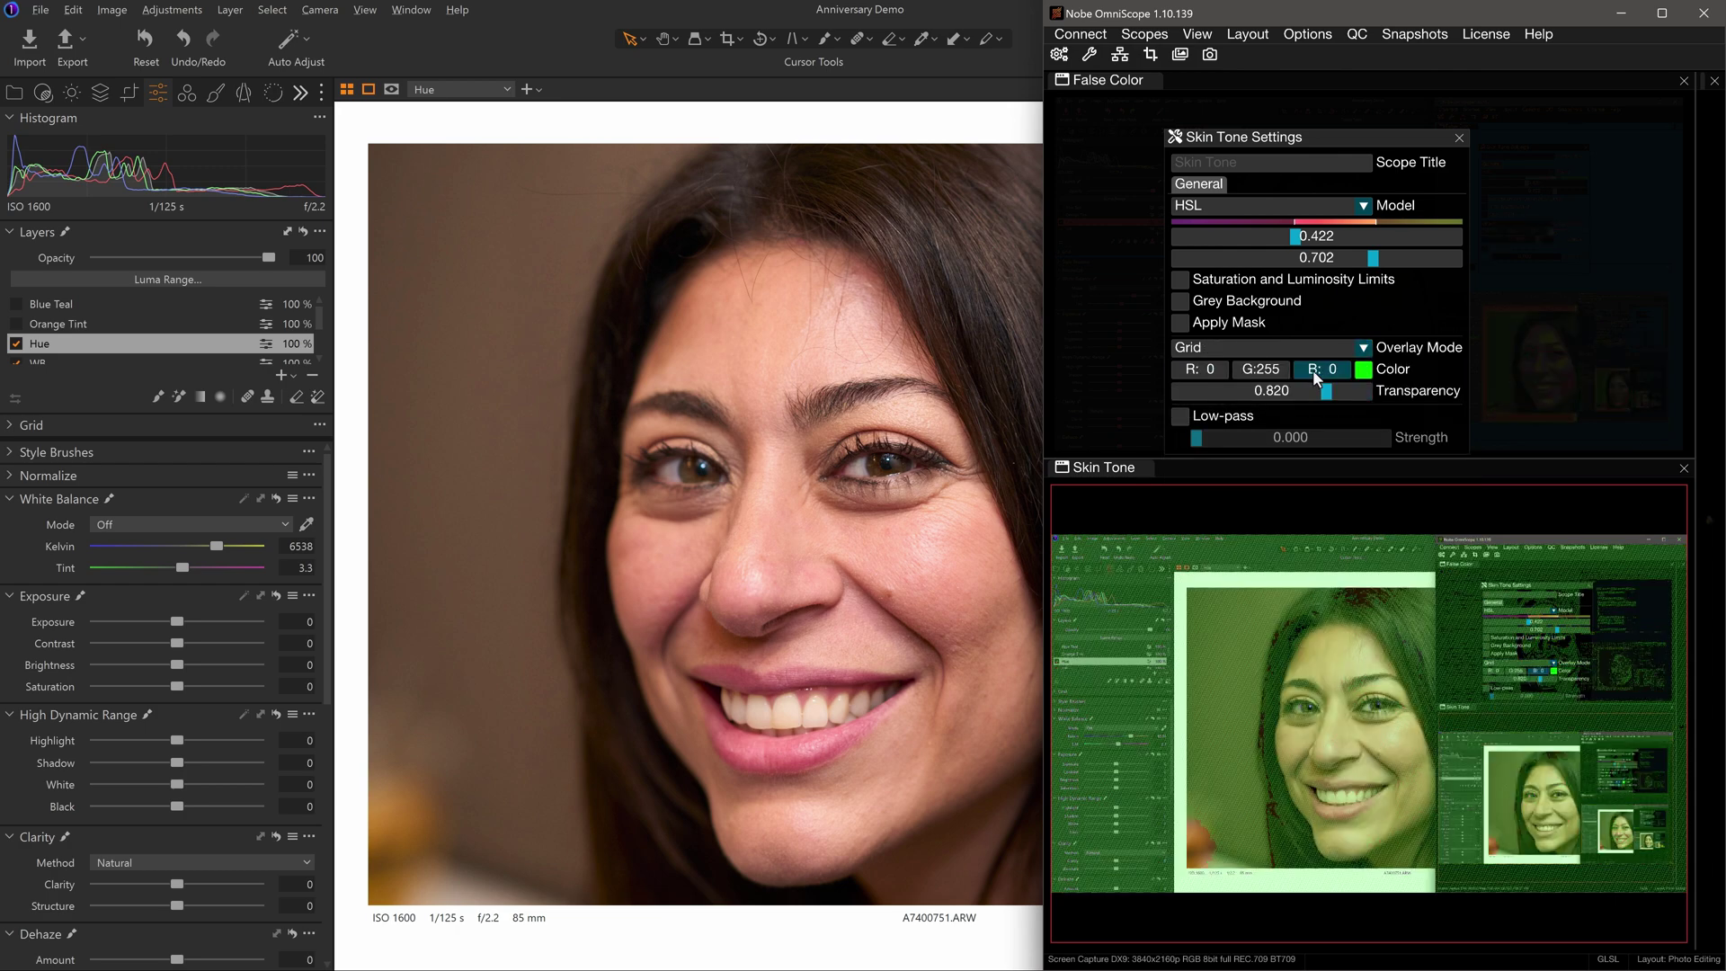
pyautogui.click(1338, 355)
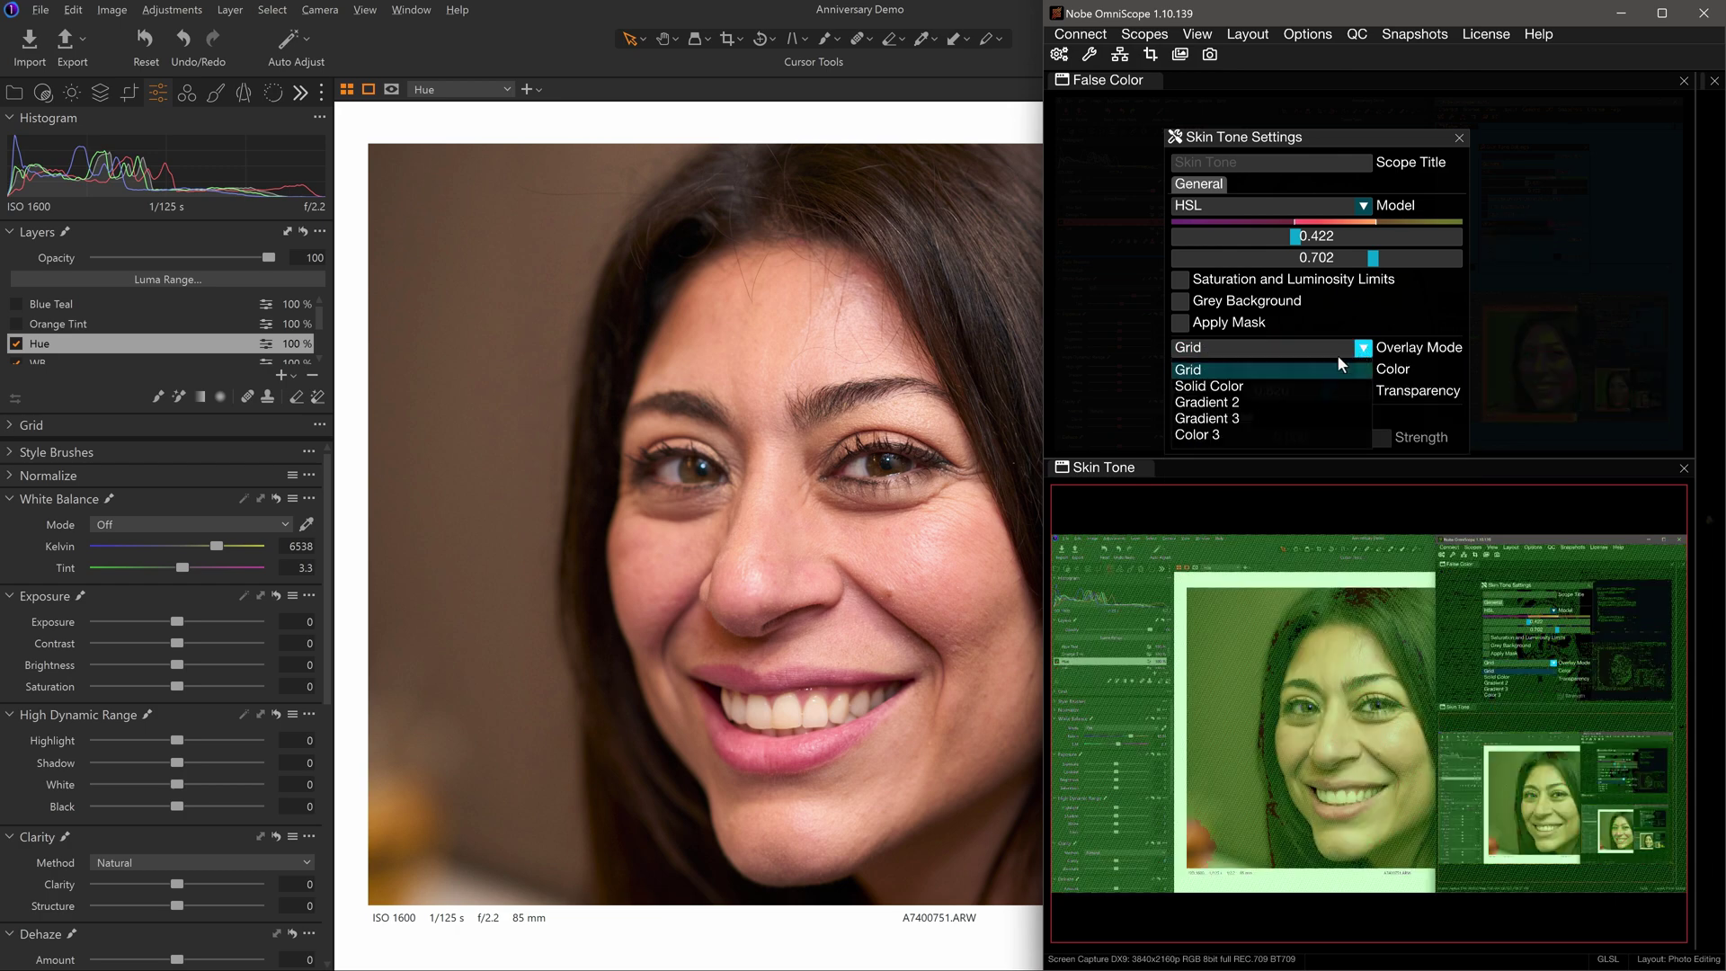
pyautogui.click(1258, 386)
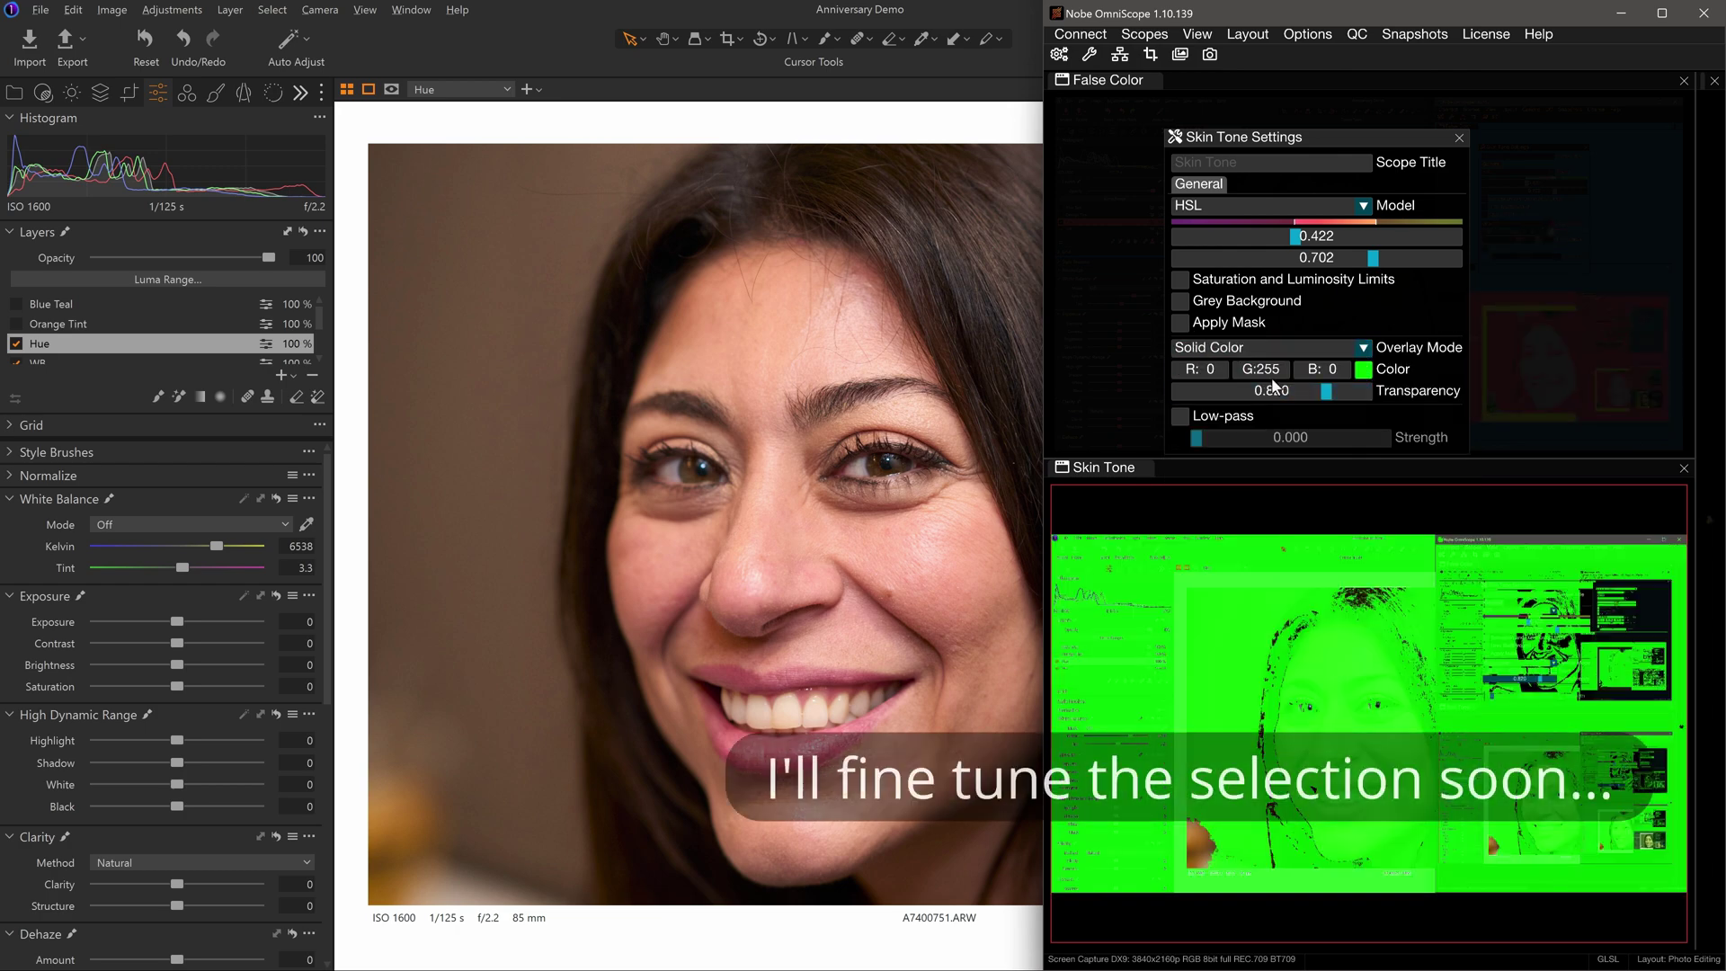
pyautogui.click(1341, 345)
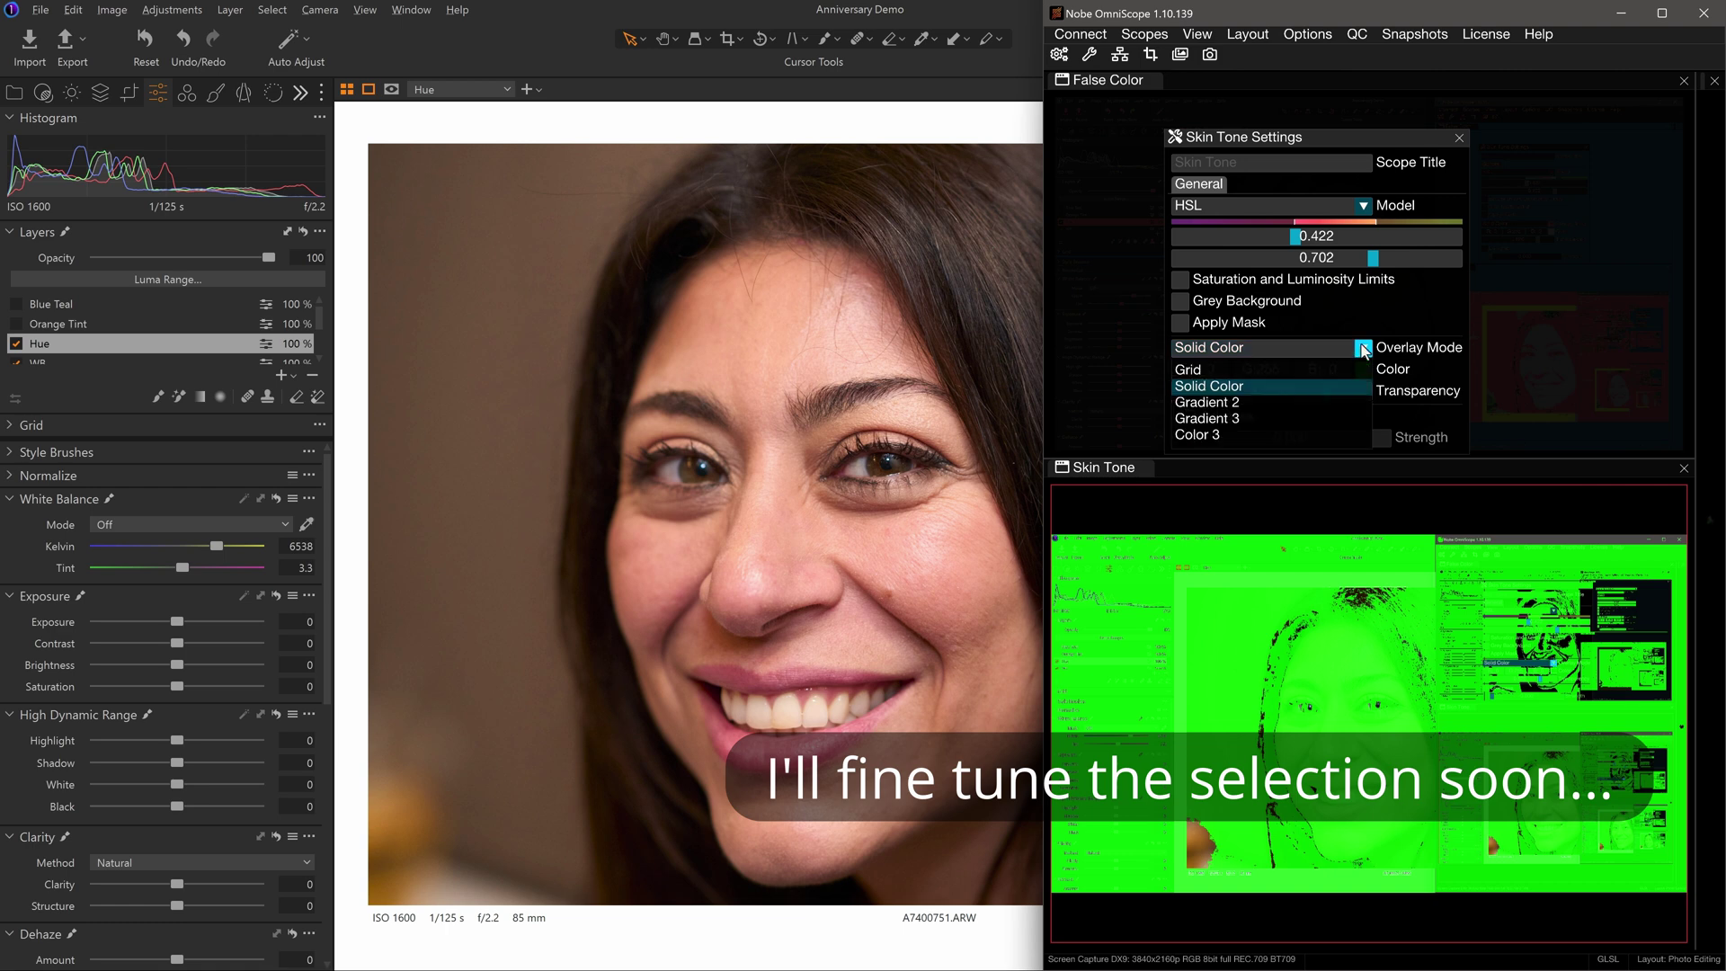
pyautogui.click(1243, 400)
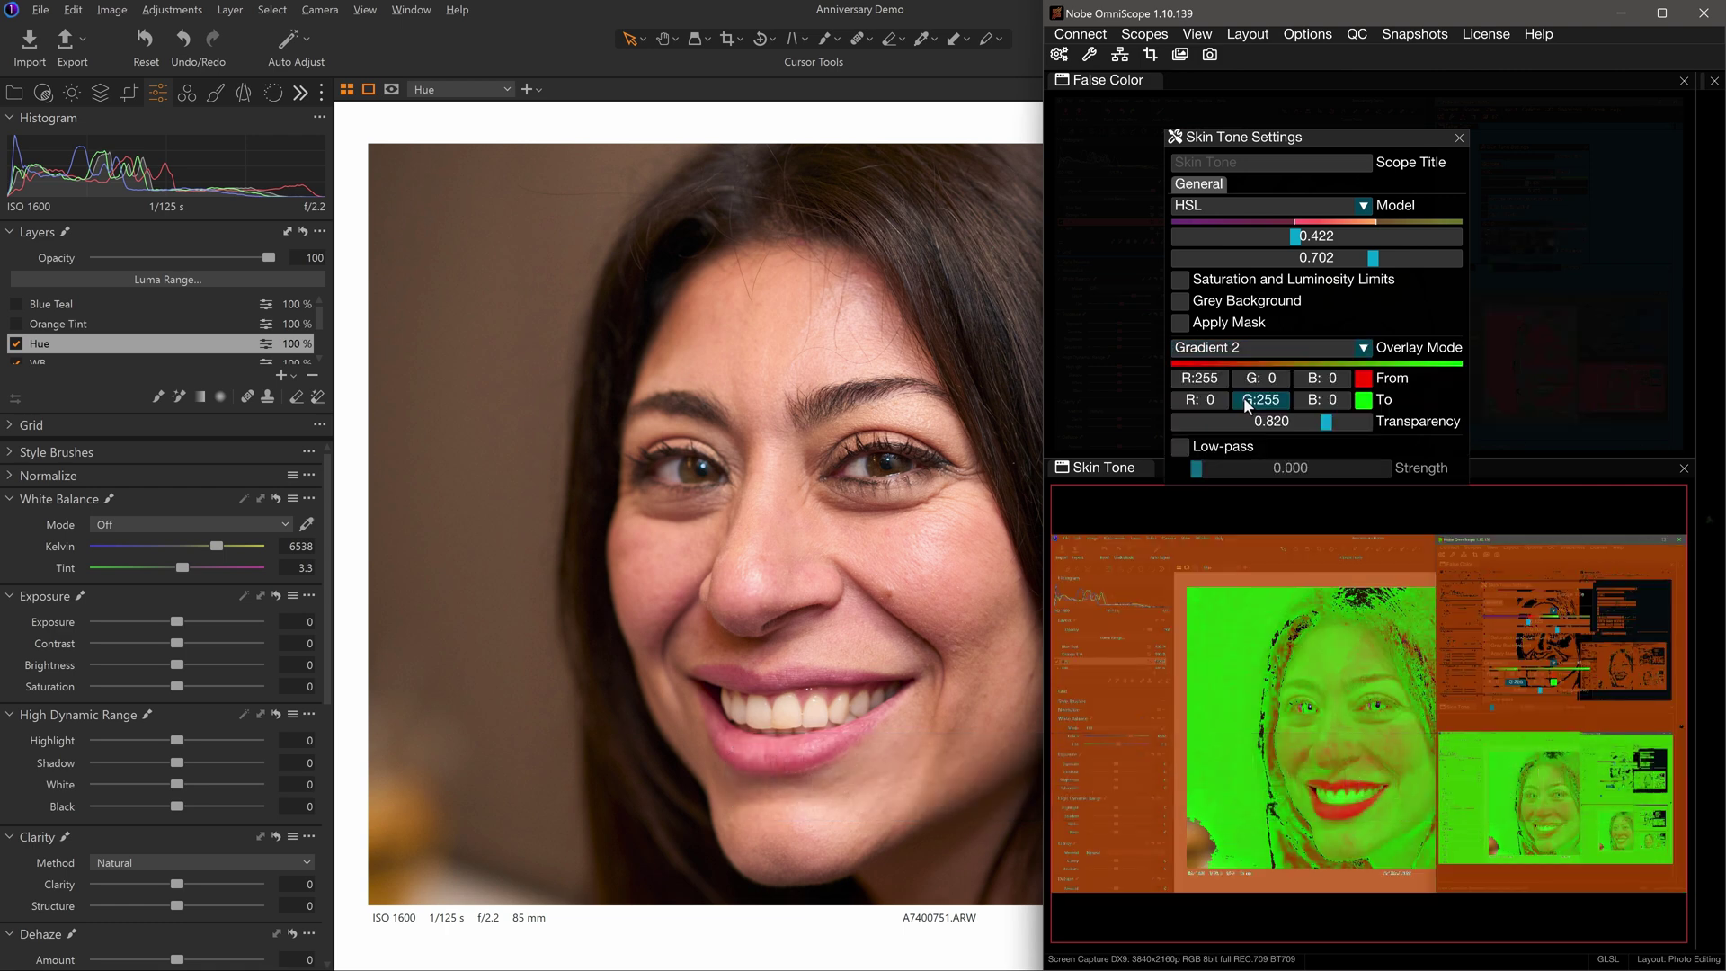
# Step: Set the Skin Tone scope's overlay mode to Gradient 3, trying Color 3 for comparison
pyautogui.click(1362, 347)
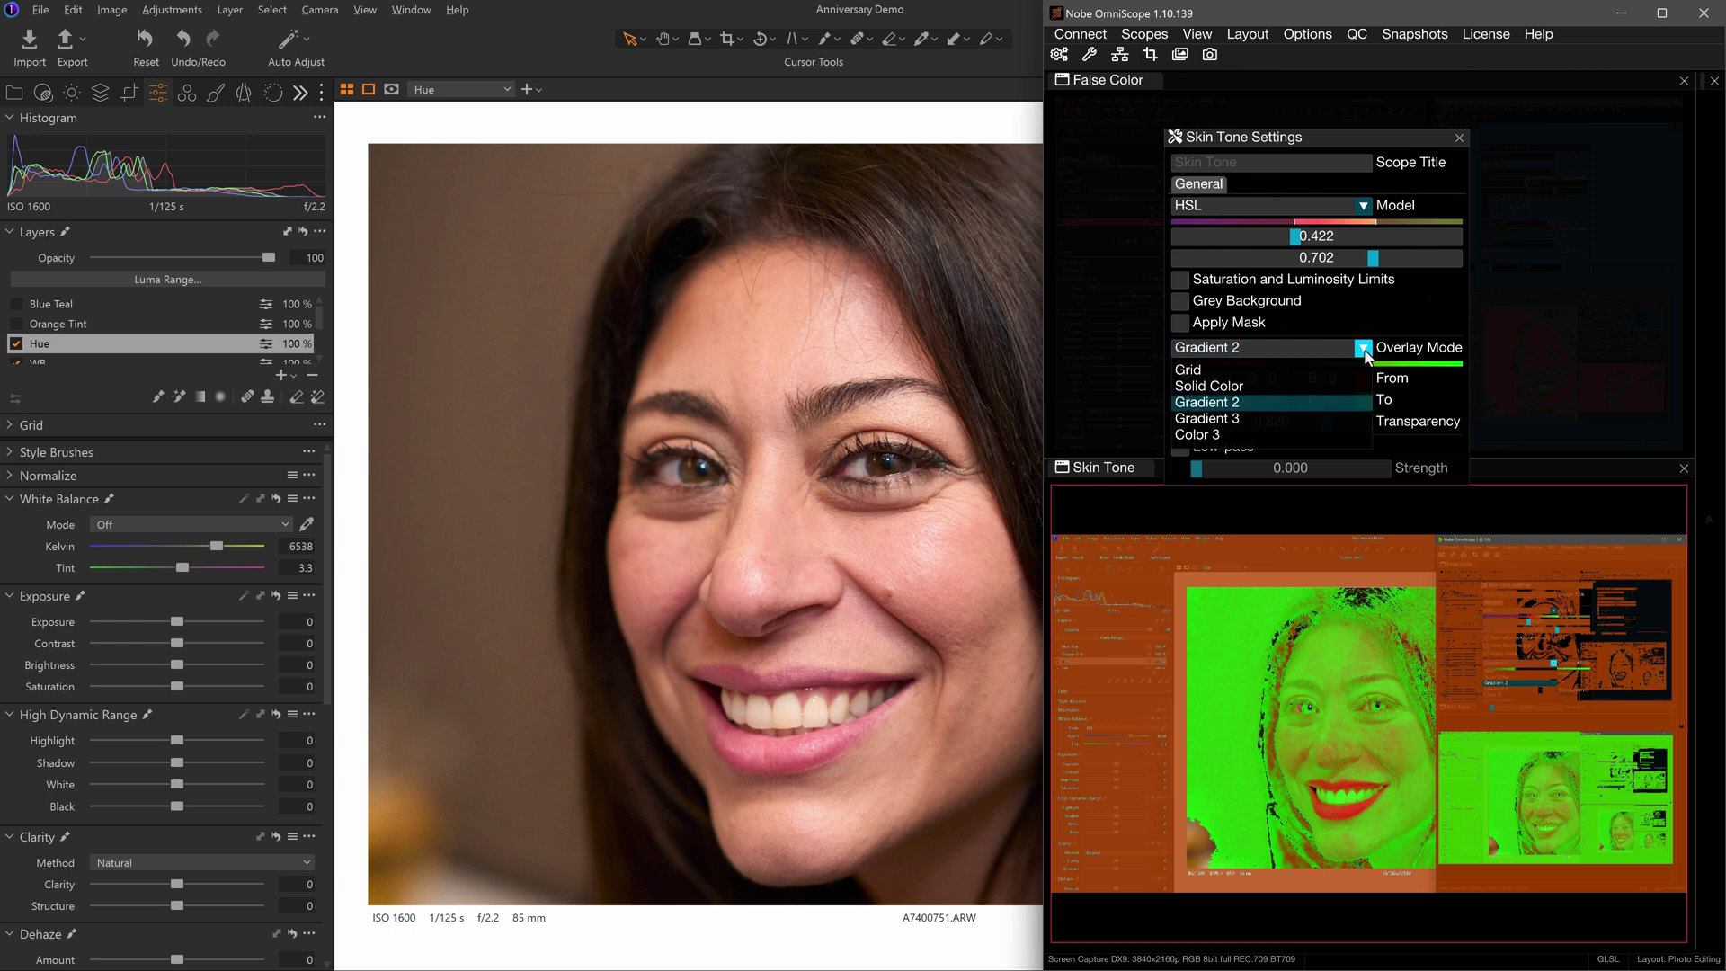
pyautogui.click(1227, 419)
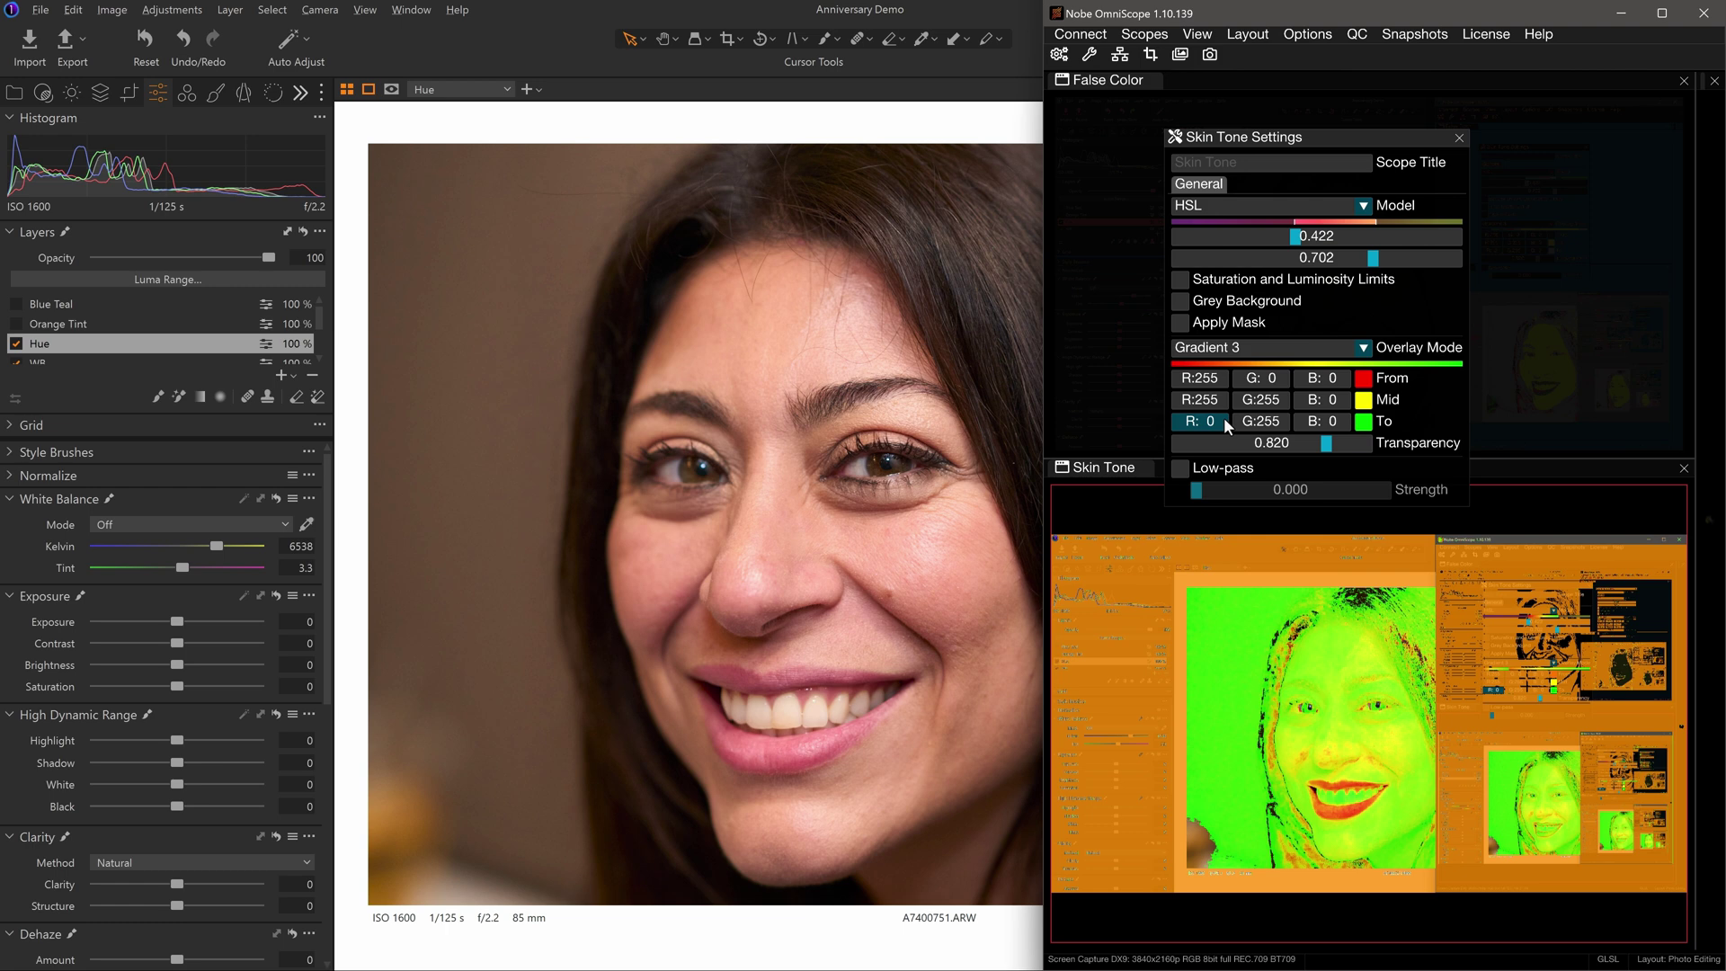
pyautogui.click(1363, 347)
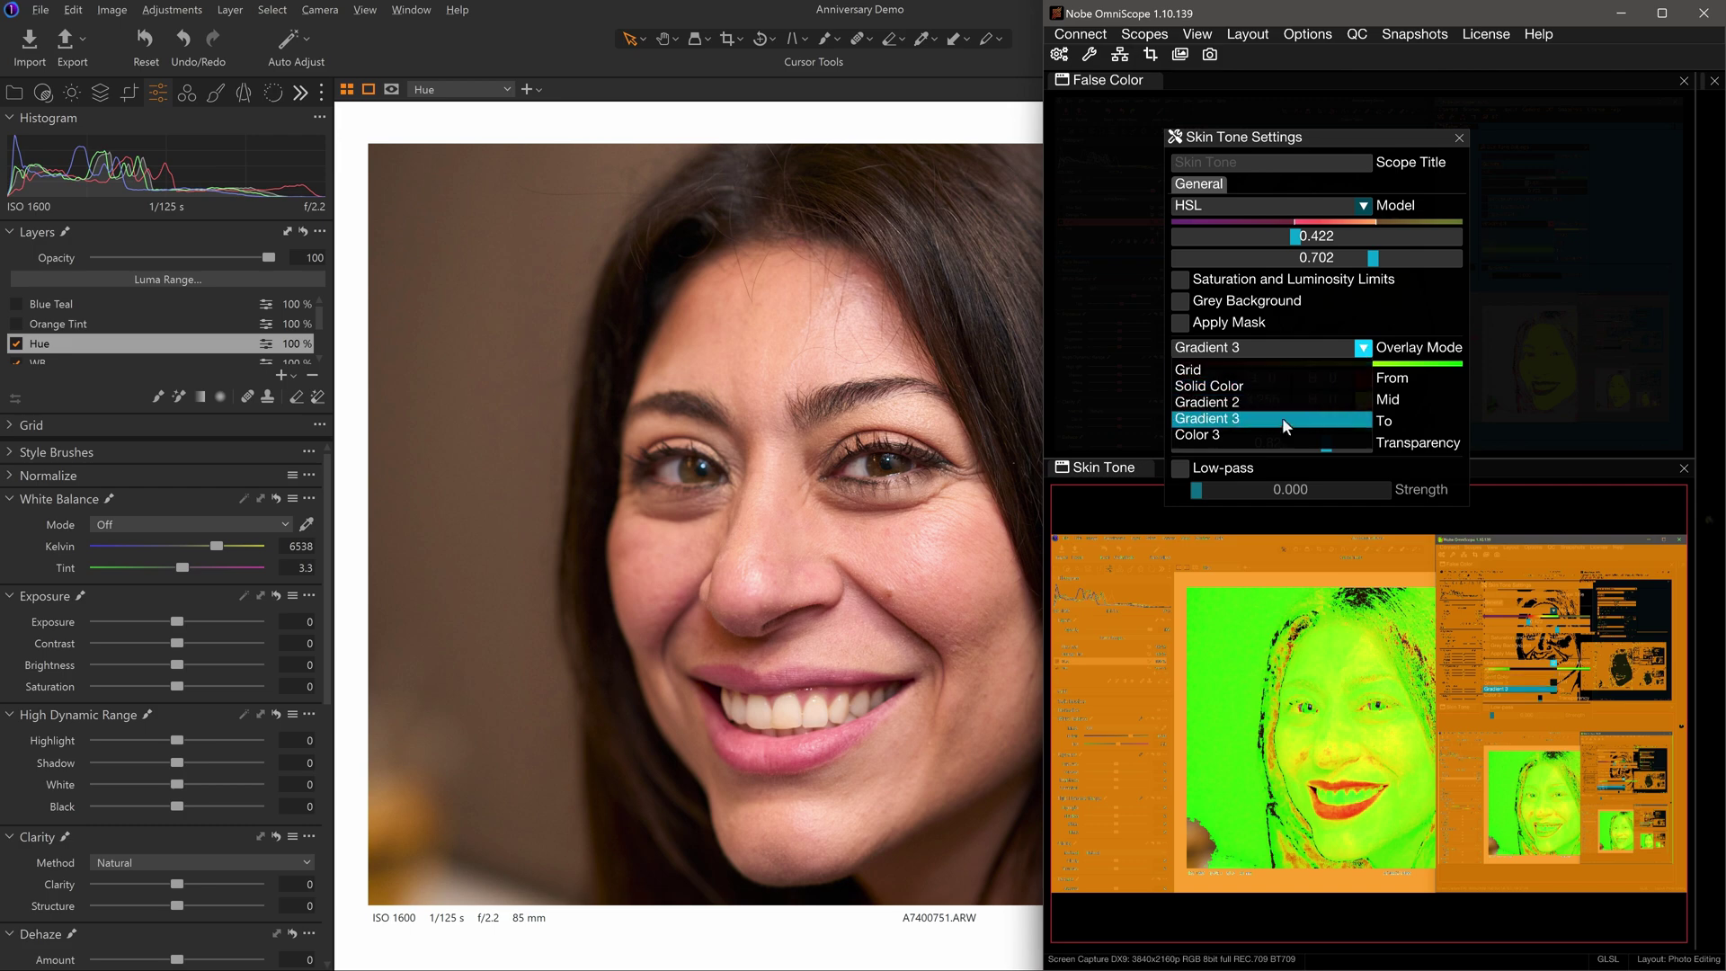
pyautogui.click(1265, 434)
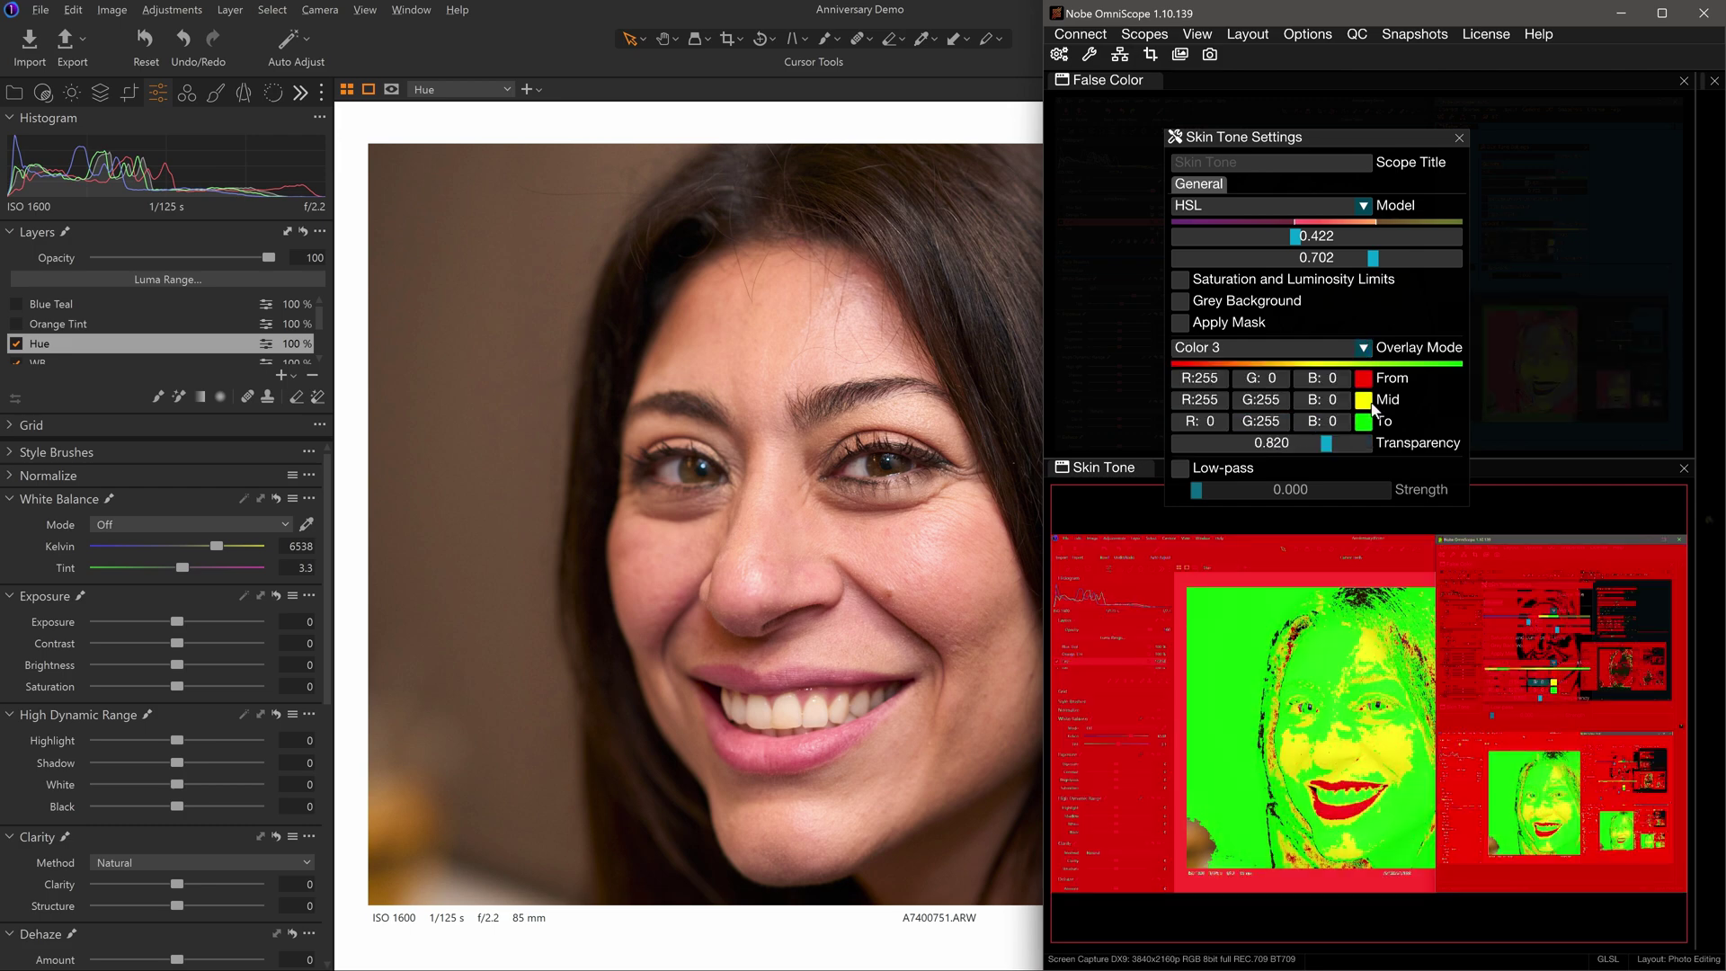
pyautogui.click(1364, 349)
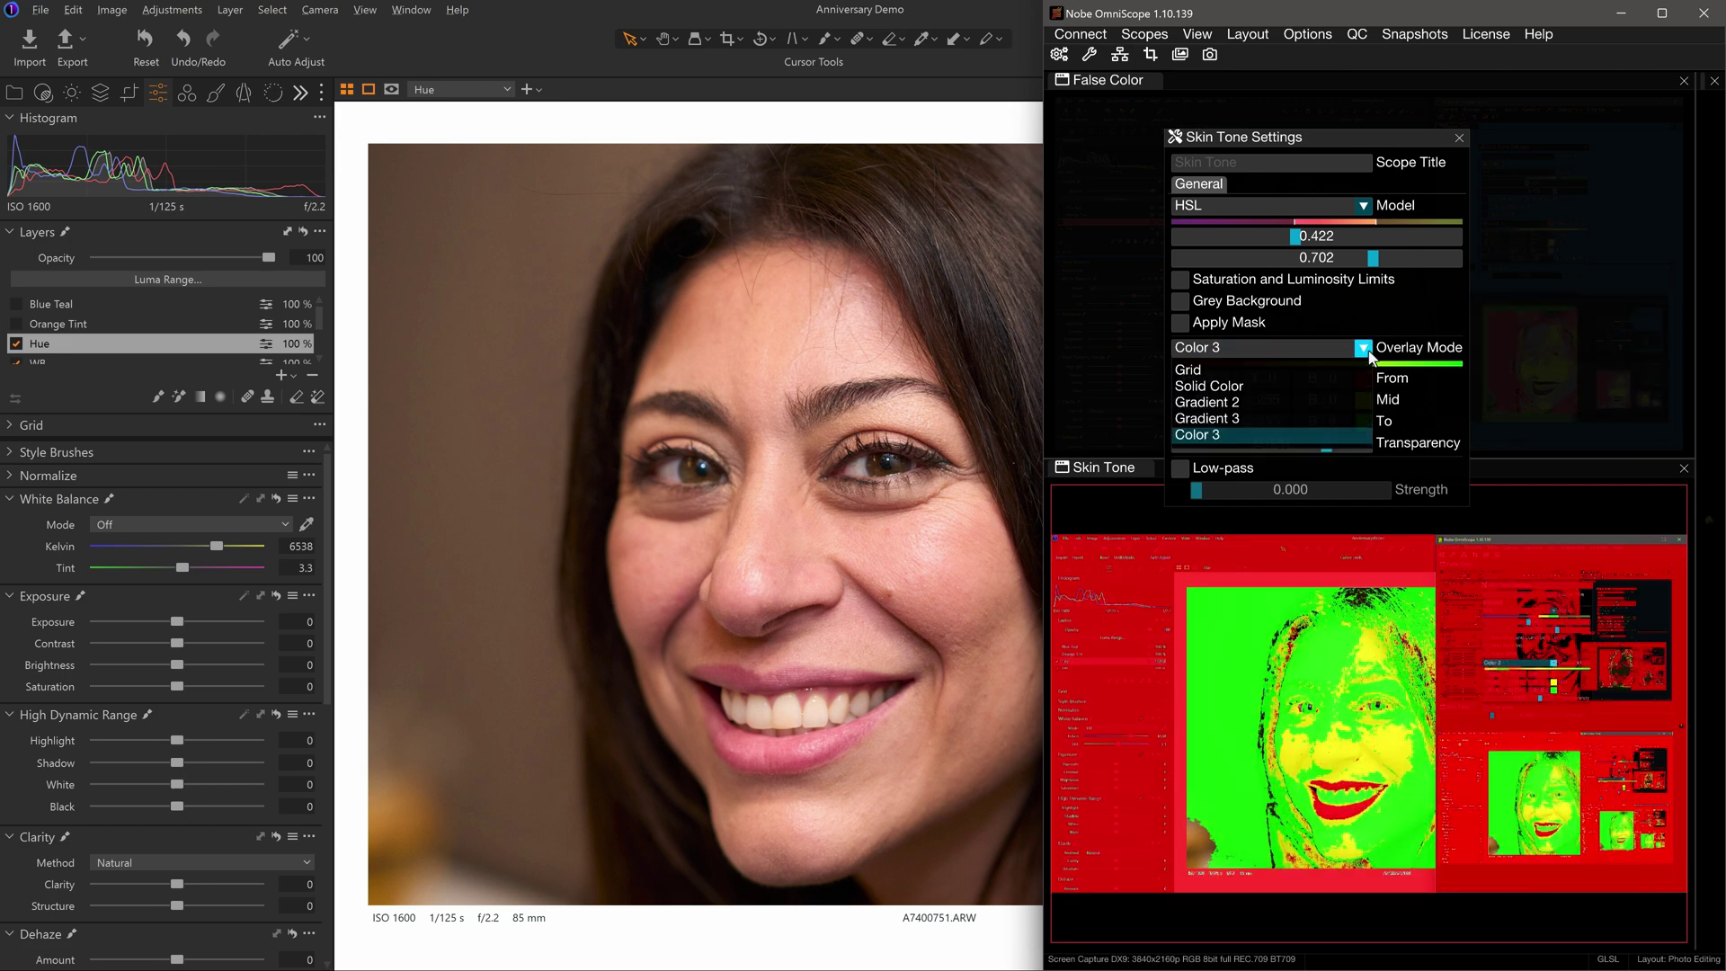
pyautogui.click(1249, 417)
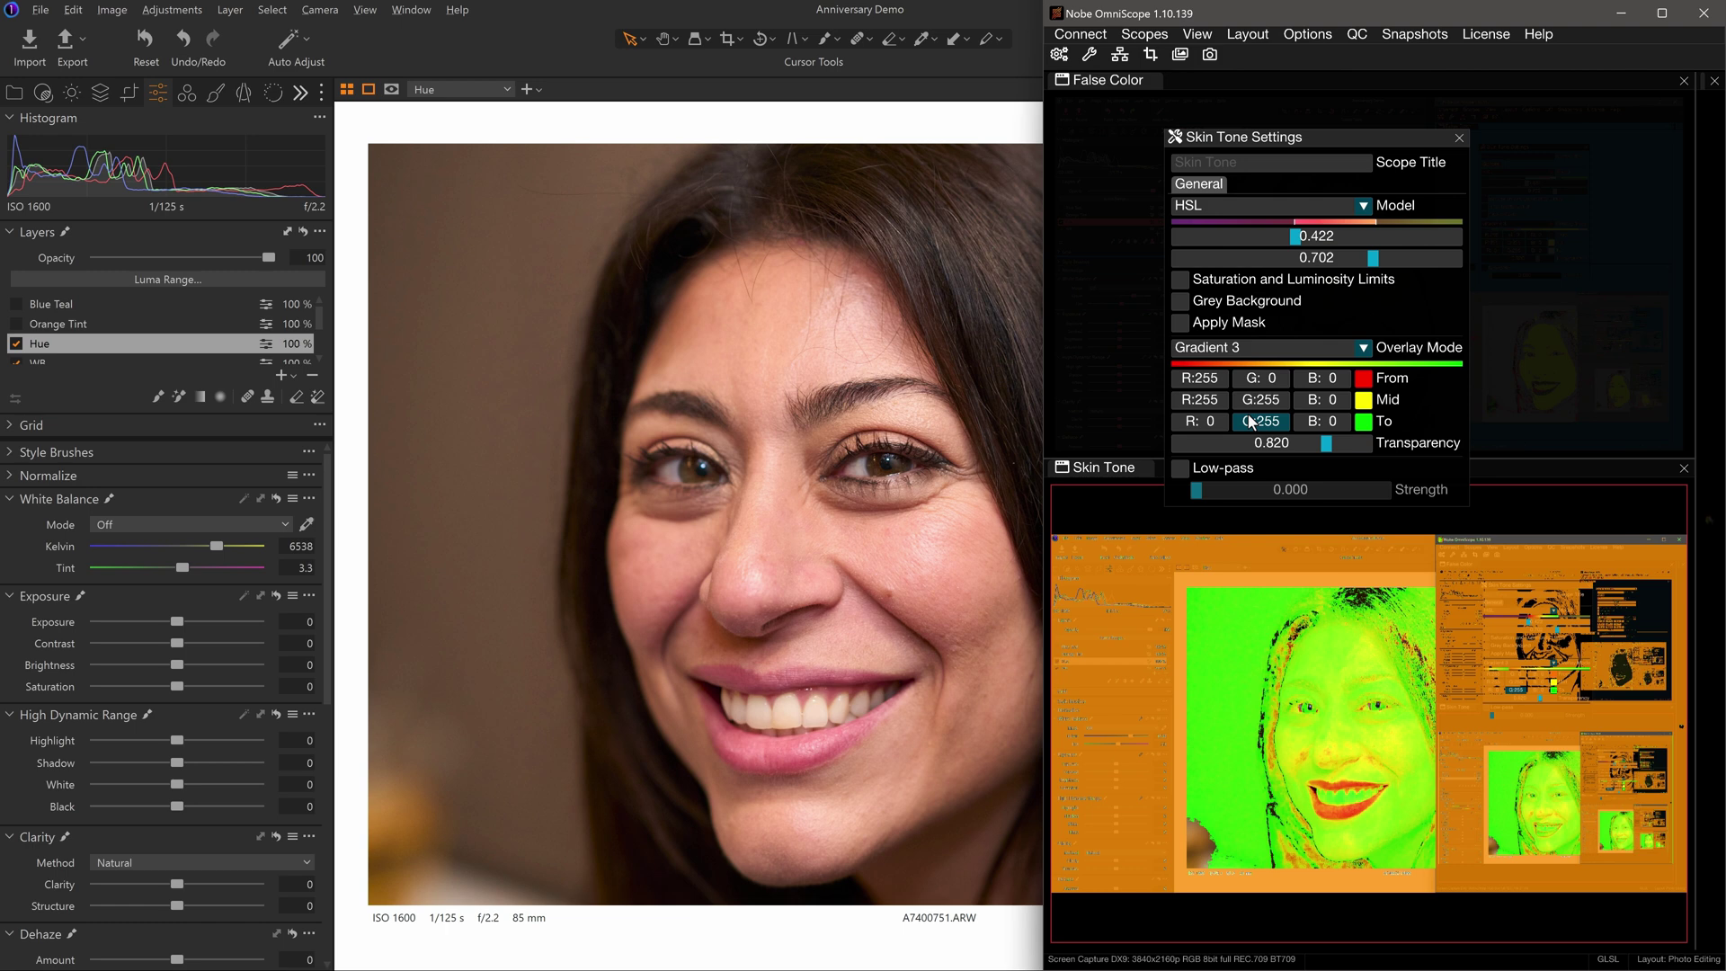
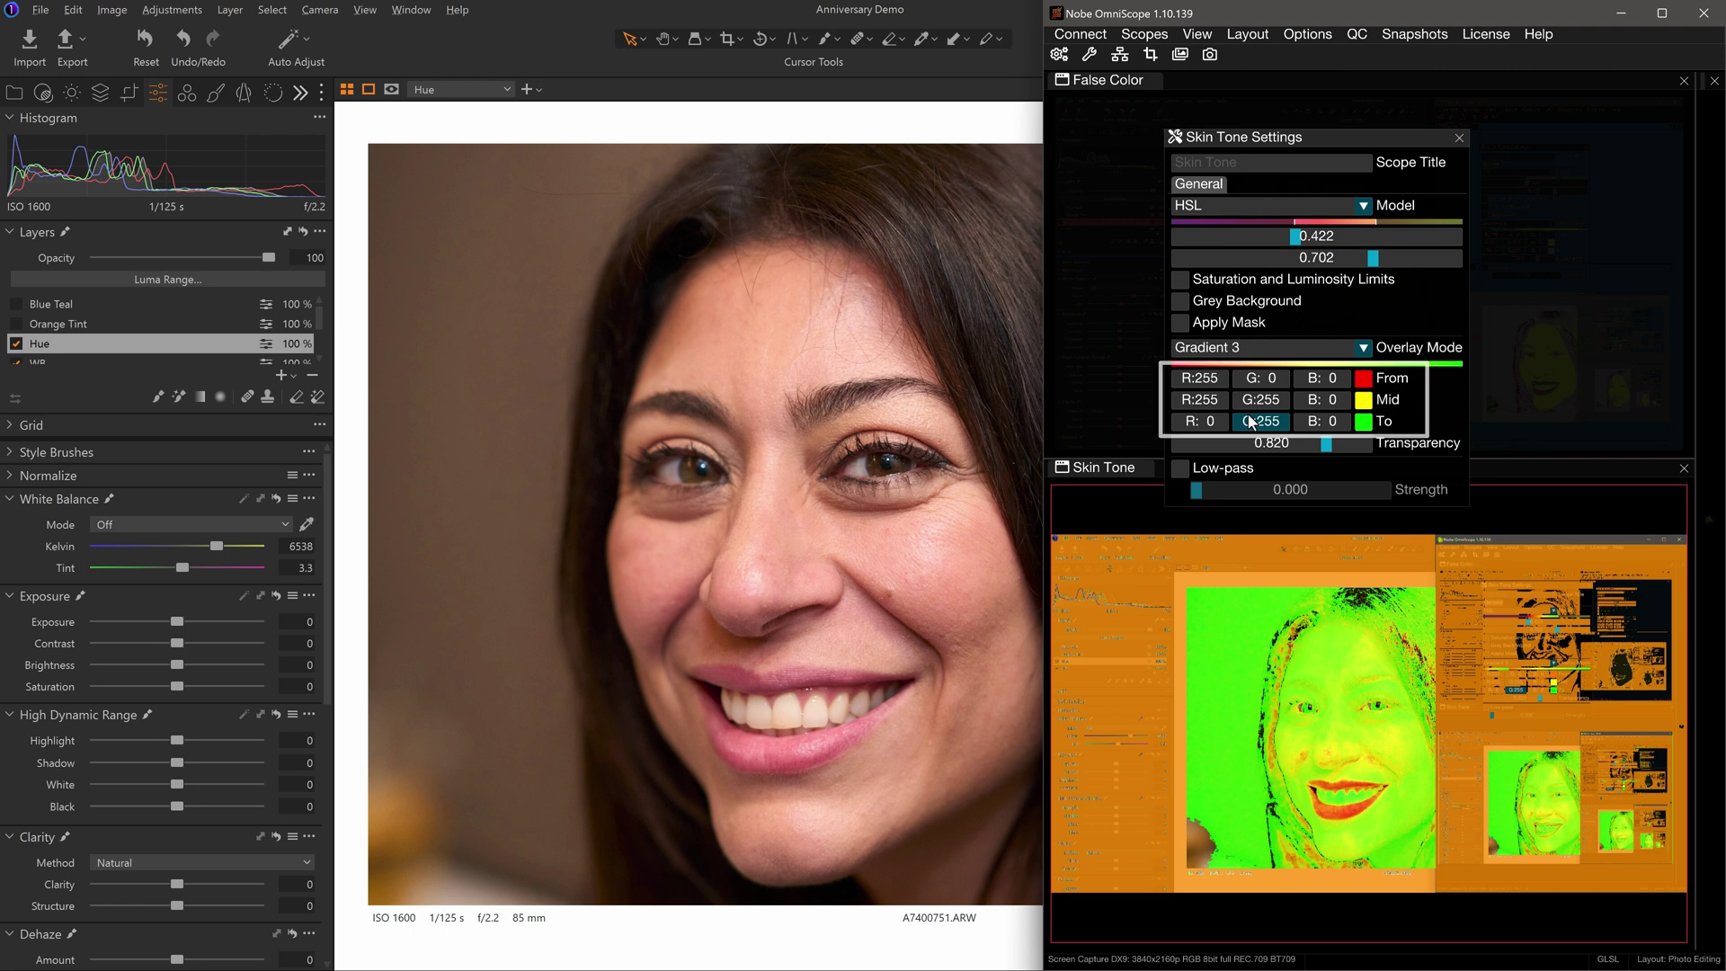
# Step: Enable the Skin Tone scope's saturation and luminosity limits, with a lower saturation limit of 0.303 and a lower luminosity limit of 0.407
pyautogui.click(1180, 280)
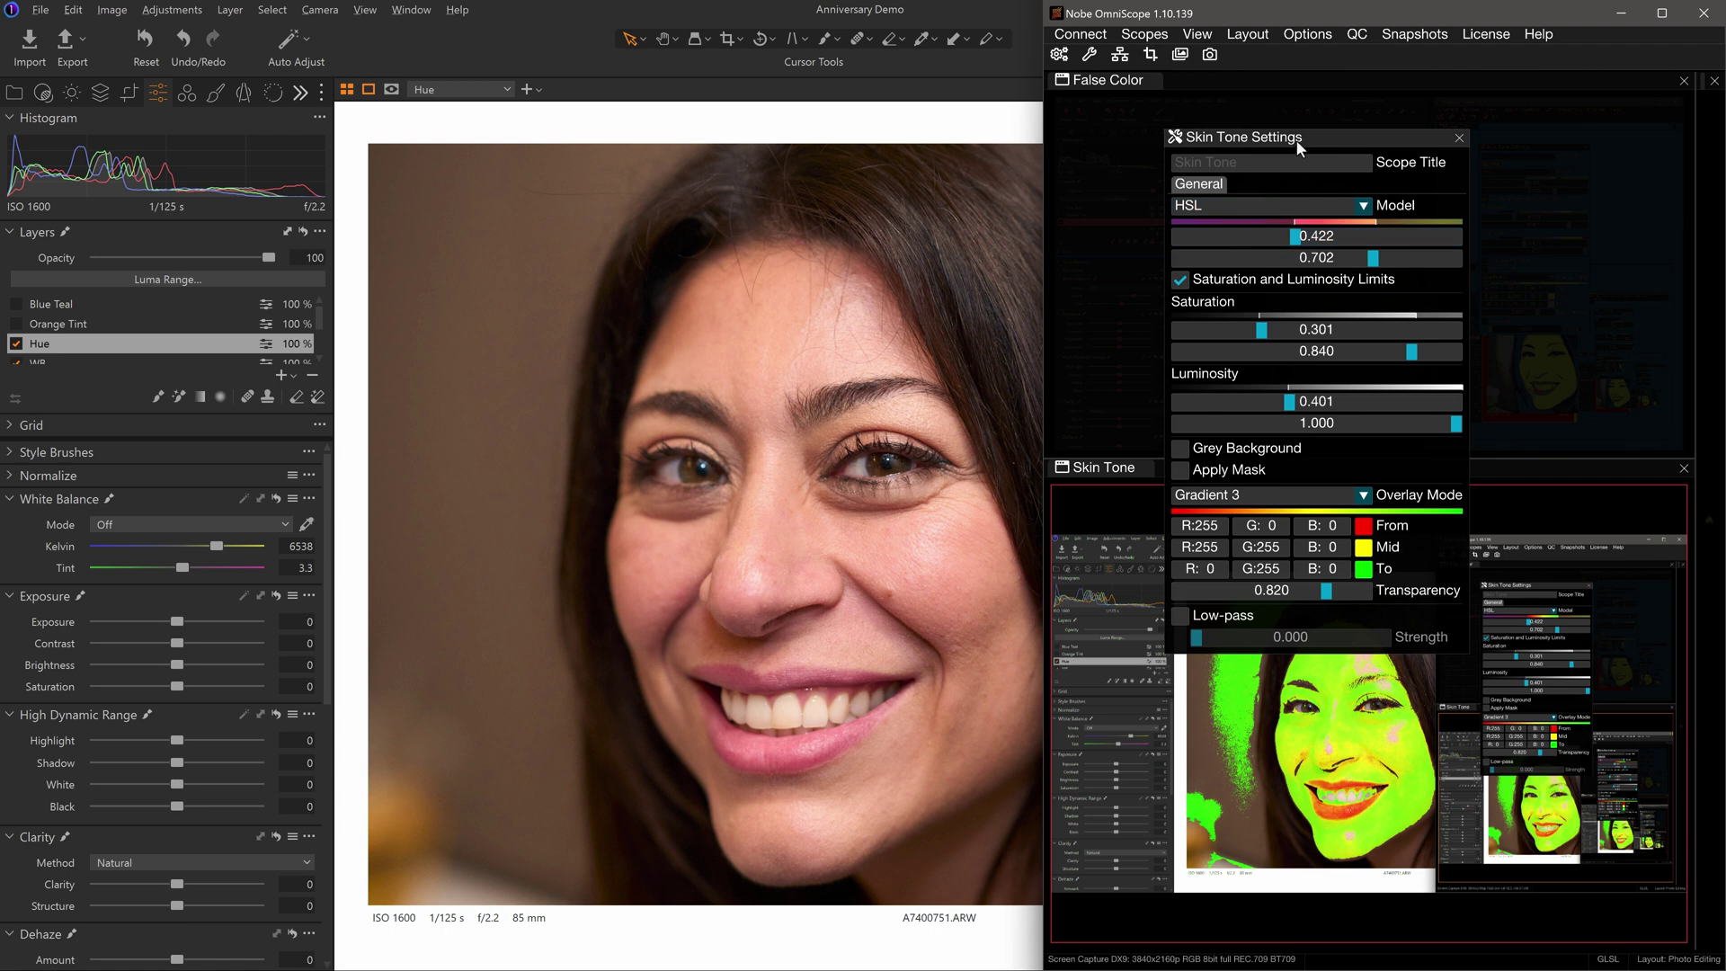
pyautogui.moveTo(1296, 138); pyautogui.dragTo(1496, 61)
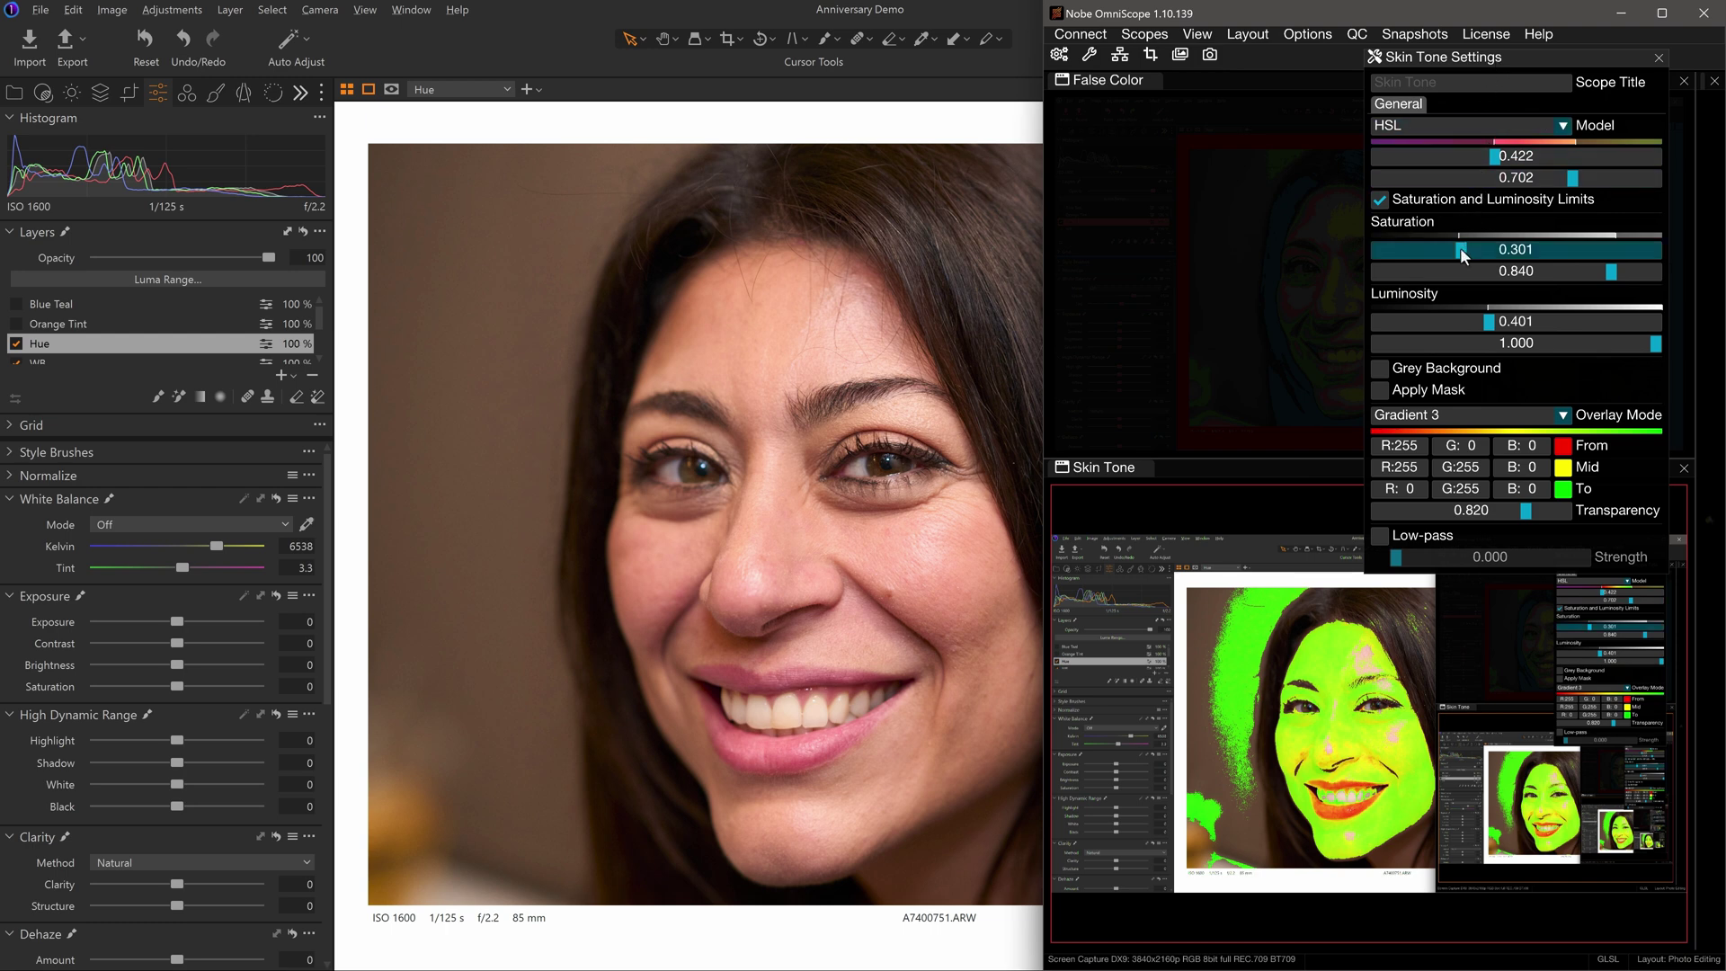
pyautogui.moveTo(1459, 247); pyautogui.dragTo(1464, 287)
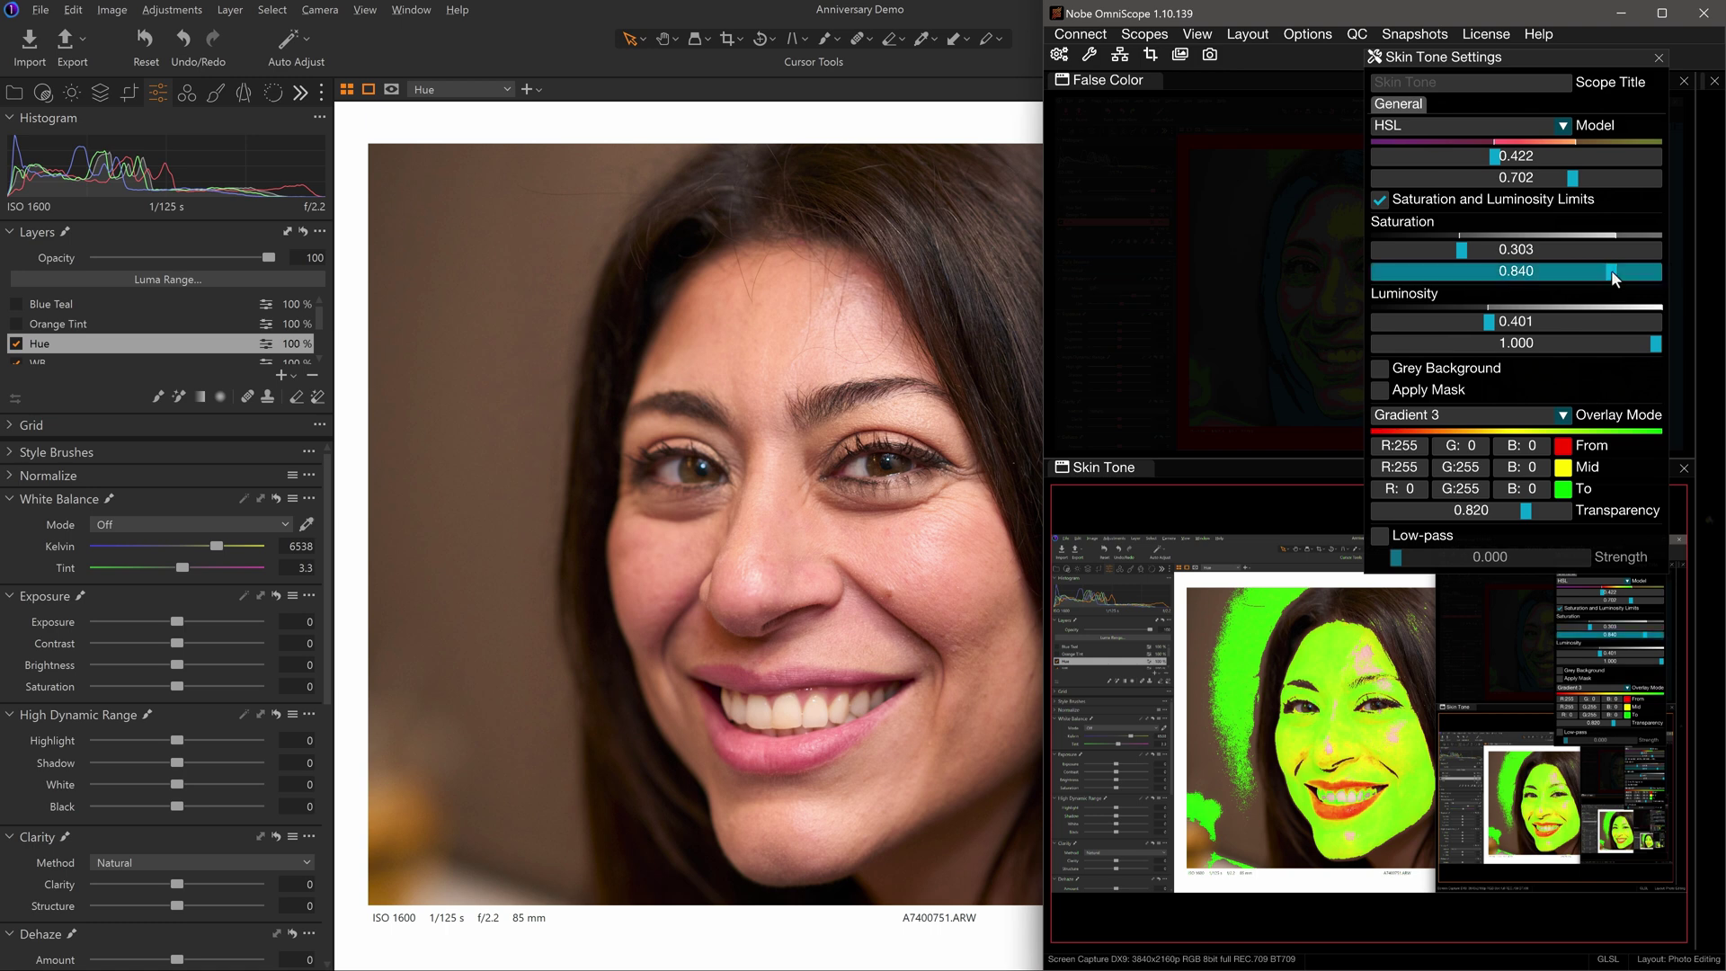
pyautogui.moveTo(1611, 270)
pyautogui.mouseDown()
pyautogui.moveTo(1438, 295)
pyautogui.moveTo(1656, 298)
pyautogui.moveTo(1589, 303)
pyautogui.moveTo(1614, 298)
pyautogui.mouseUp()
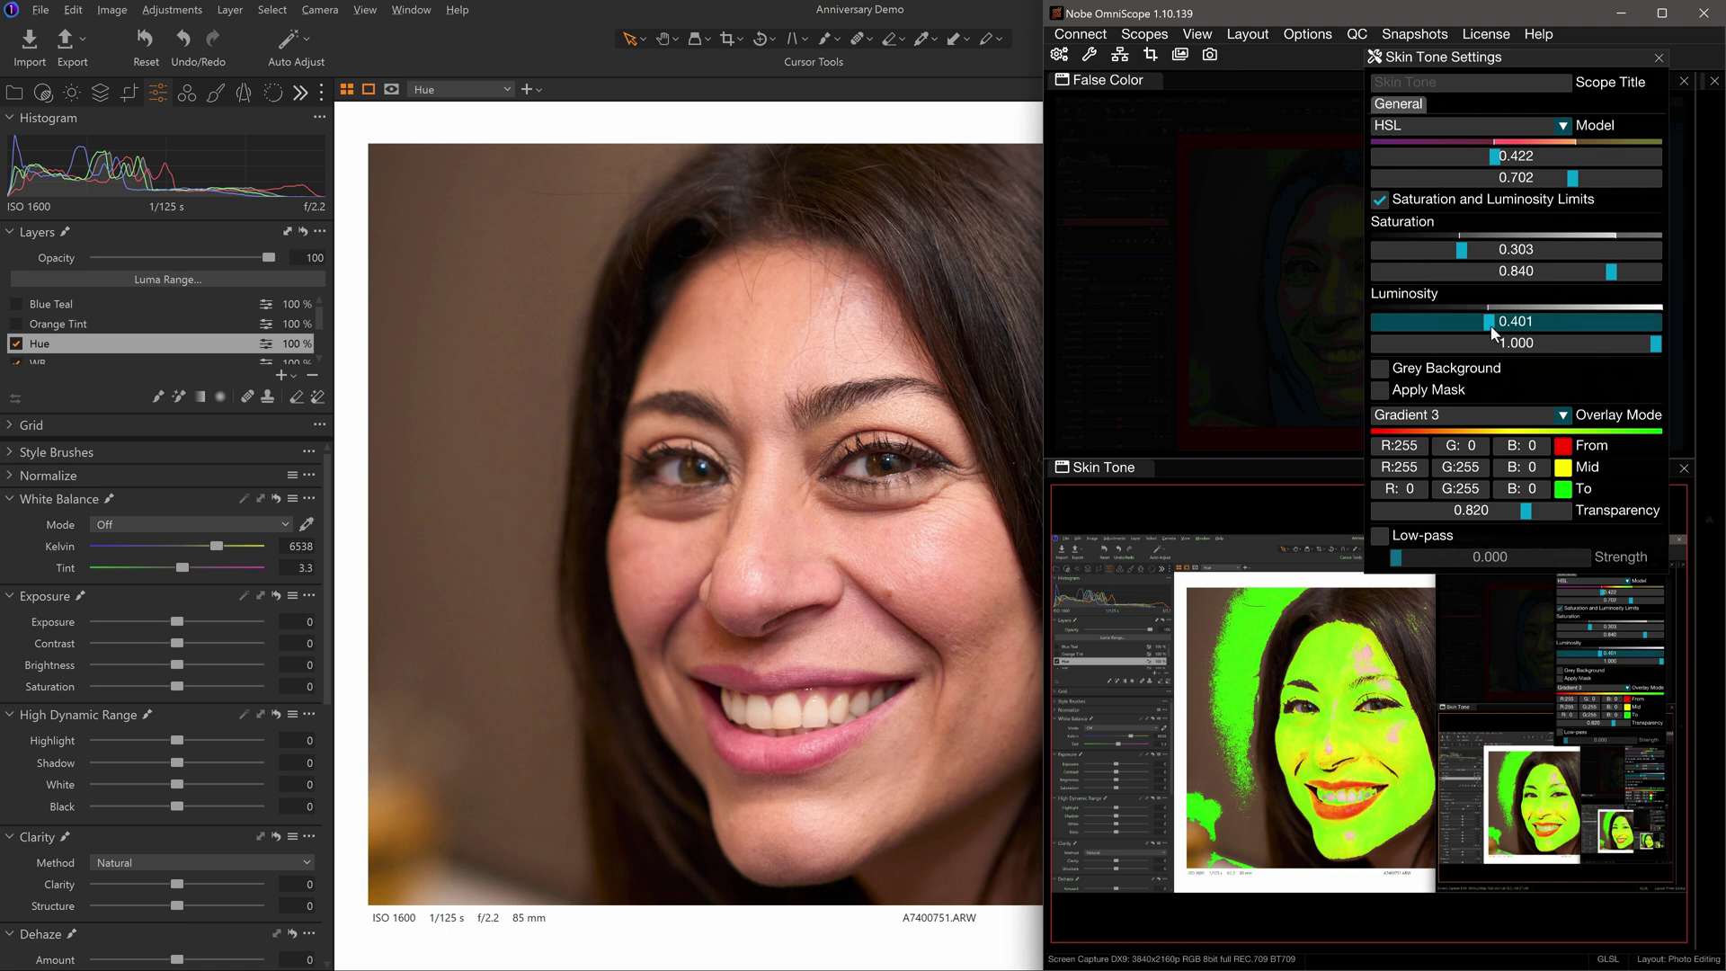
pyautogui.moveTo(1492, 332)
pyautogui.mouseDown()
pyautogui.moveTo(1339, 327)
pyautogui.moveTo(1495, 324)
pyautogui.mouseUp()
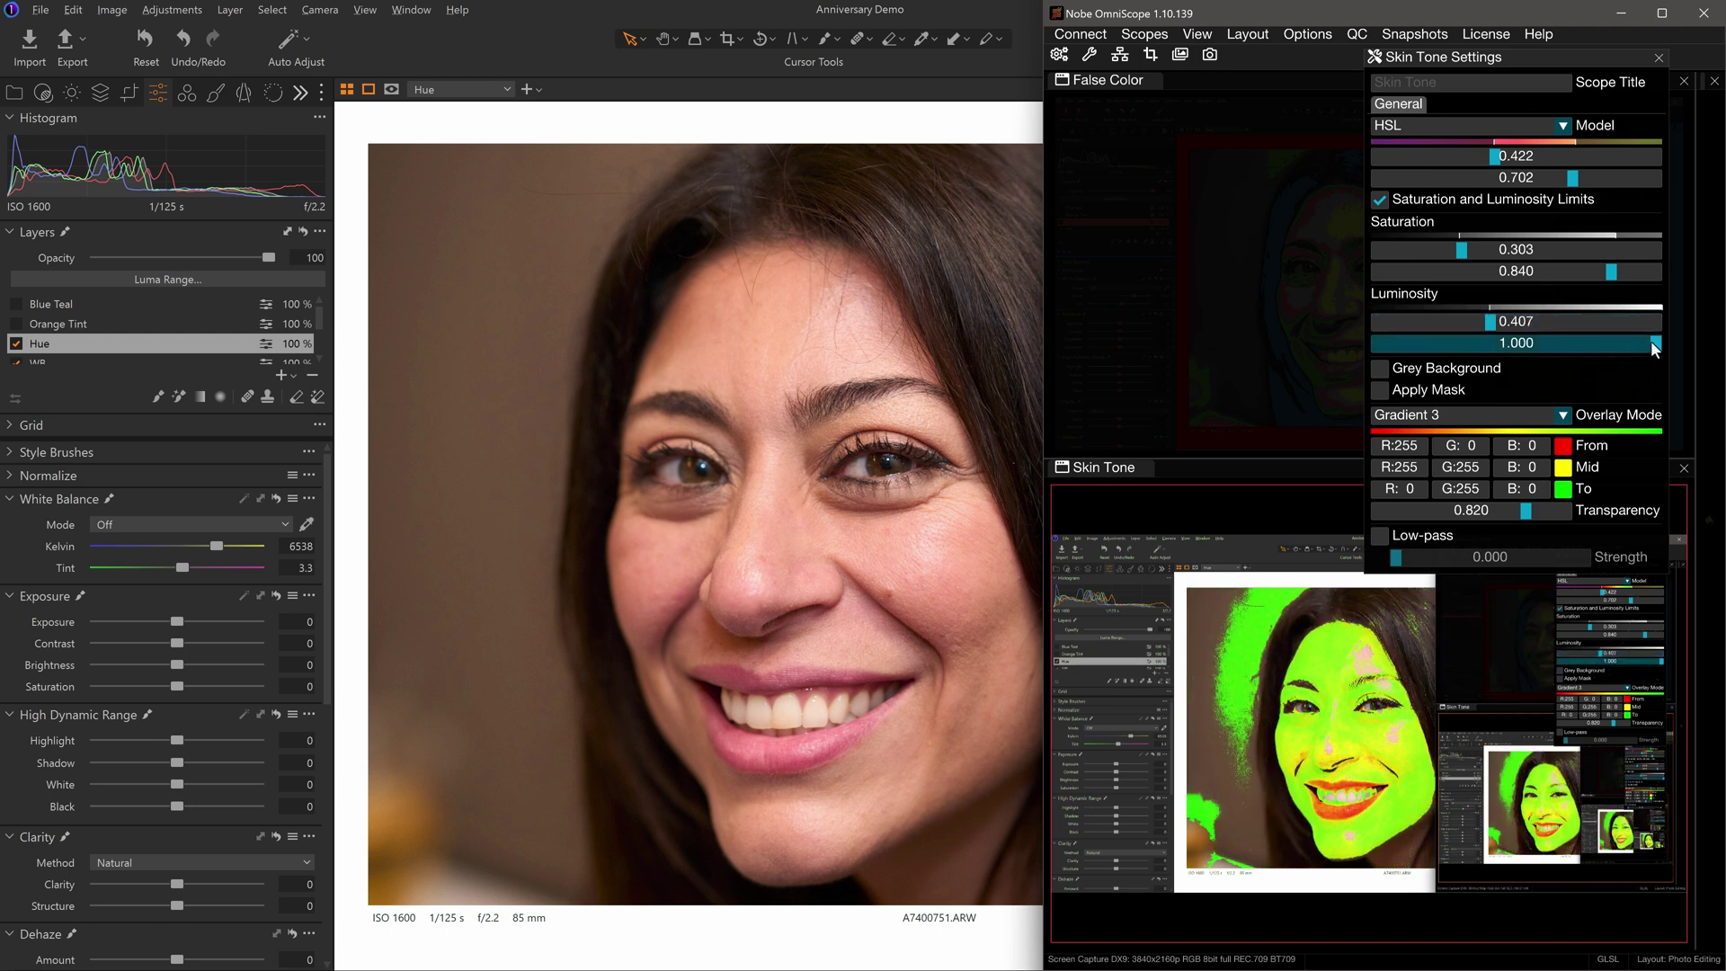
# Step: Set the Skin Tone scope's lower saturation limit to 0.234 and its luminosity limits to 0.499 and 1.000
pyautogui.moveTo(1650, 342); pyautogui.dragTo(1708, 359)
pyautogui.moveTo(1459, 248); pyautogui.dragTo(1443, 254)
pyautogui.moveTo(1488, 323); pyautogui.dragTo(1517, 343)
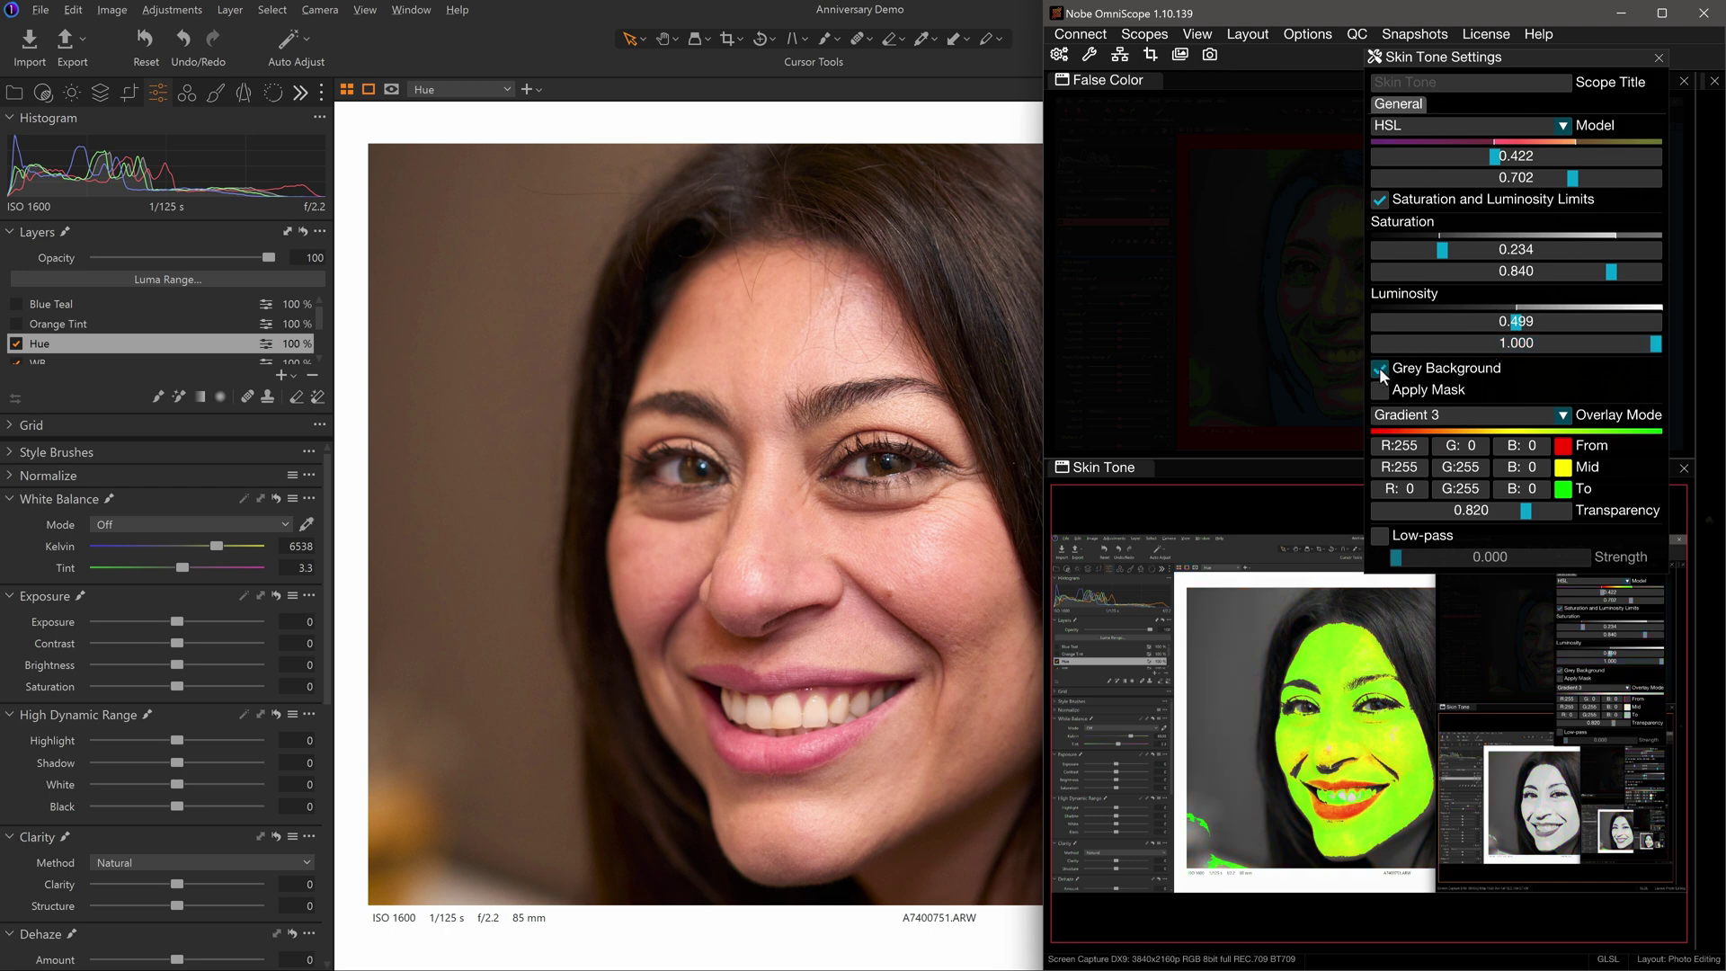
# Step: Enable the Skin Tone scope's grey background, mask and low-pass options, with transparency at 0.873 and low-pass strength at 4.000
pyautogui.click(1379, 390)
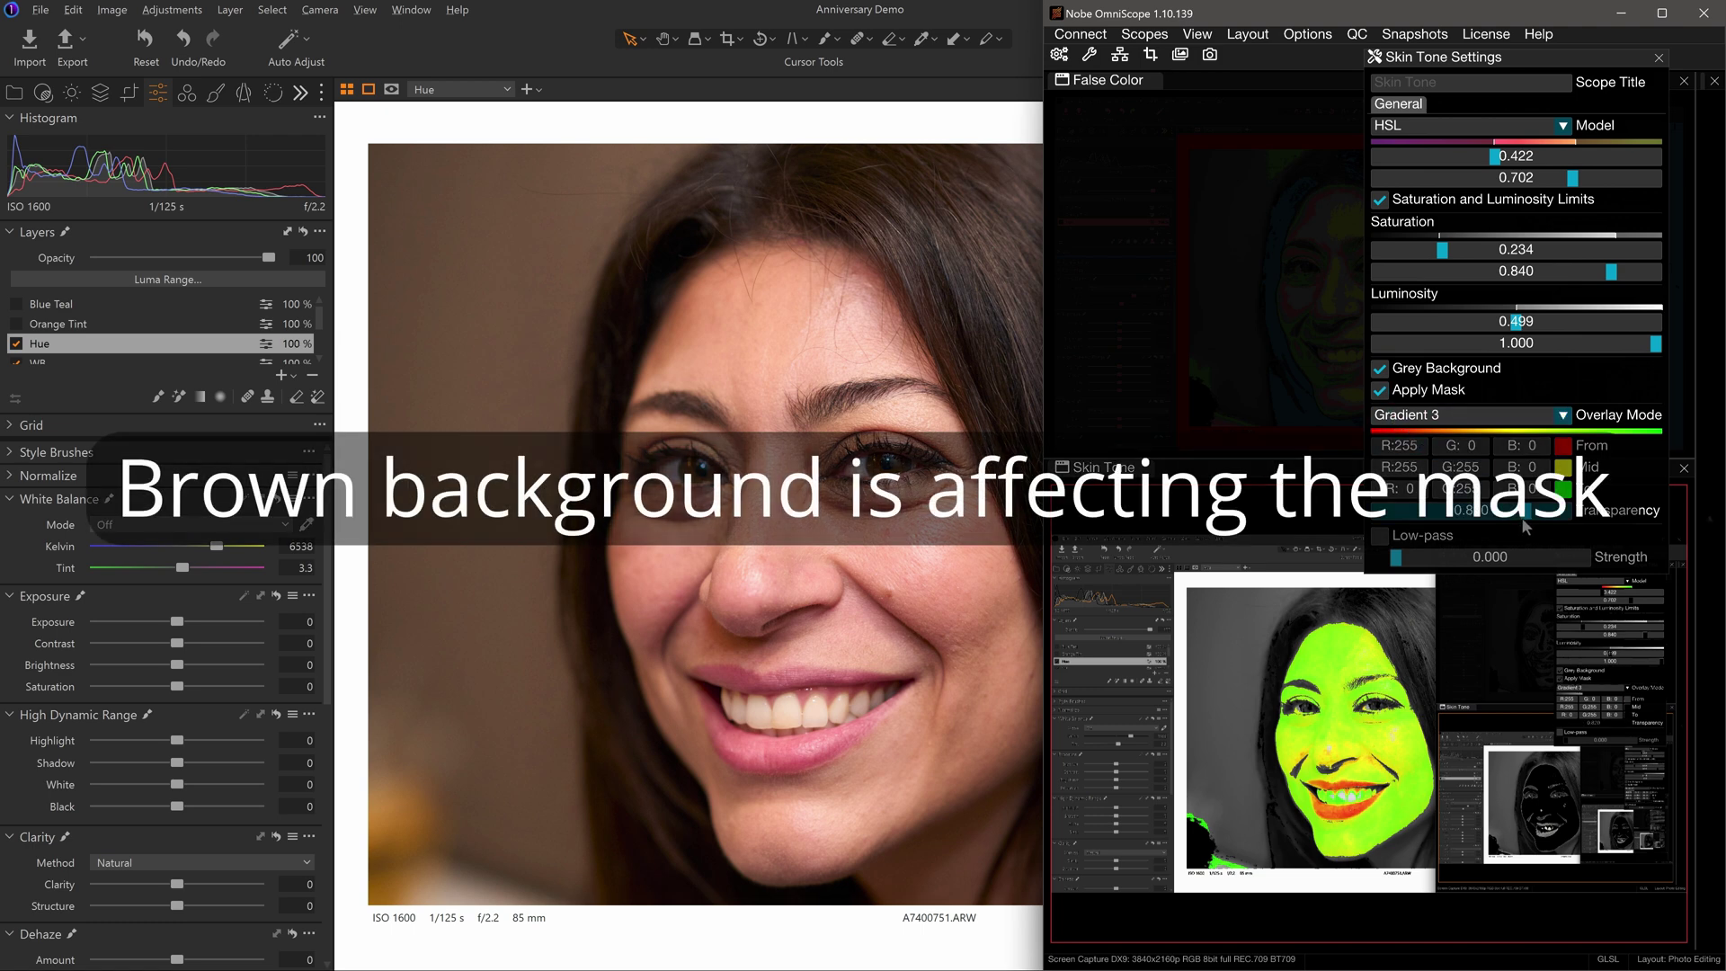
pyautogui.moveTo(1561, 518)
pyautogui.mouseDown()
pyautogui.moveTo(1346, 532)
pyautogui.moveTo(1533, 524)
pyautogui.mouseUp()
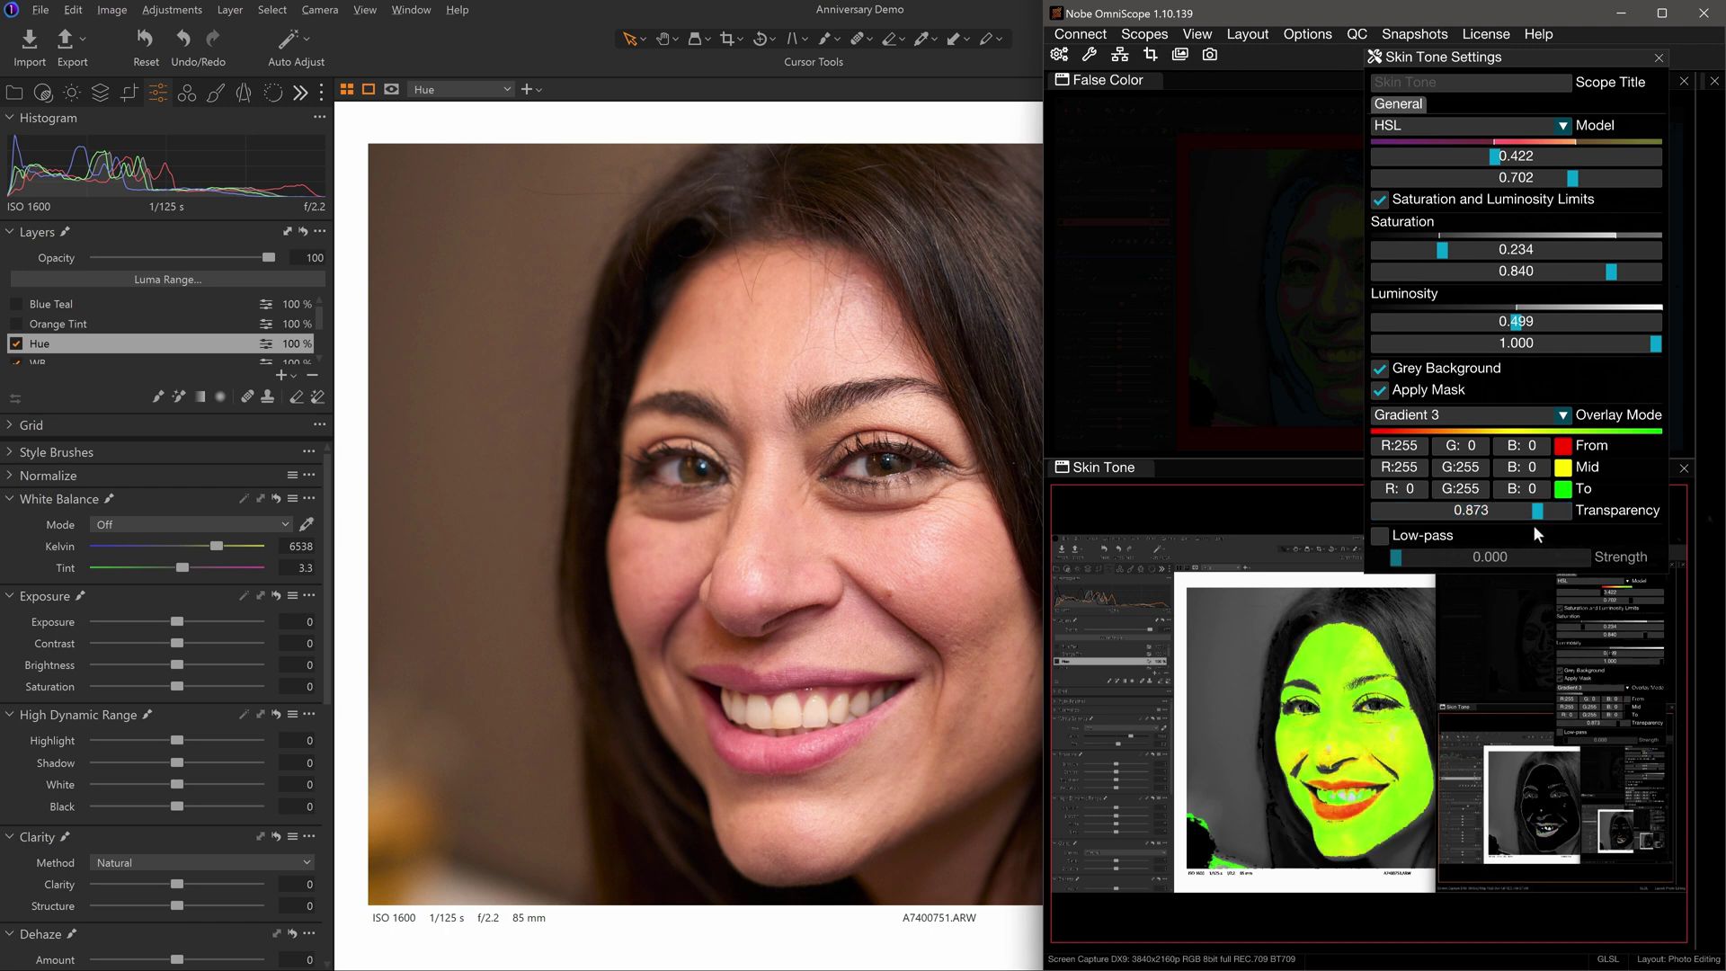
pyautogui.click(1379, 536)
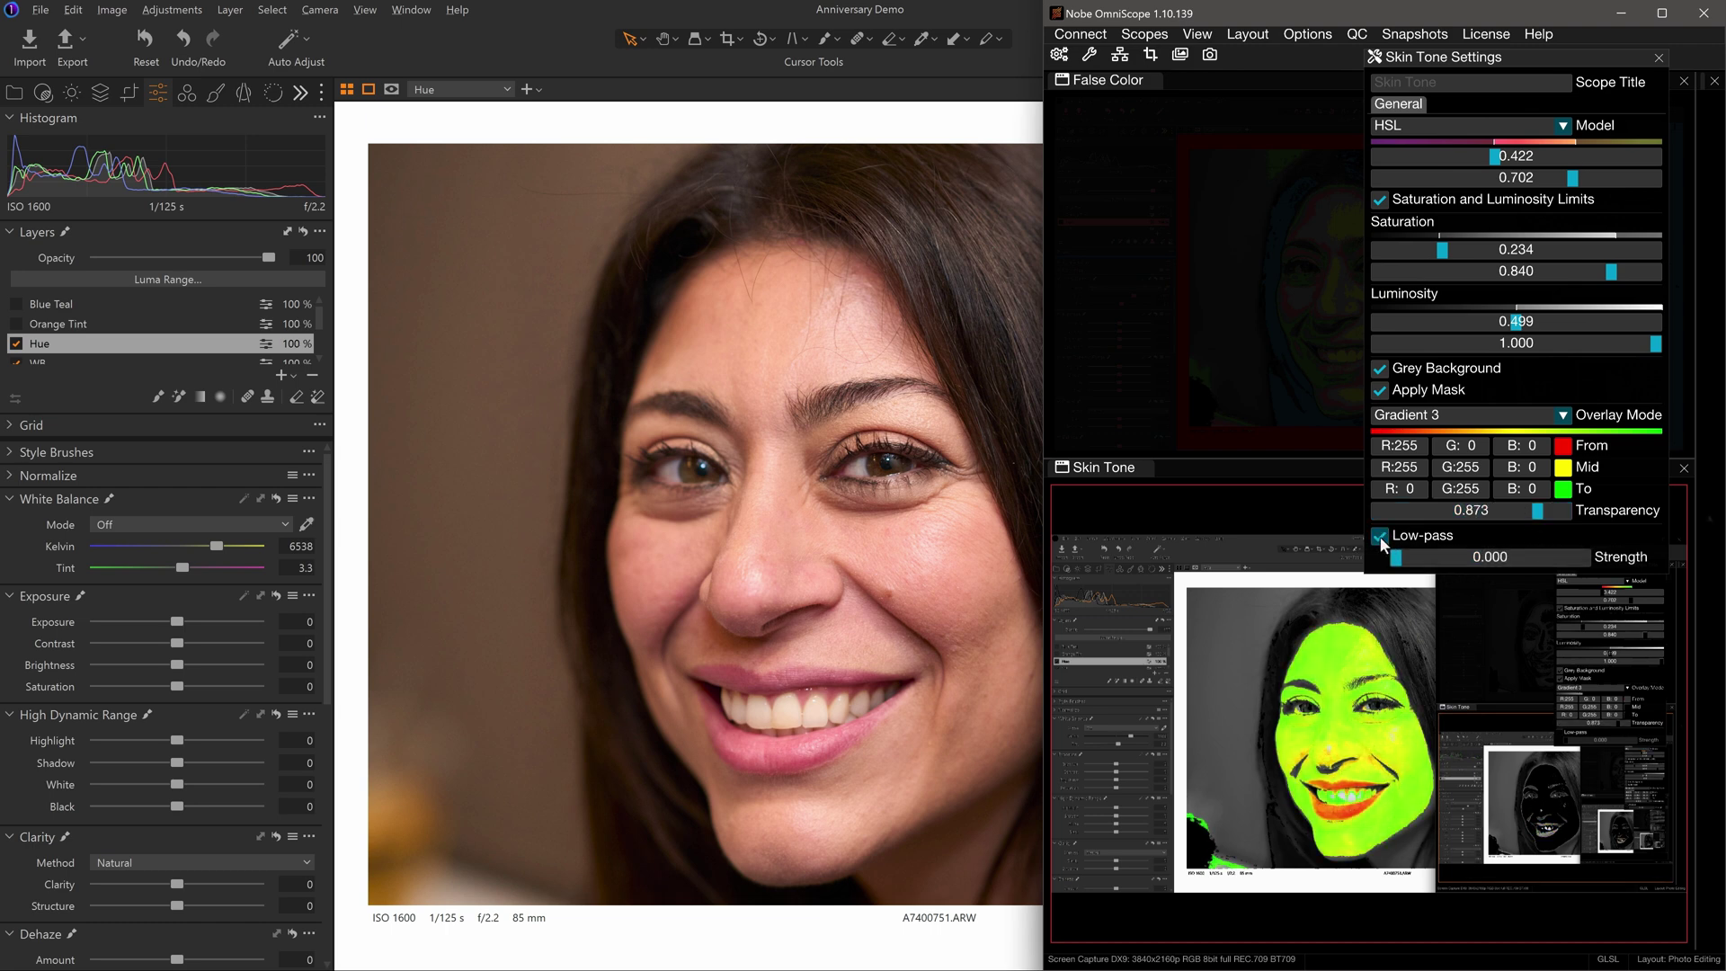
pyautogui.moveTo(1397, 564); pyautogui.dragTo(1590, 575)
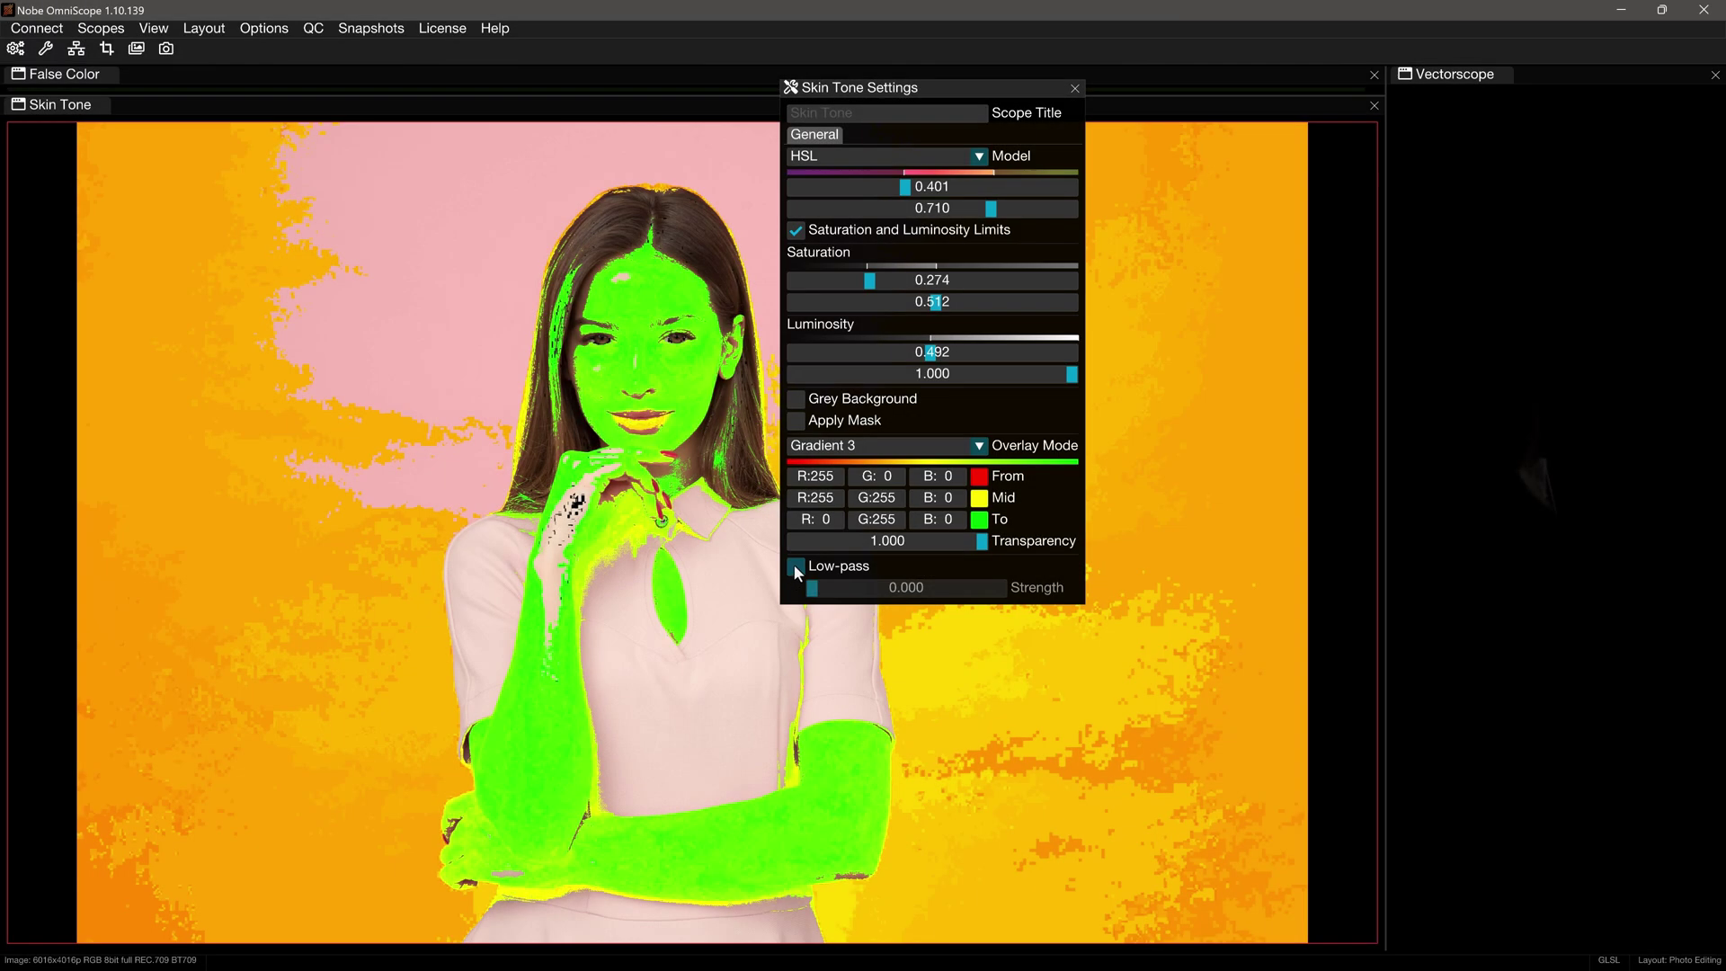
# Step: Enable the low-pass filter on the studio portrait's Skin Tone scope, raise its strength, and close the scope settings
pyautogui.click(795, 569)
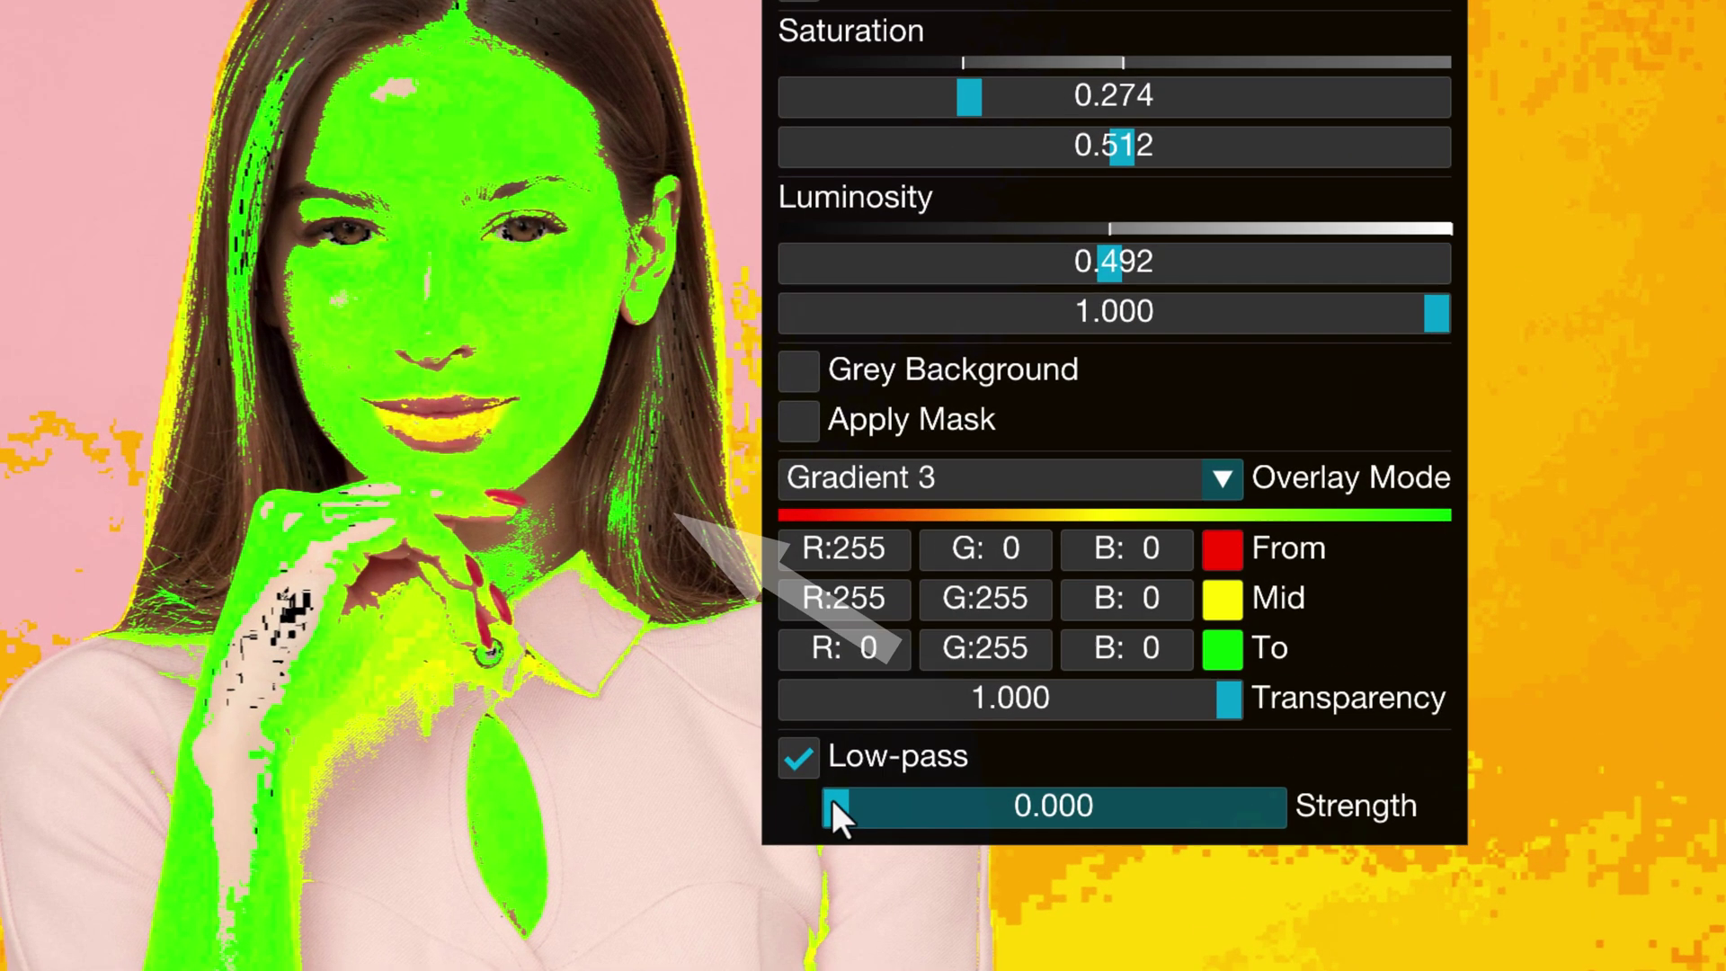
pyautogui.moveTo(808, 589); pyautogui.dragTo(901, 591)
pyautogui.moveTo(1043, 814); pyautogui.dragTo(1318, 810)
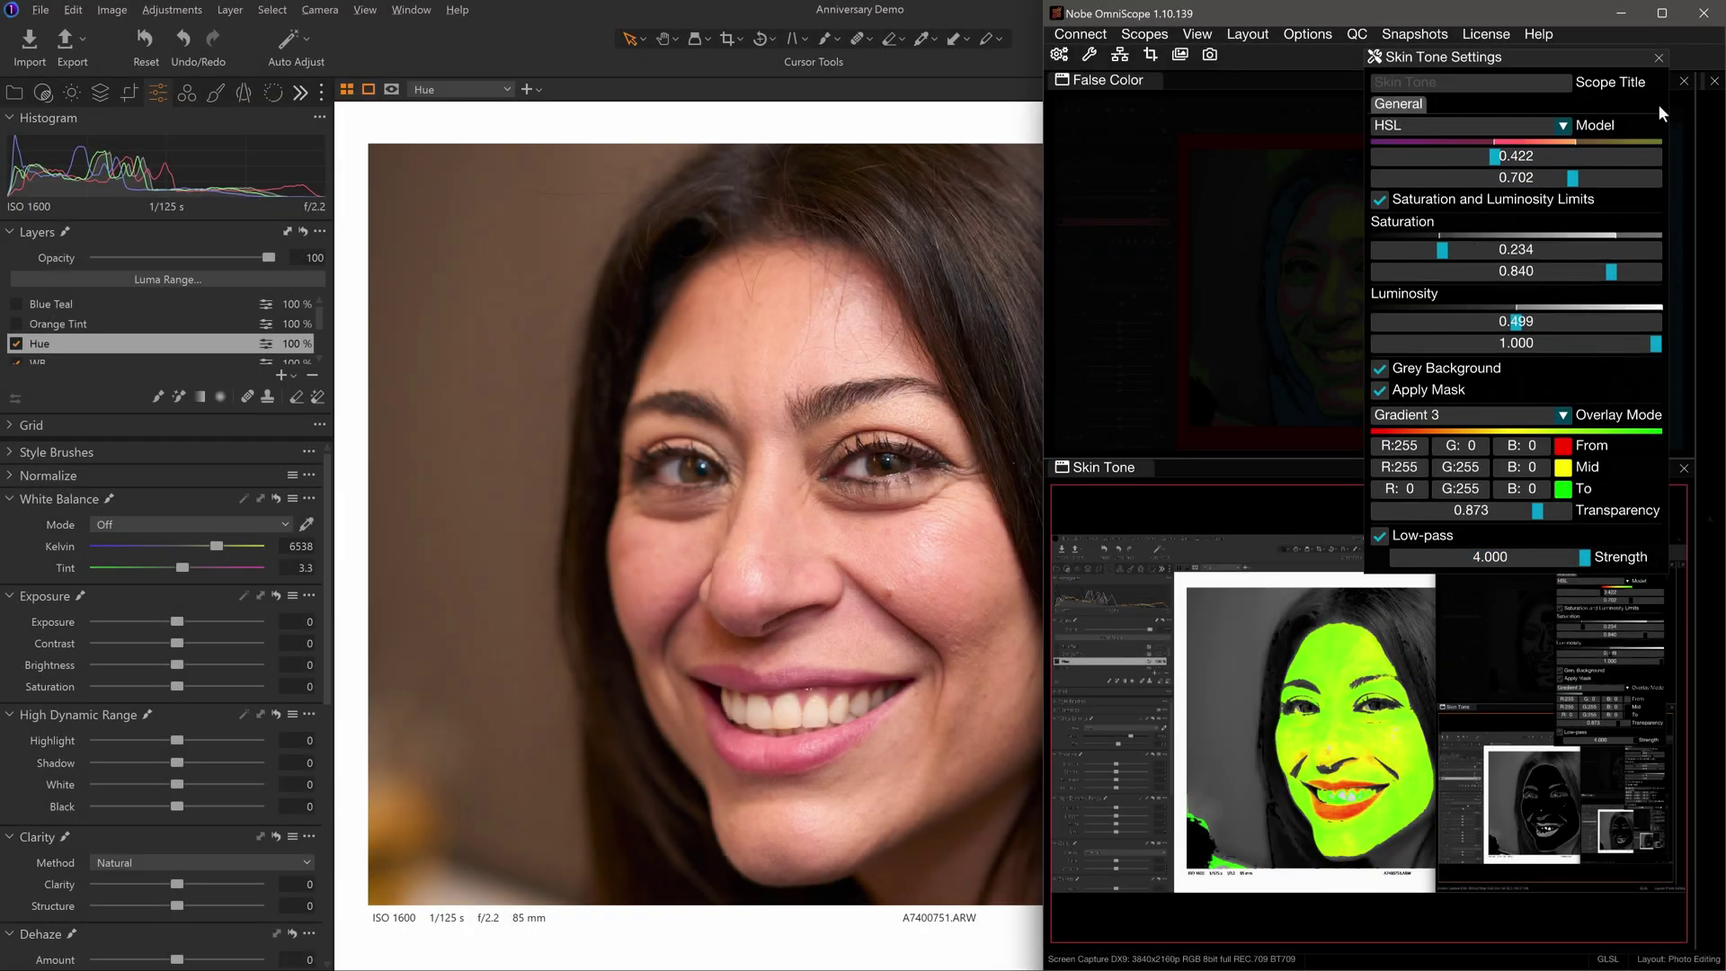
pyautogui.click(1658, 58)
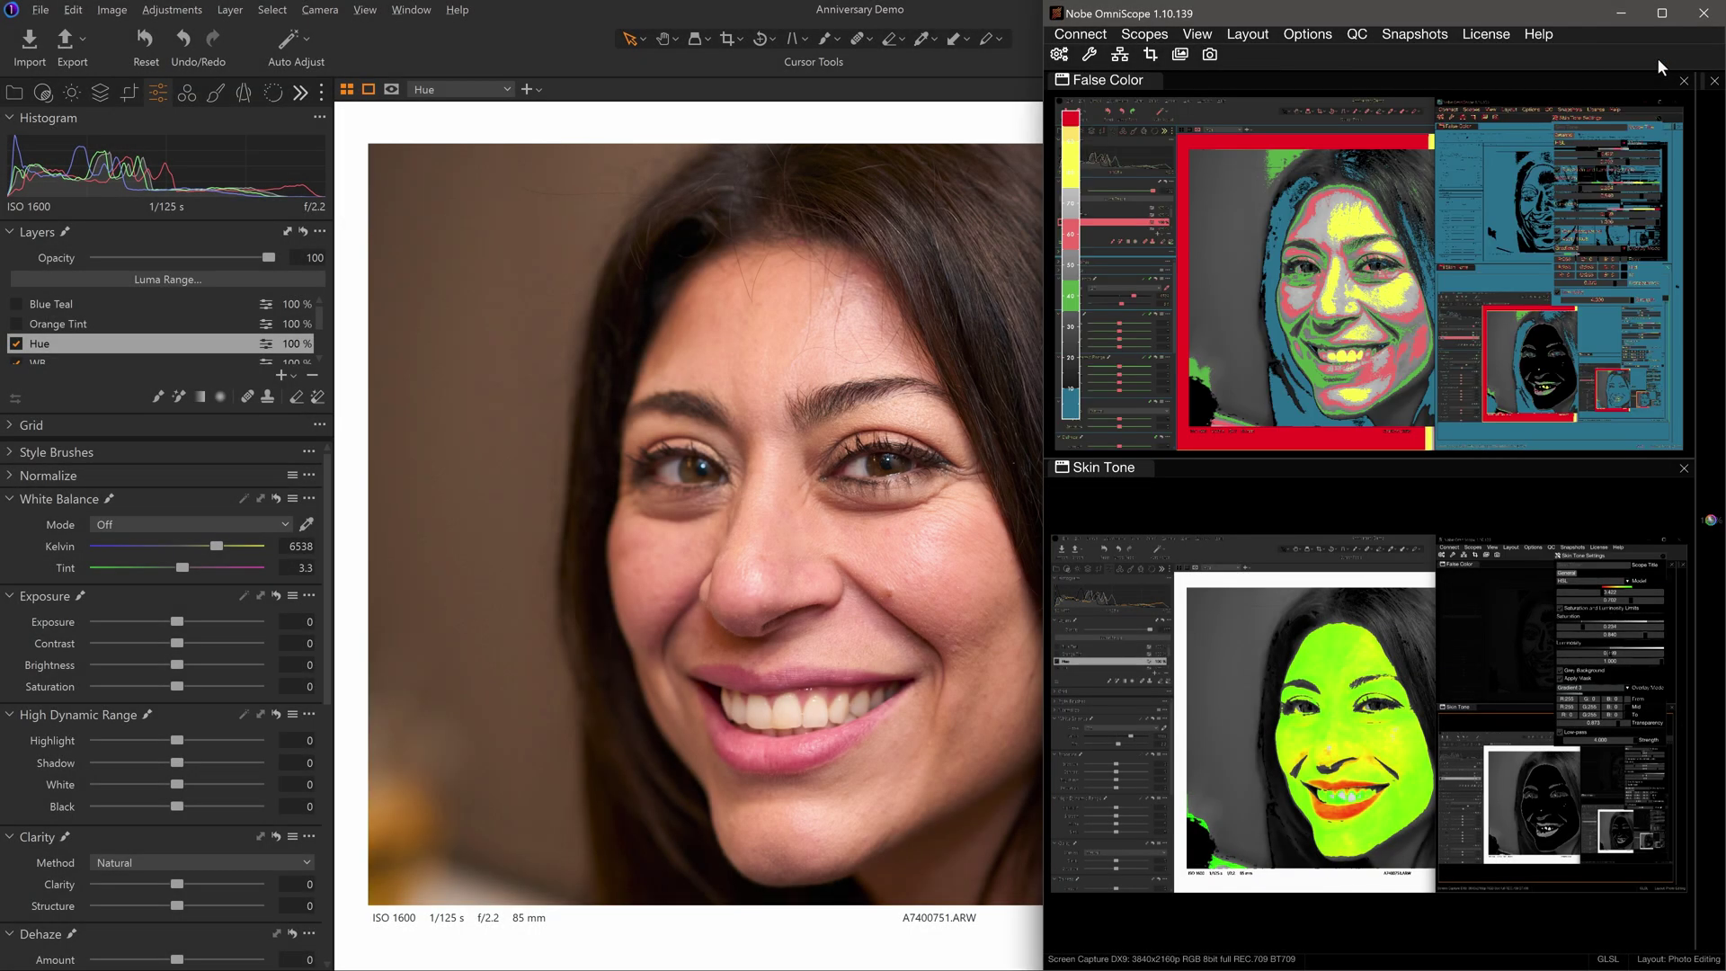
# Step: Turn the Skin Tone scope's mask off and back on for comparison
pyautogui.rightClick(1250, 630)
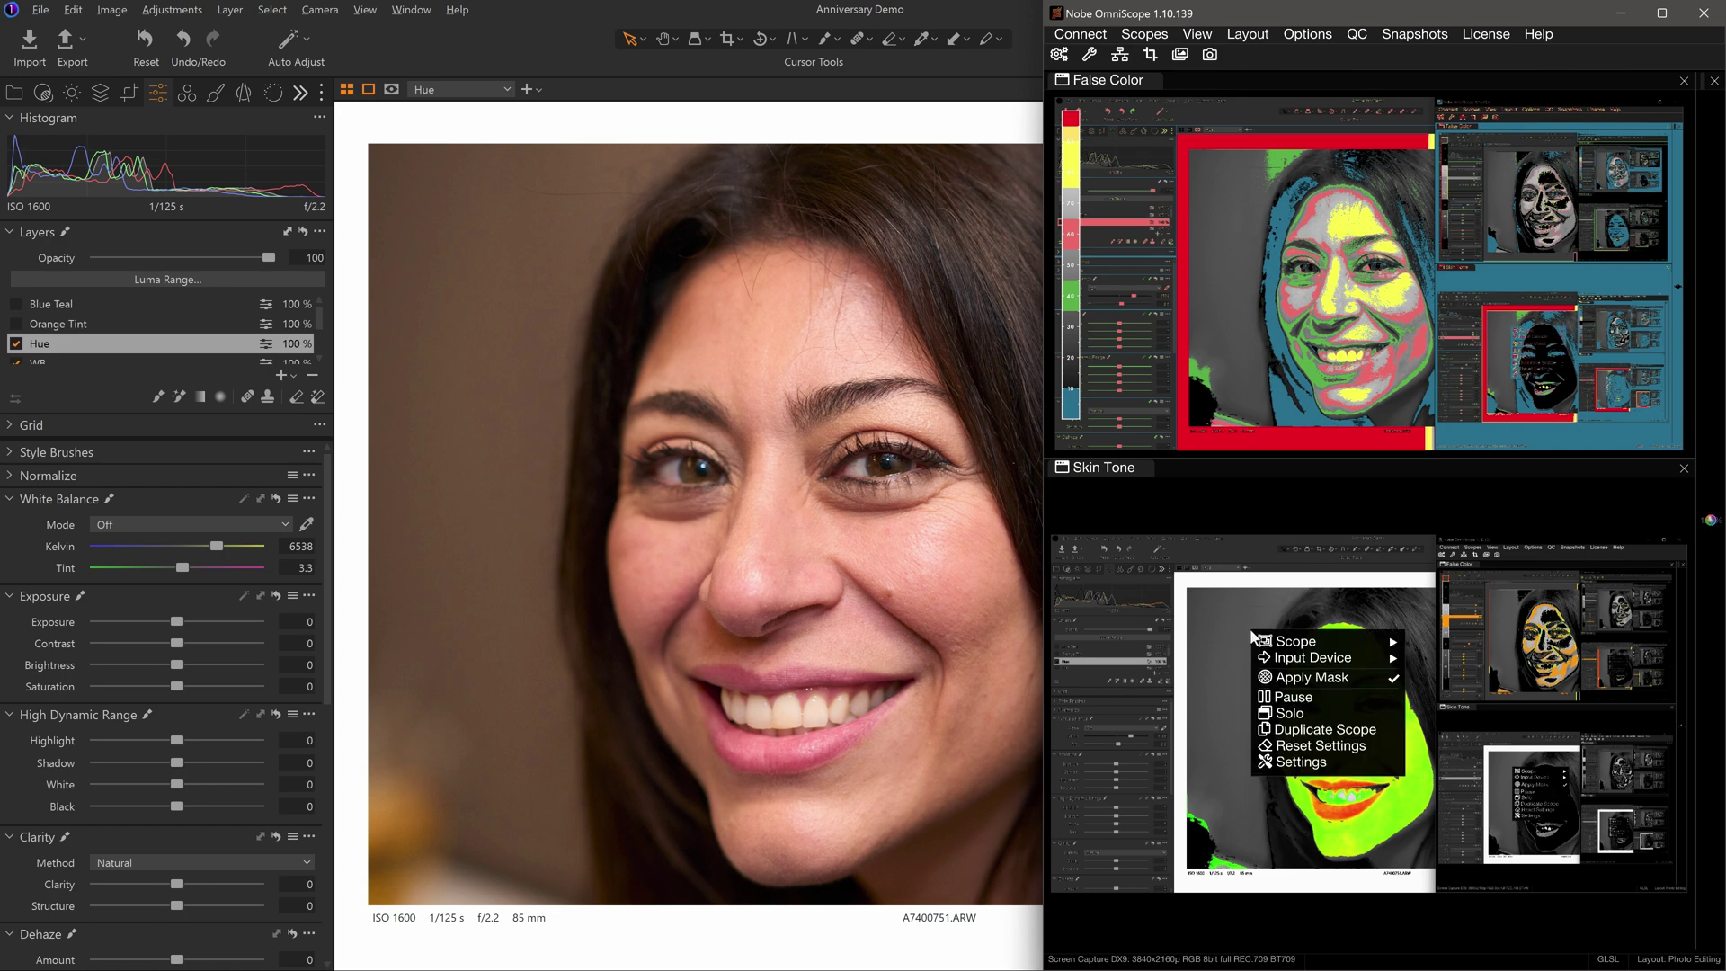
pyautogui.click(1280, 678)
pyautogui.rightClick(1278, 674)
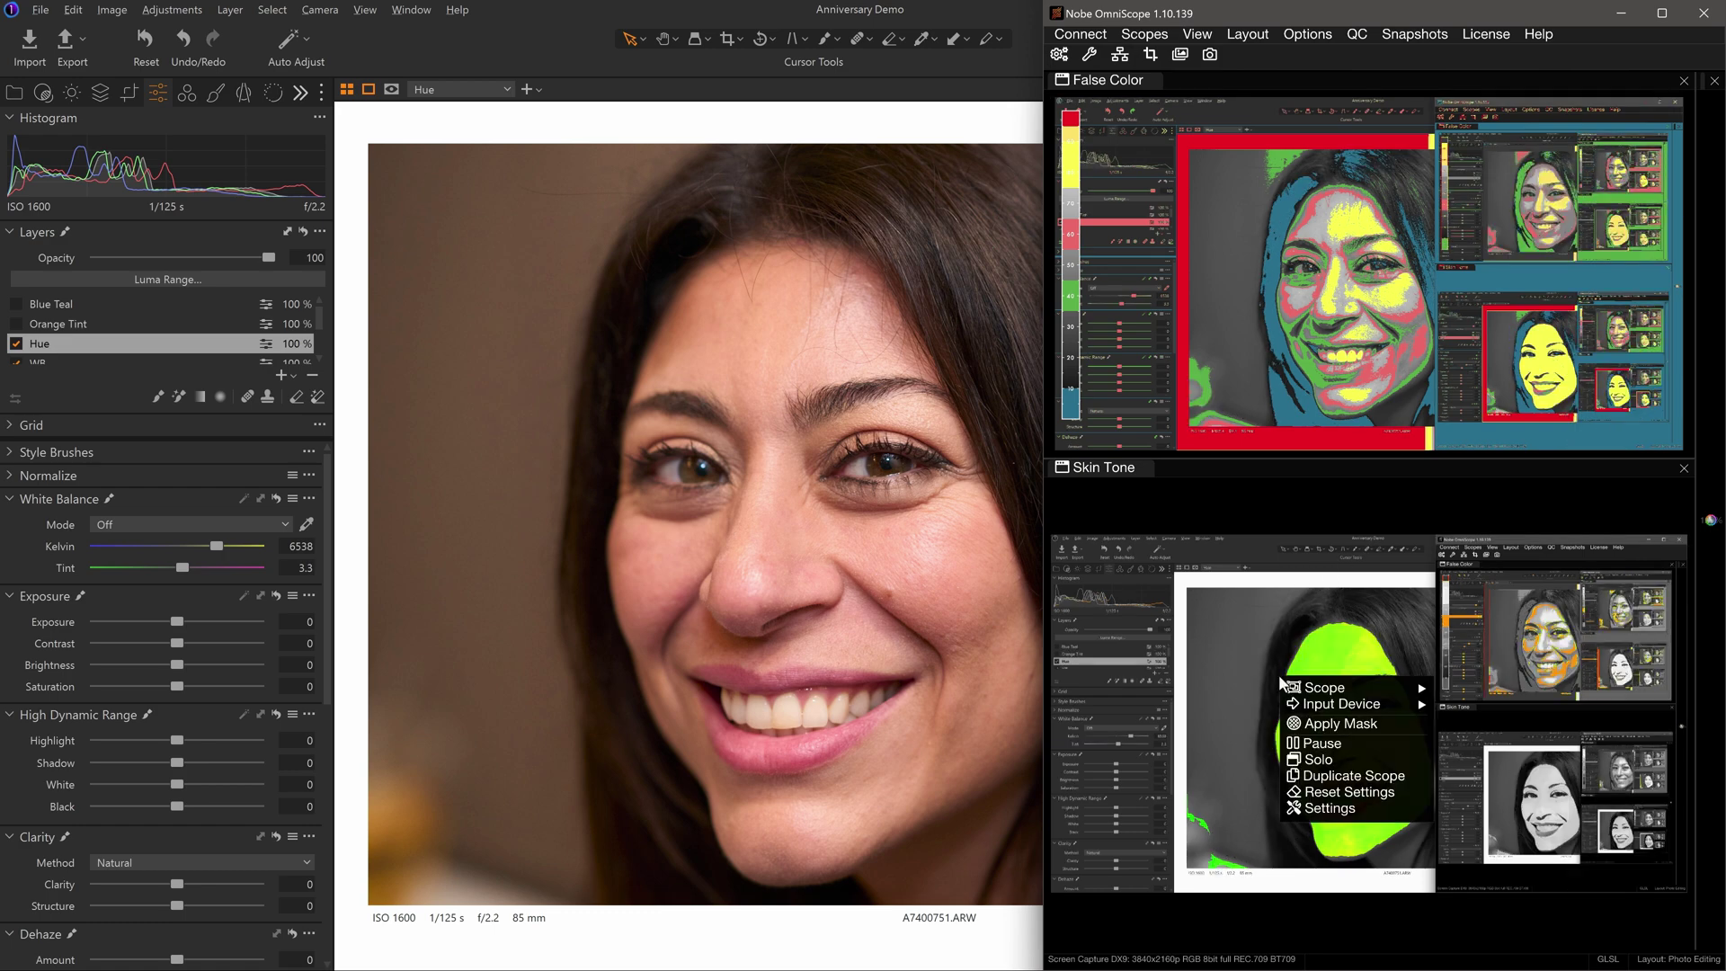
pyautogui.click(1318, 720)
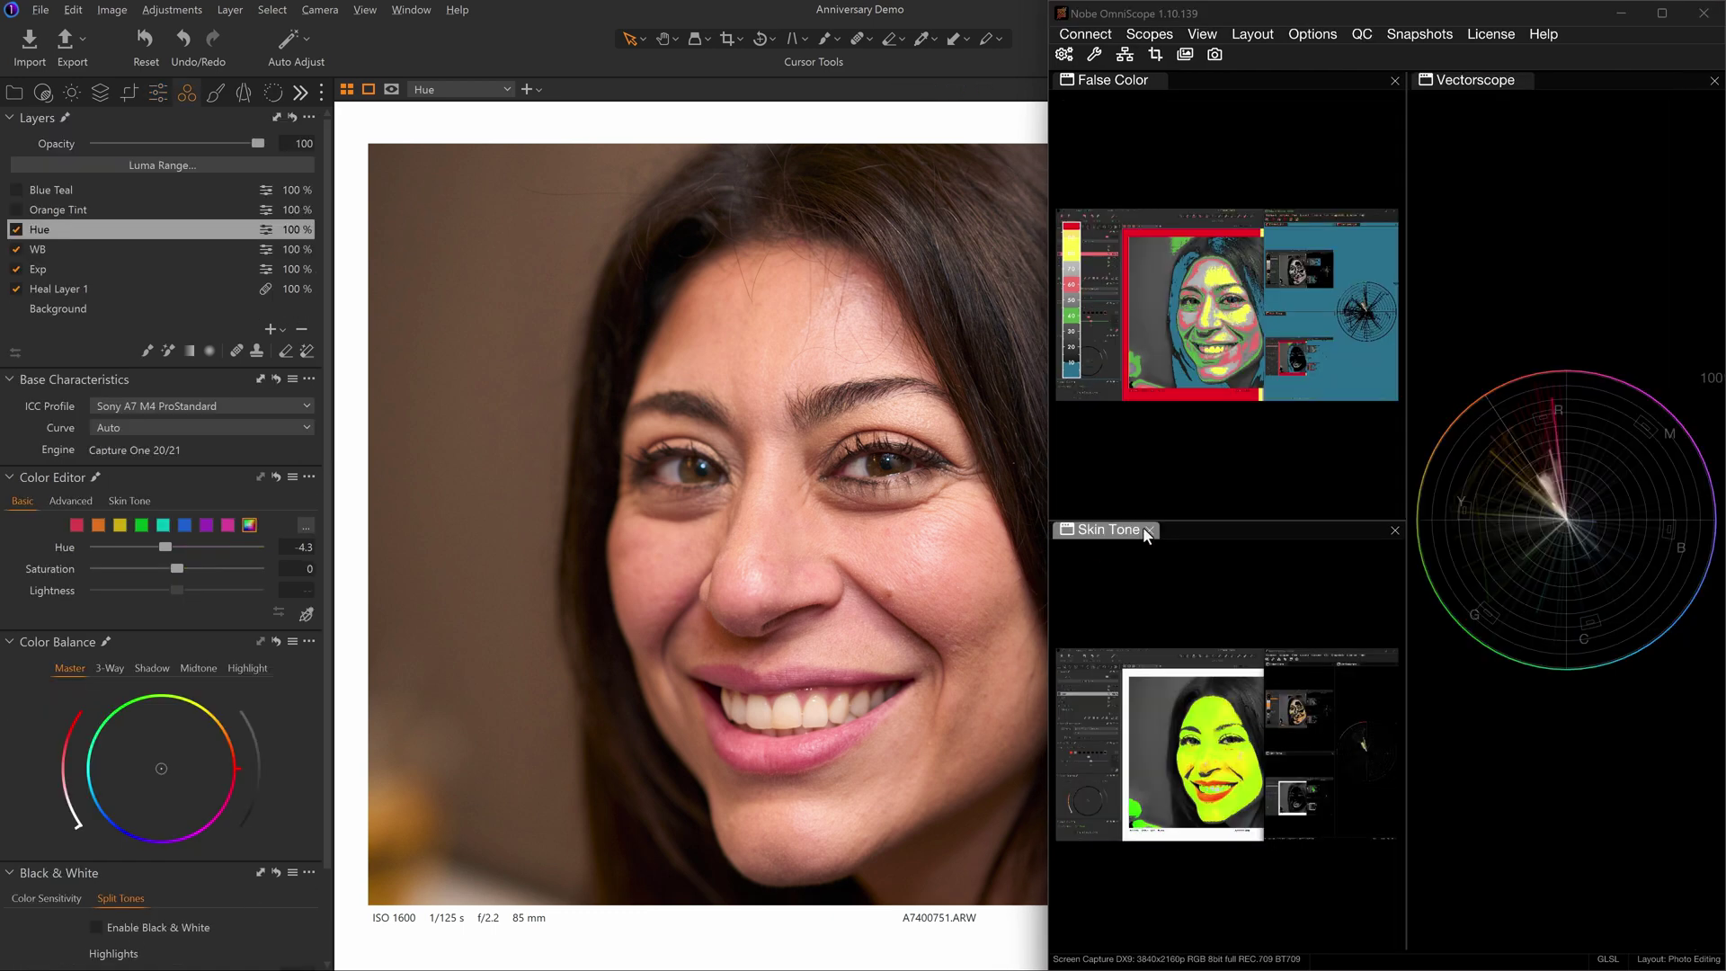
# Step: Enlarge the Skin Tone scope by shrinking the Vectorscope and False Color scopes
pyautogui.moveTo(1408, 485); pyautogui.dragTo(1696, 486)
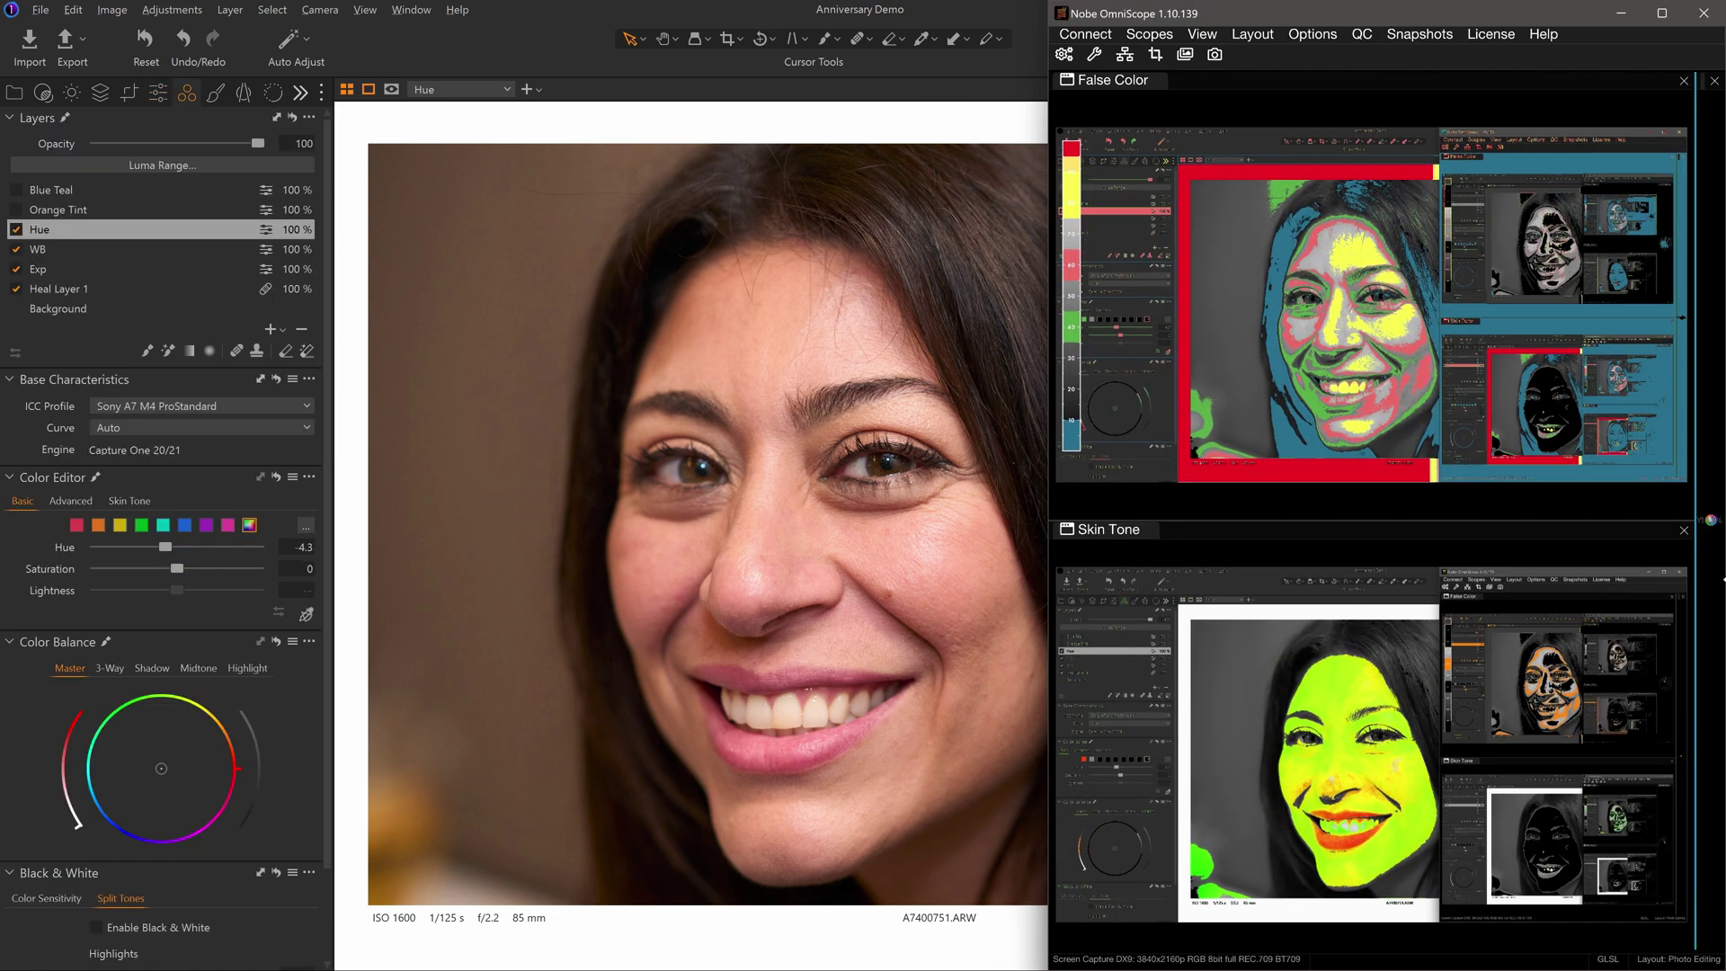
pyautogui.moveTo(1327, 526); pyautogui.dragTo(1254, 102)
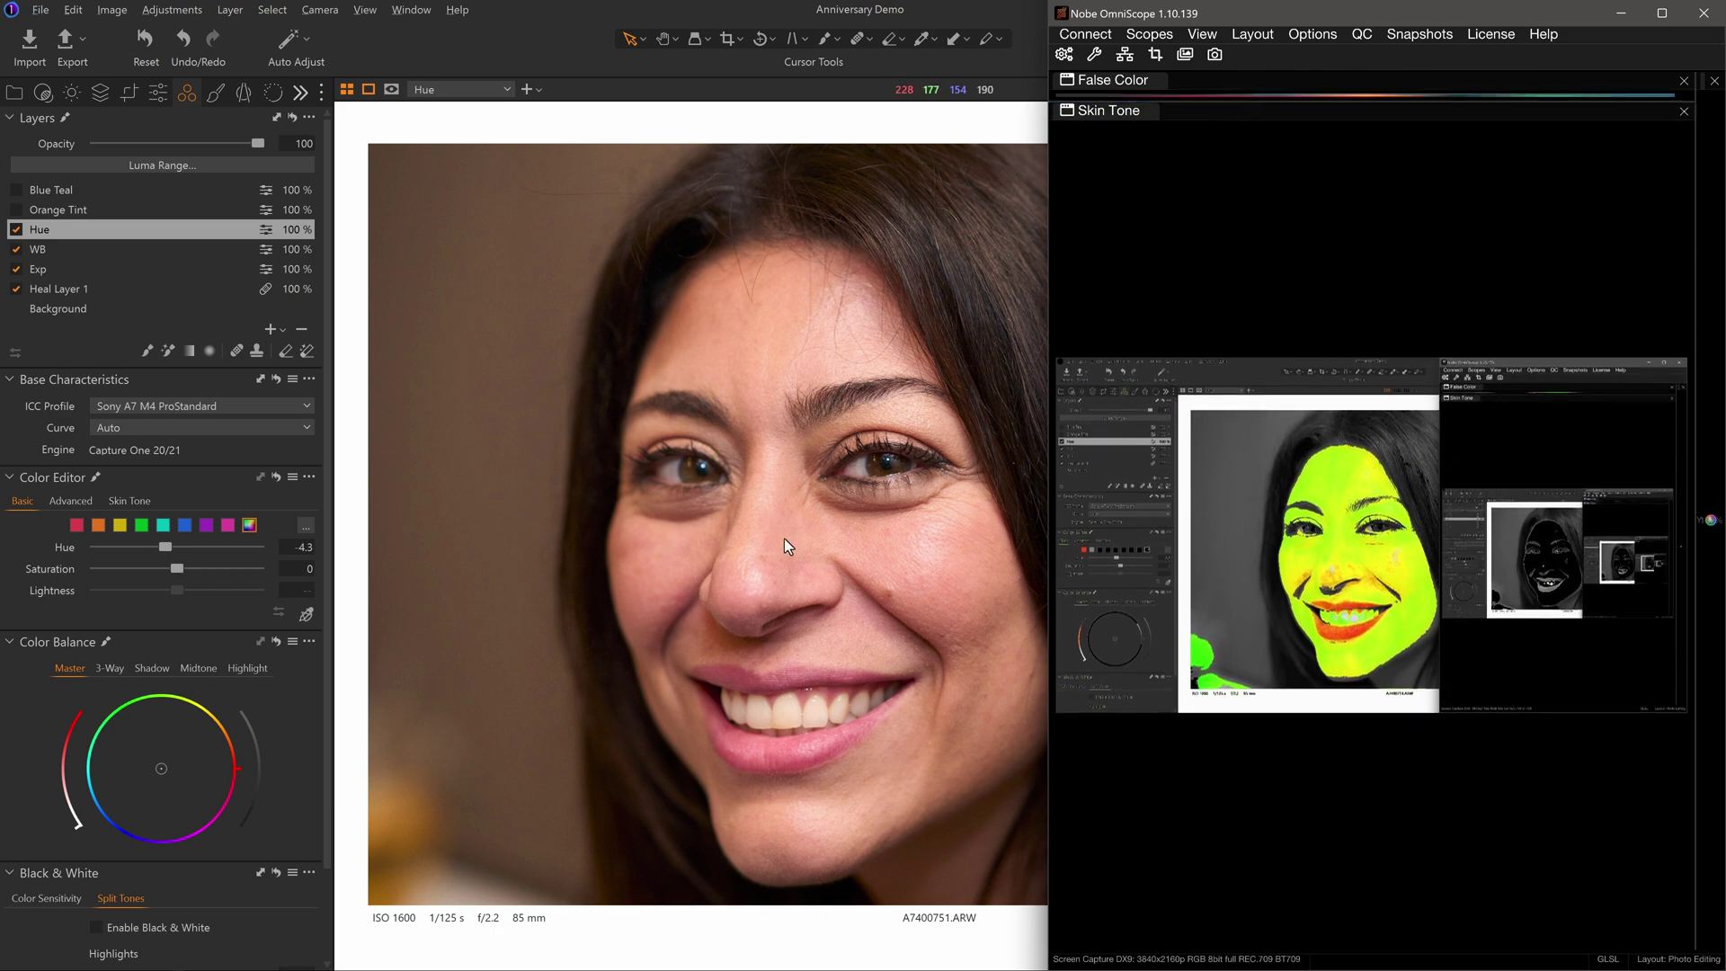
# Step: Zoom in on the woman's face and try shifting the hue on the Hue layer
pyautogui.scroll(1, 784, 537)
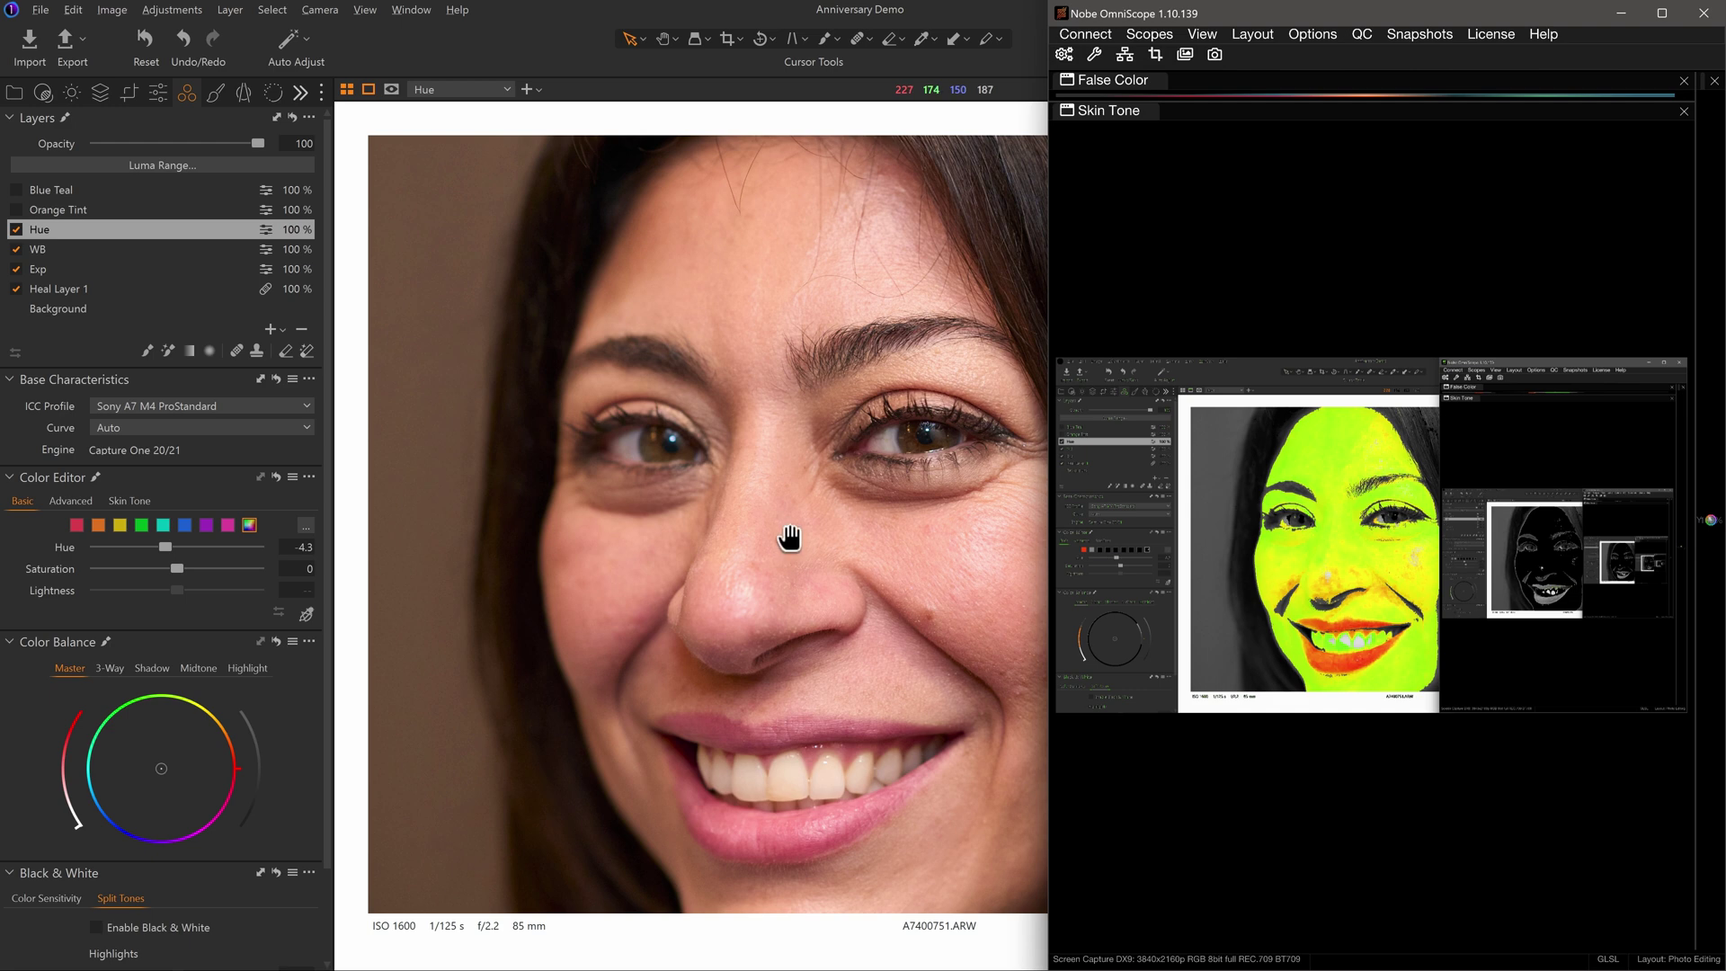
pyautogui.moveTo(788, 536); pyautogui.dragTo(648, 532)
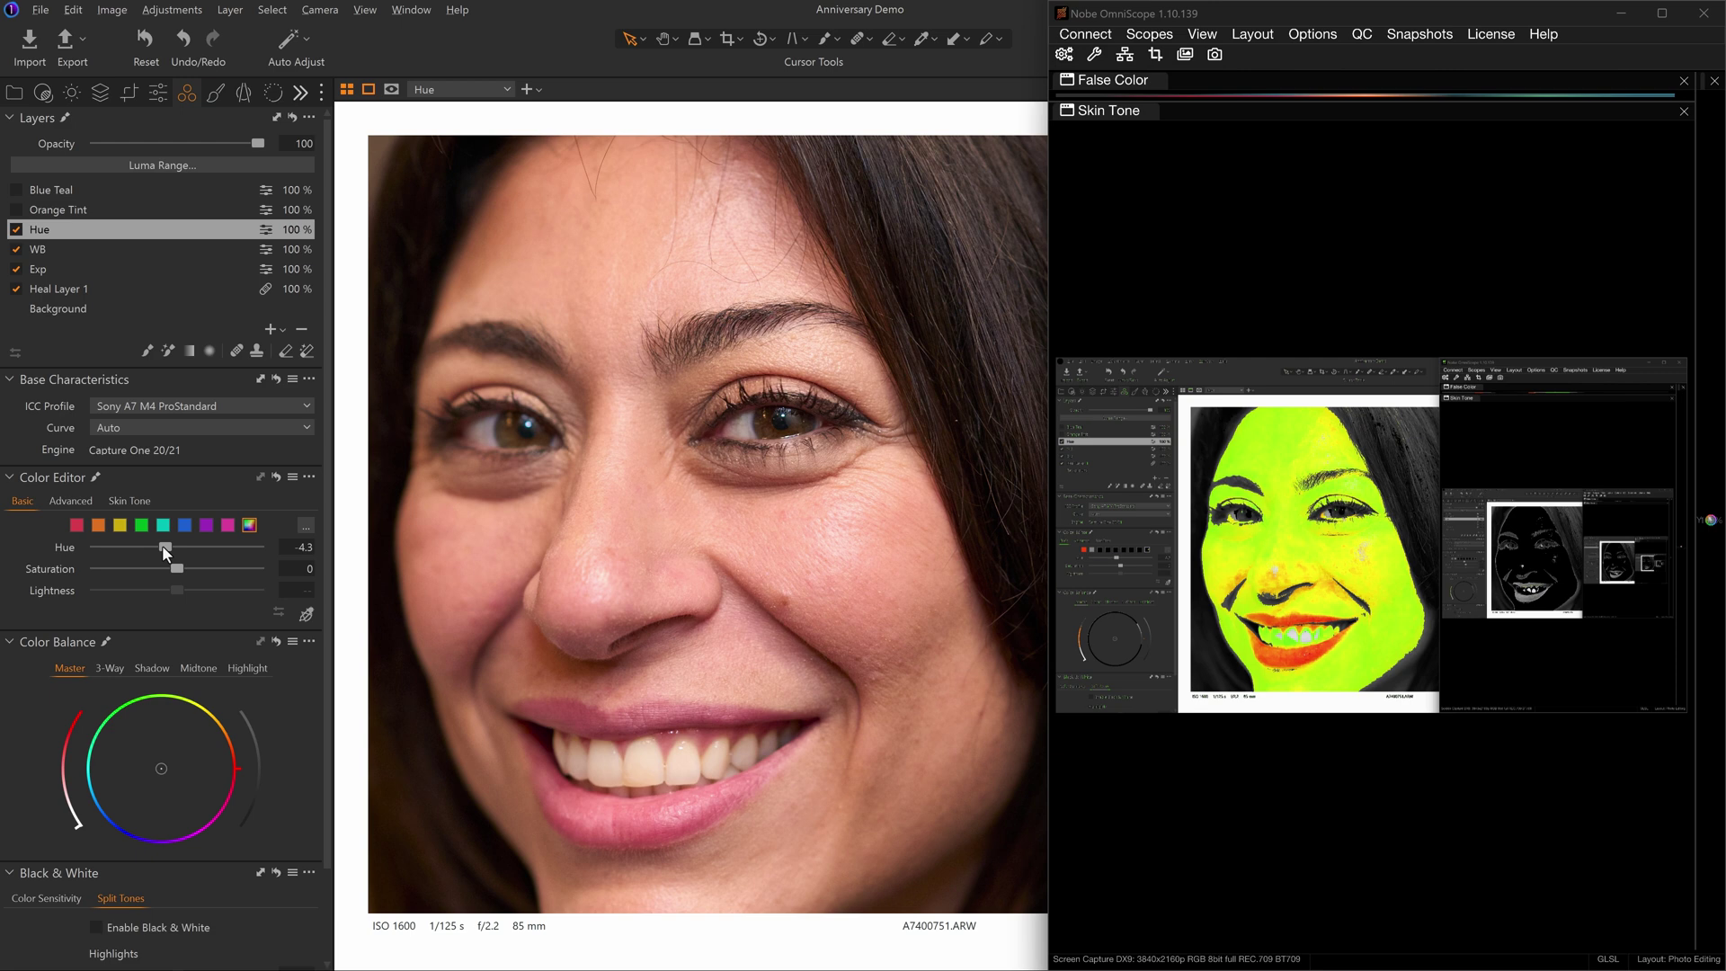
pyautogui.moveTo(165, 546)
pyautogui.mouseDown()
pyautogui.moveTo(111, 546)
pyautogui.moveTo(238, 562)
pyautogui.moveTo(175, 568)
pyautogui.mouseUp()
# Step: Compare the Gradient 2 overlay and the YCbCr model on the Skin Tone scope, returning to Gradient 3 with HSL
pyautogui.rightClick(1323, 505)
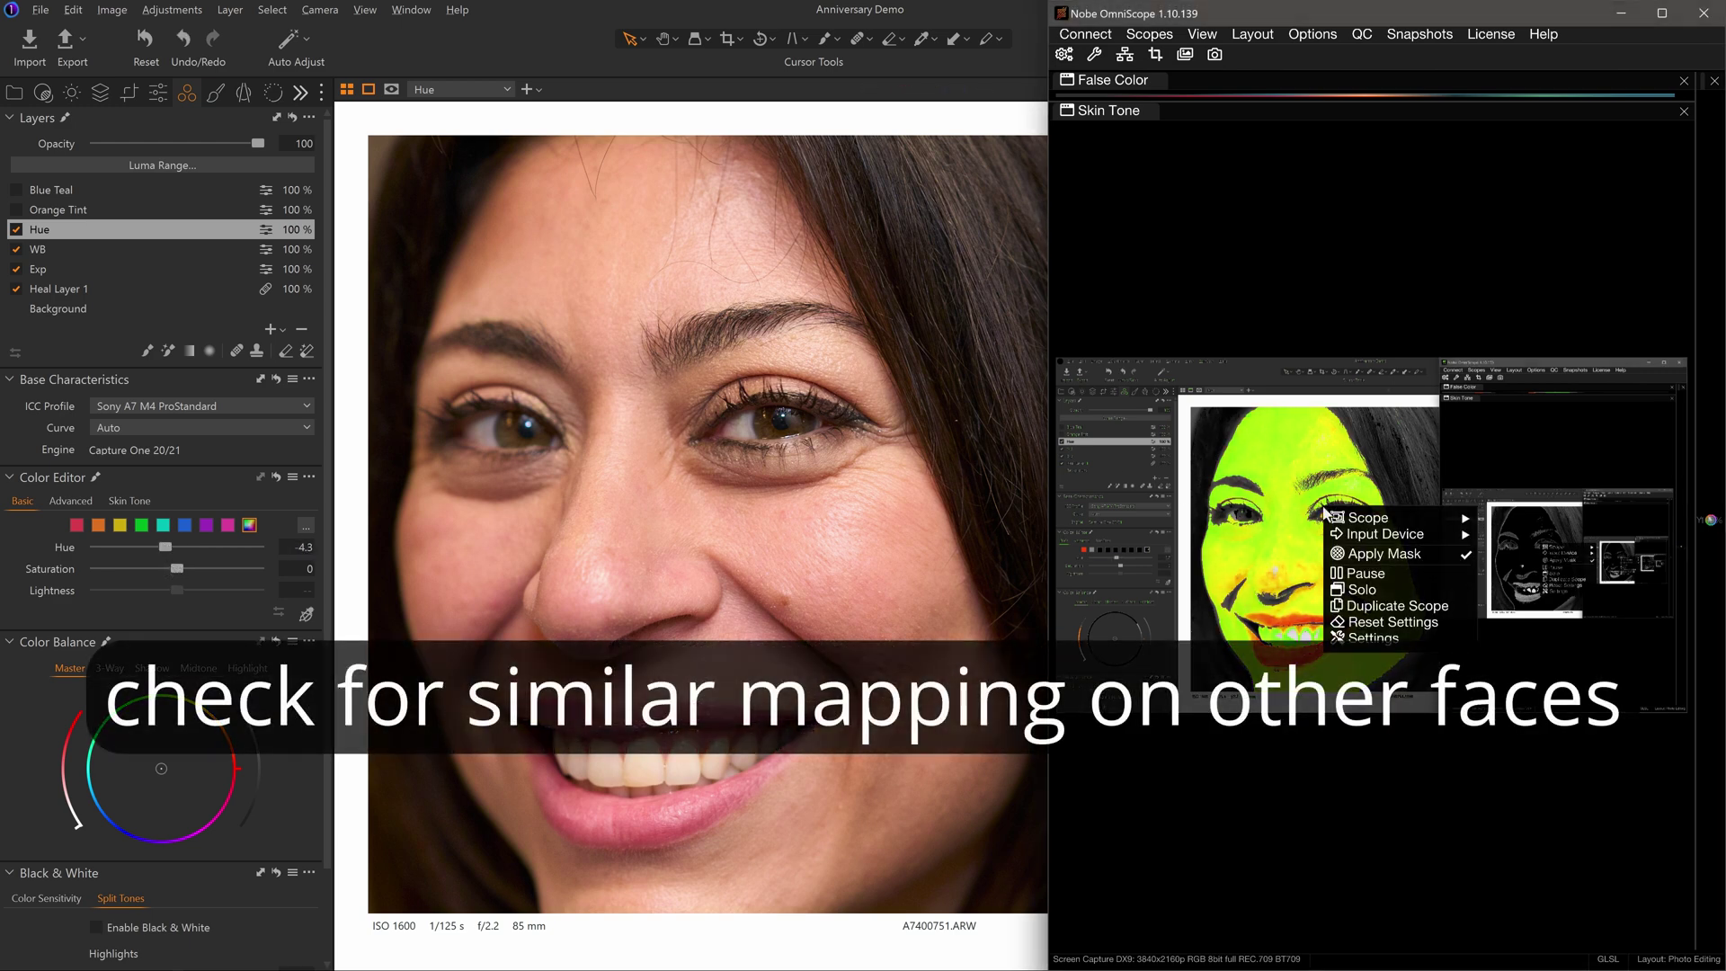
pyautogui.click(1370, 637)
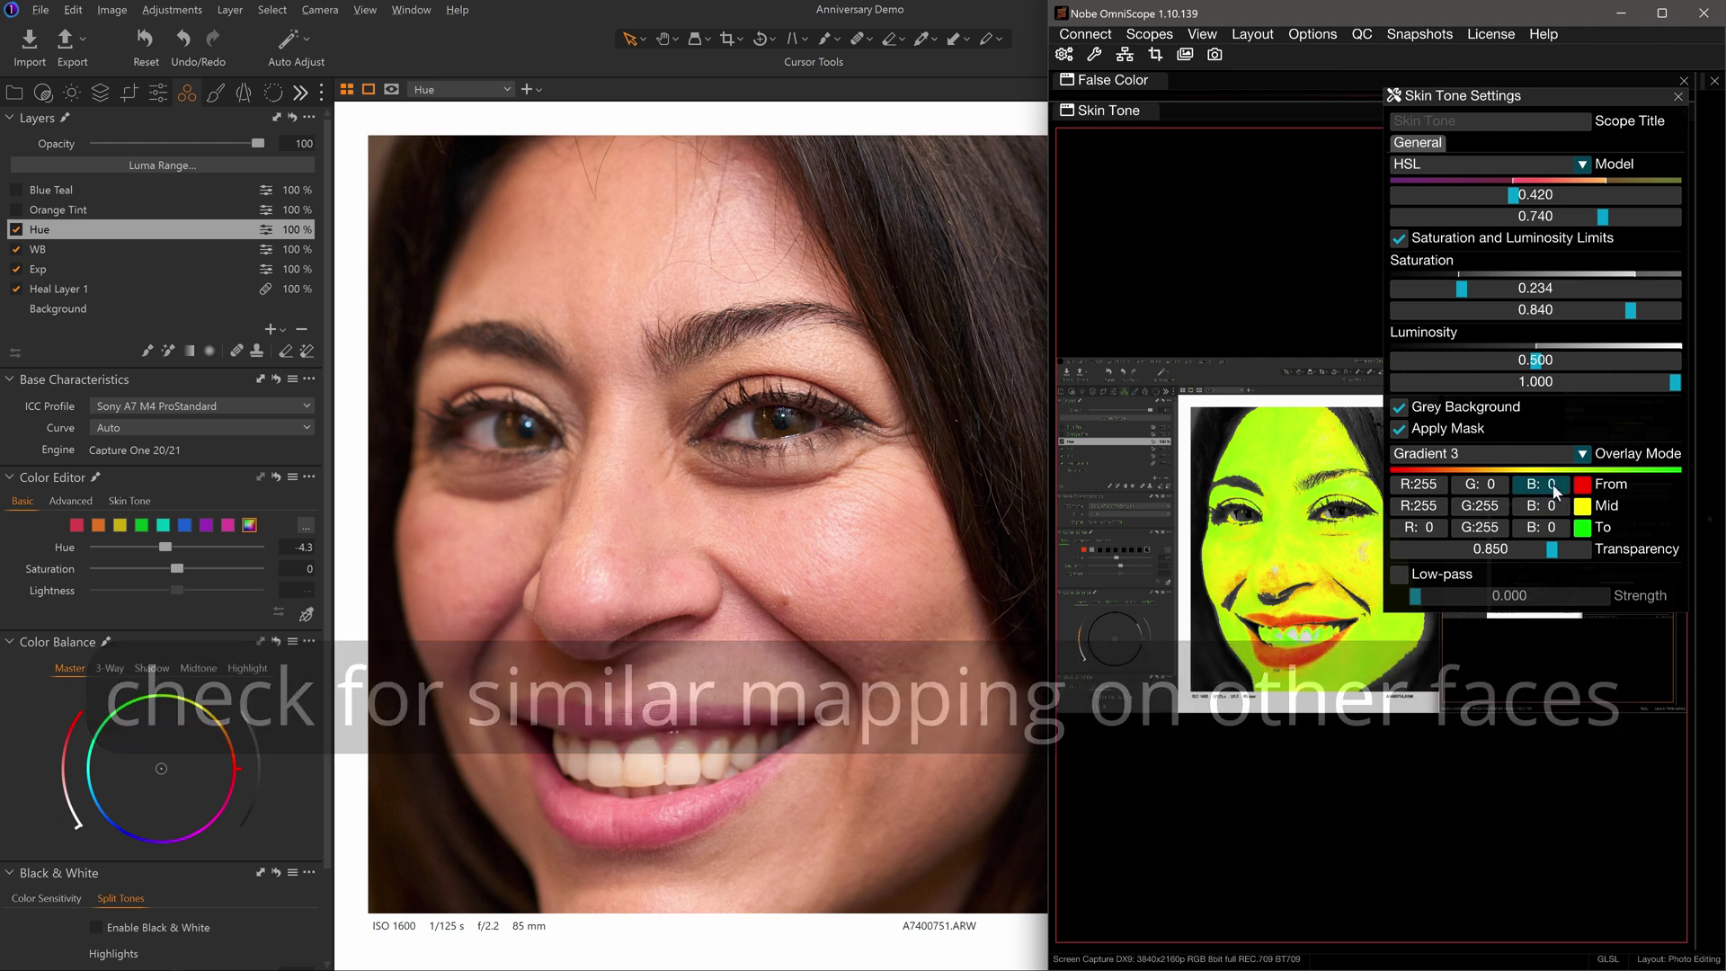
pyautogui.click(1580, 453)
pyautogui.click(1508, 507)
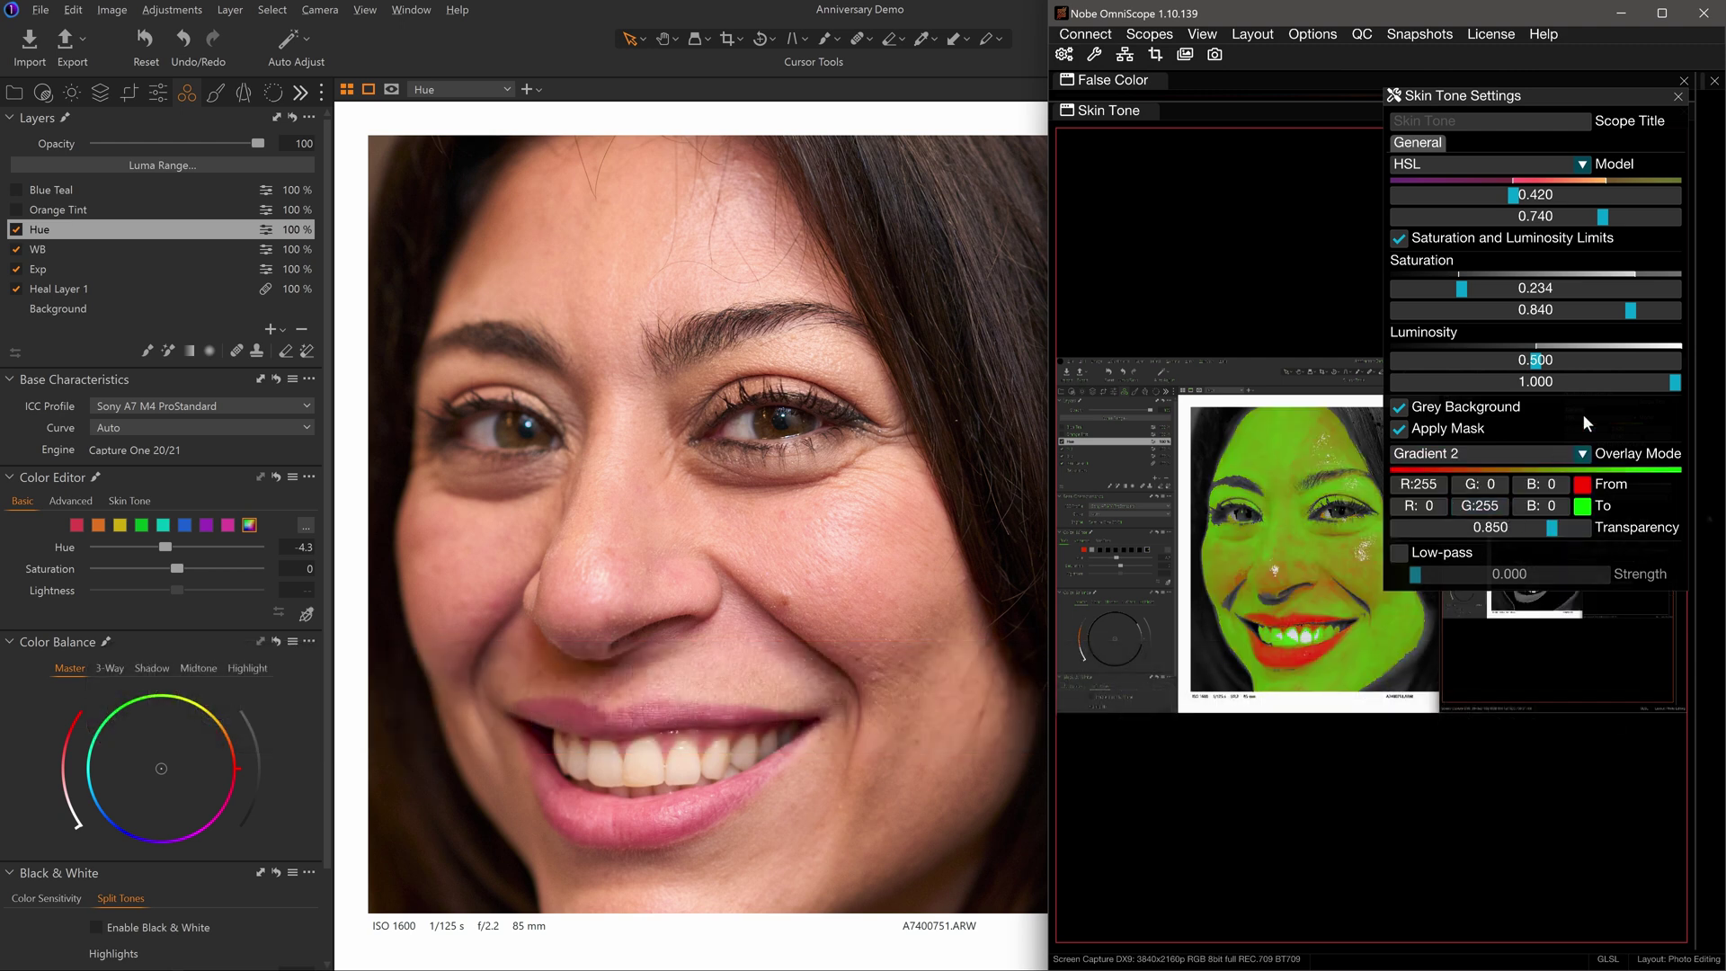
pyautogui.click(1582, 165)
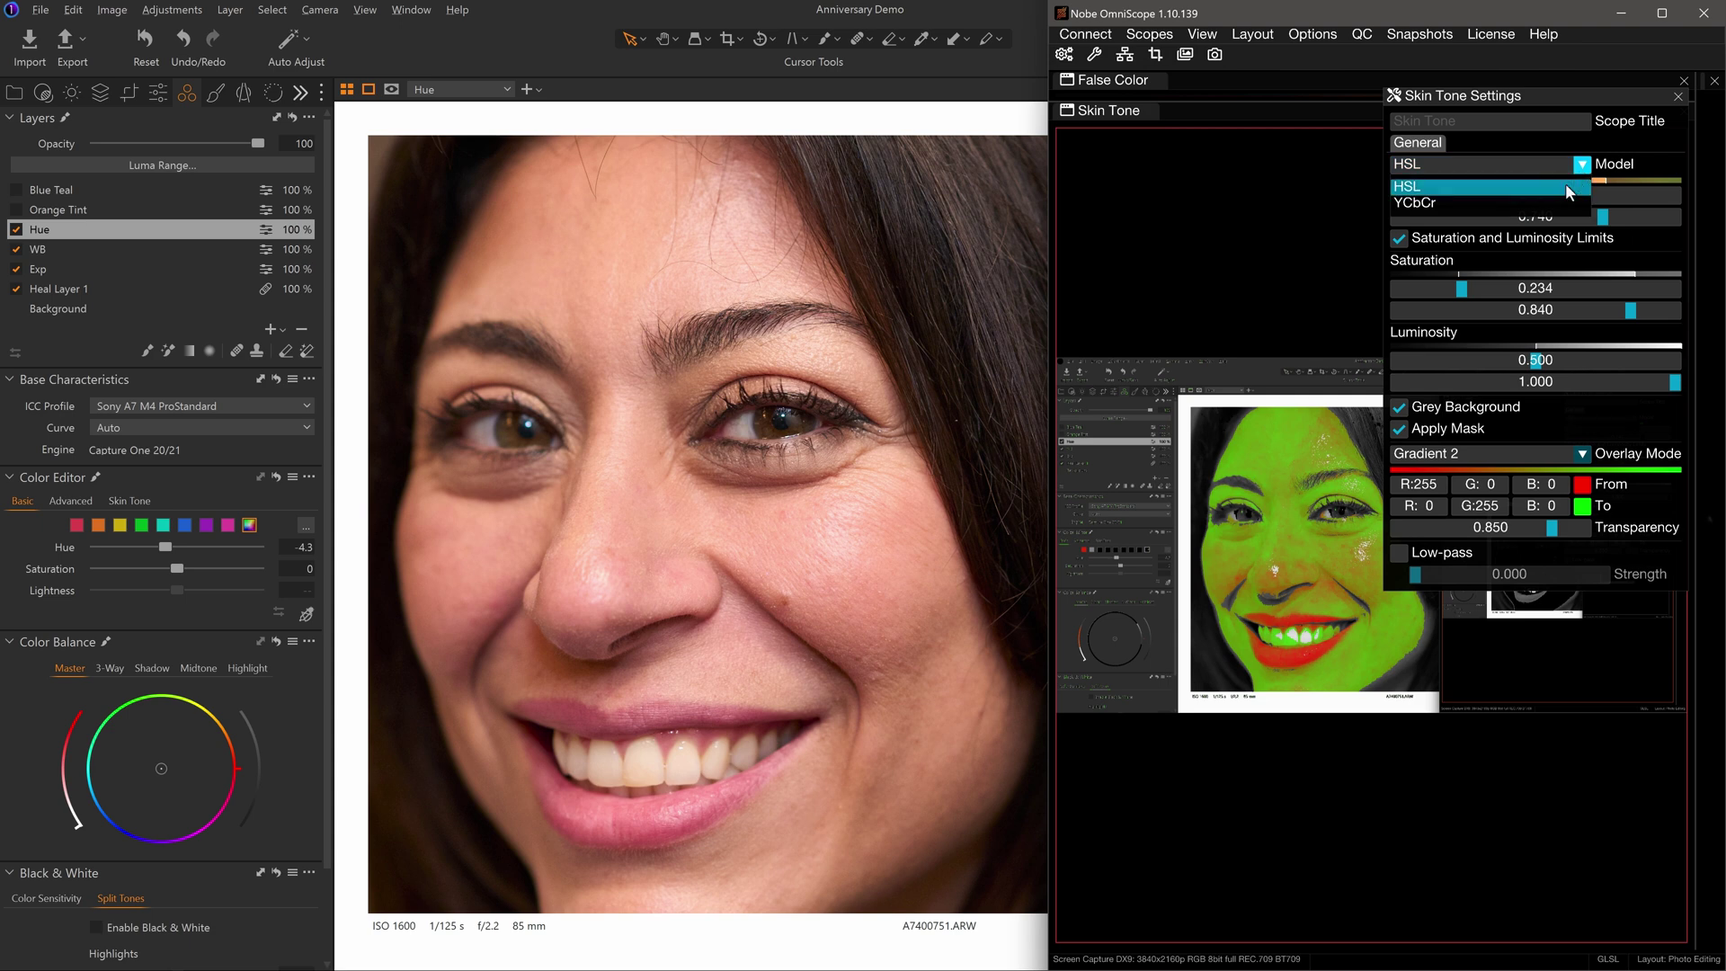
pyautogui.click(1549, 205)
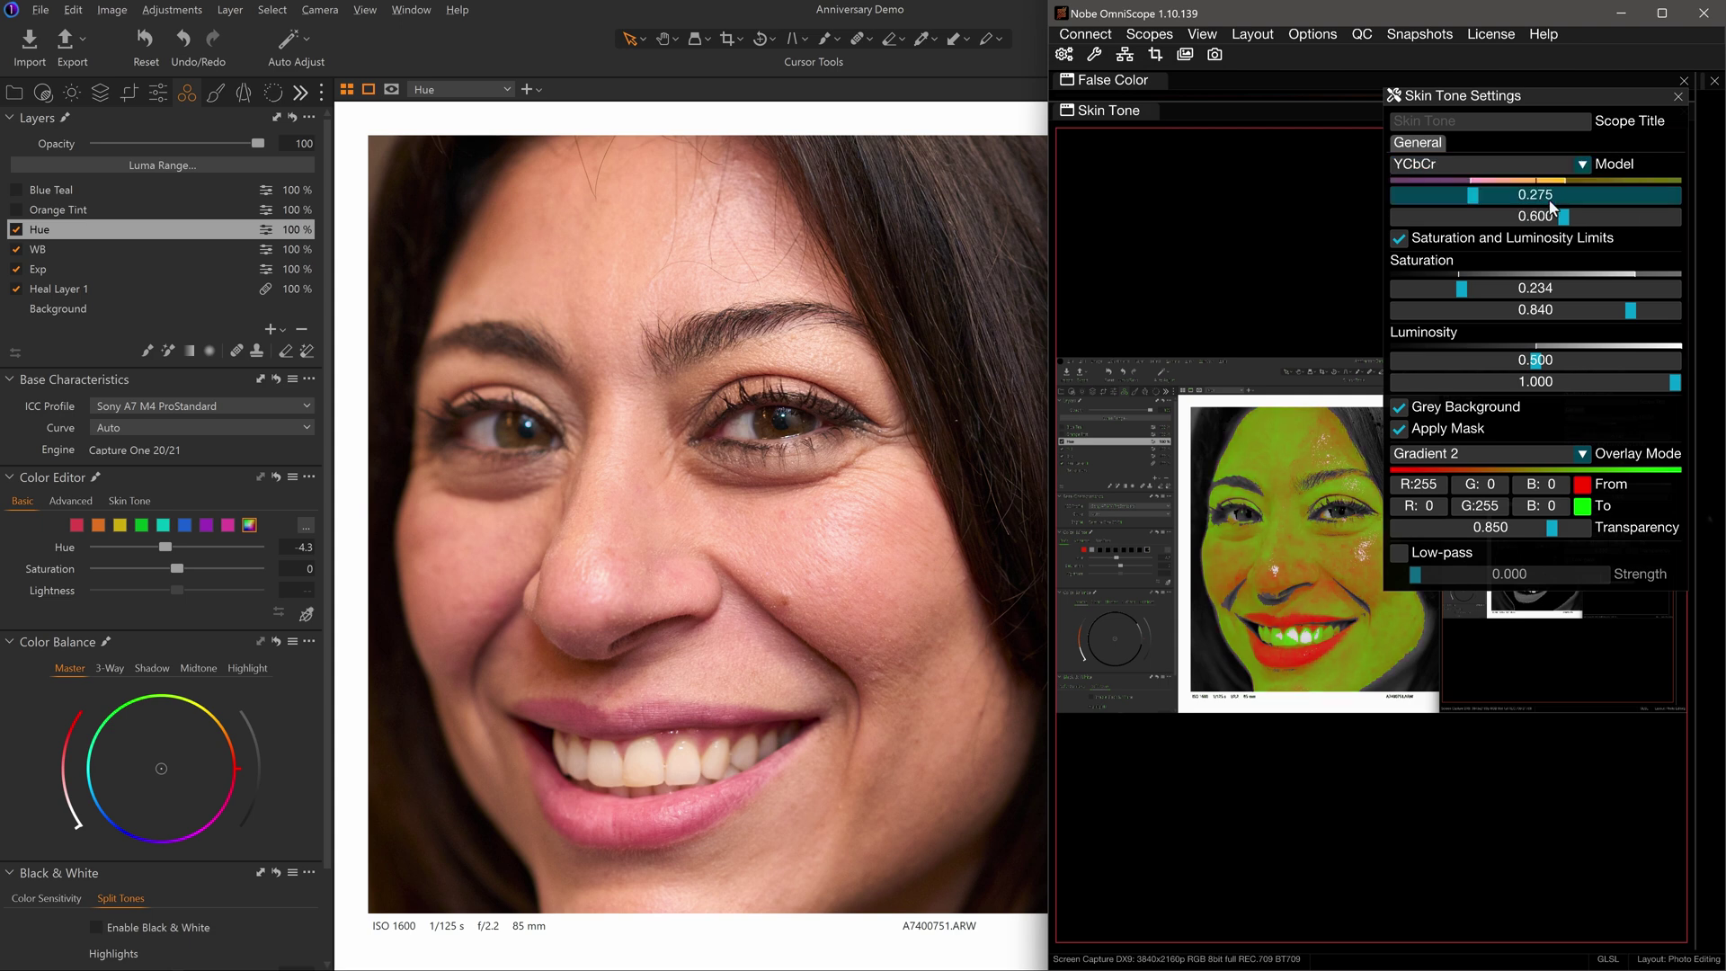
pyautogui.click(1589, 454)
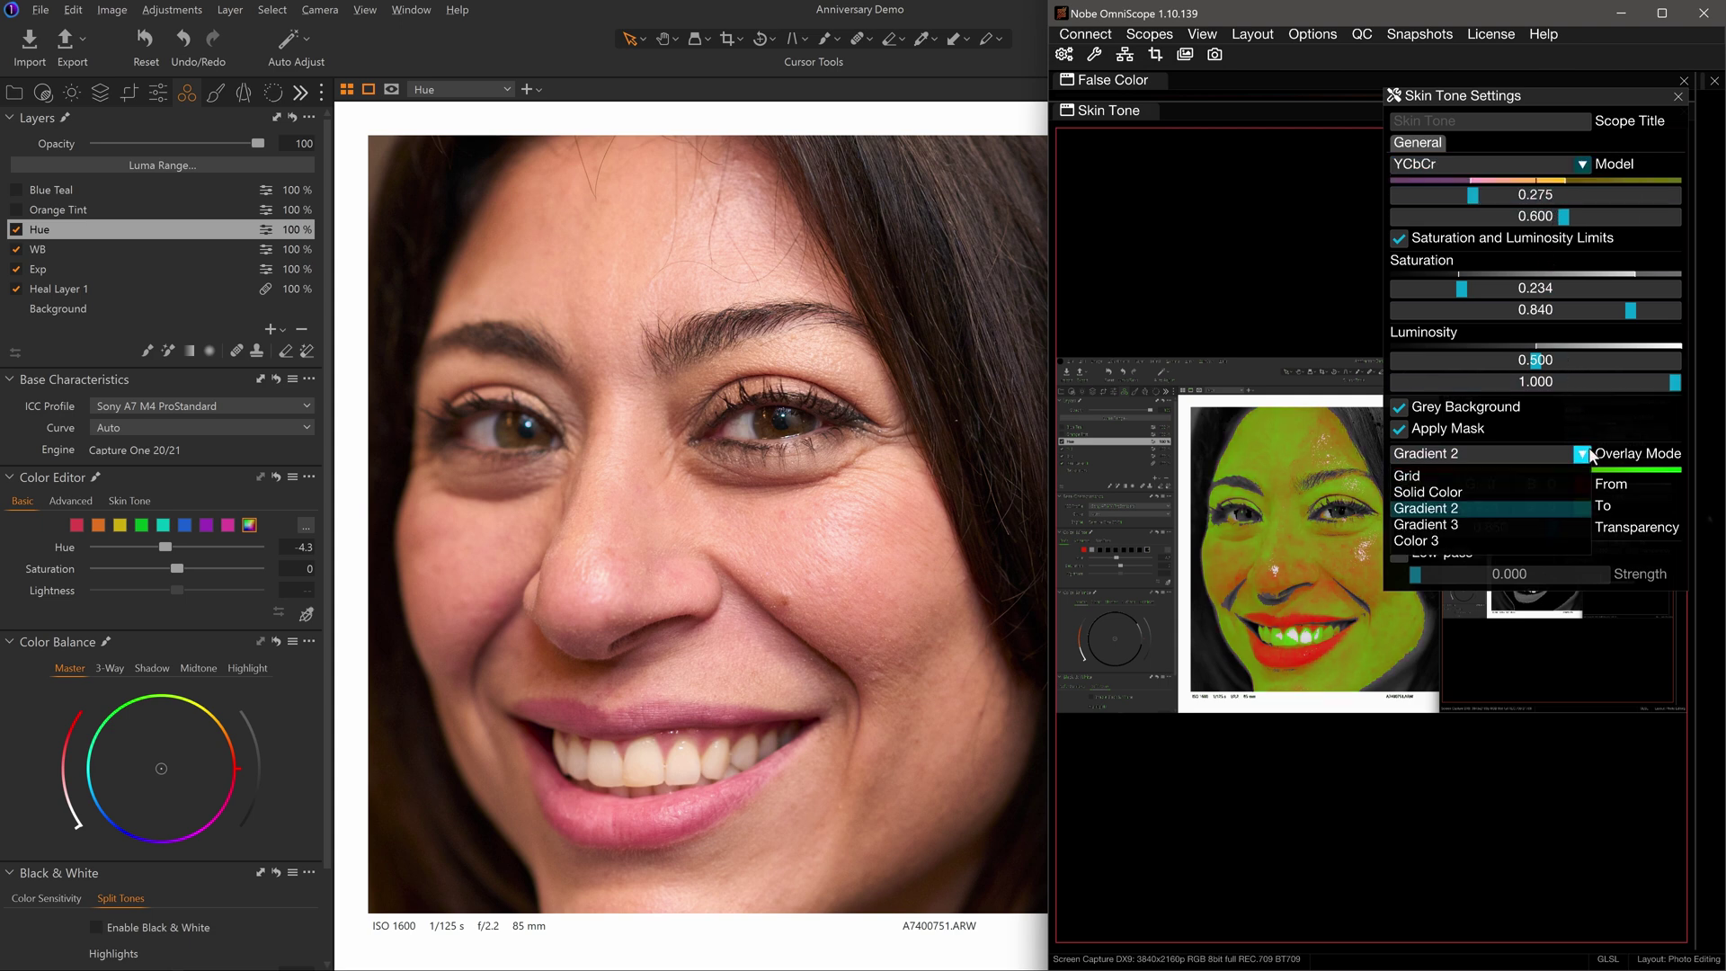
pyautogui.click(1544, 523)
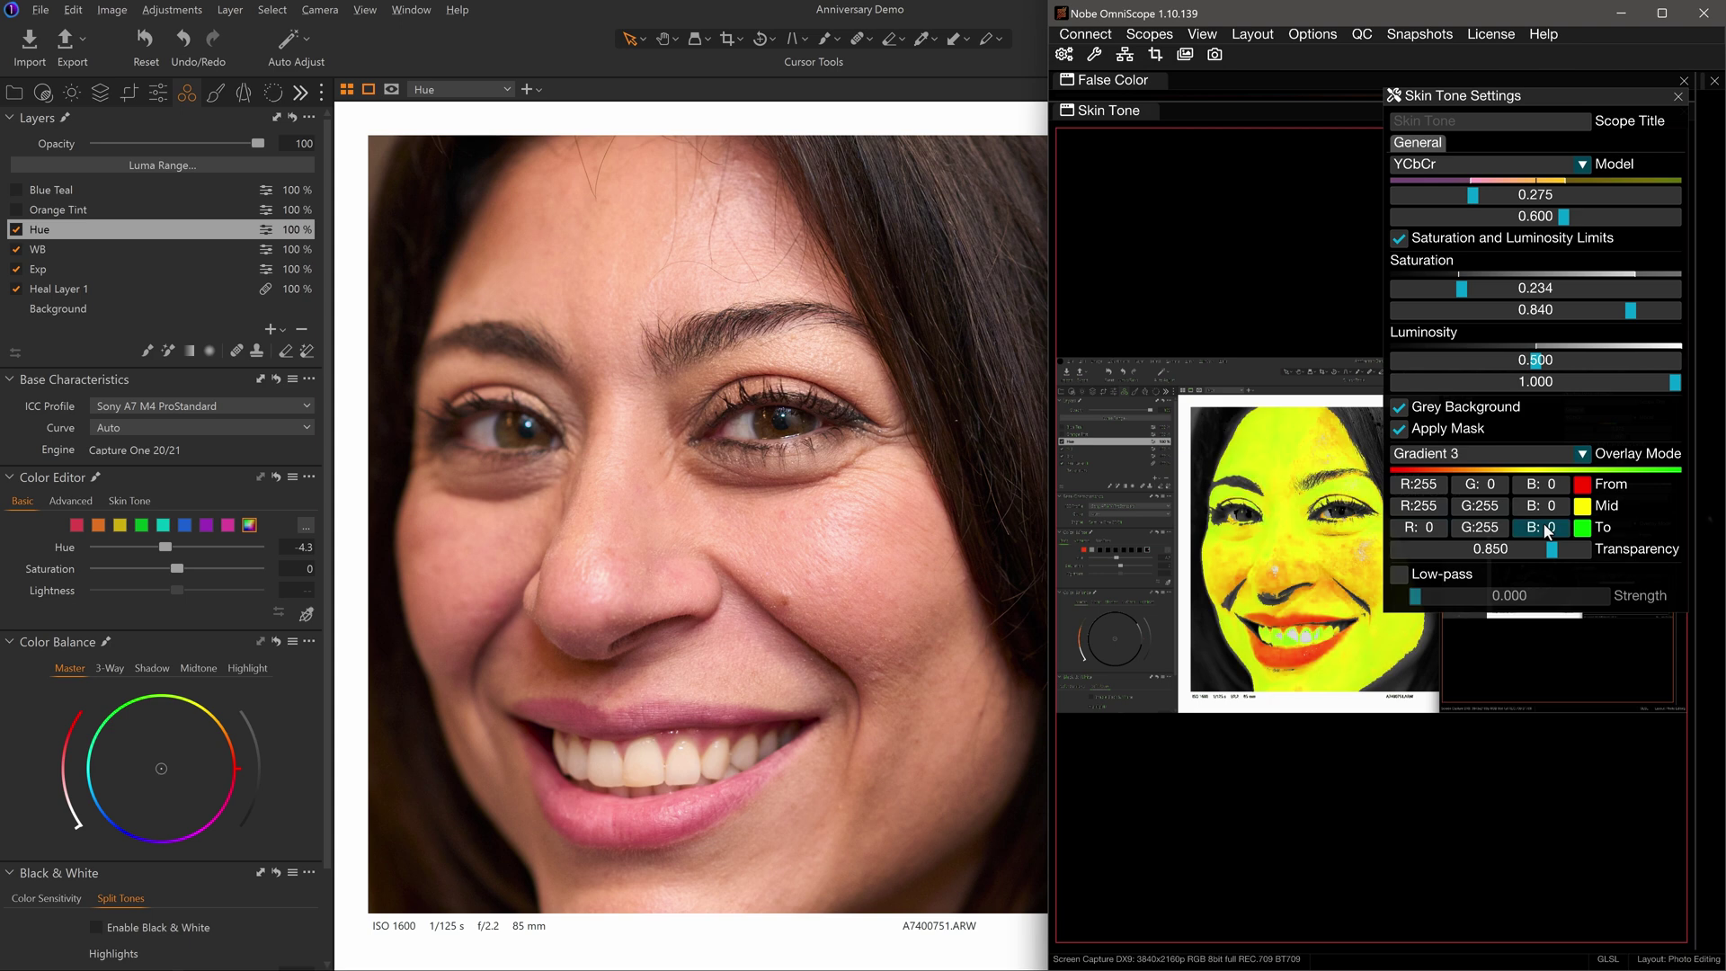
pyautogui.click(1581, 168)
pyautogui.click(1556, 186)
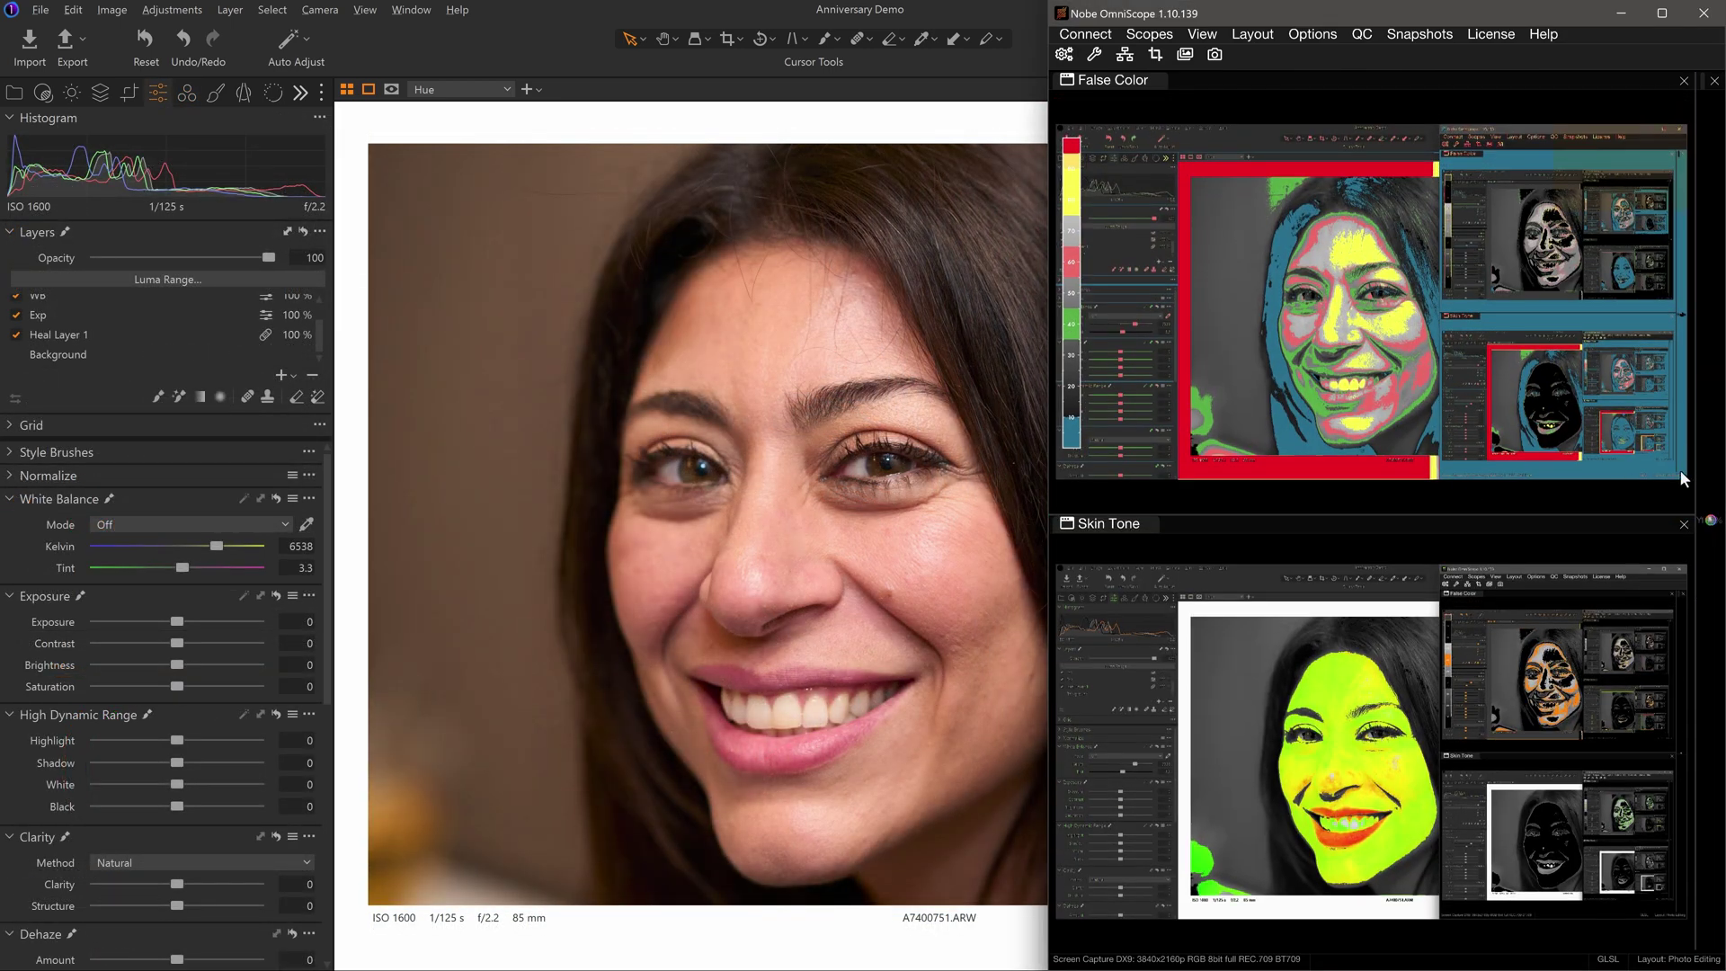
# Step: Widen the Vectorscope, switch to Capture One and apply the copied adjustments to the four photos from A7400647.ARW through A7400690.ARW
pyautogui.moveTo(1684, 479); pyautogui.dragTo(1415, 486)
pyautogui.click(1623, 13)
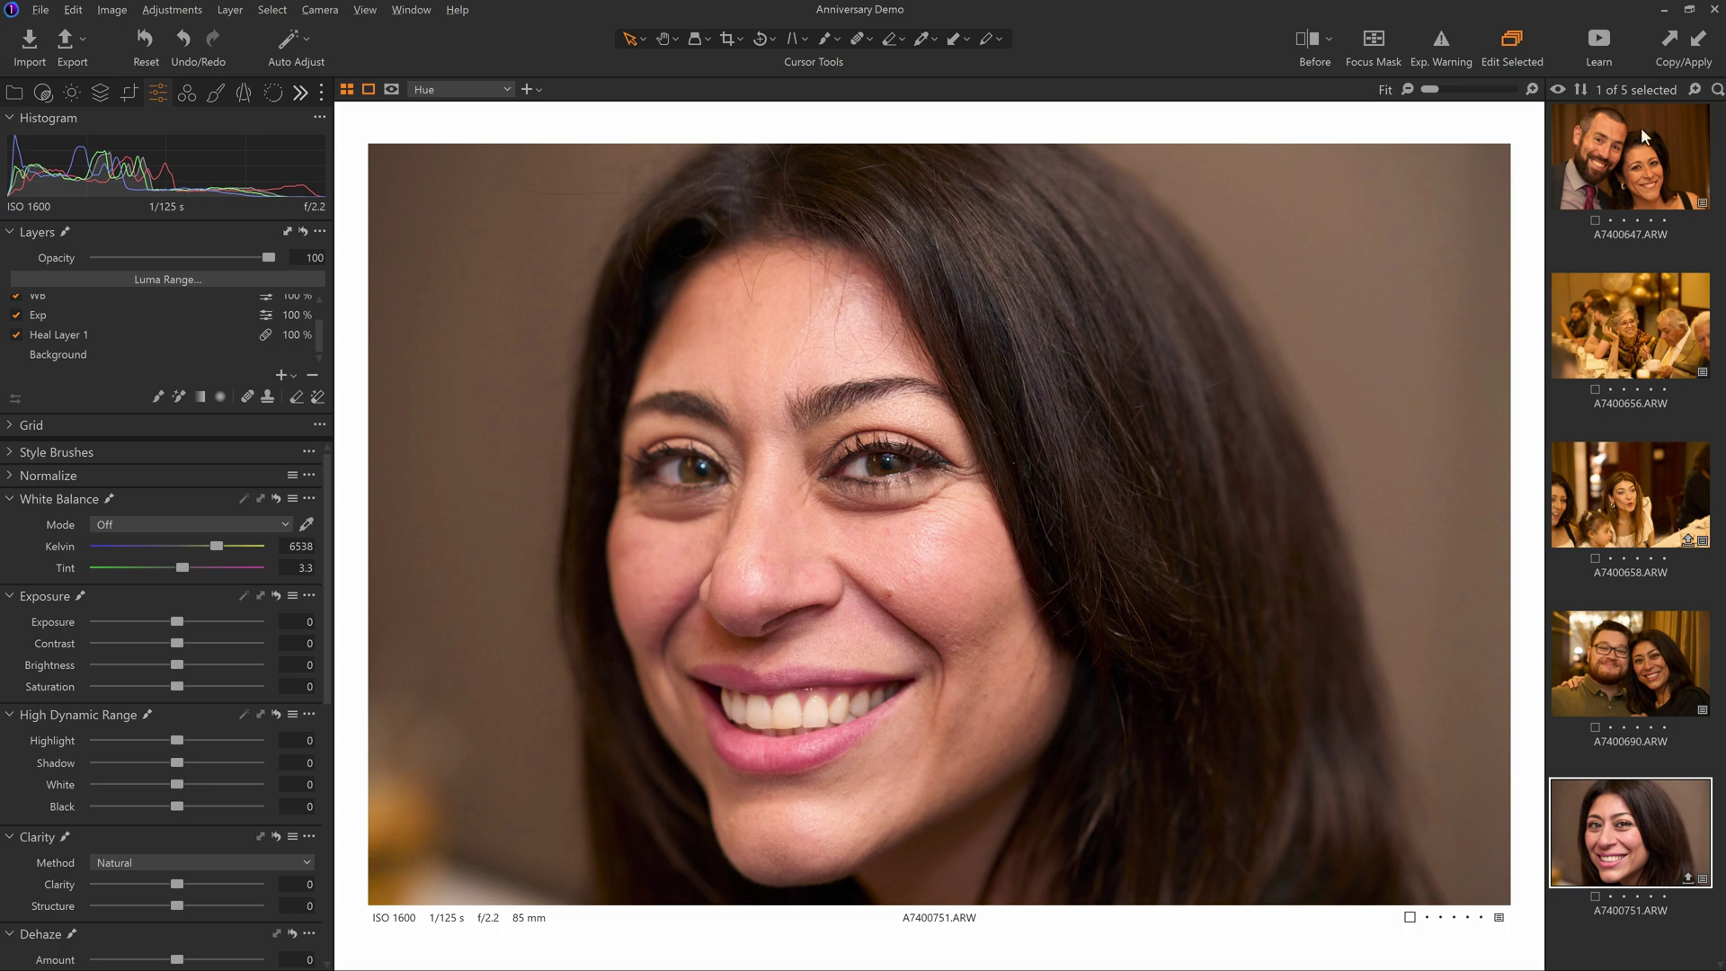
pyautogui.click(1641, 135)
pyautogui.keyDown('shift'); pyautogui.click(1630, 326); pyautogui.keyUp('shift')
pyautogui.keyDown('shift'); pyautogui.click(1630, 660); pyautogui.keyUp('shift')
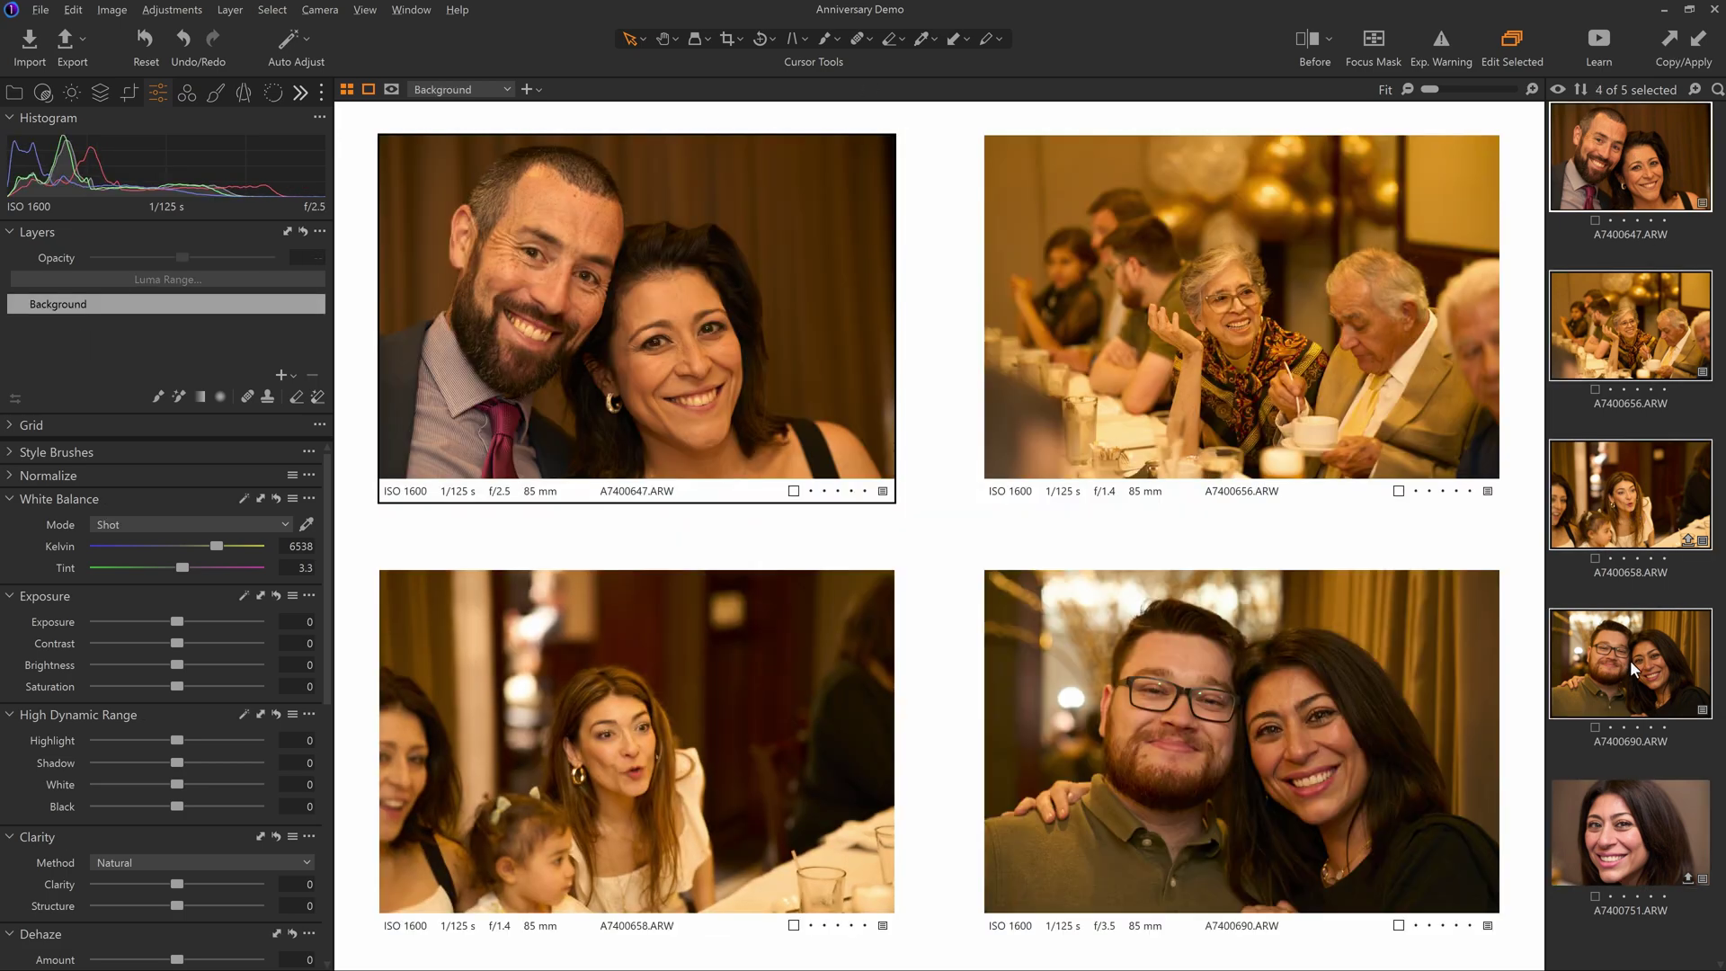
pyautogui.click(1697, 41)
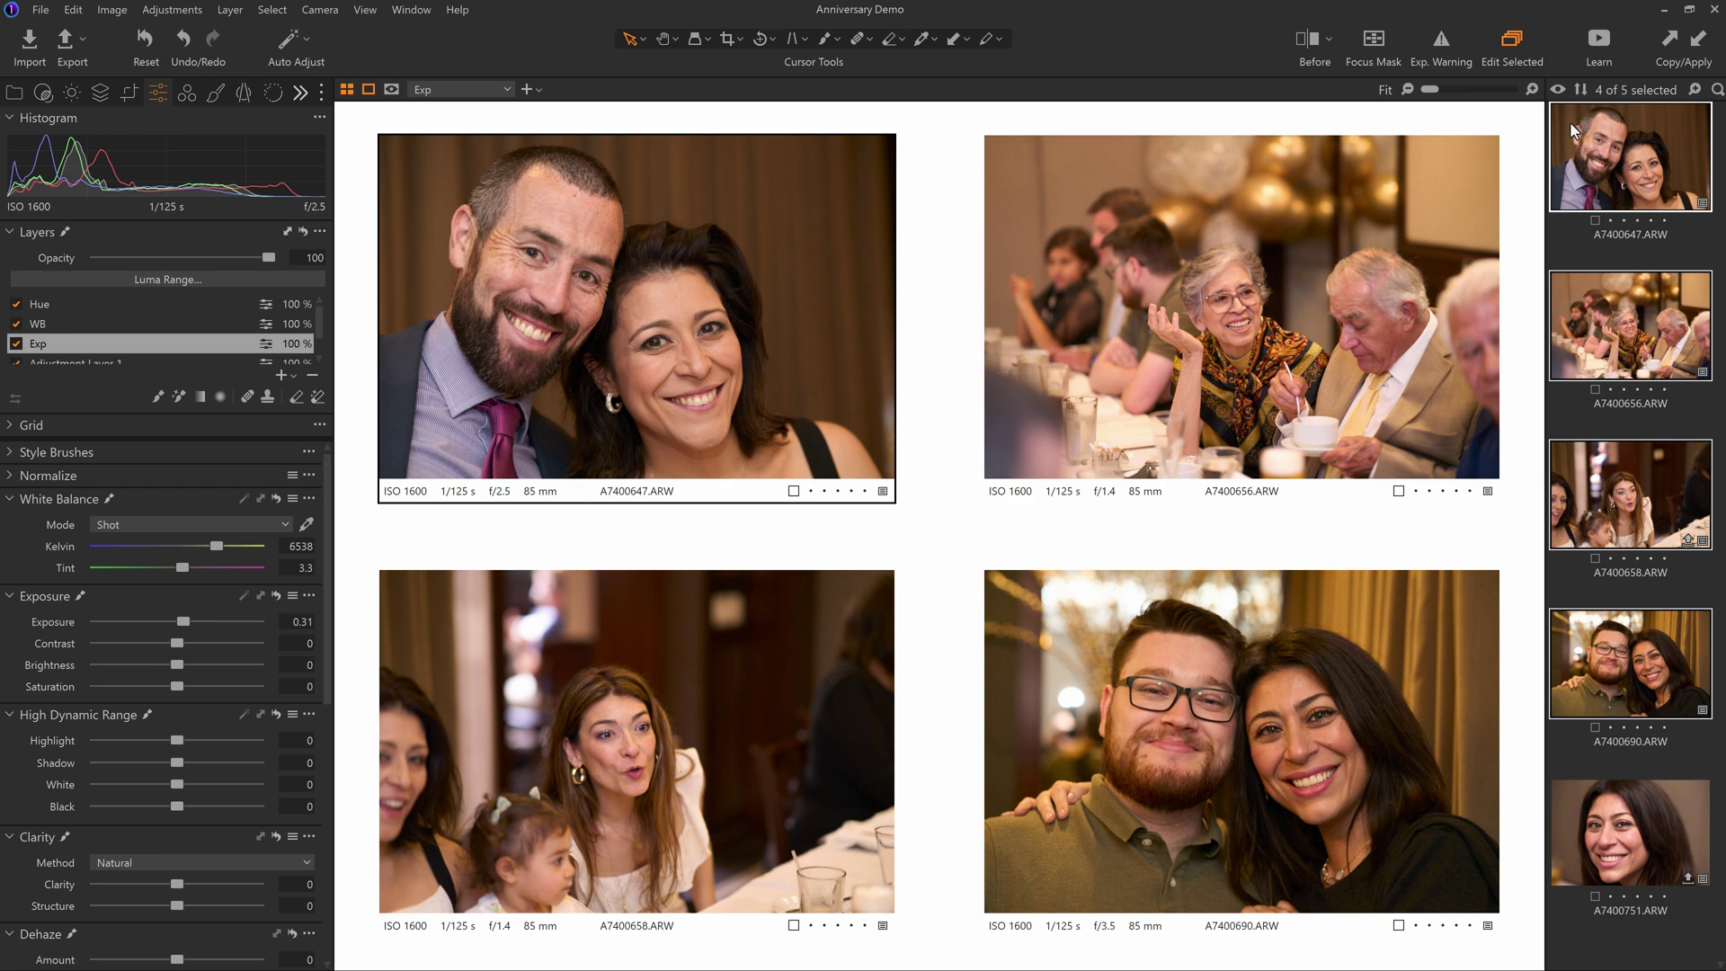
# Step: Check photos A7400656.ARW, A7400658.ARW and A7400690.ARW against the False Color and Skin Tone scopes
pyautogui.hotkey('alt', 'Tab')
pyautogui.hotkey('alt', 'Tab')
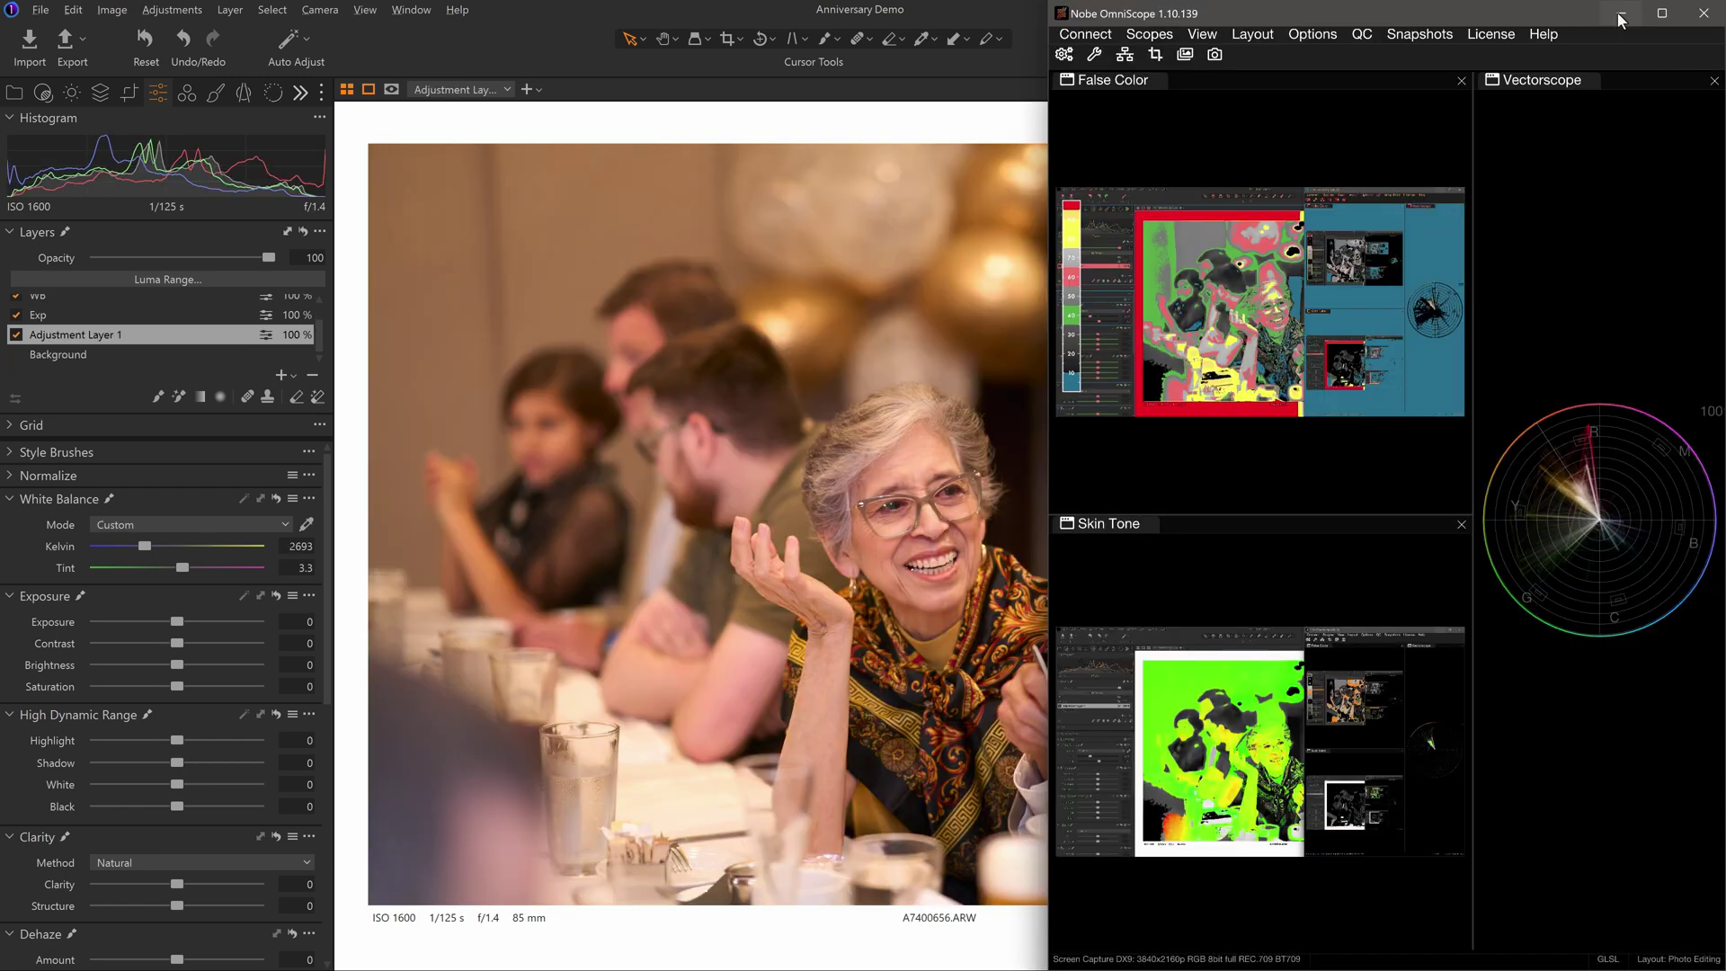
pyautogui.click(1616, 12)
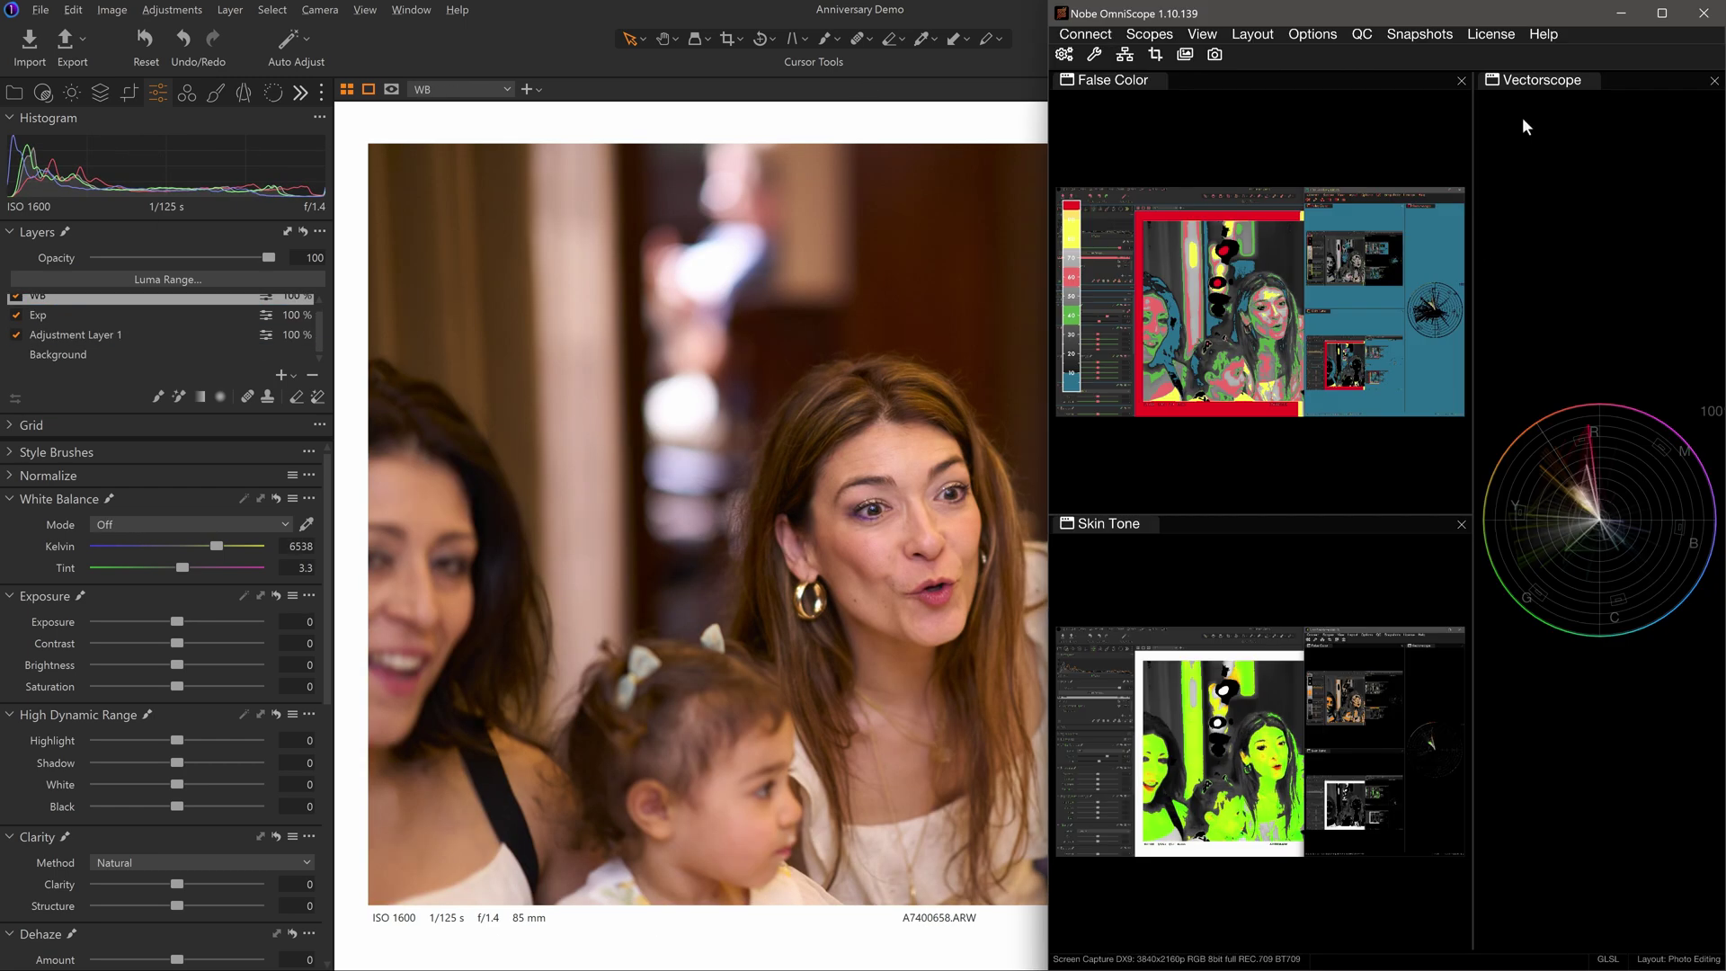
pyautogui.hotkey('alt', 'Tab')
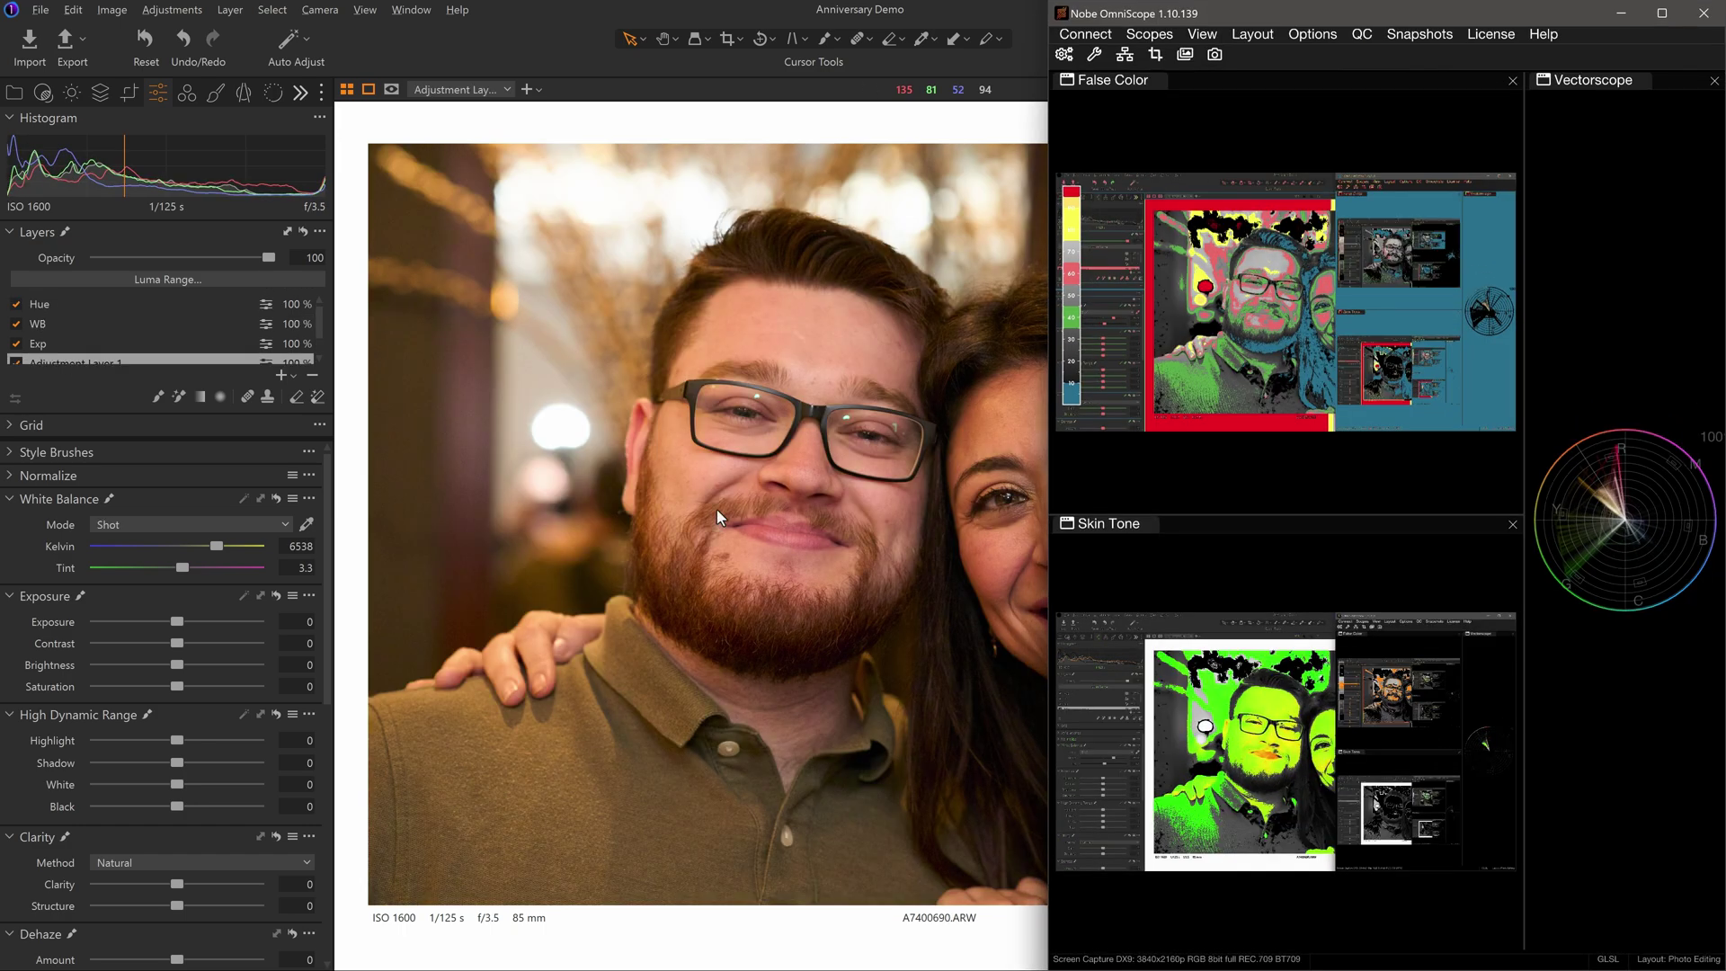
# Step: Set the exposure on Adjustment Layer 1 of photo A7400690.ARW to 0.16
pyautogui.scroll(-1, 81, 360)
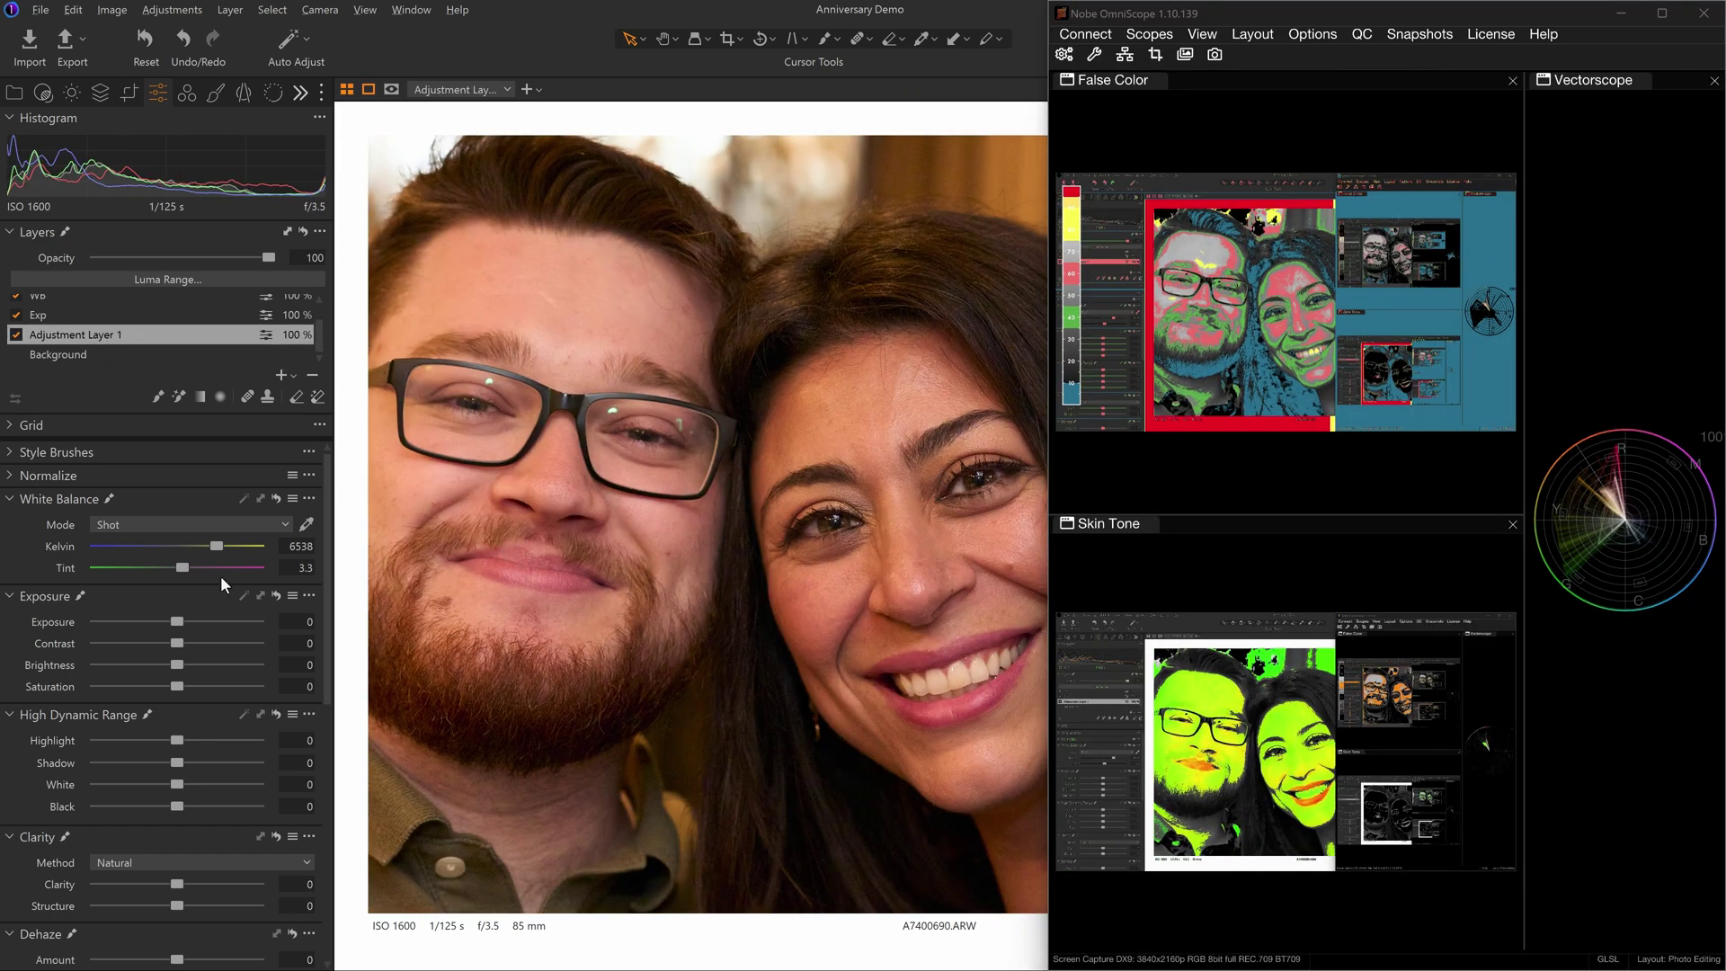
pyautogui.click(181, 618)
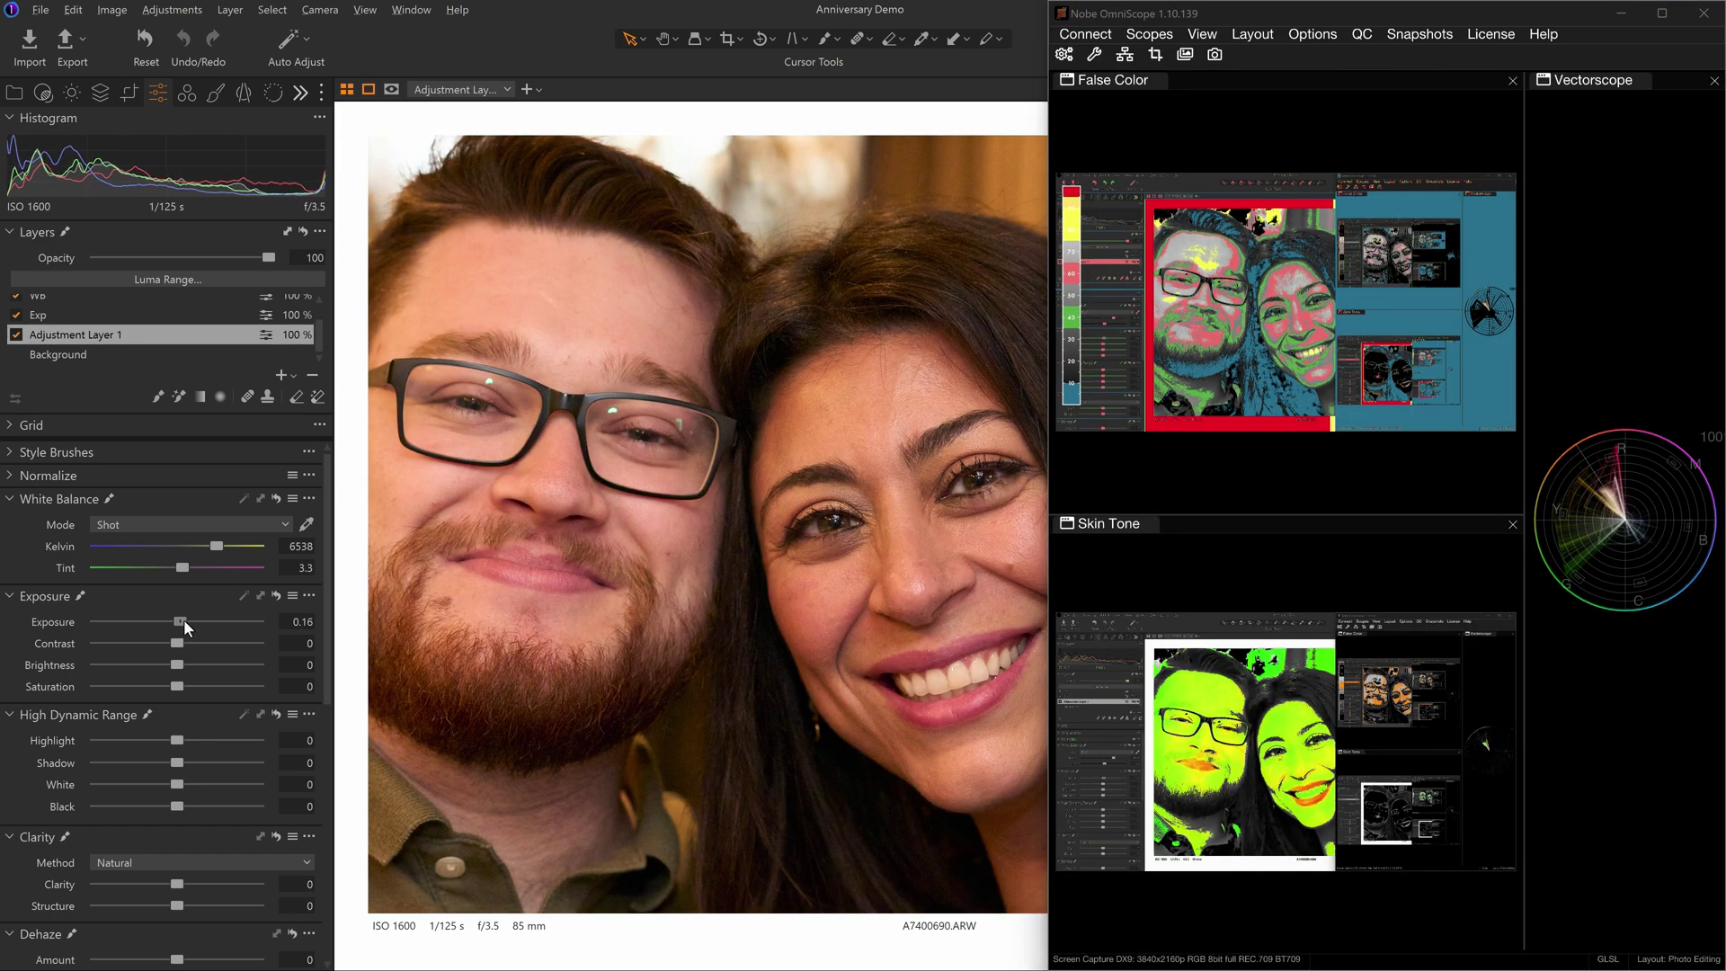
# Step: Add an adjustment layer to A7400690.ARW, brush its mask over the woman's face and set the exposure to 0.36
pyautogui.click(292, 377)
pyautogui.click(333, 398)
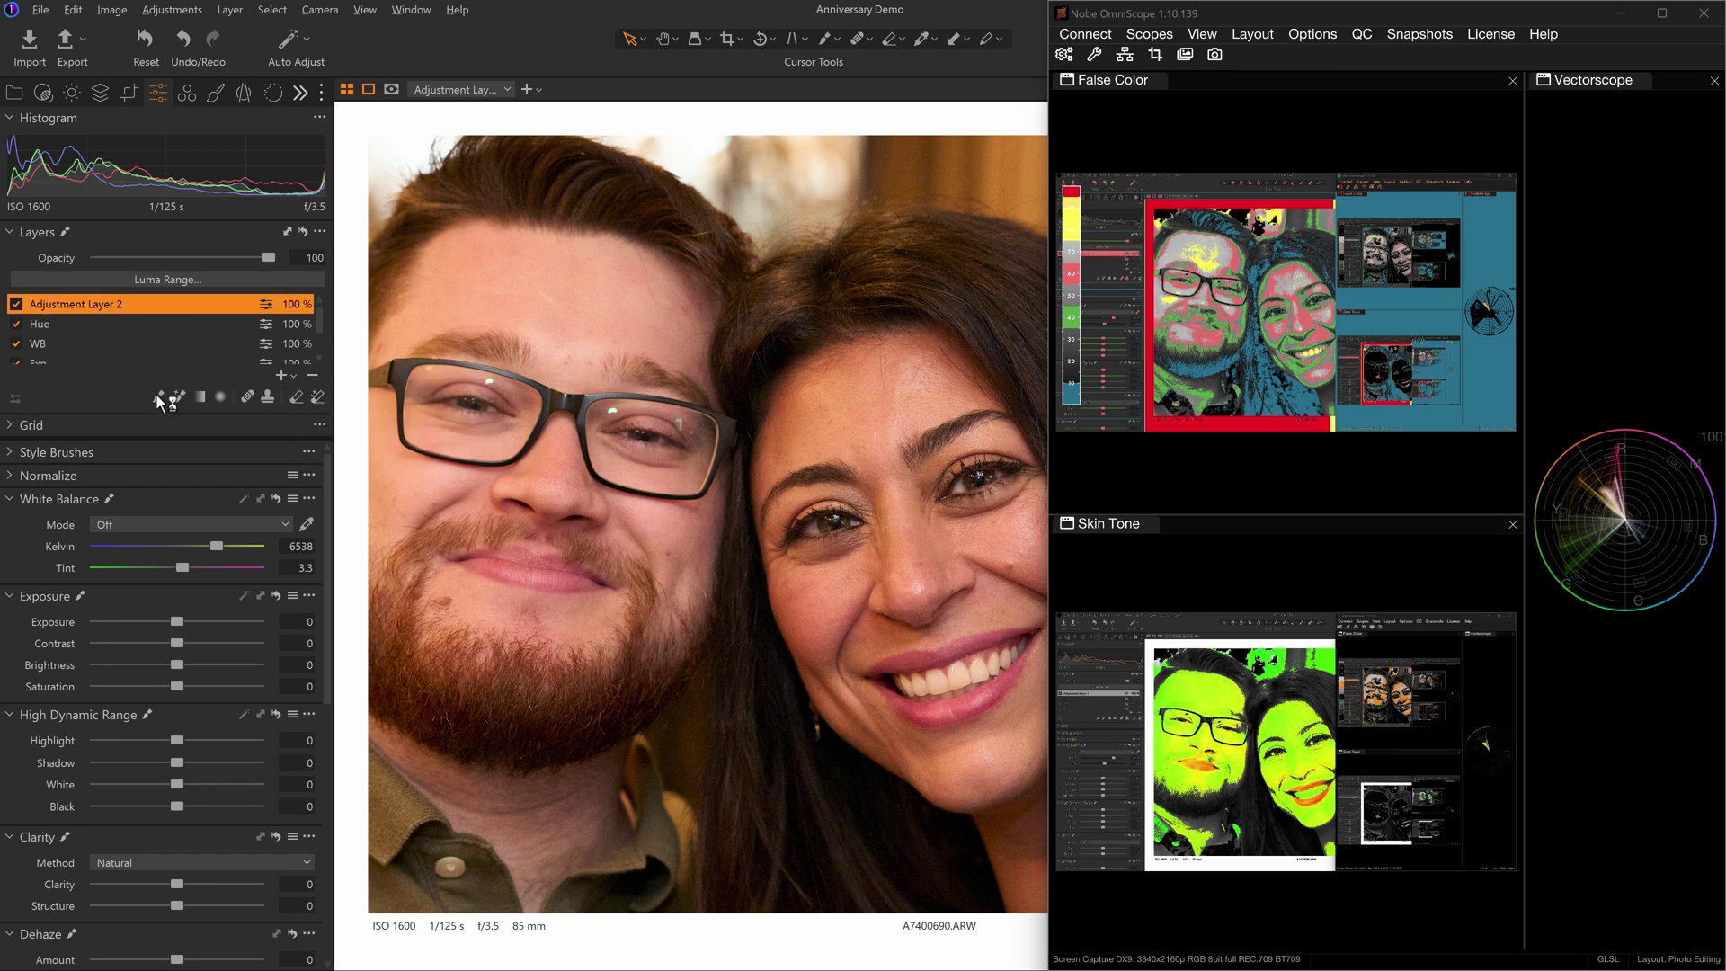
pyautogui.click(159, 399)
pyautogui.moveTo(813, 454)
pyautogui.mouseDown()
pyautogui.moveTo(943, 448)
pyautogui.moveTo(1018, 577)
pyautogui.moveTo(877, 473)
pyautogui.moveTo(897, 426)
pyautogui.mouseUp()
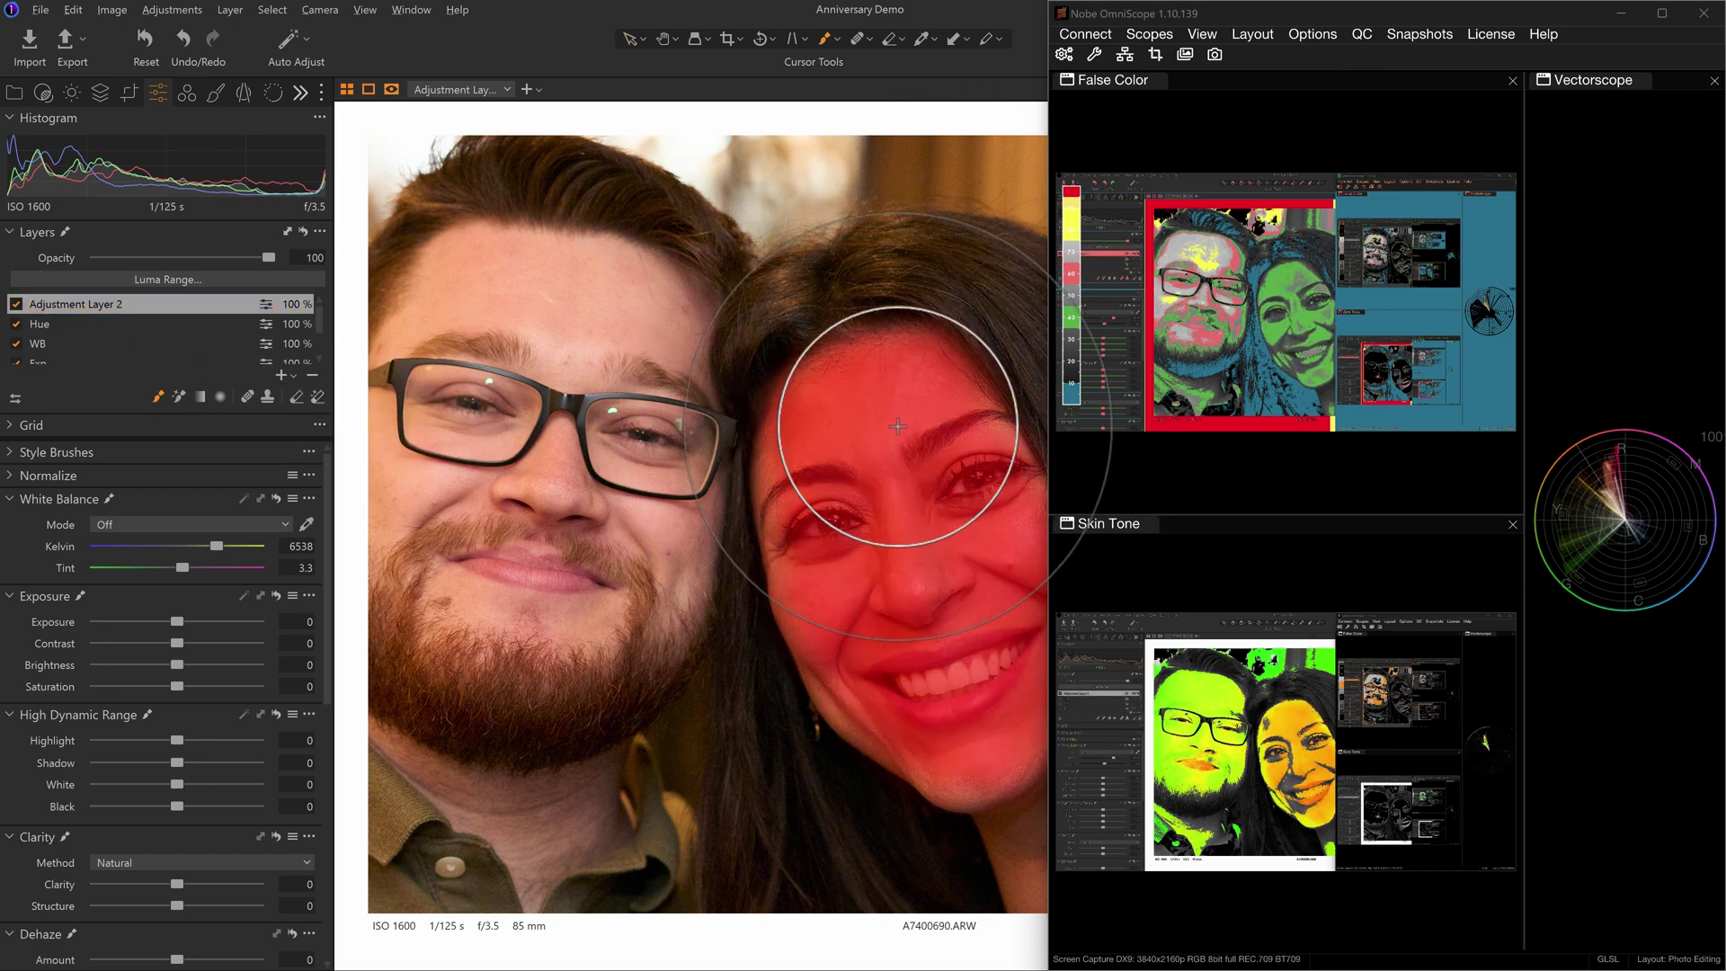
pyautogui.click(184, 621)
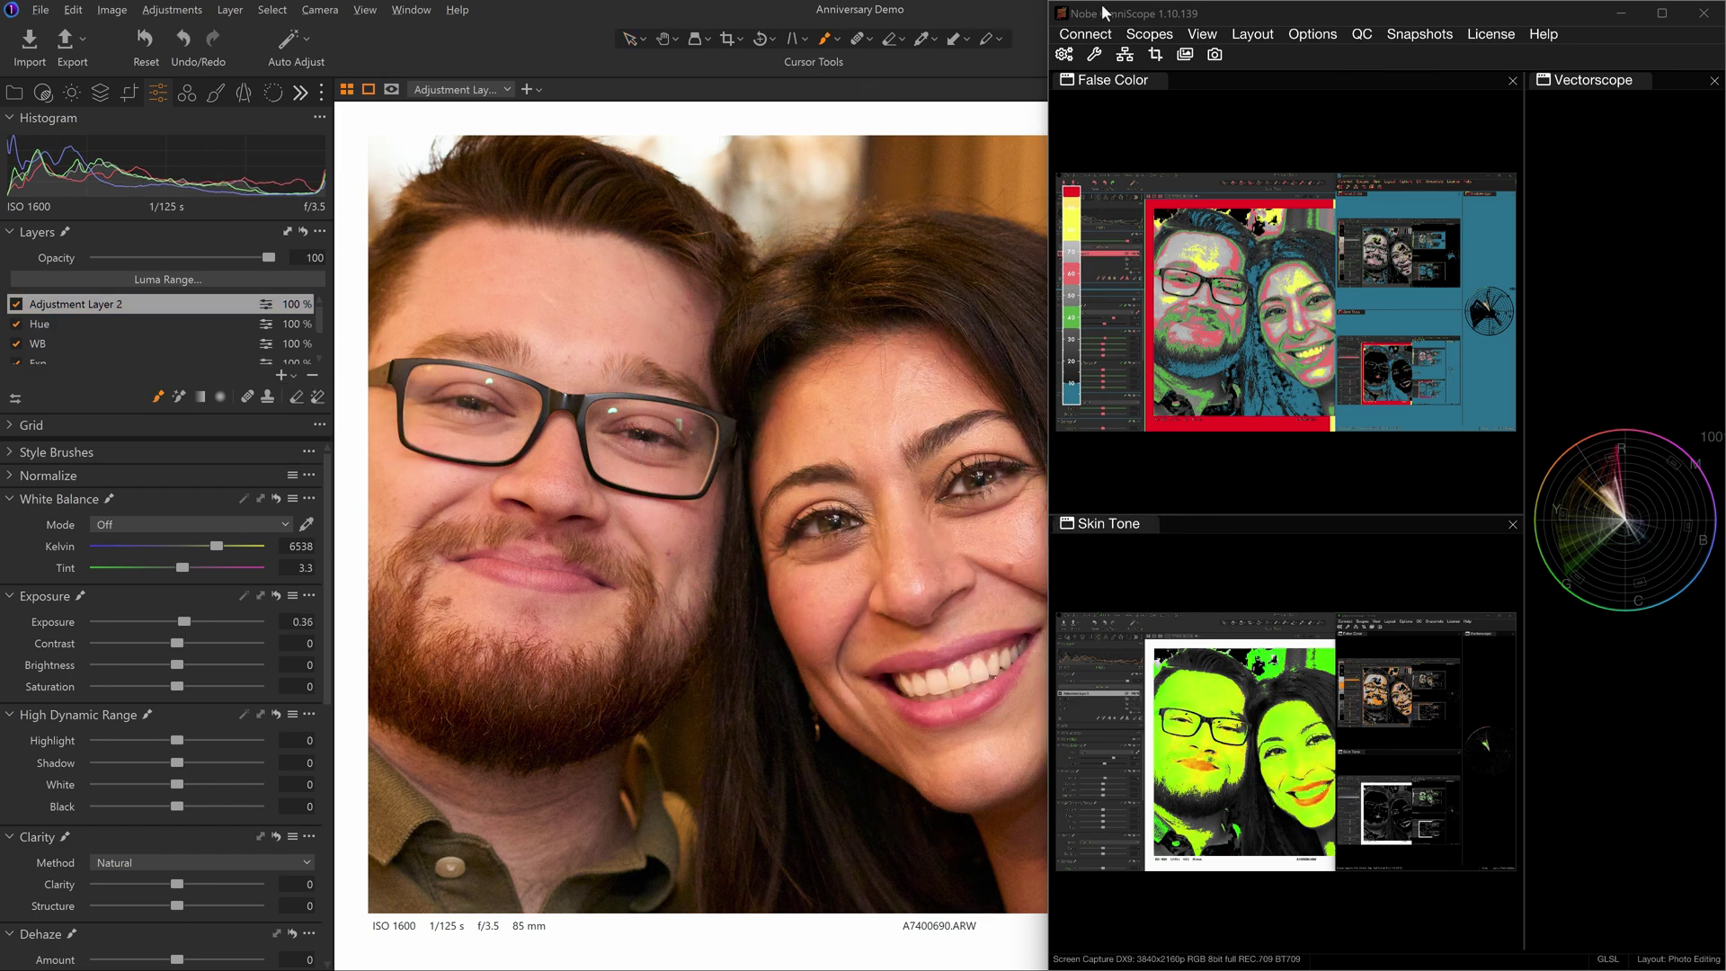
# Step: Set the exposure on the Exp layer of photo A7400656.ARW to 0.18, checking it against the False Color scope
pyautogui.click(1620, 11)
pyautogui.click(1633, 326)
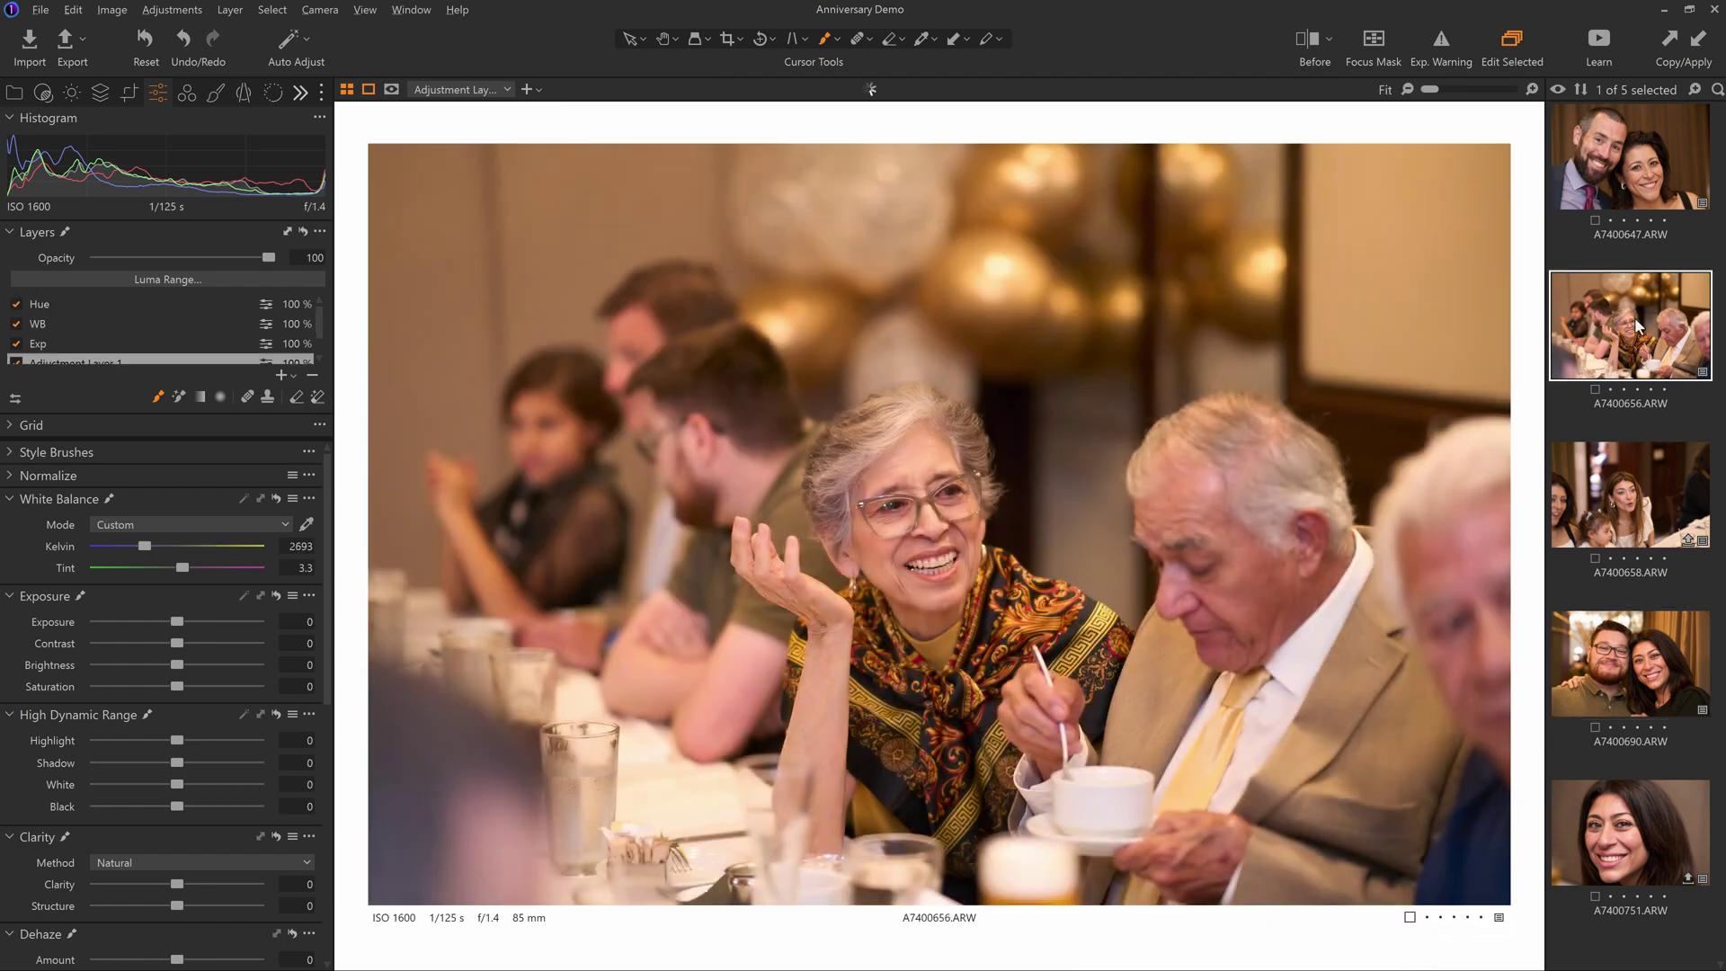
pyautogui.click(135, 344)
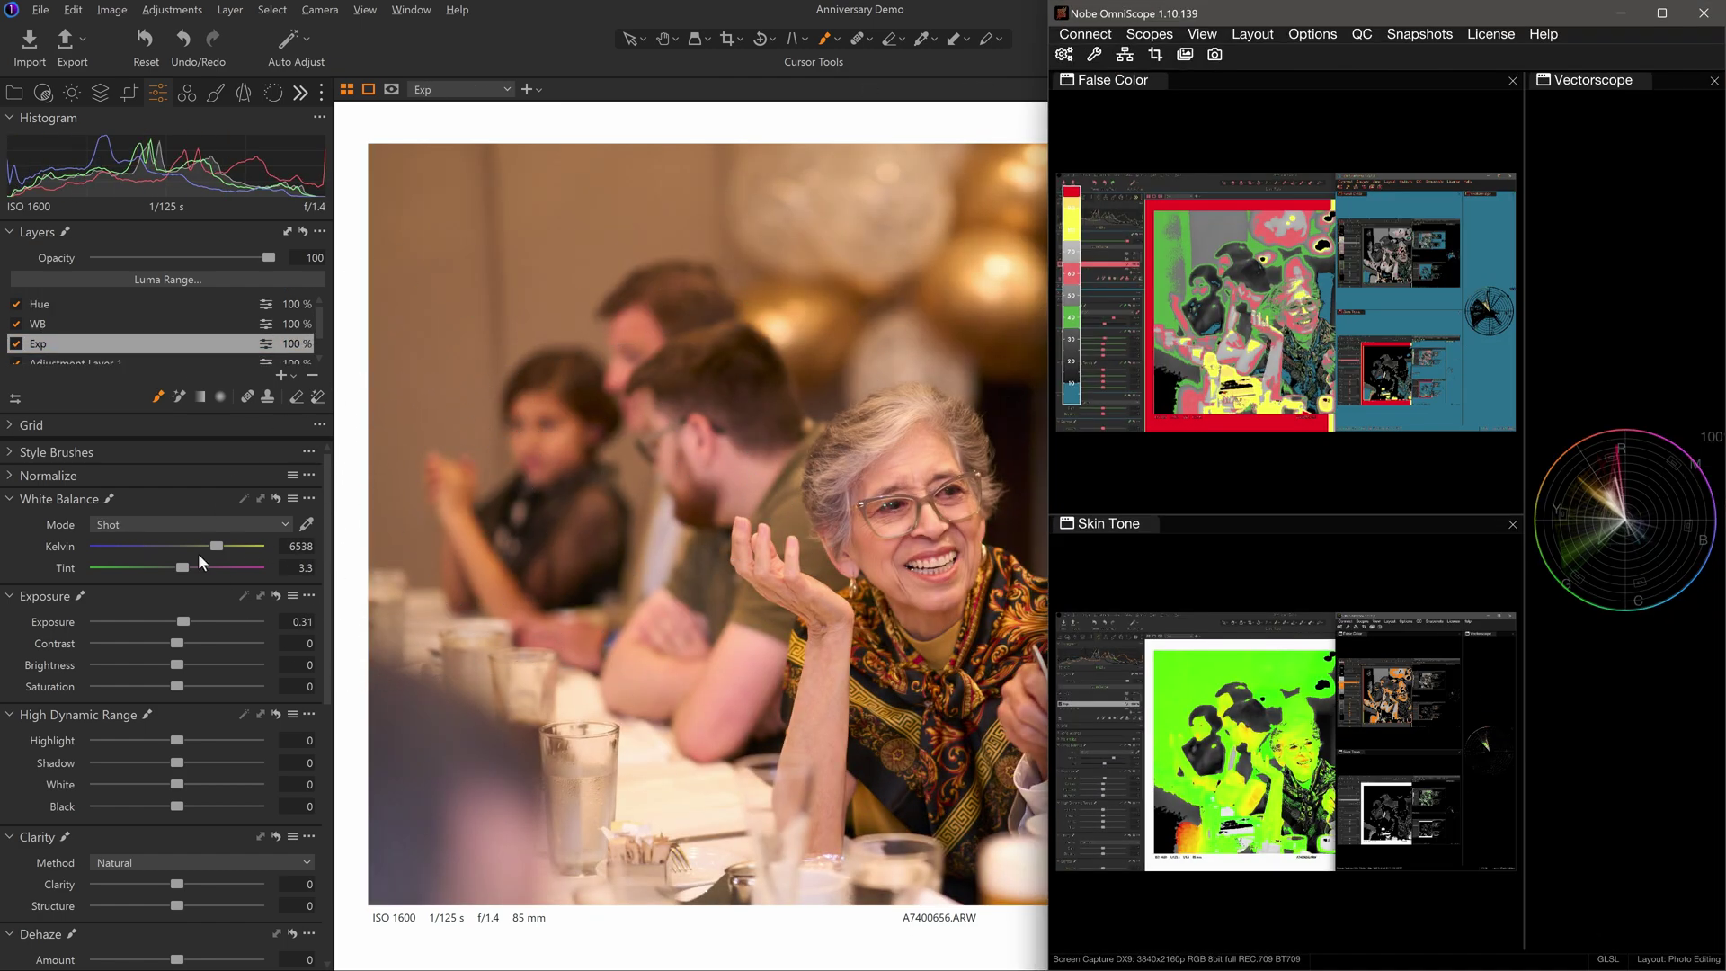
pyautogui.moveTo(185, 622); pyautogui.dragTo(180, 622)
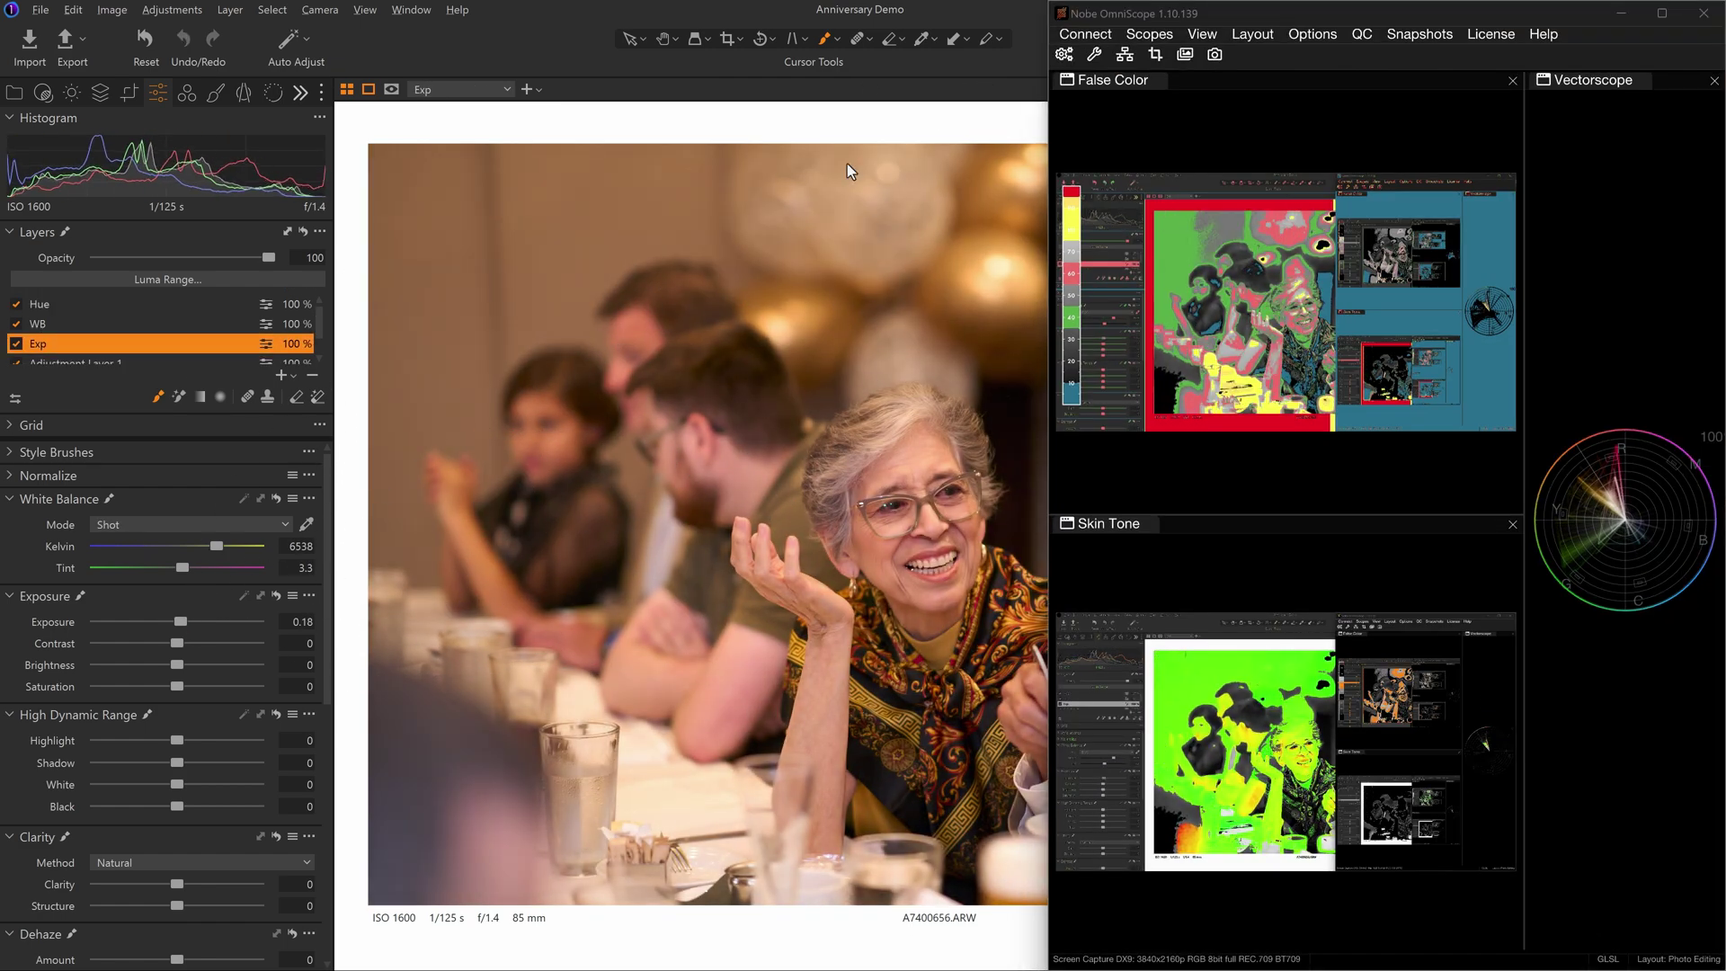
pyautogui.click(1623, 10)
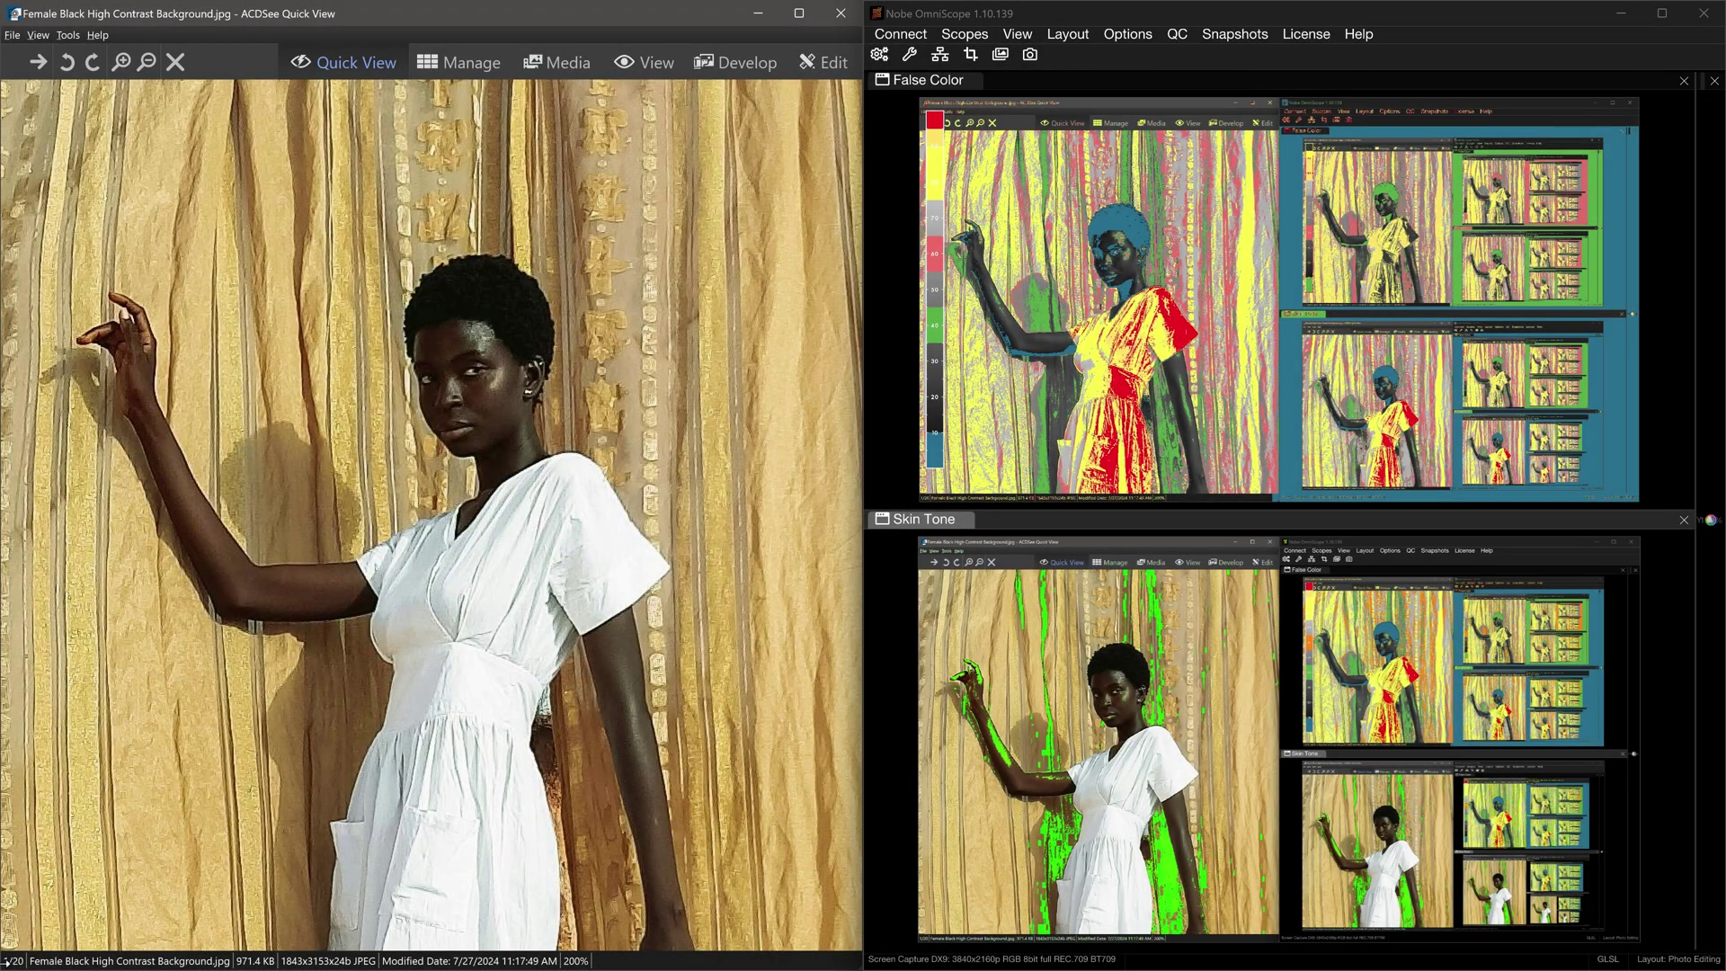
# Step: Switch to ACDSee Quick View and go through the sample model portraits, examining each one's skin on the False Color and Skin Tone scopes
pyautogui.press('Right')
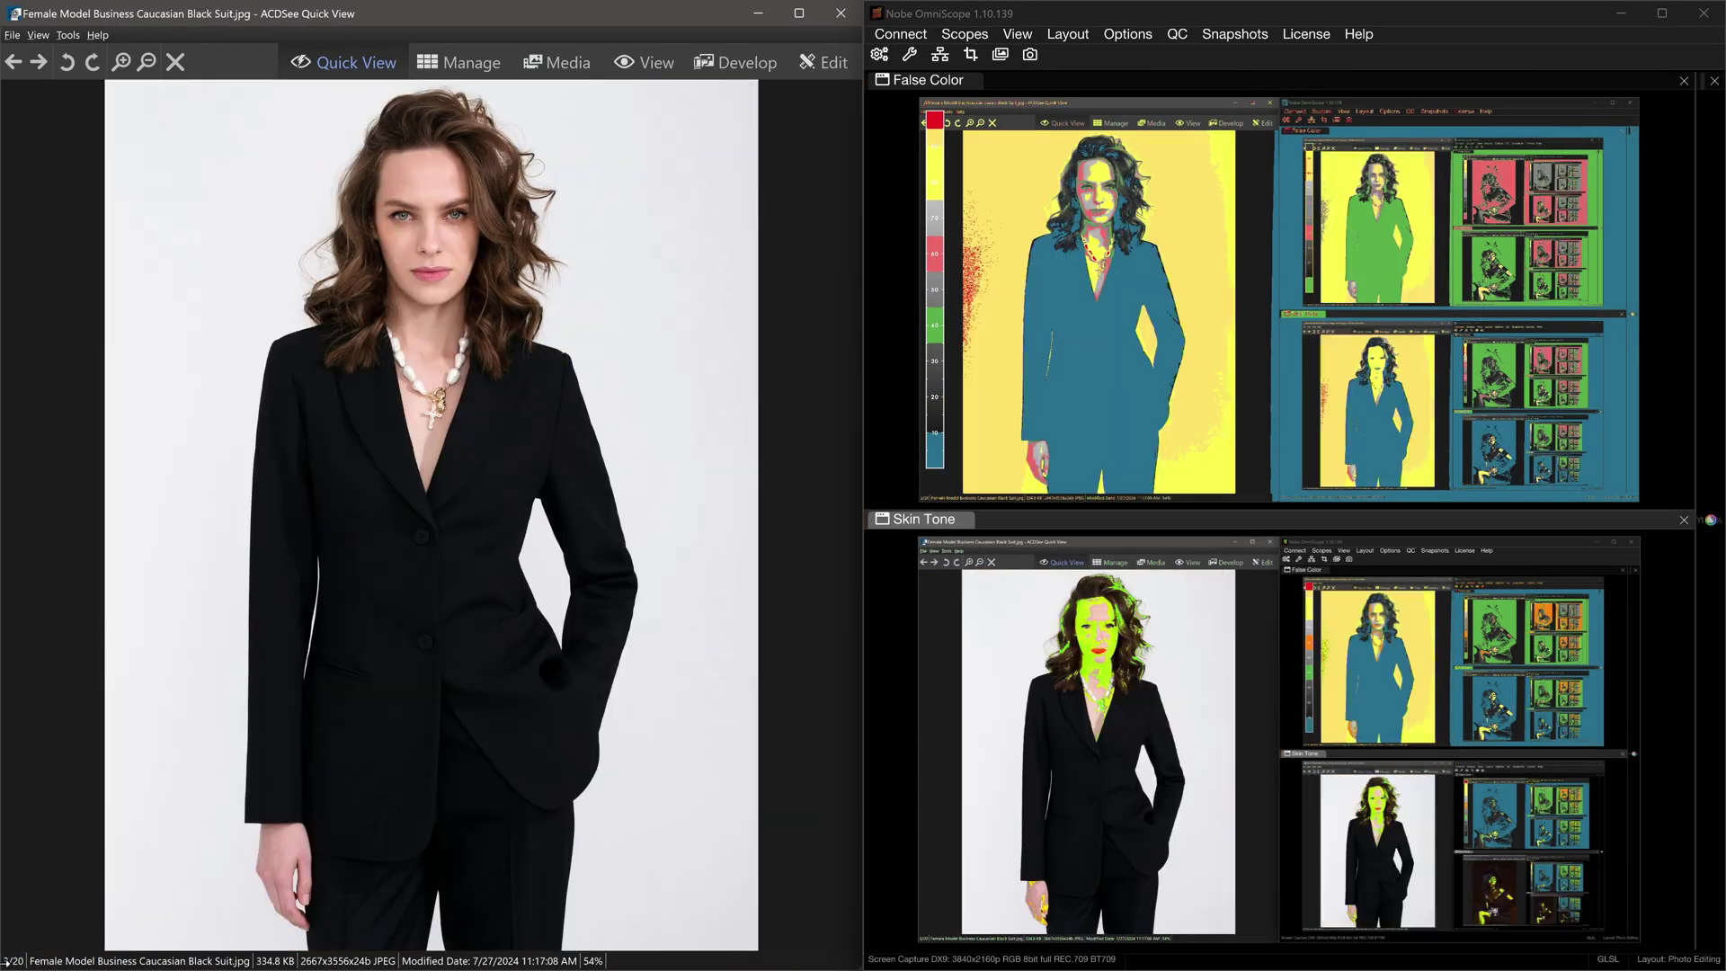
pyautogui.press('Right')
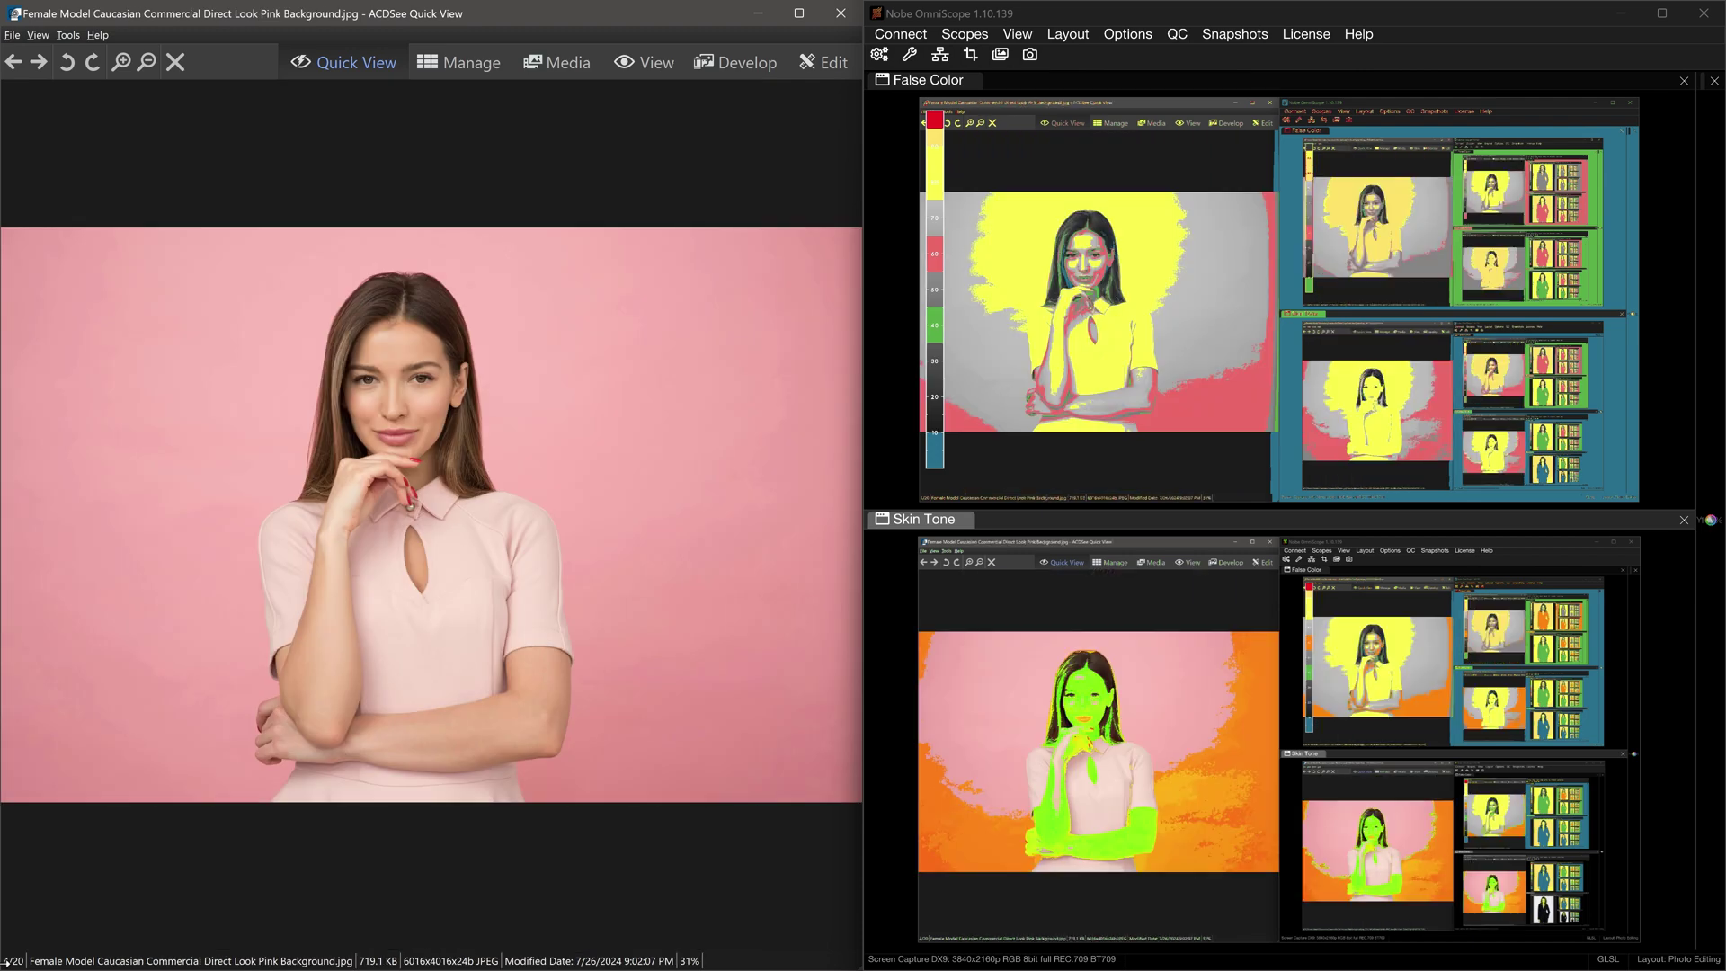
pyautogui.press('Right')
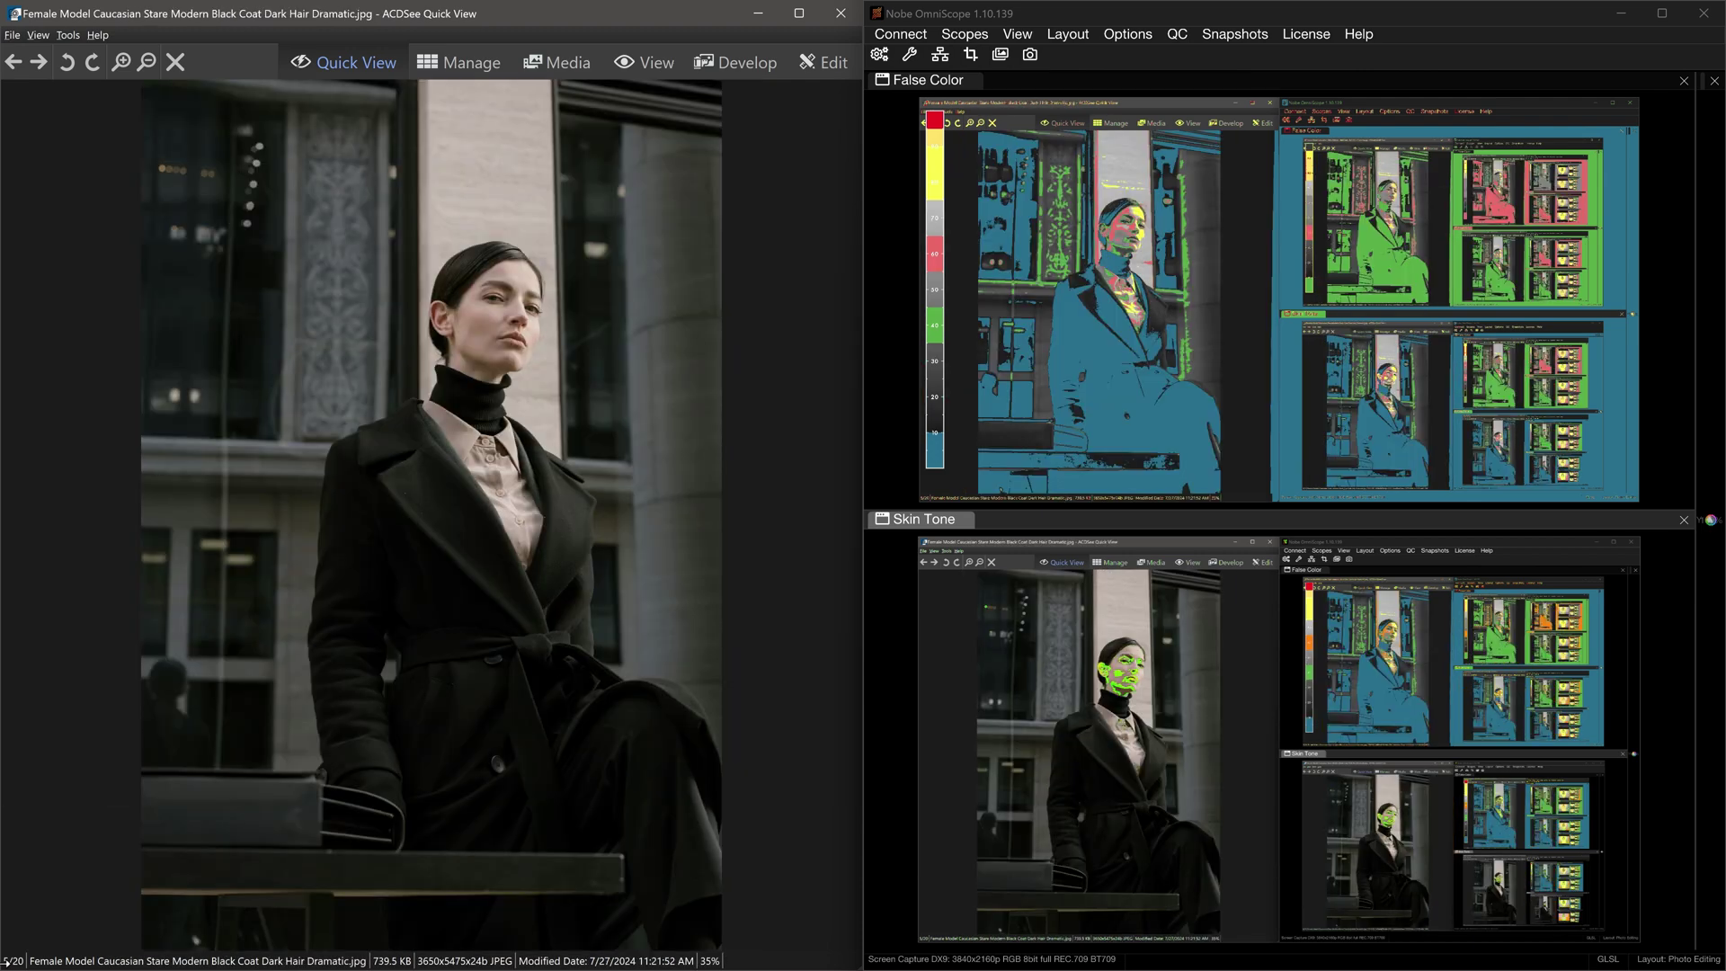
pyautogui.press('Right')
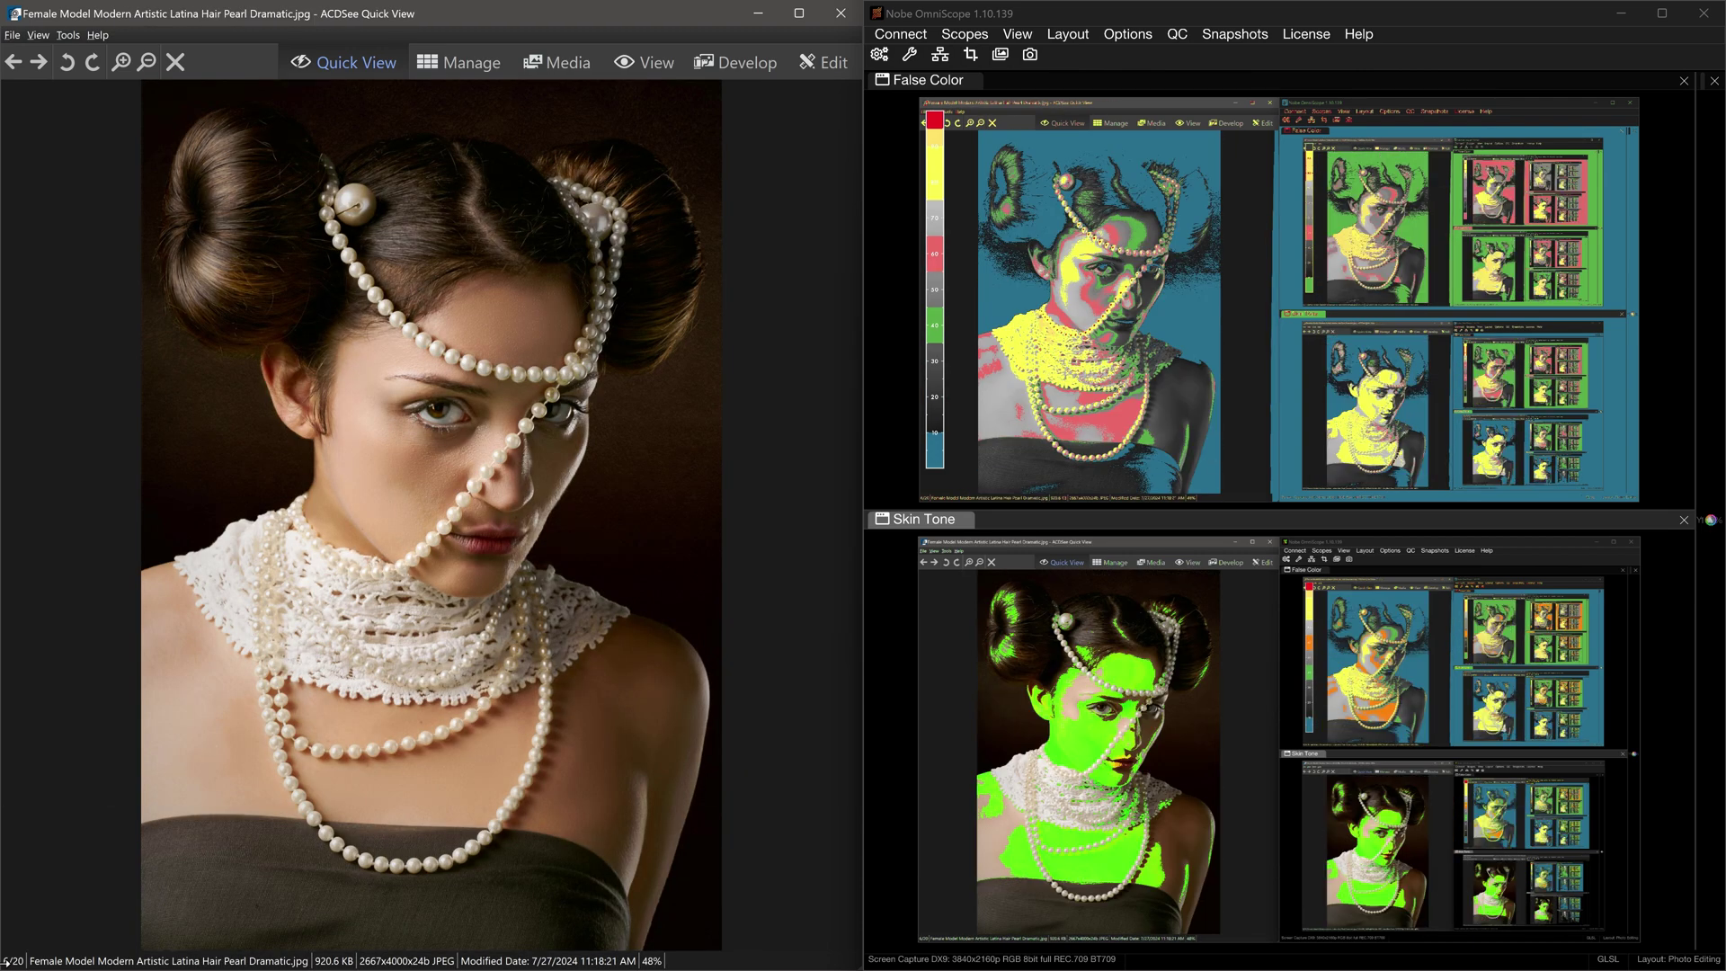
pyautogui.press('Right')
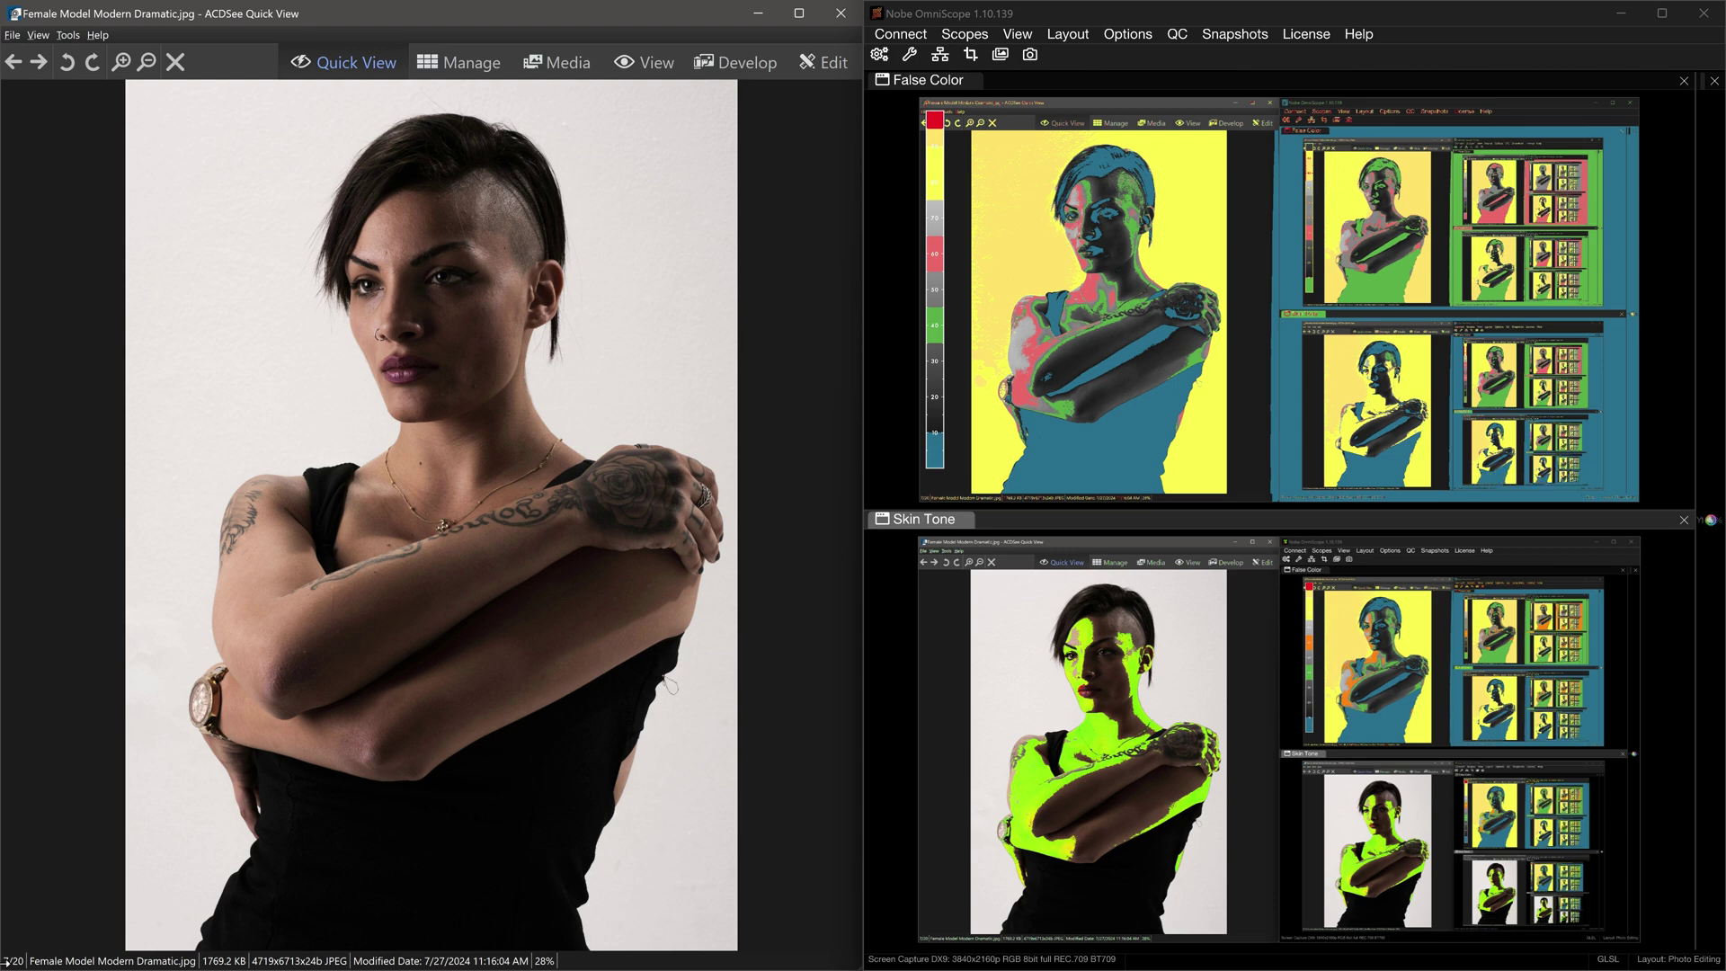
pyautogui.press('Right')
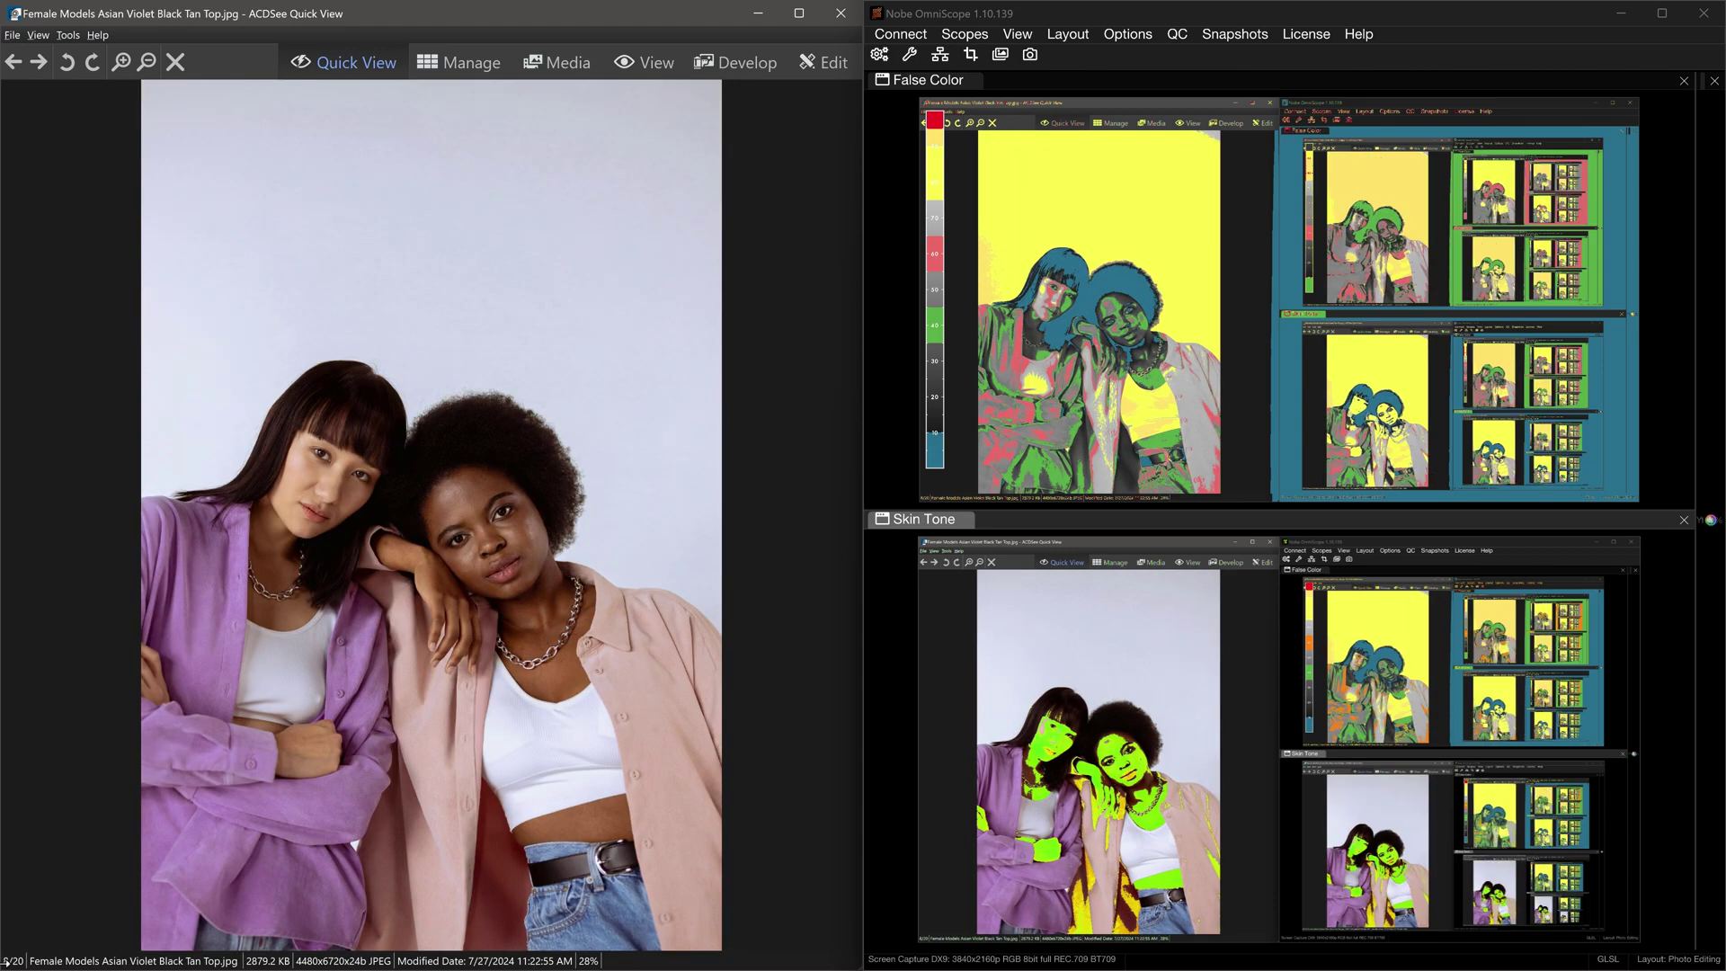
pyautogui.press('Right')
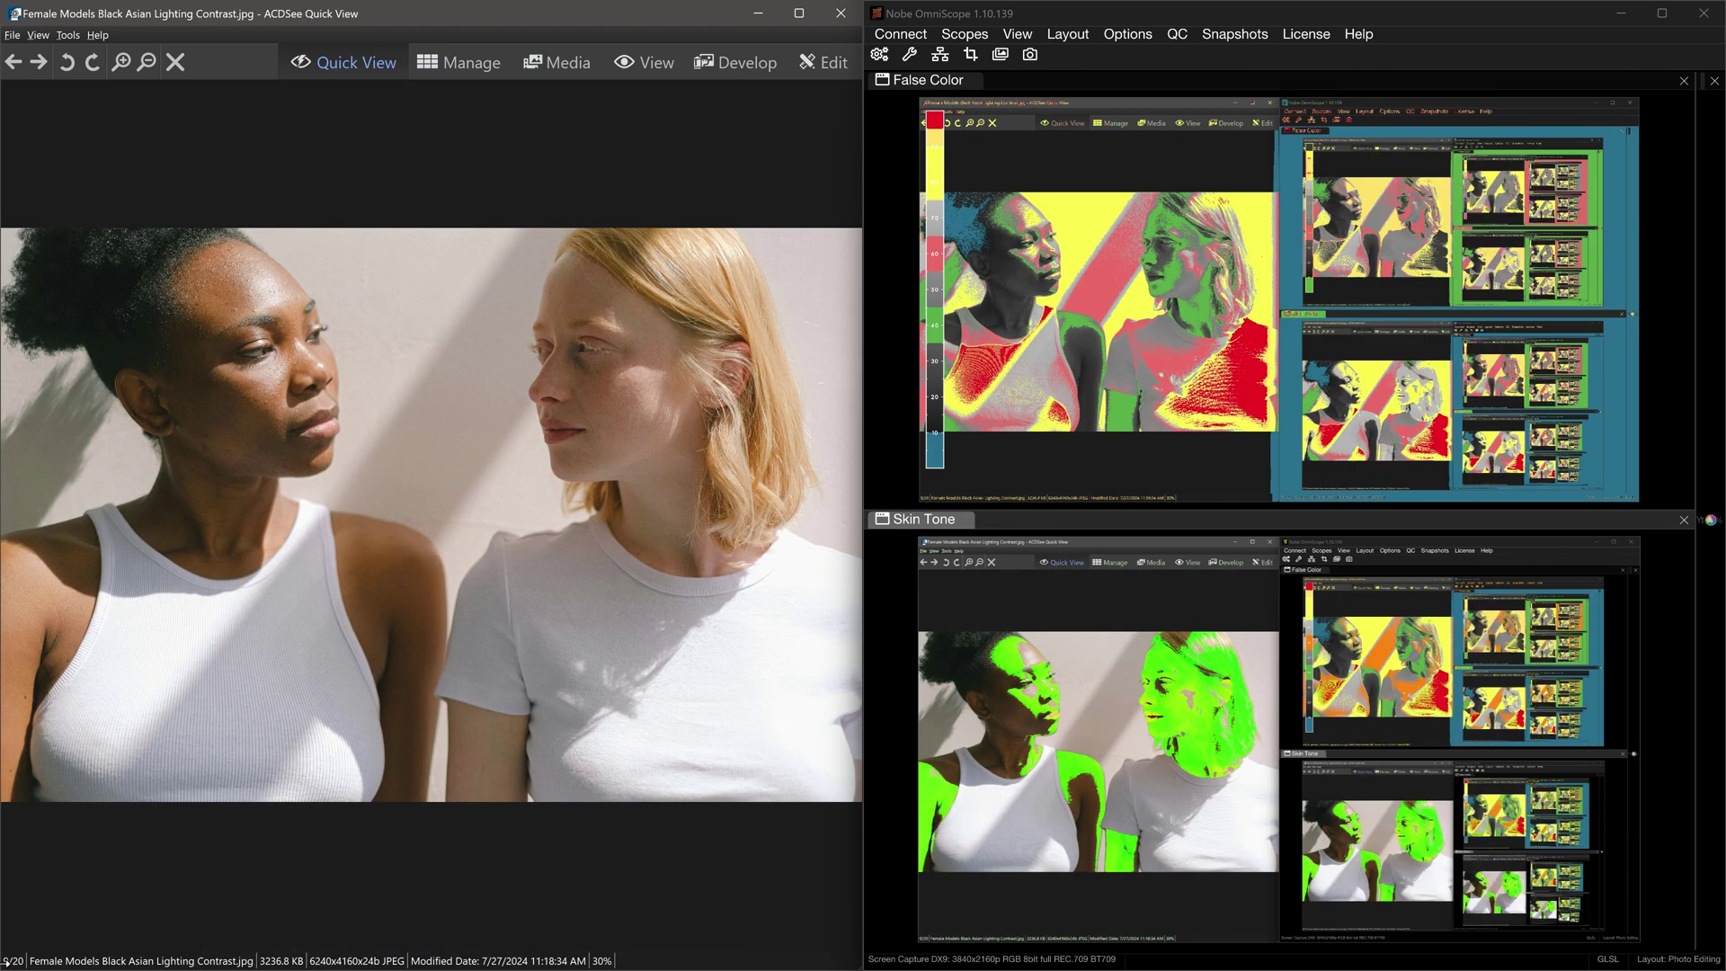
pyautogui.press('Right')
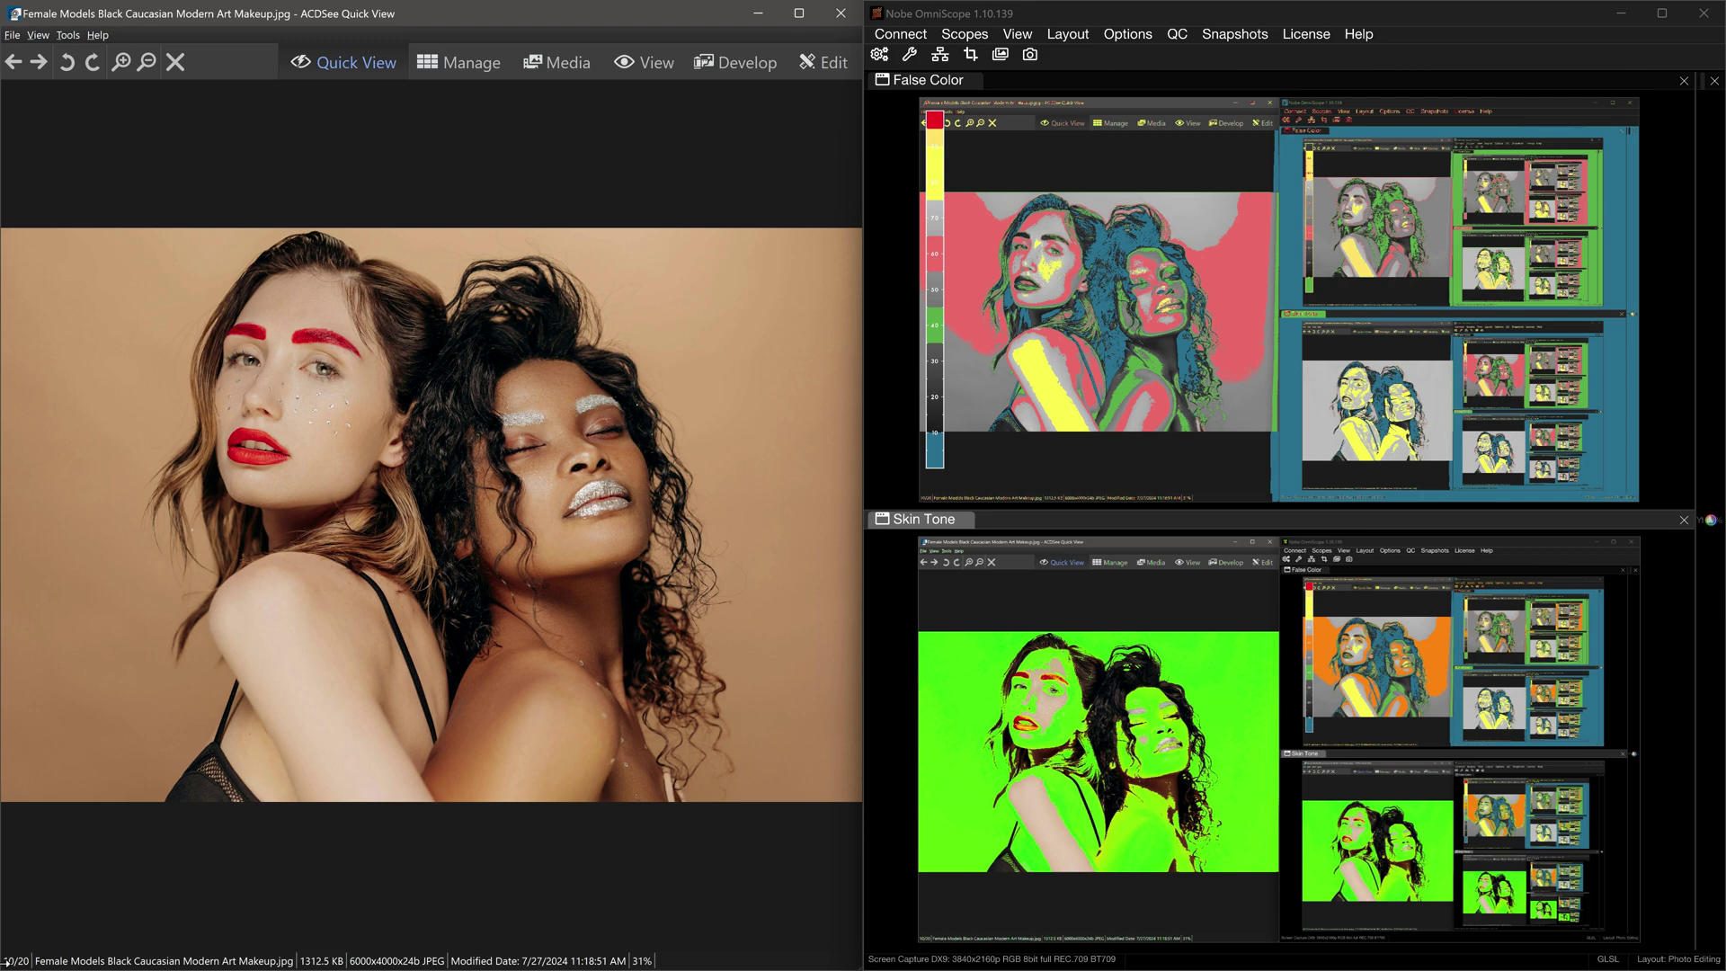
pyautogui.press('Right')
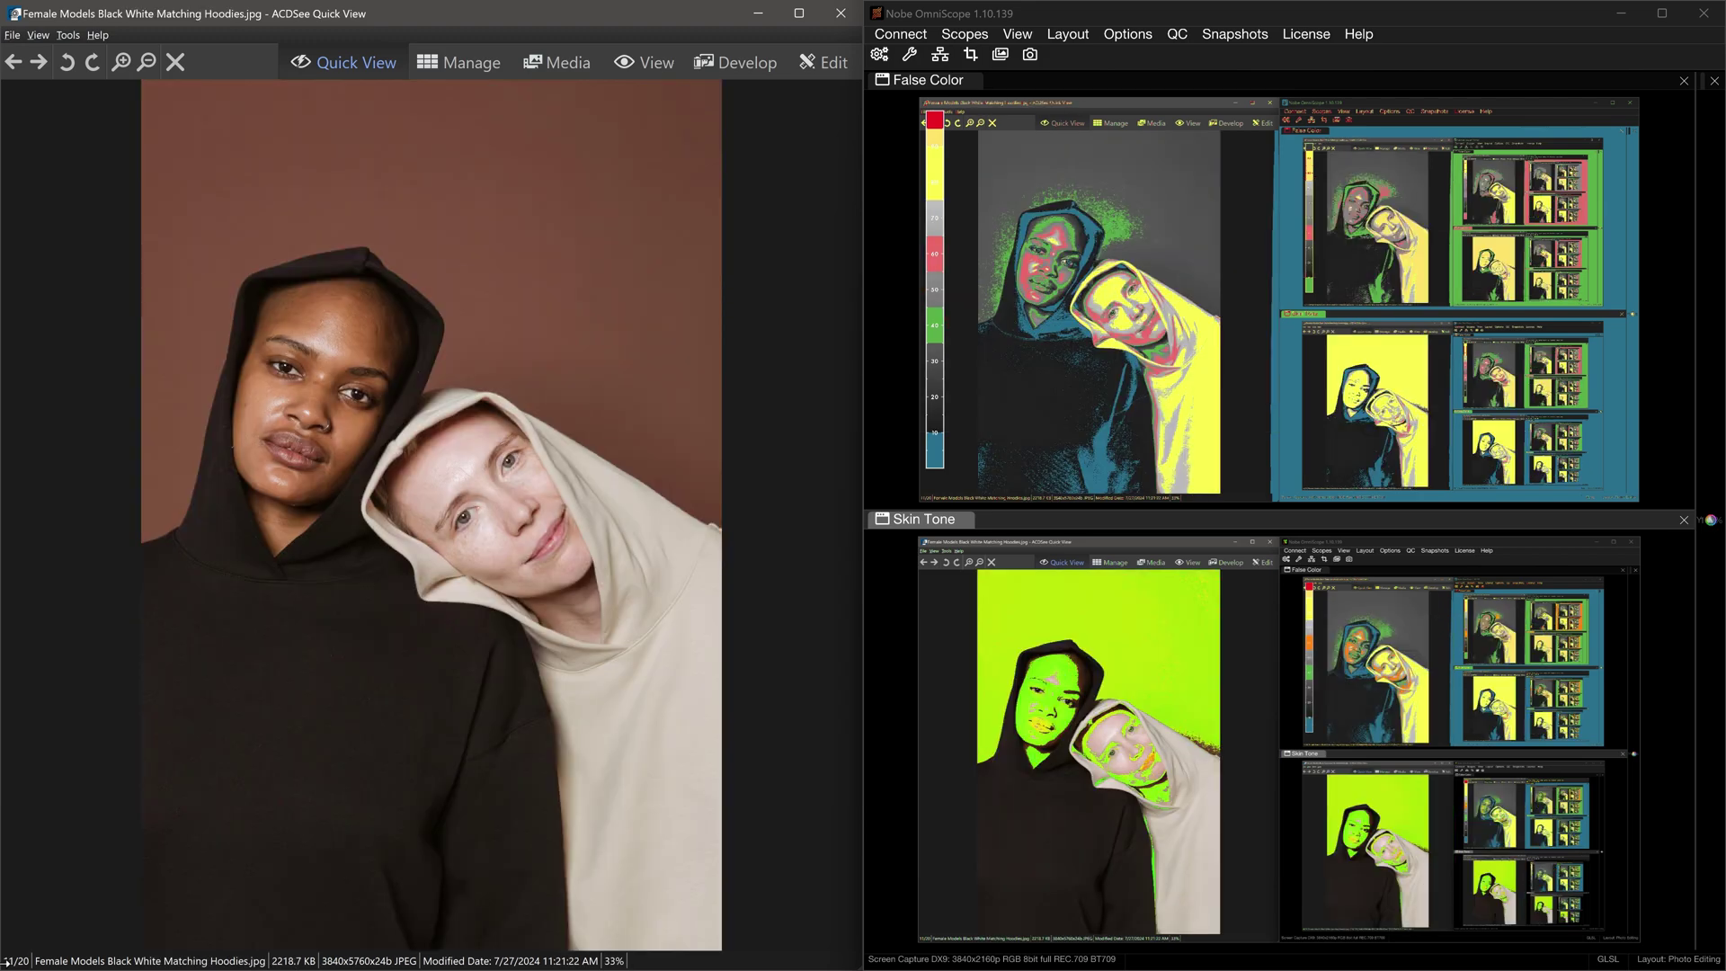
pyautogui.press('Right')
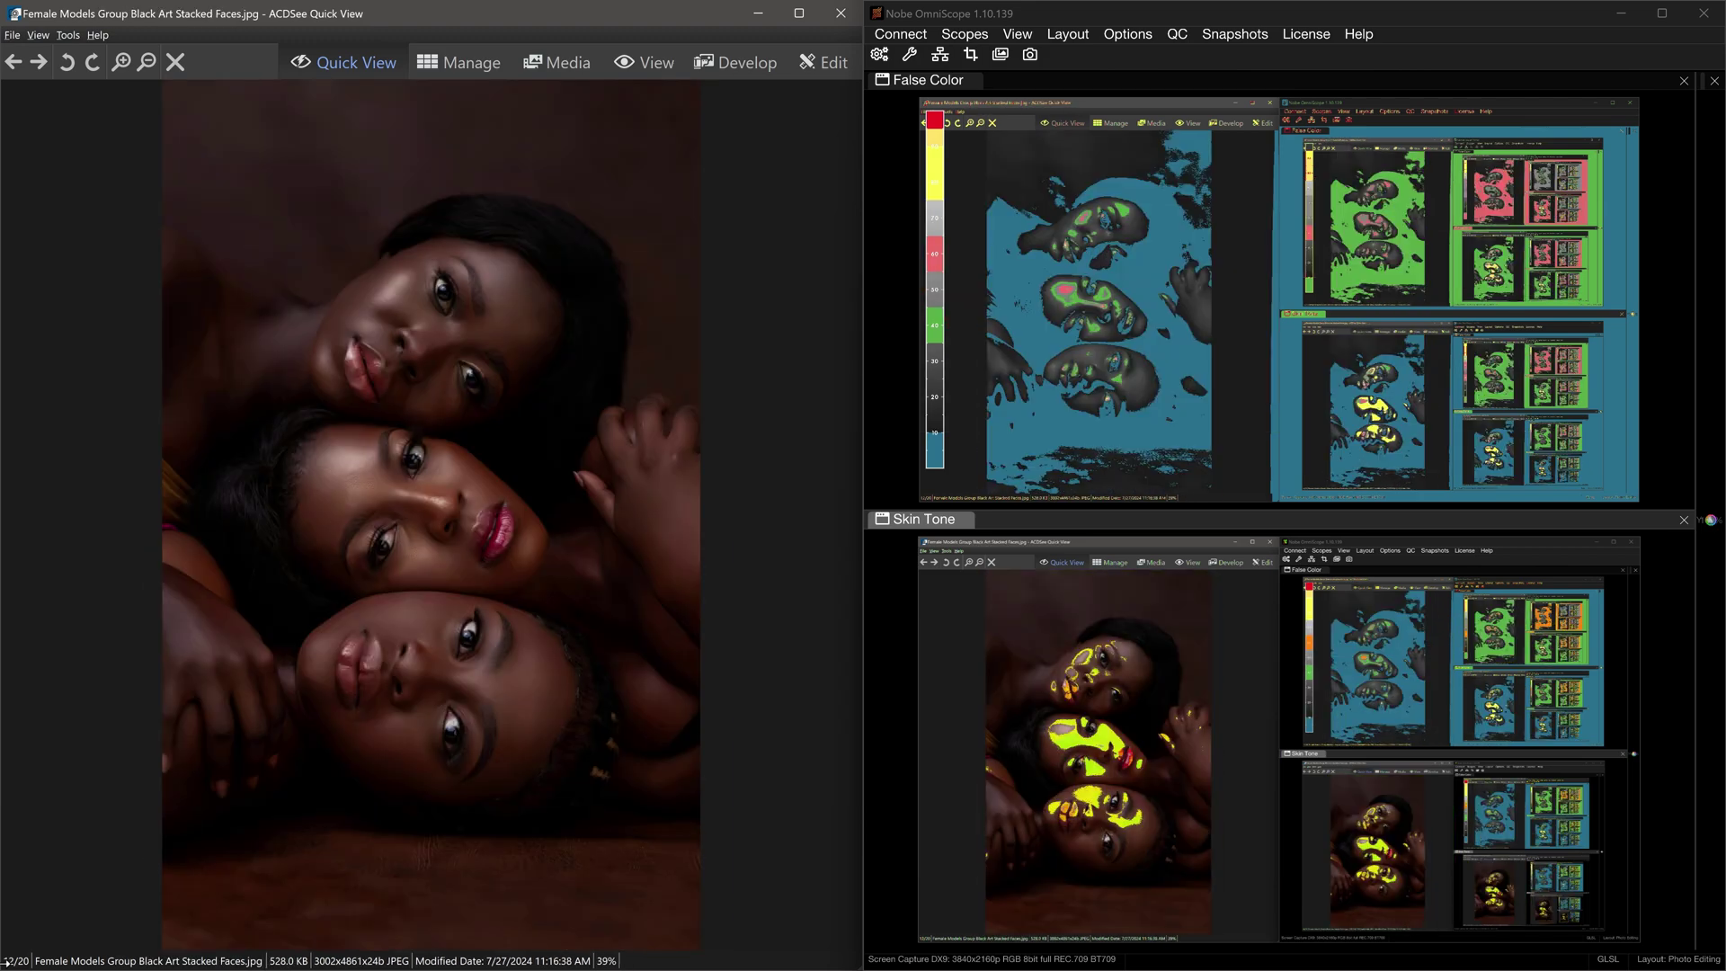
pyautogui.press('Right')
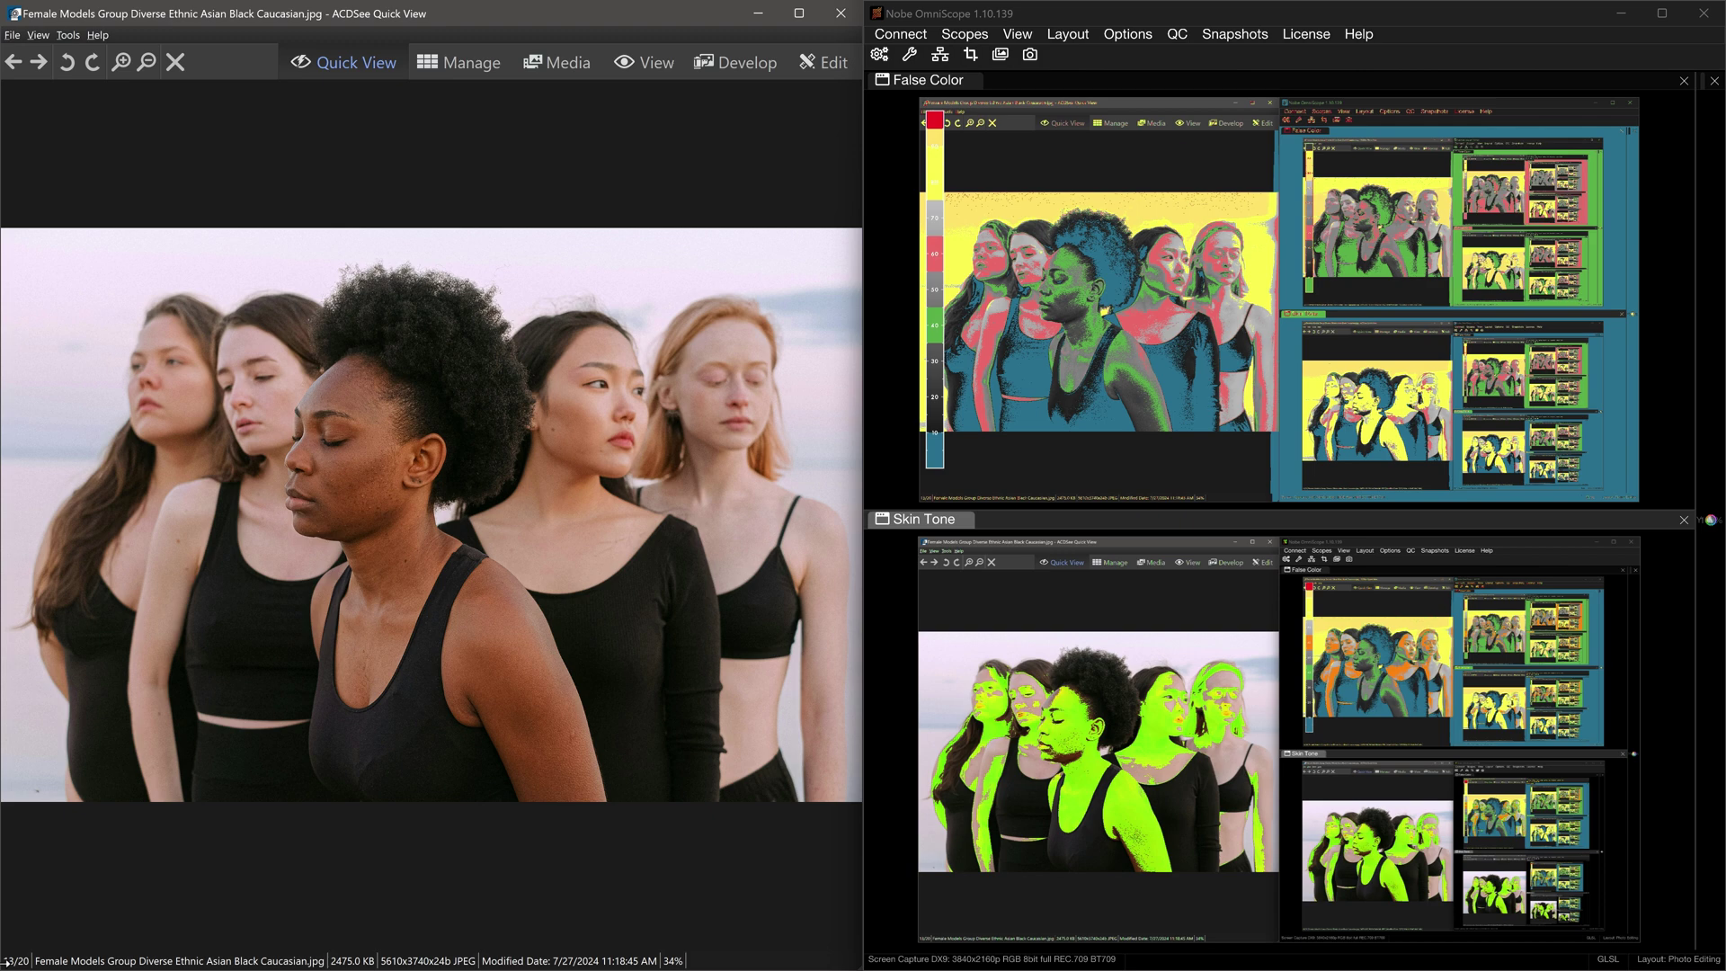
pyautogui.press('Right')
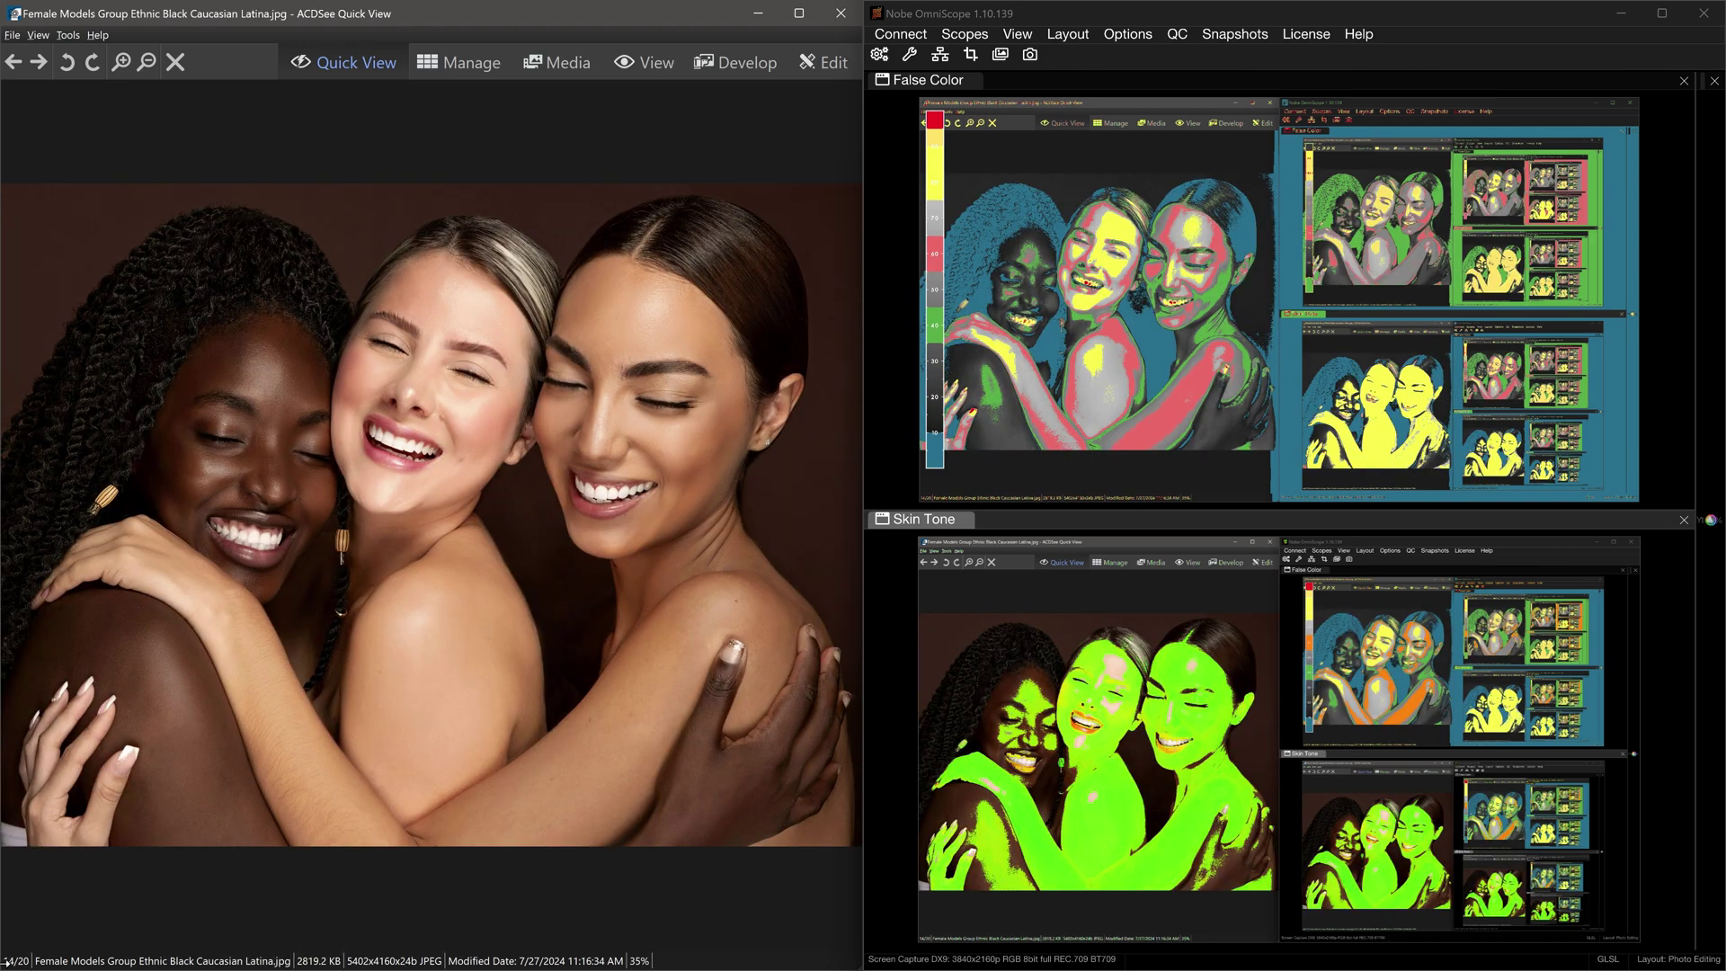
pyautogui.press('Right')
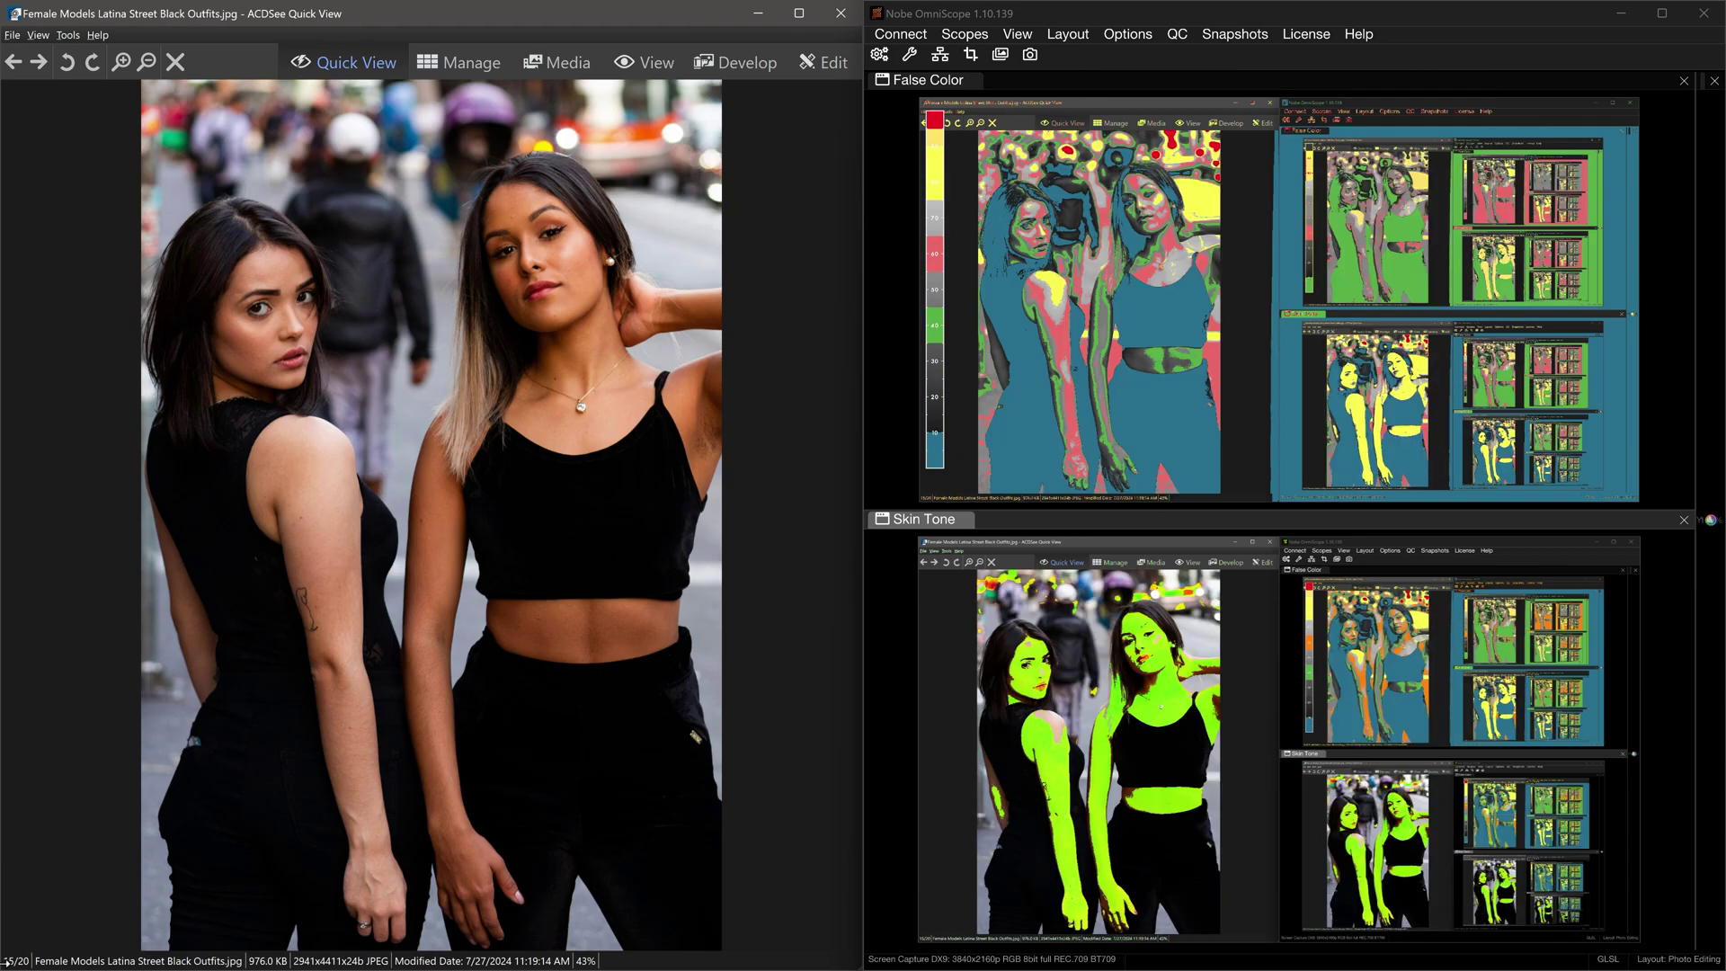
pyautogui.press('Right')
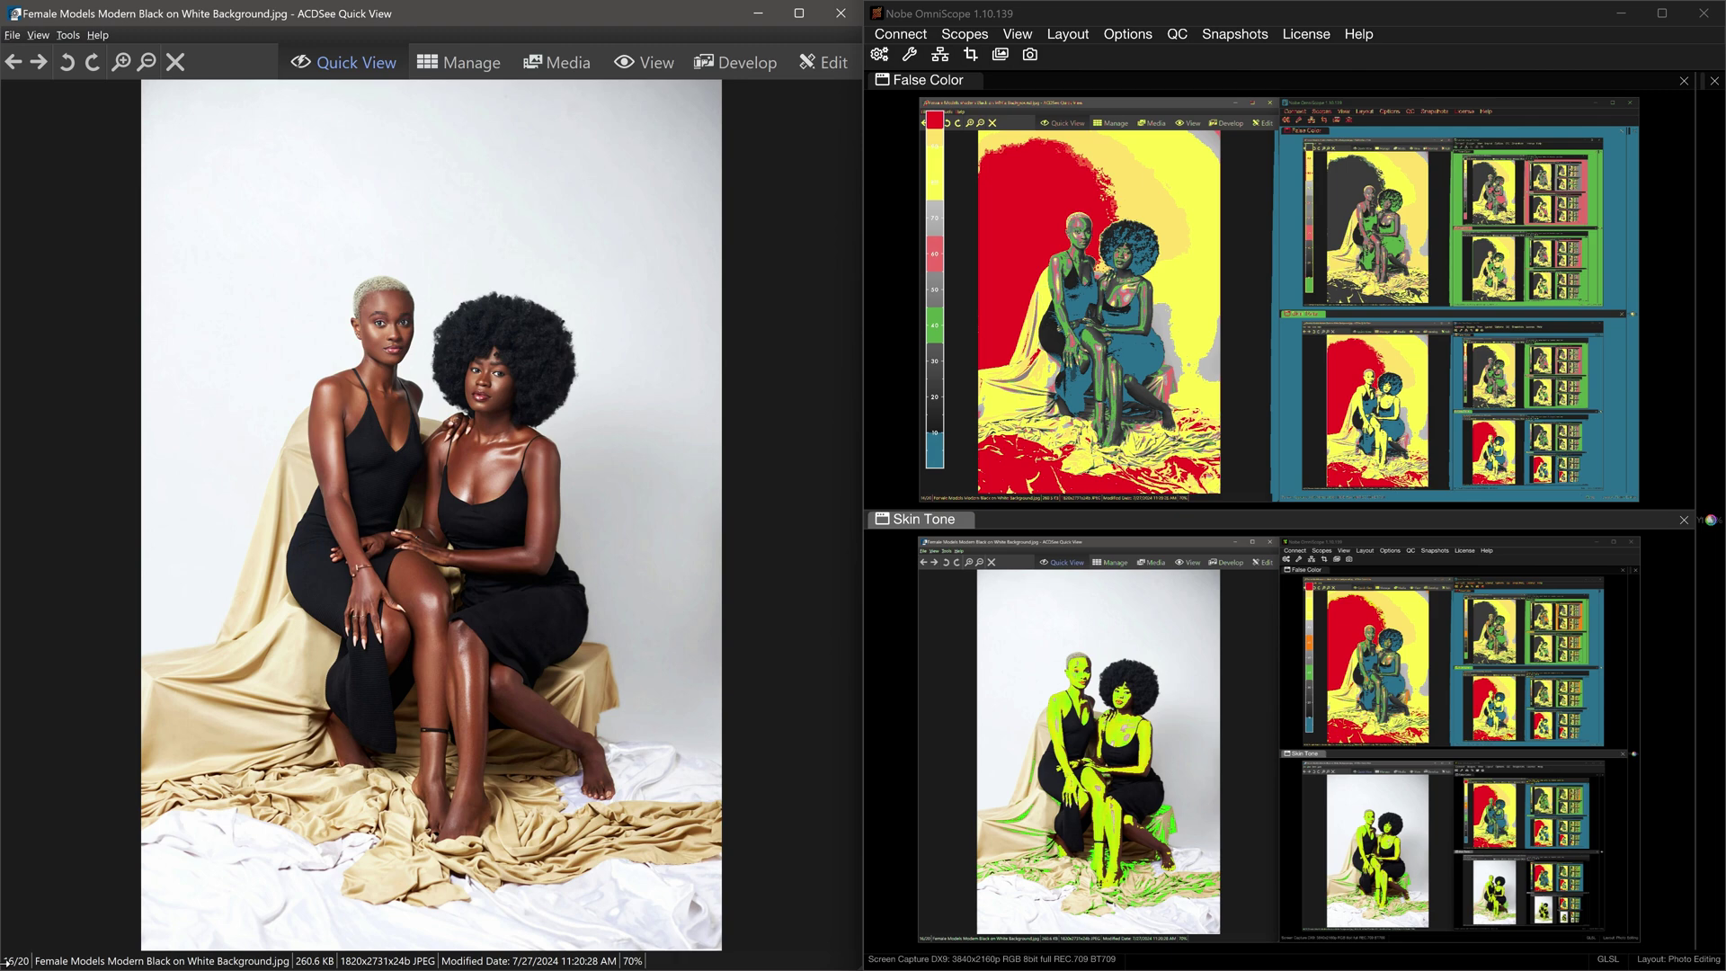
pyautogui.press('Right')
pyautogui.press('Right')
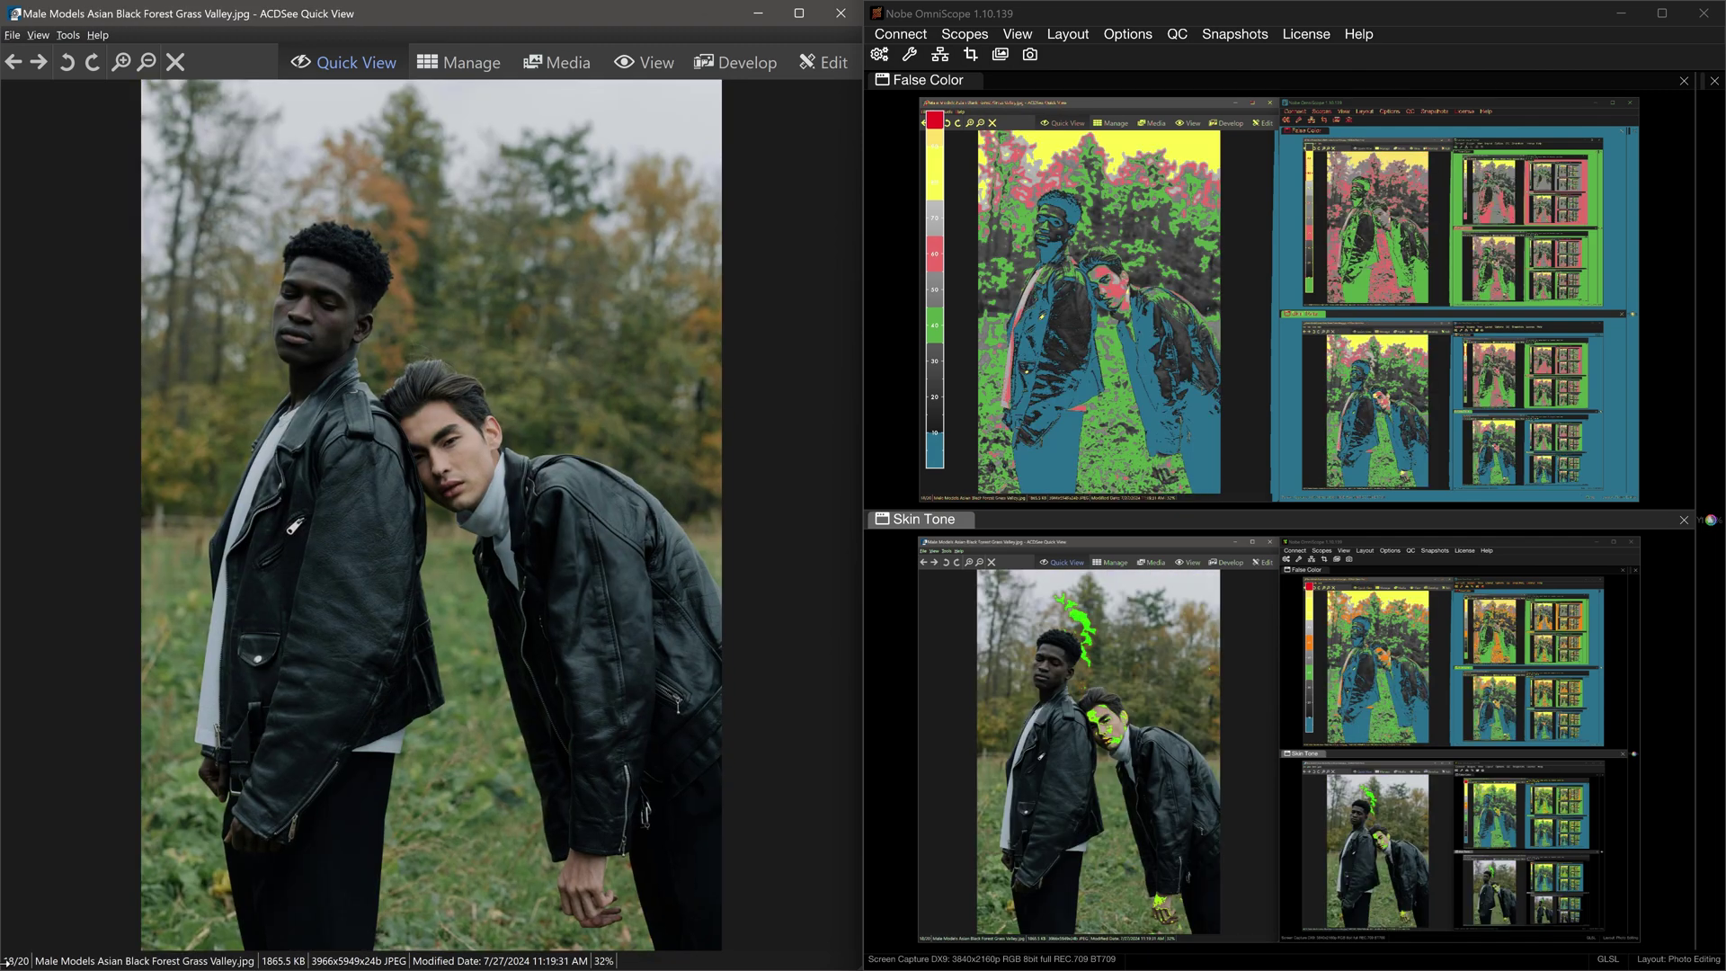
pyautogui.press('Right')
pyautogui.press('Right')
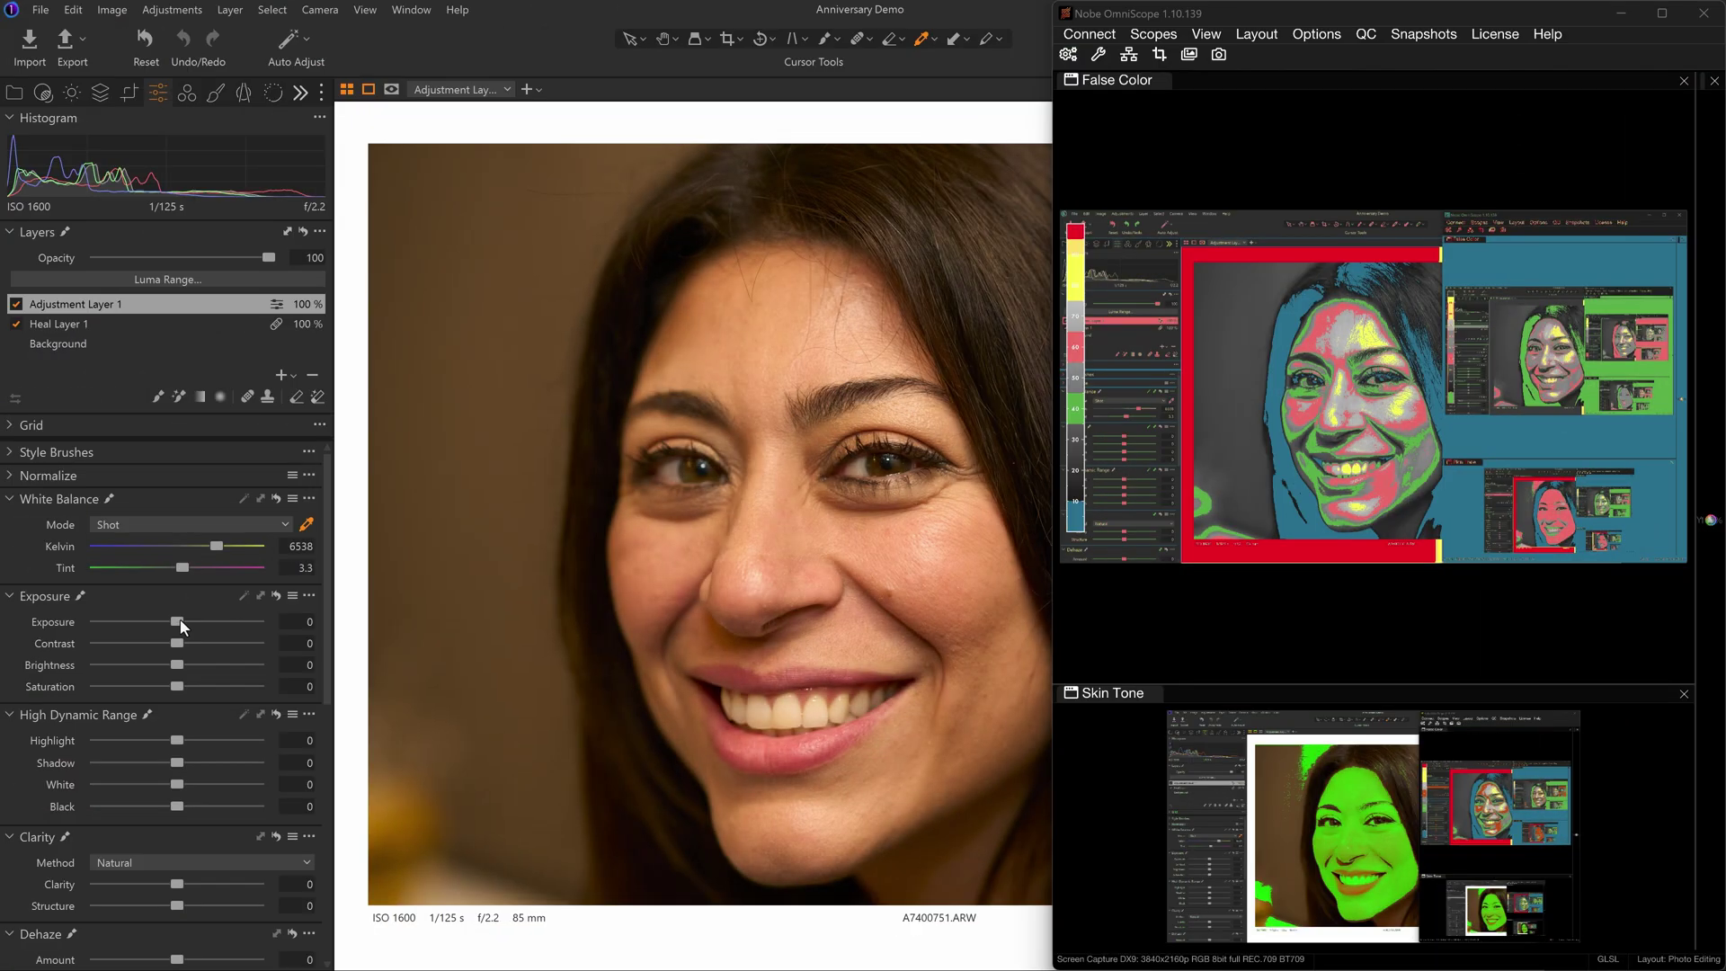
# Step: In Capture One, adjust the exposure on Adjustment Layer 1 of A7400751.ARW and move the Hue layer's overall hue back toward neutral
pyautogui.moveTo(180, 619)
pyautogui.mouseDown()
pyautogui.moveTo(217, 622)
pyautogui.moveTo(158, 631)
pyautogui.moveTo(180, 629)
pyautogui.mouseUp()
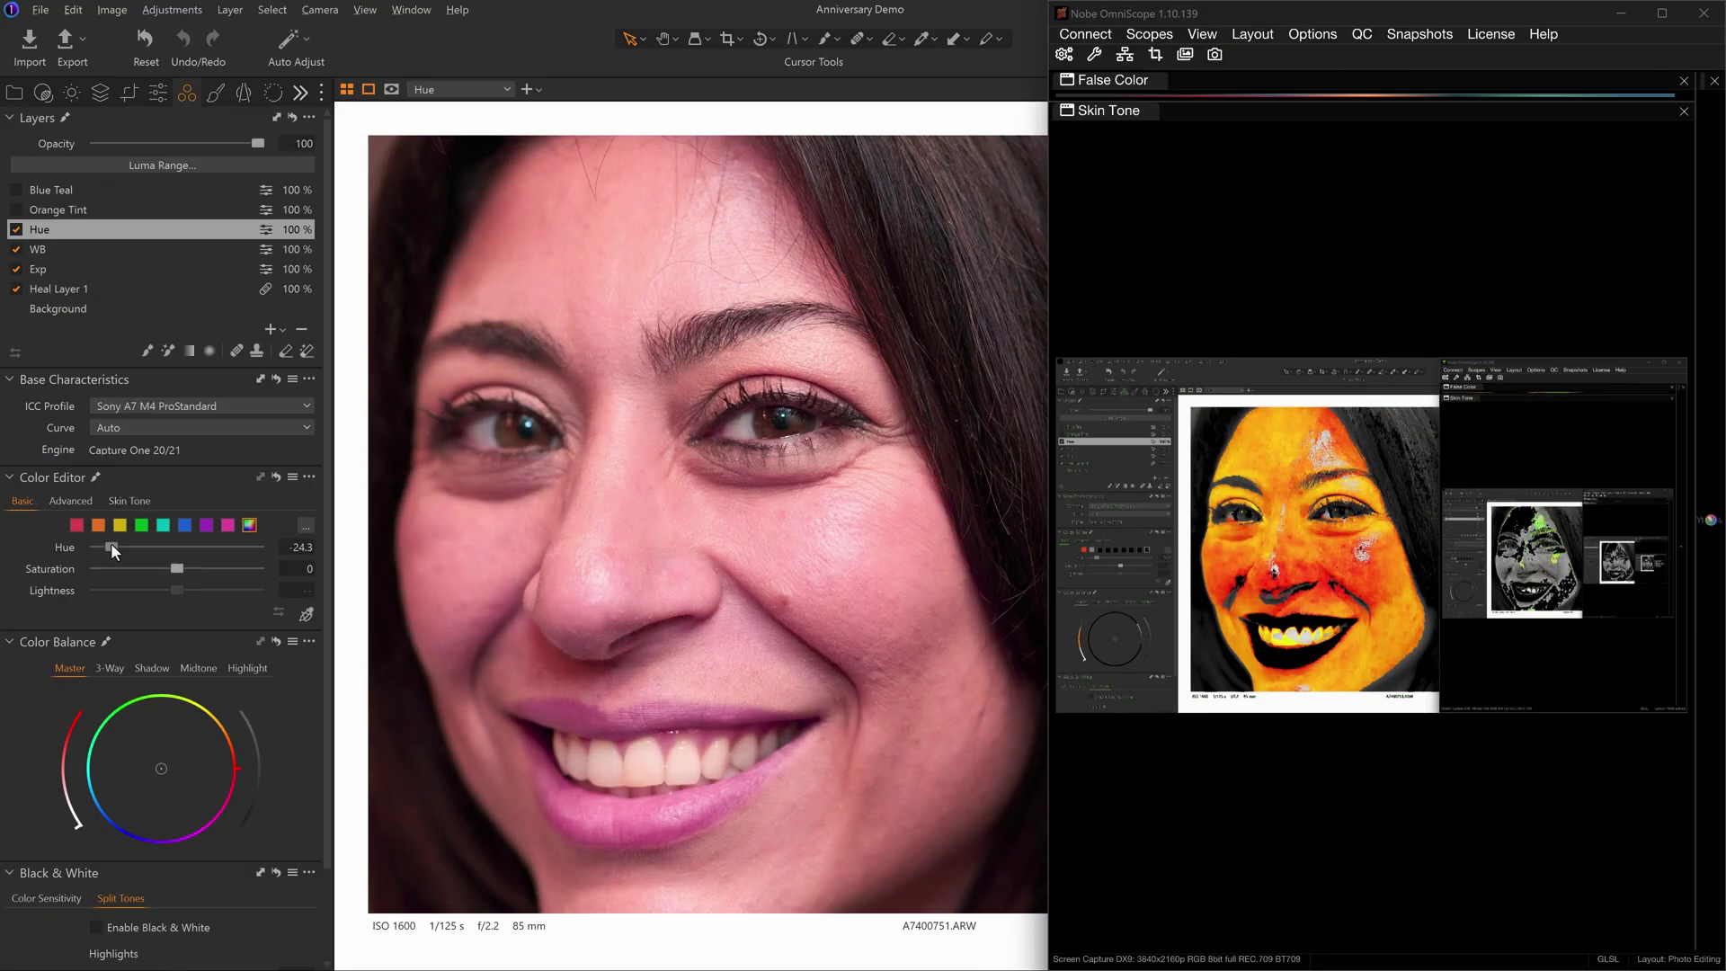
pyautogui.moveTo(111, 543); pyautogui.dragTo(175, 559)
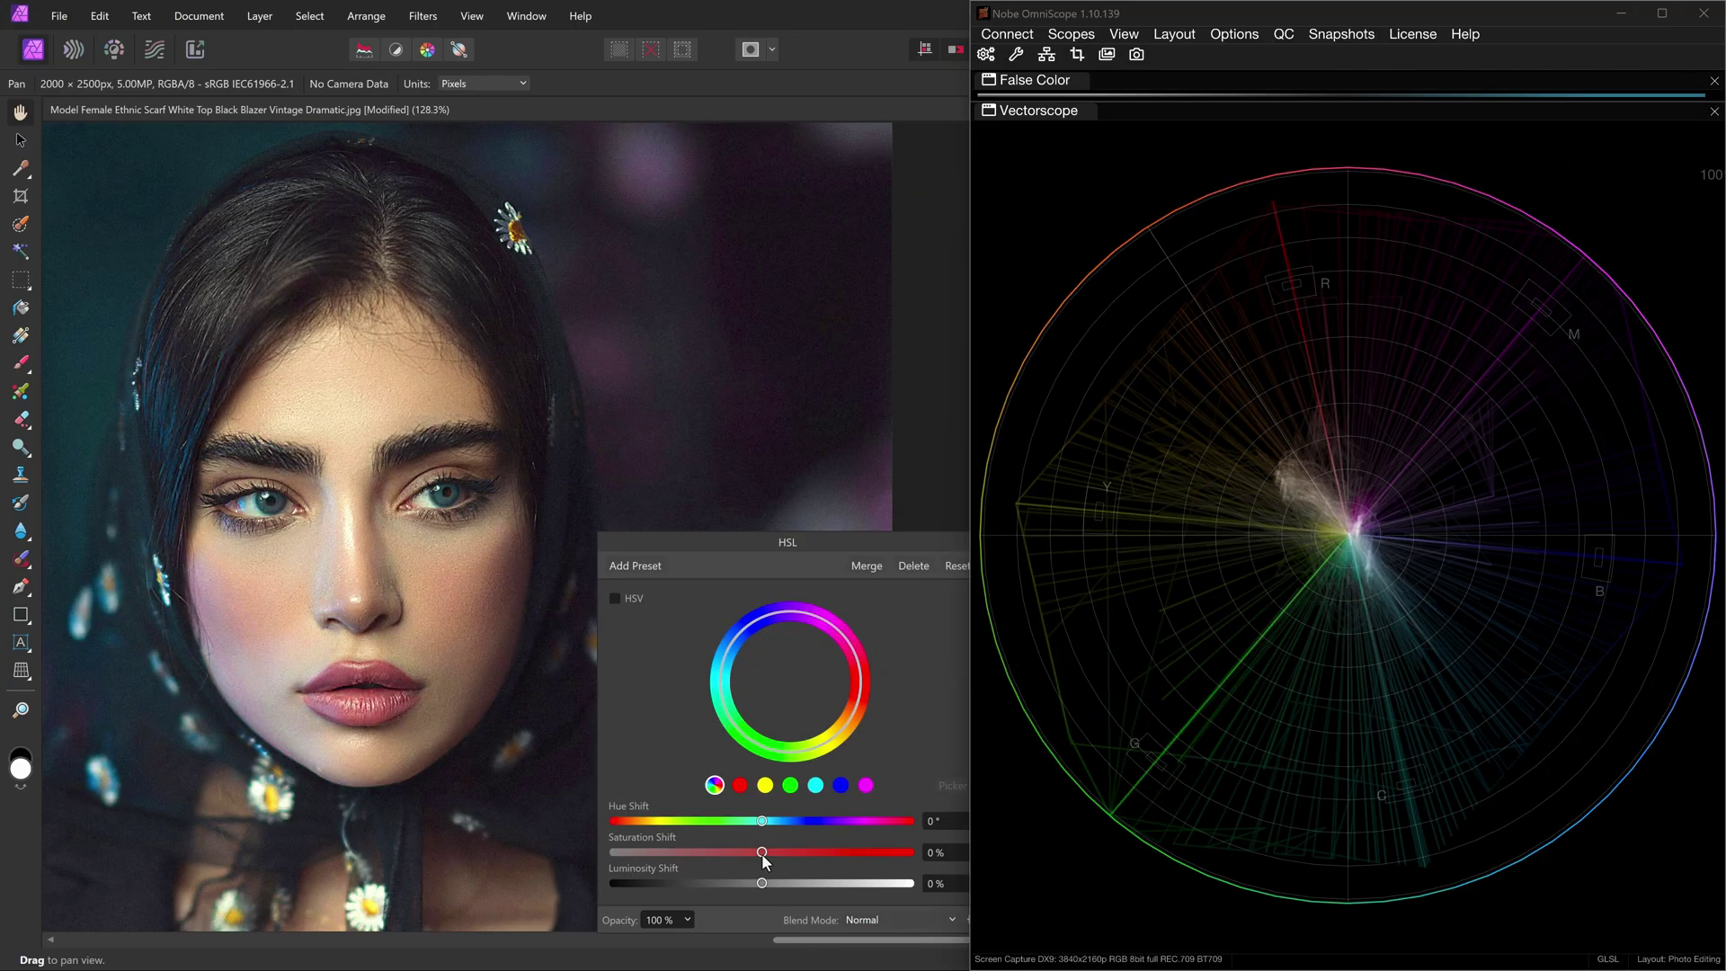
# Step: Switch to Affinity Photo and set the HSL saturation shift of the headscarf portrait to 47%
pyautogui.moveTo(759, 853)
pyautogui.mouseDown()
pyautogui.moveTo(601, 859)
pyautogui.moveTo(837, 853)
pyautogui.mouseUp()
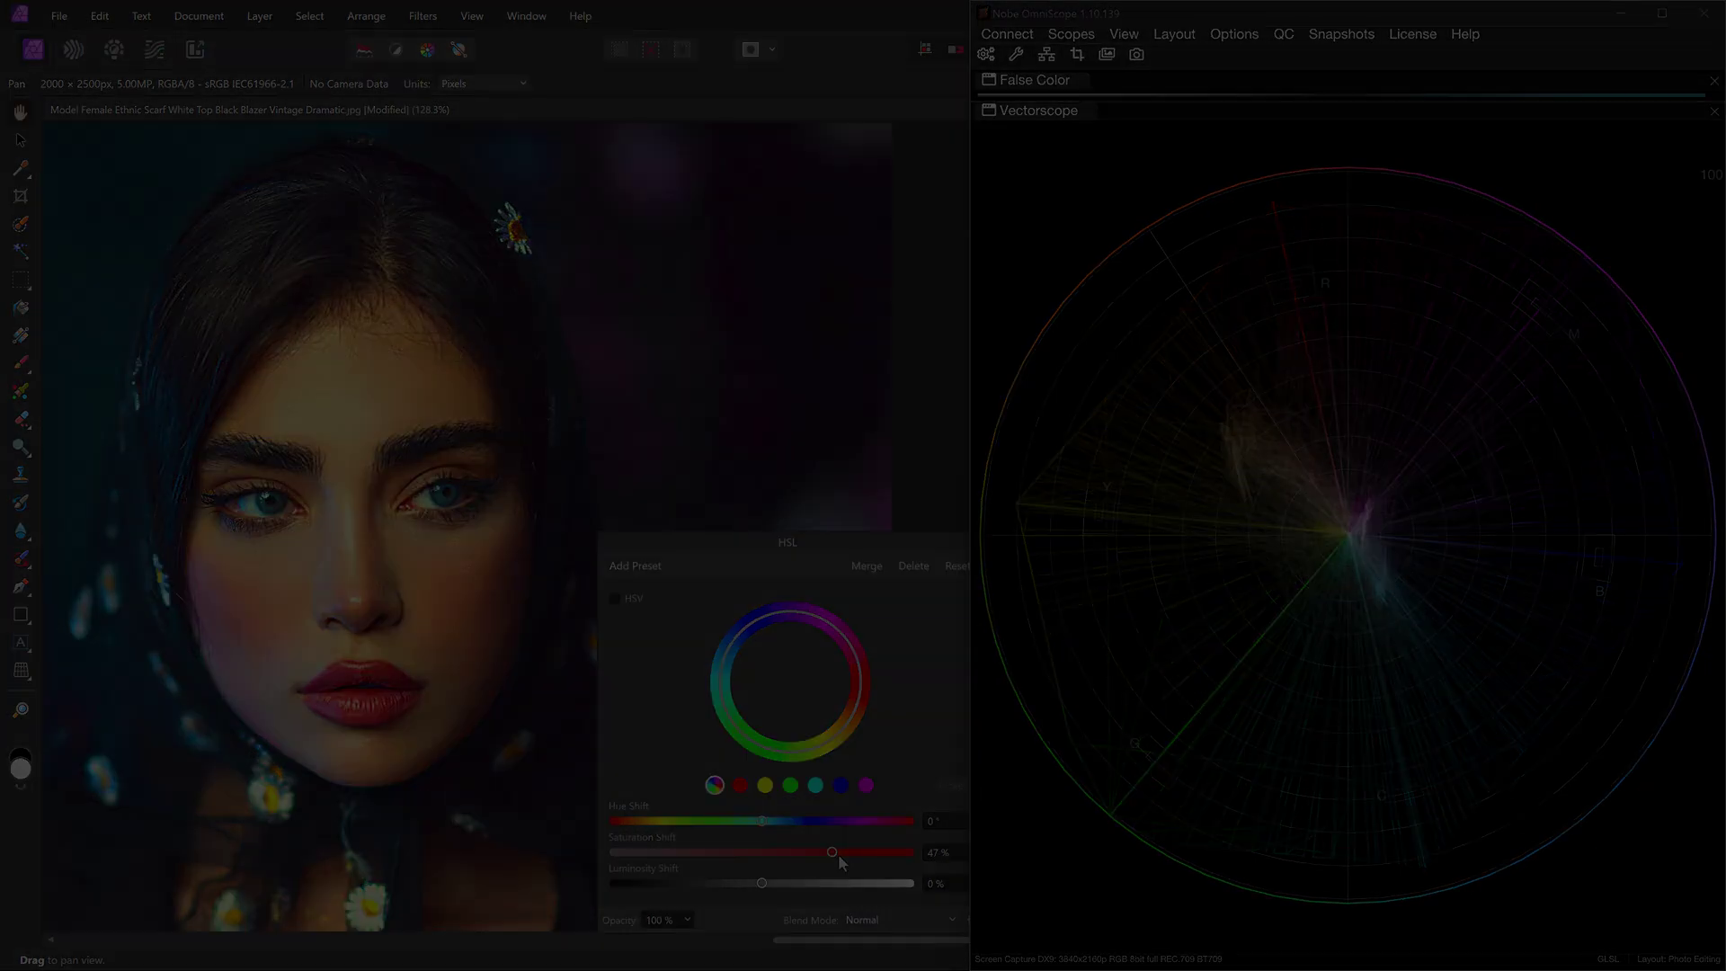